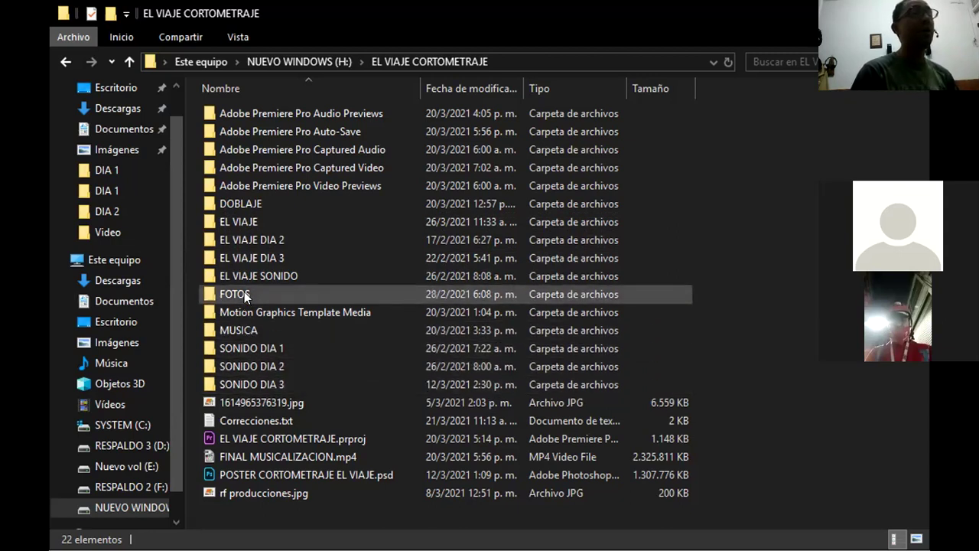
Look through the WAV recordings in the SONIDO DIA 2 folder of EL VIAJE CORTOMETRAJE.
double_click(246, 361)
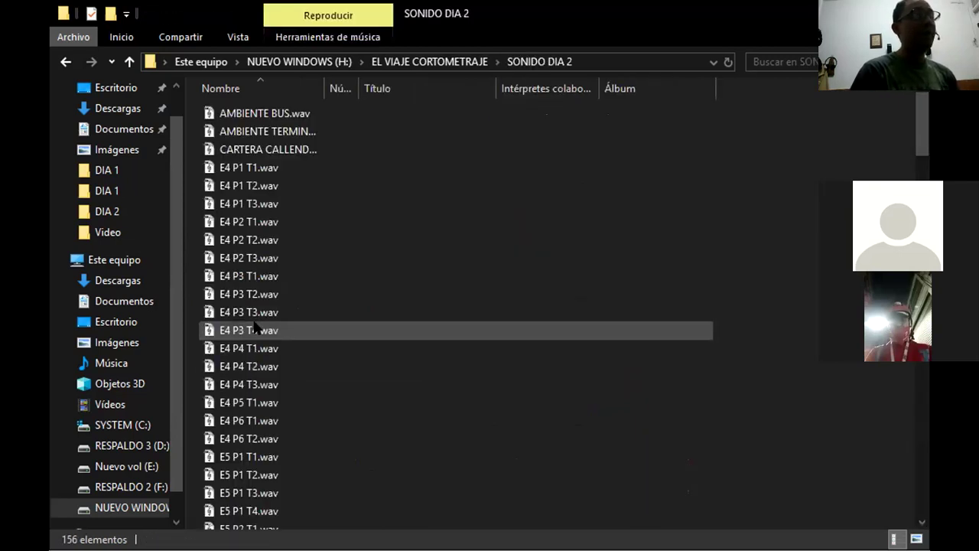
scroll(253, 327, down, 2)
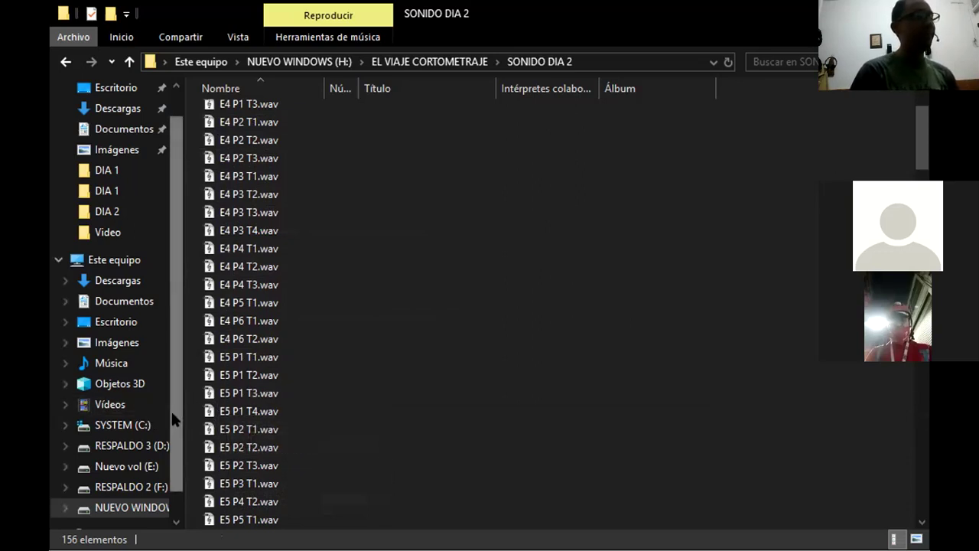
scroll(175, 427, down, 1)
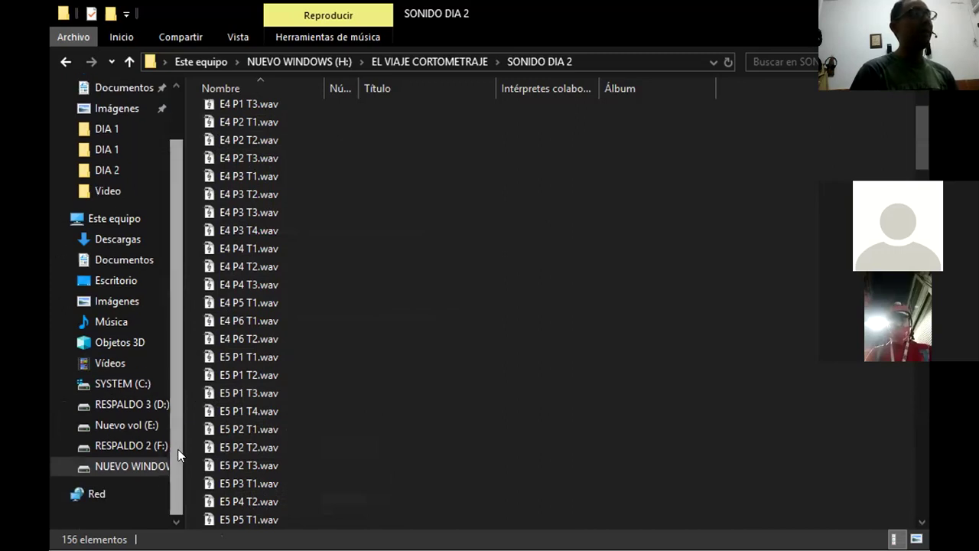
click(130, 406)
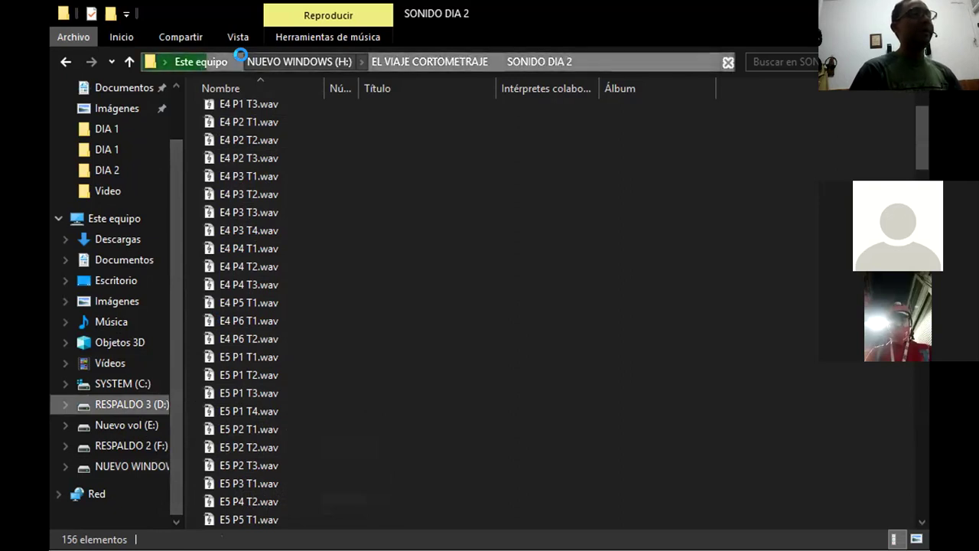
click(260, 280)
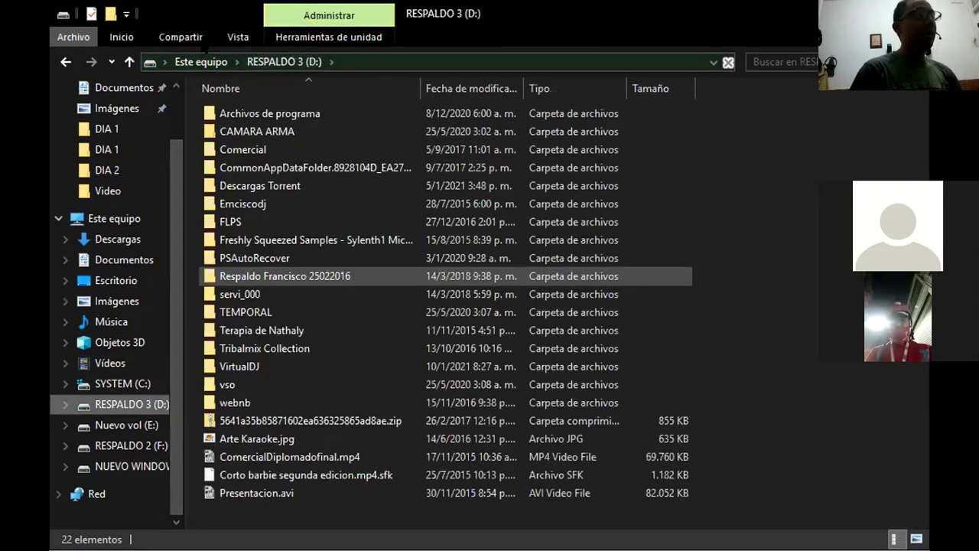
Open the CAMARA VILLA DEL CINE folder inside UN HOMBRE DE BIEN on the RESPALDO 2 (F:) drive.
click(202, 58)
click(291, 349)
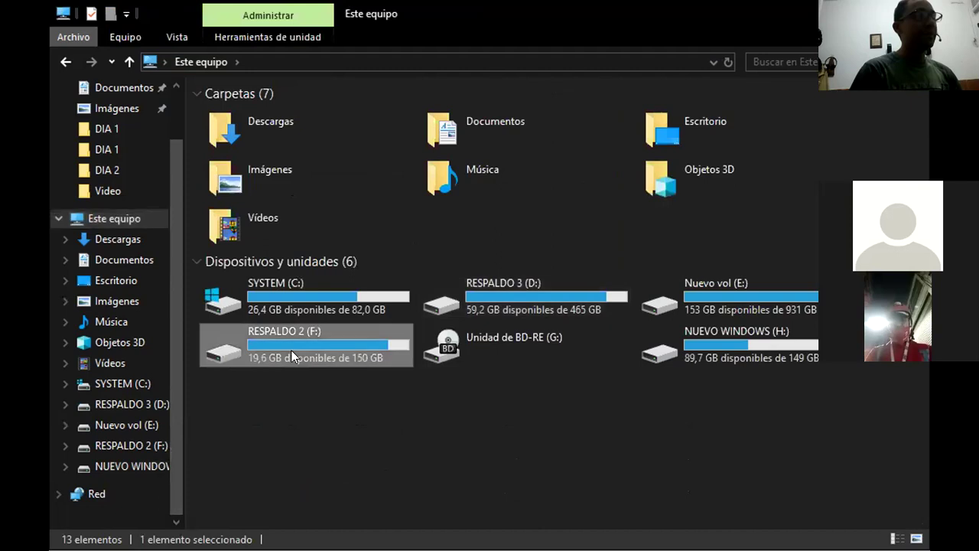
double_click(291, 350)
scroll(272, 441, down, 3)
click(264, 413)
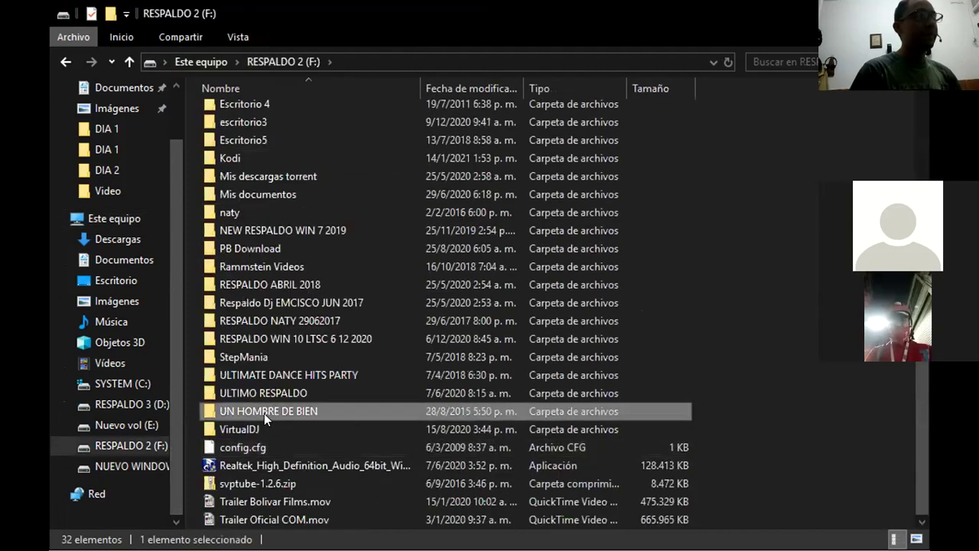
double_click(263, 413)
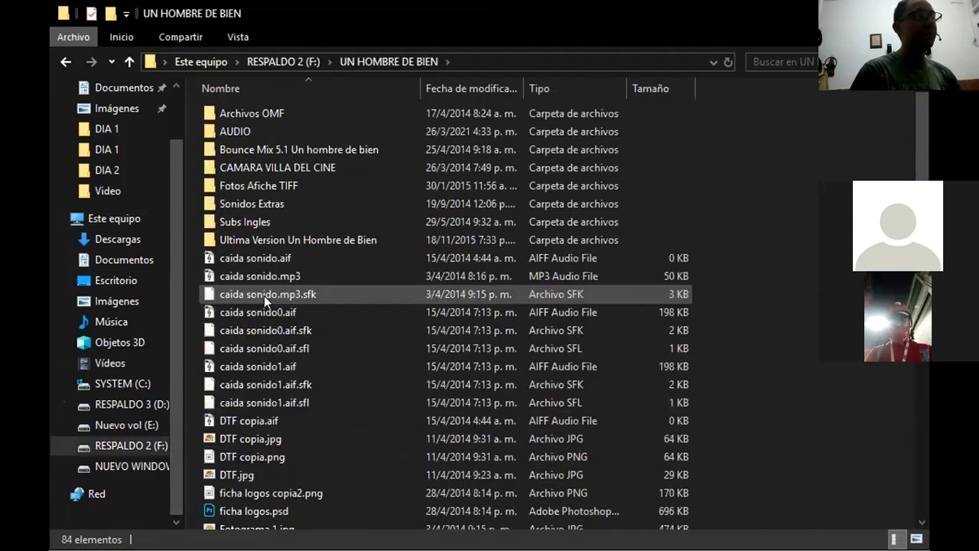
click(256, 162)
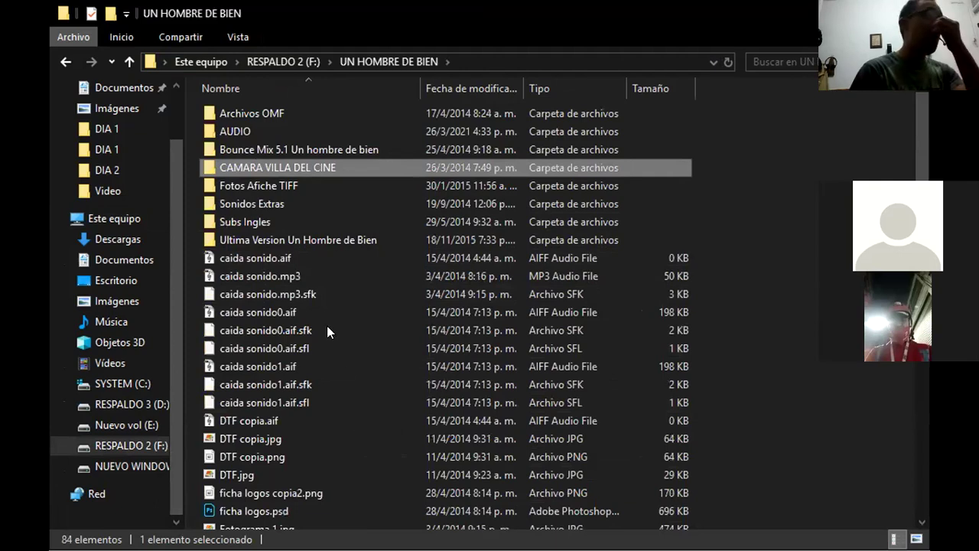
key(Return)
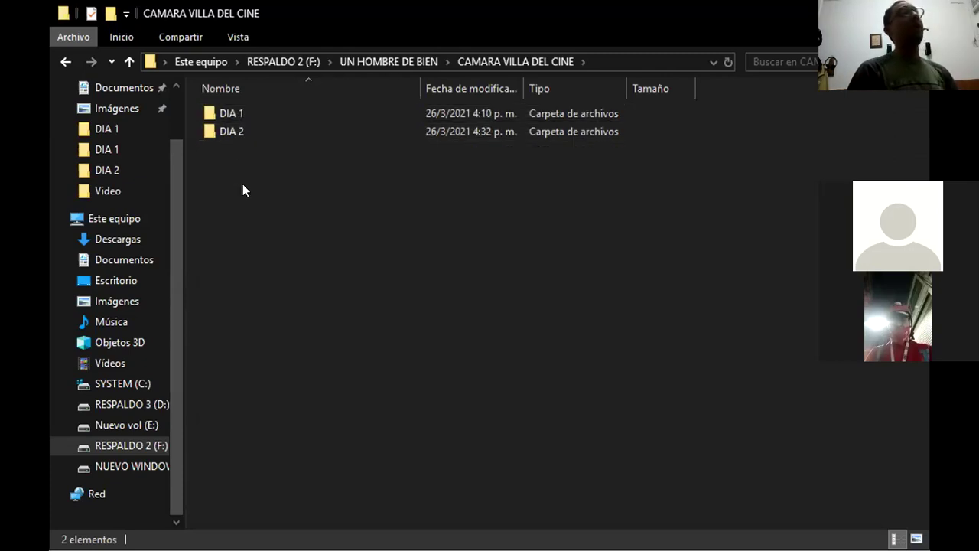
Play the clip E1 P6 T1.MP4 from the DIA 1 folder and stop it near the end.
double_click(233, 115)
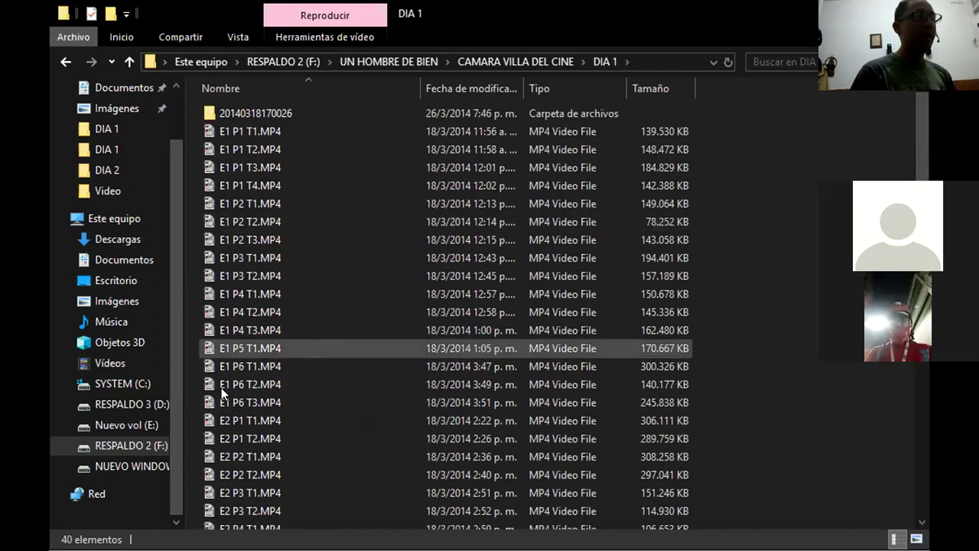
double_click(244, 358)
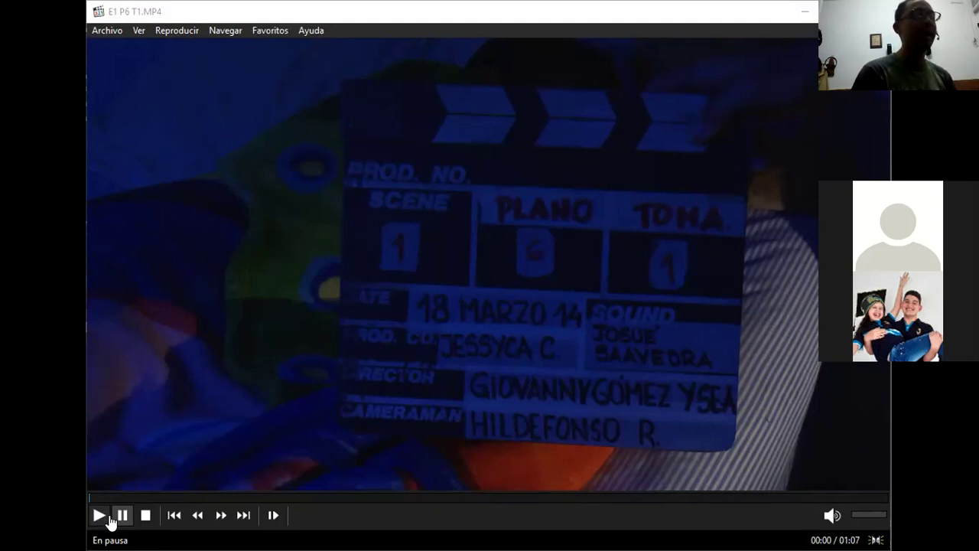
click(99, 515)
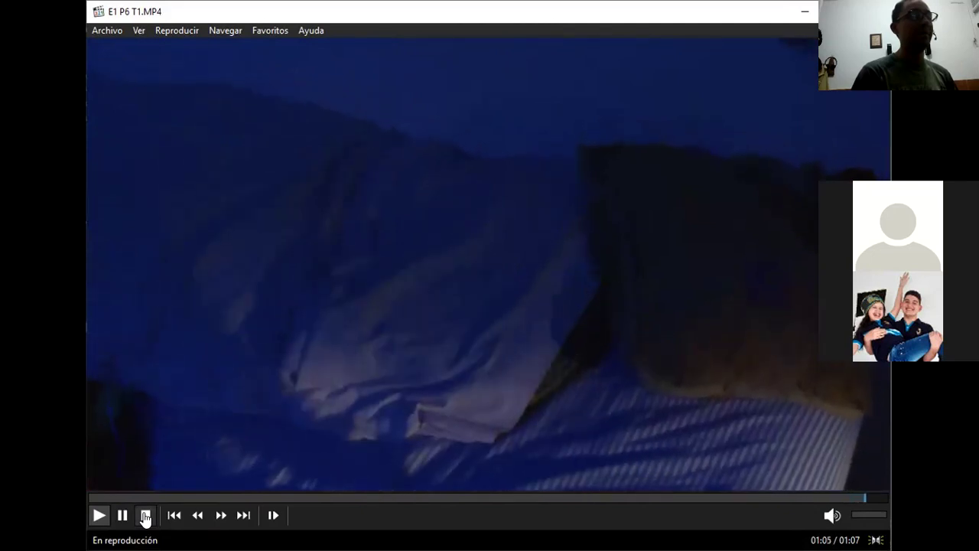
click(146, 515)
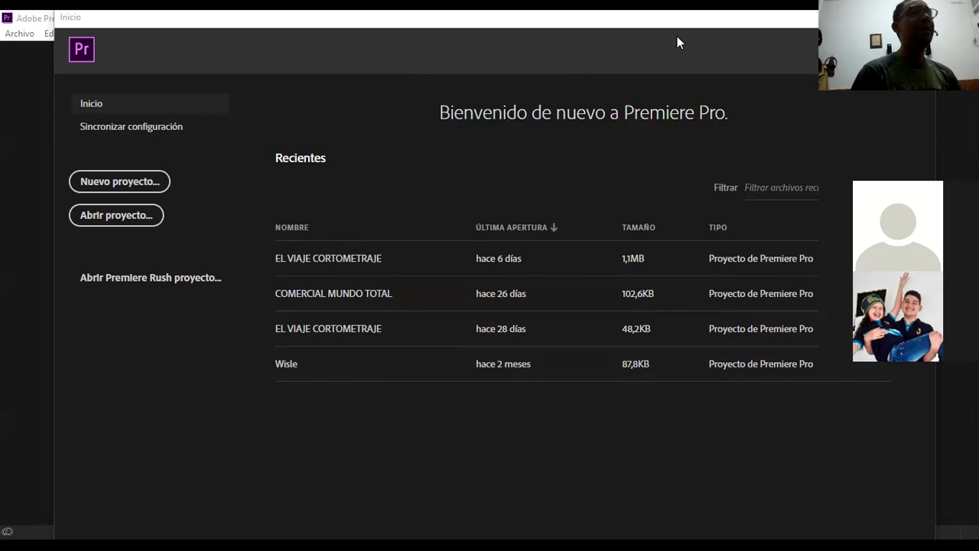
Start a new project in Premiere Pro and set its location to F:\UN HOMBRE DE BIEN.
click(103, 195)
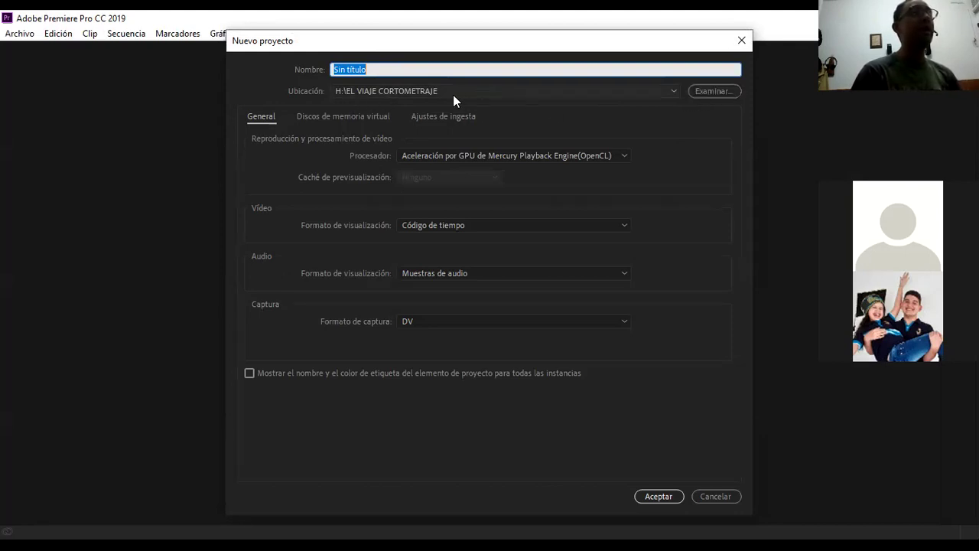
click(702, 93)
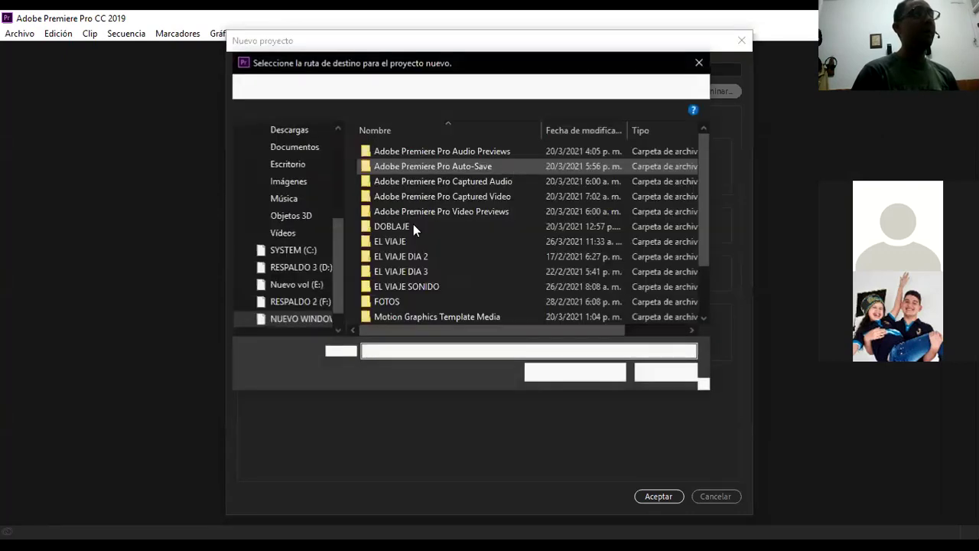
scroll(413, 200, down, 2)
click(347, 85)
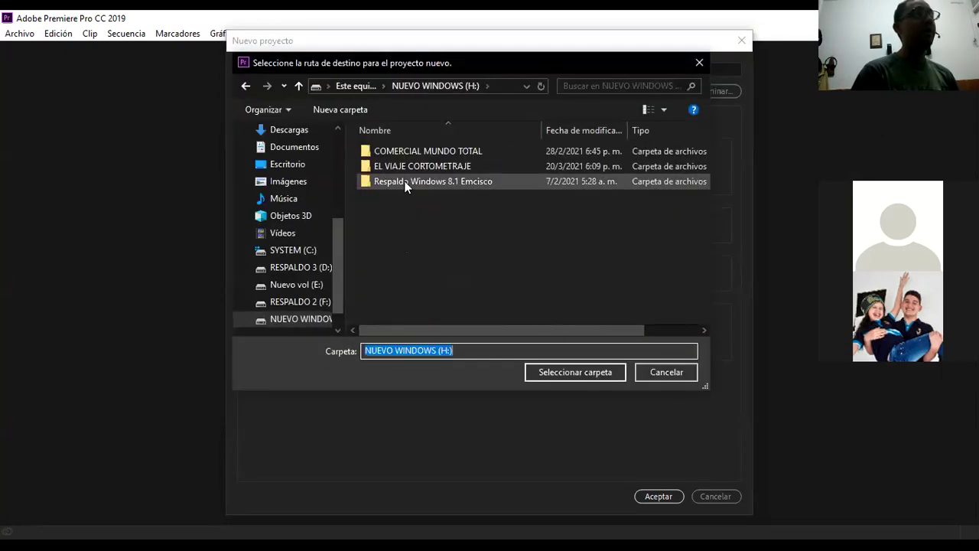
click(350, 86)
scroll(421, 201, down, 5)
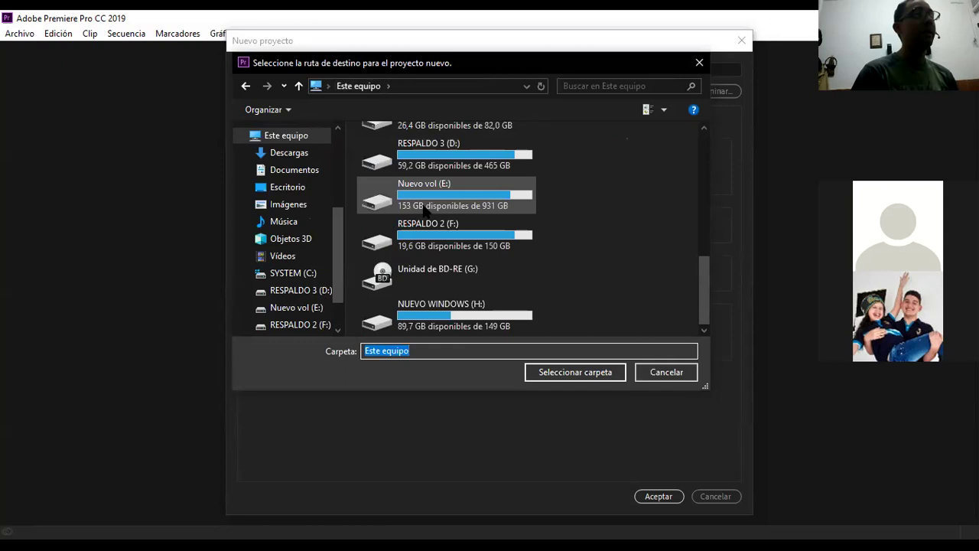
double_click(457, 234)
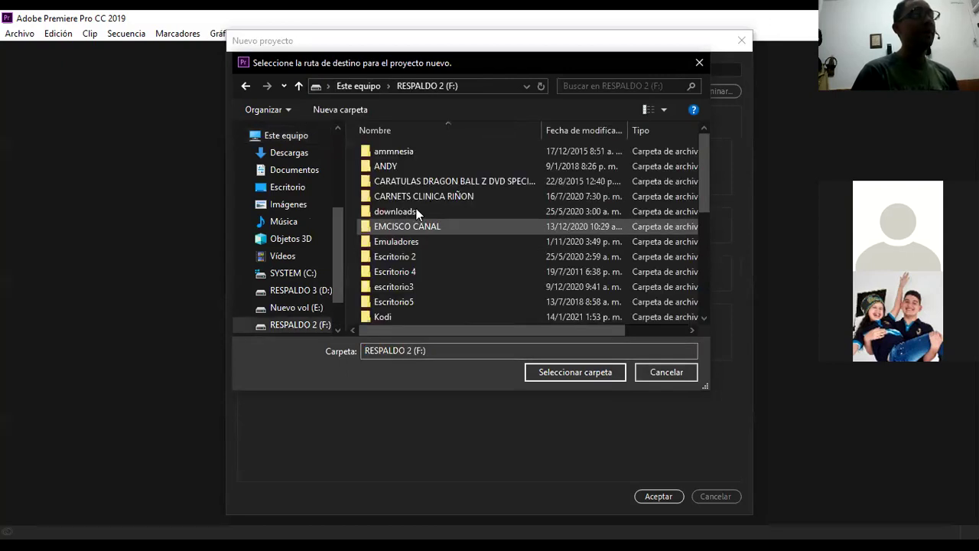
scroll(408, 255, down, 5)
double_click(410, 301)
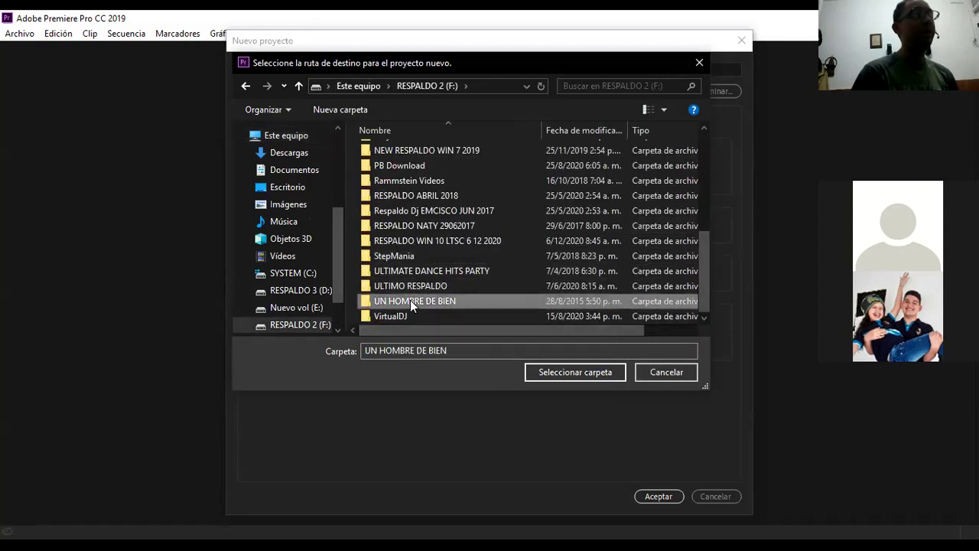
click(563, 372)
Name the new project UN HOMBRE DE BIEN.
click(440, 69)
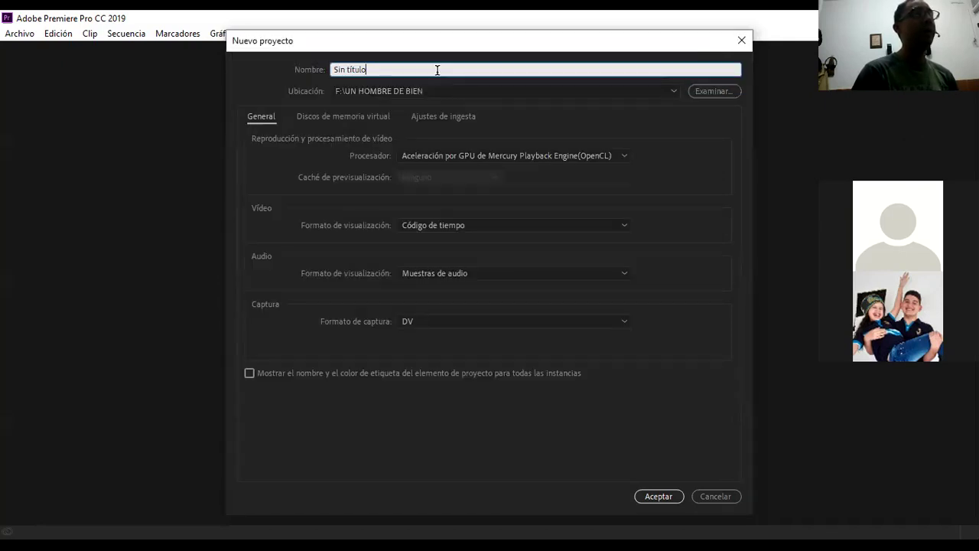
text(U)
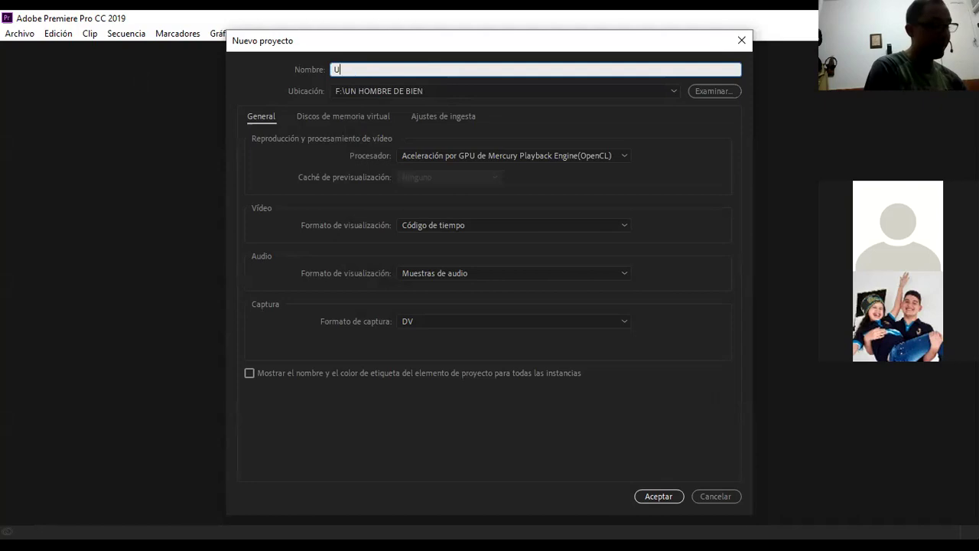
text(N HOMBRE DE BIEN)
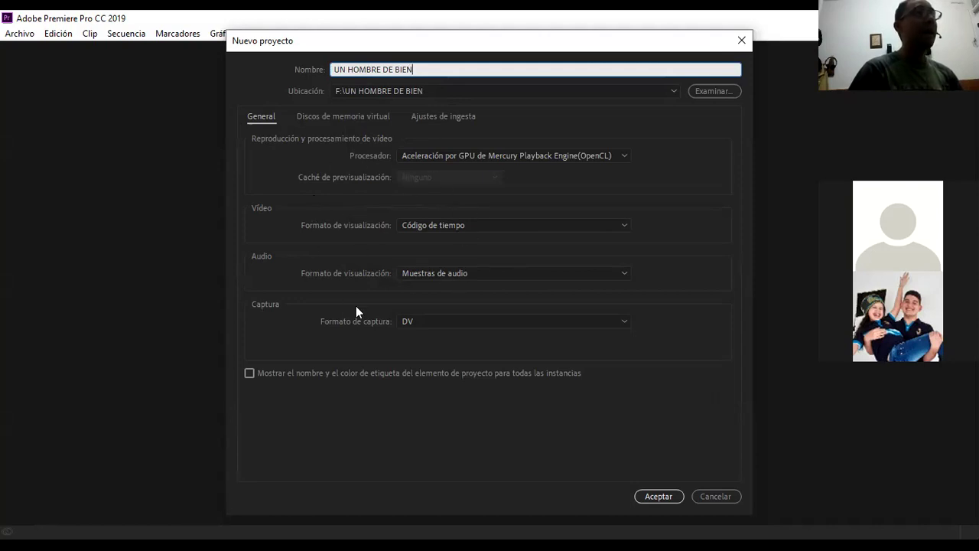
Try to enable ingest in the new project's ingest settings.
click(316, 121)
click(433, 116)
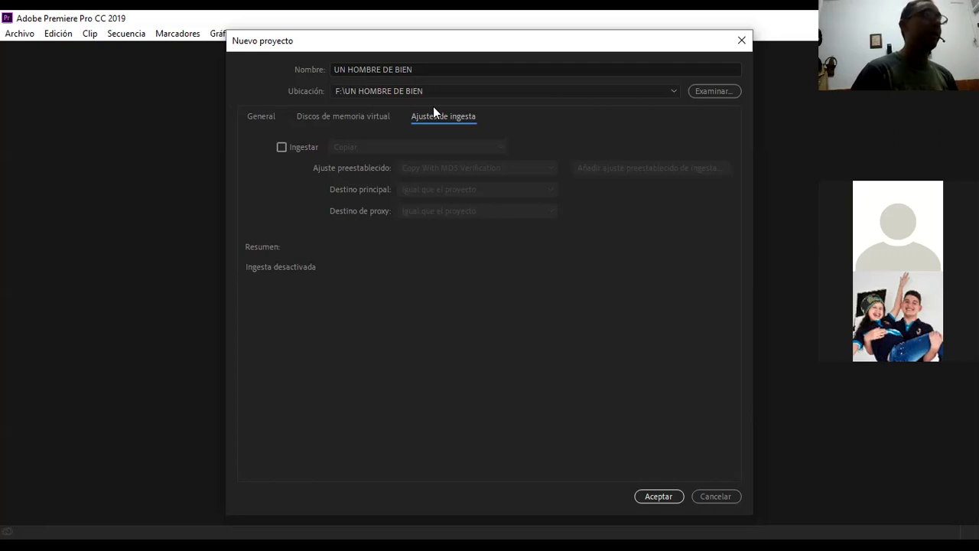
click(285, 147)
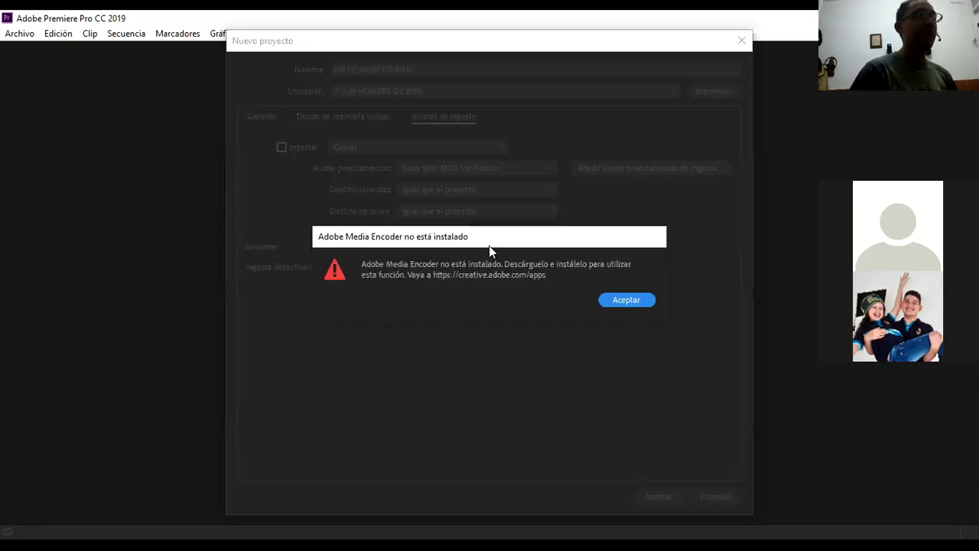
click(627, 300)
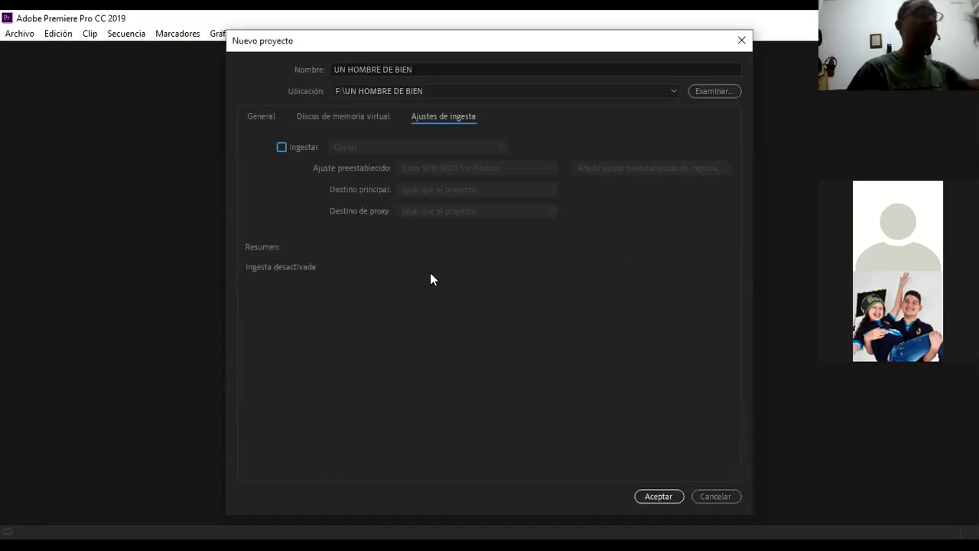
click(306, 146)
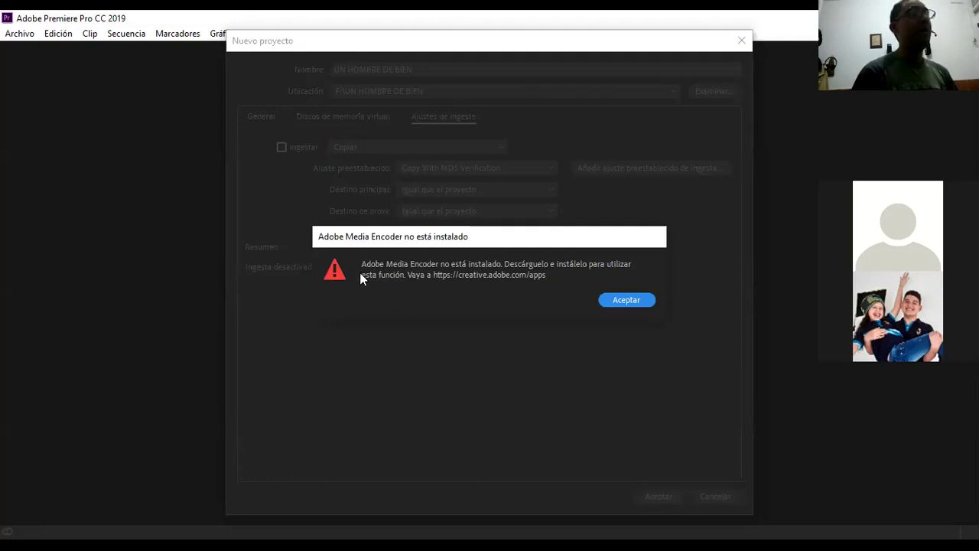
click(628, 301)
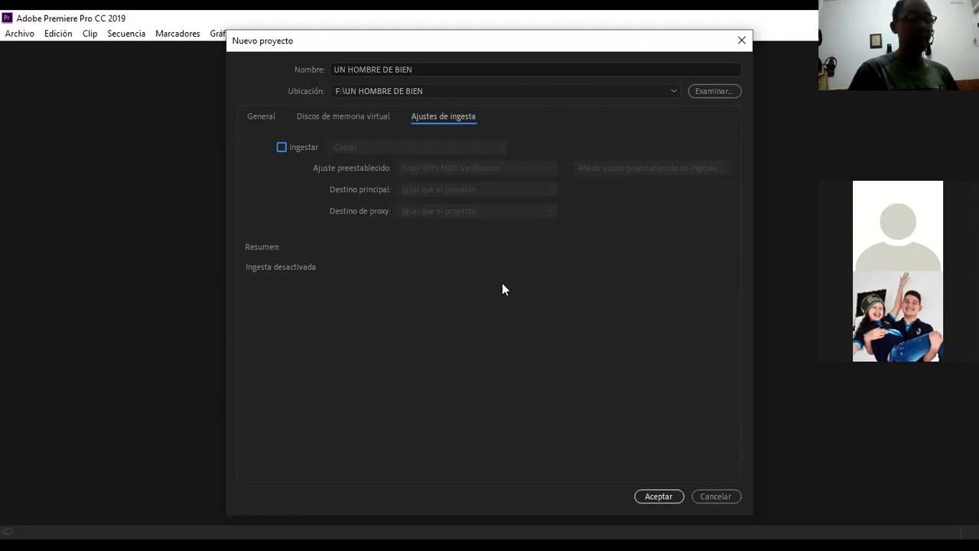
Return to the general project settings and create the project with them as they are.
click(262, 117)
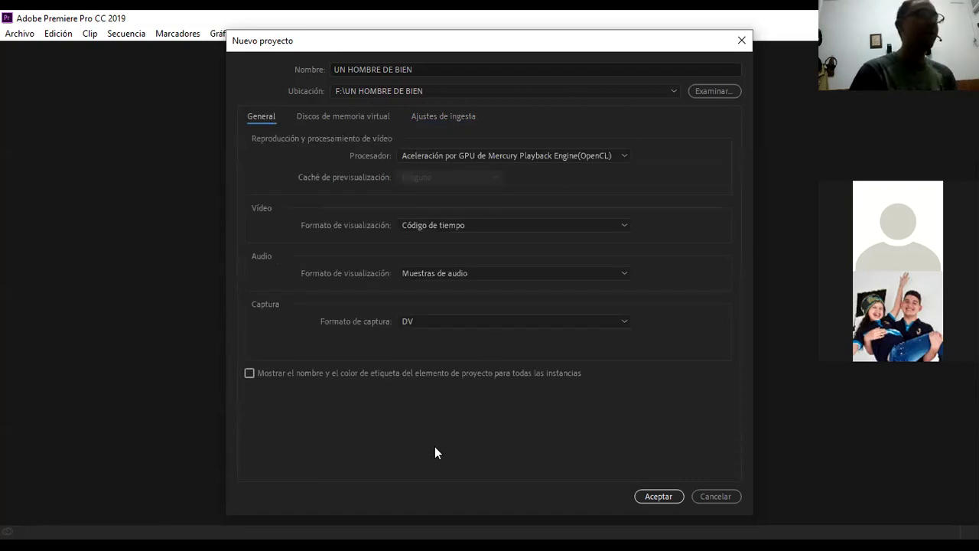
click(658, 495)
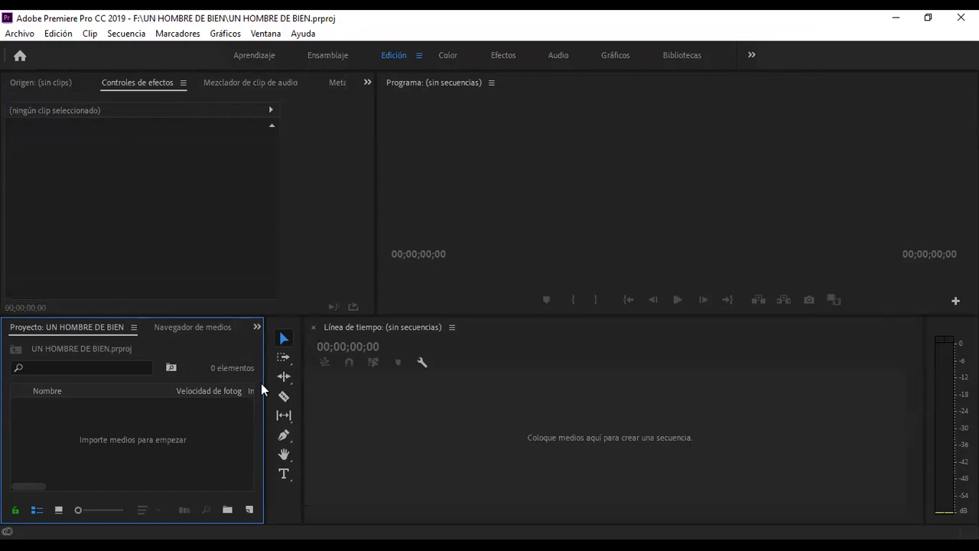
Look over the media browser and the views grouped with the effect controls, and show the audio clip mixer.
click(193, 328)
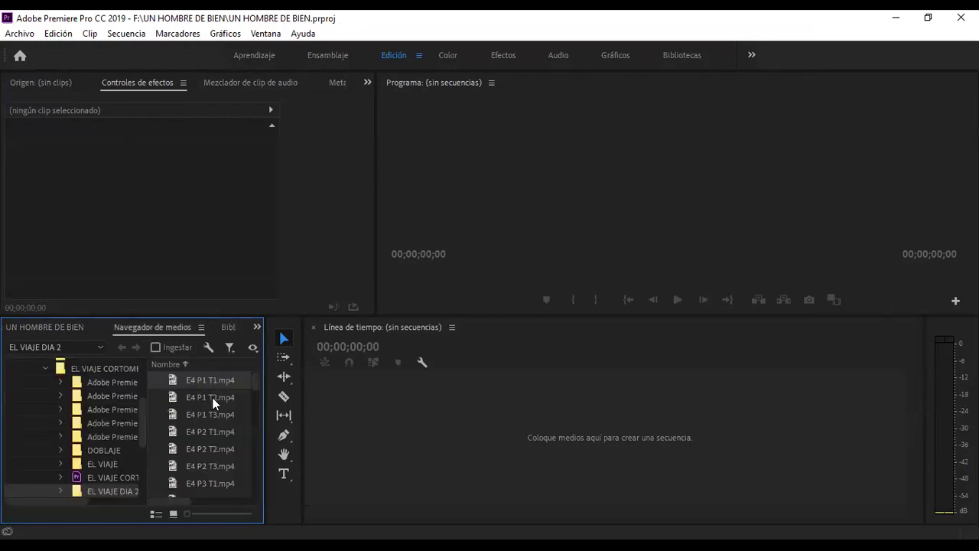
click(31, 326)
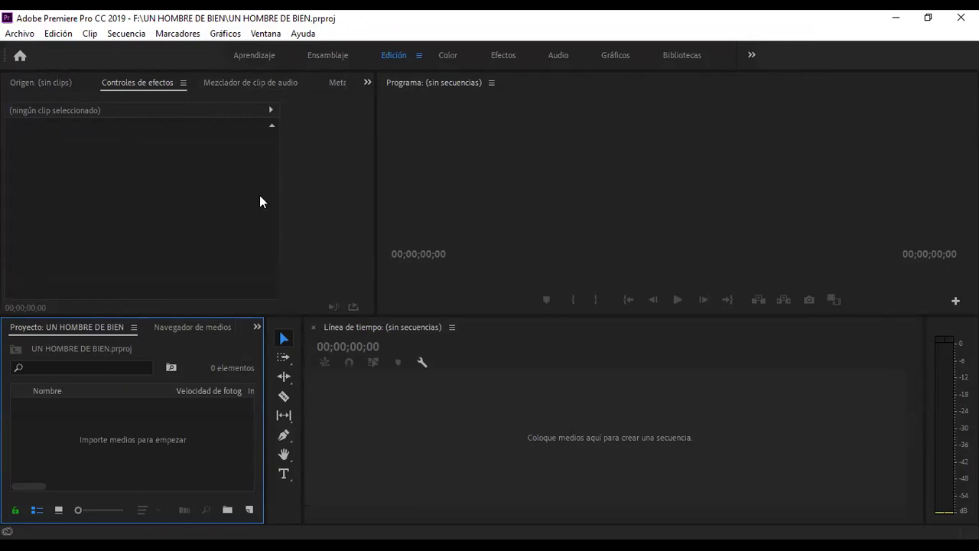
click(368, 82)
click(363, 104)
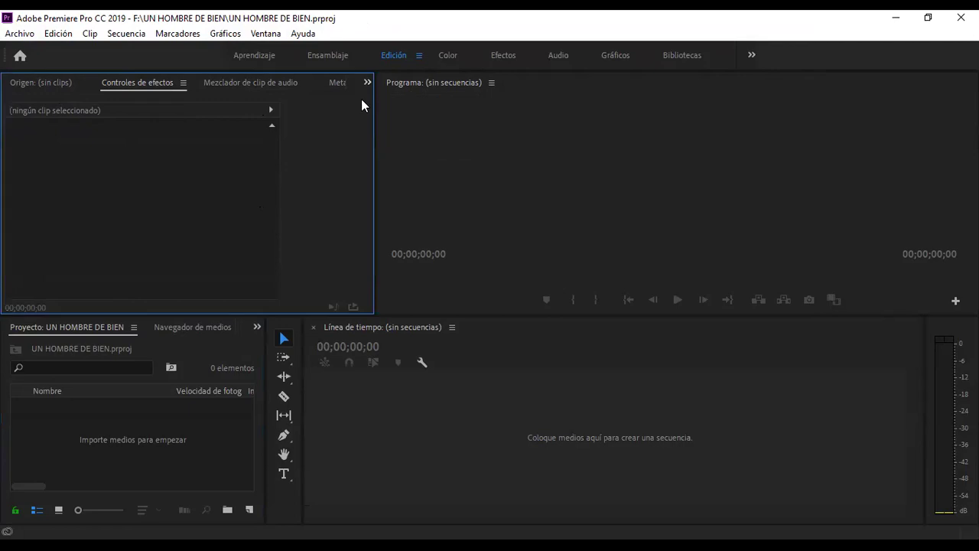
click(367, 83)
click(33, 206)
click(368, 84)
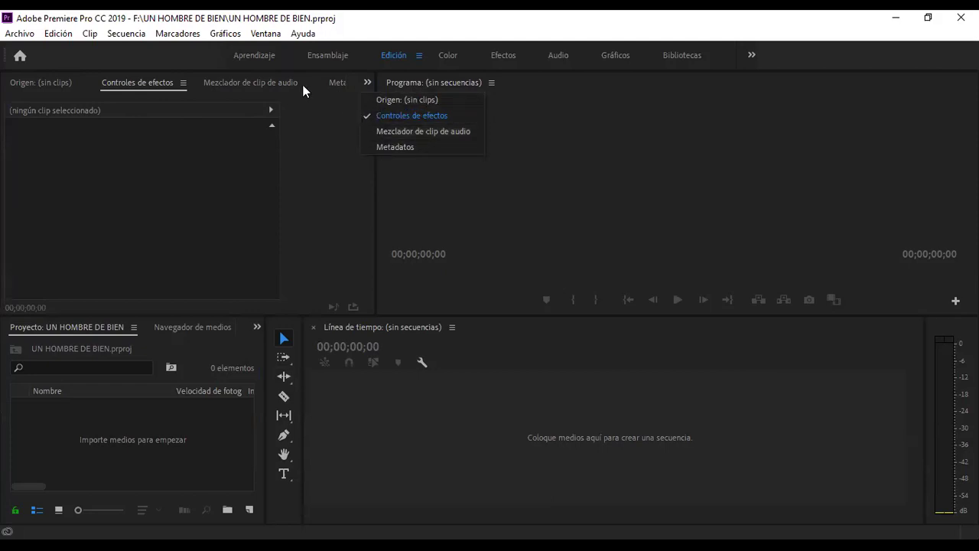
click(269, 82)
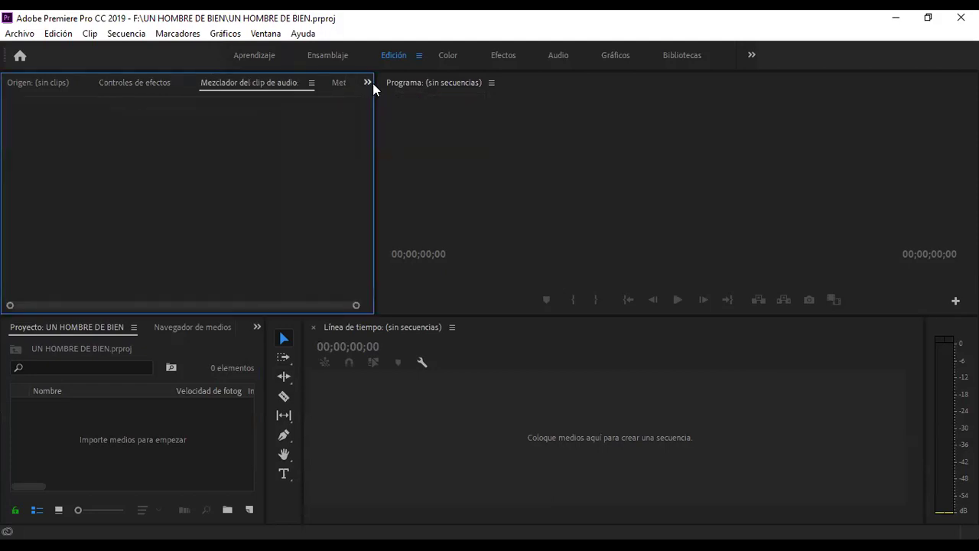
Look over the effect controls, audio clip mixer and metadata views, and return to the source monitor.
click(368, 82)
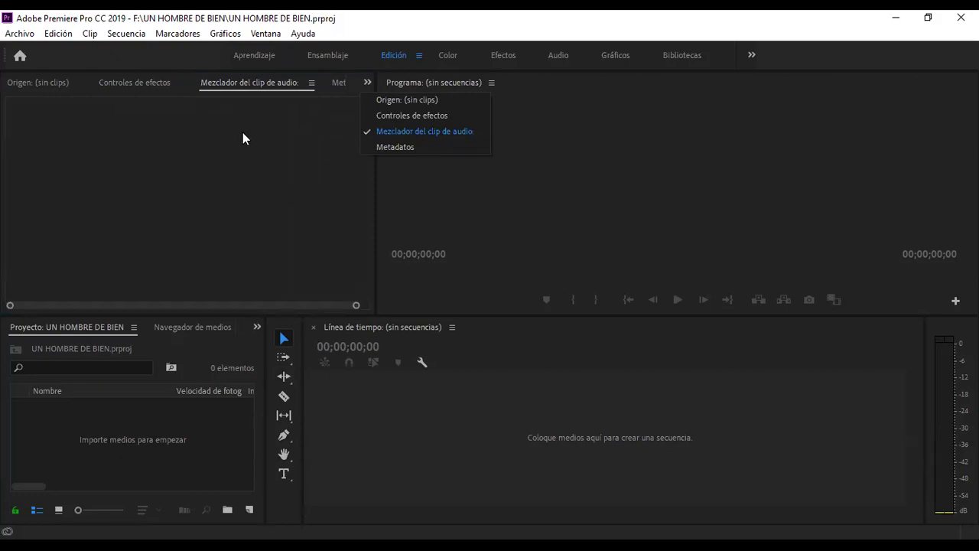
click(371, 115)
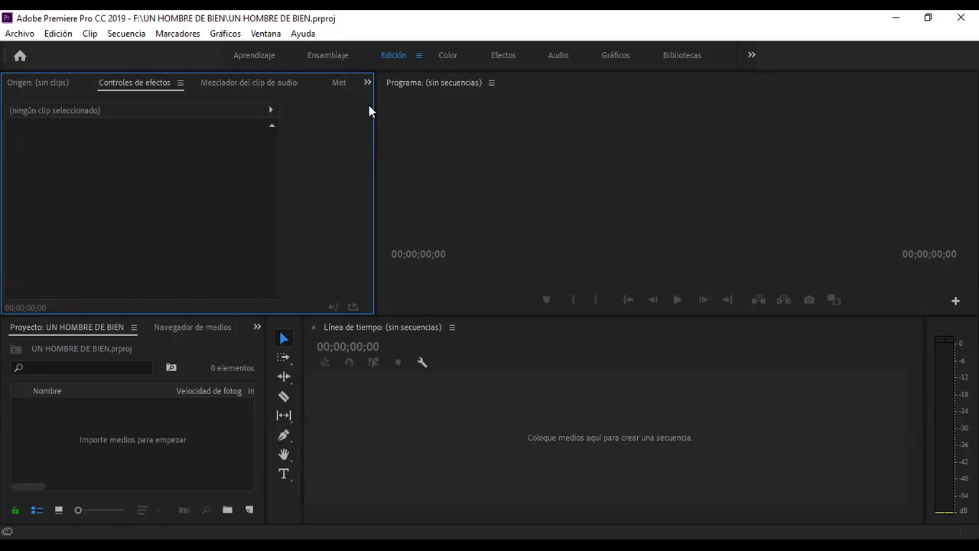
click(366, 82)
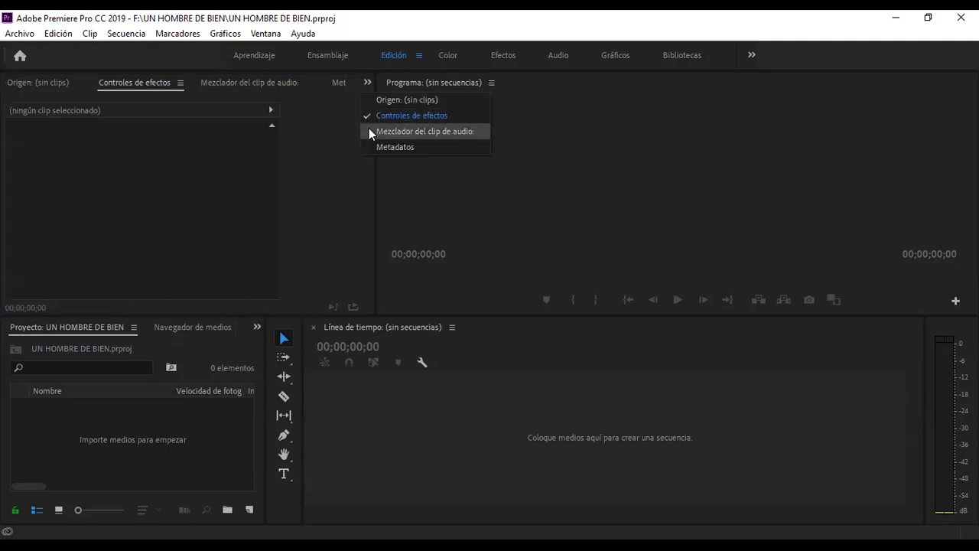
click(371, 133)
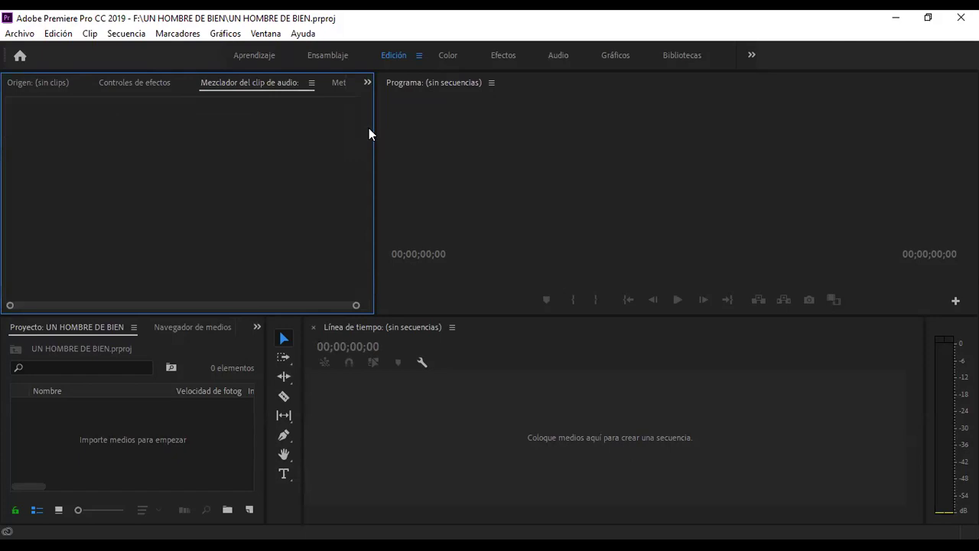
click(367, 82)
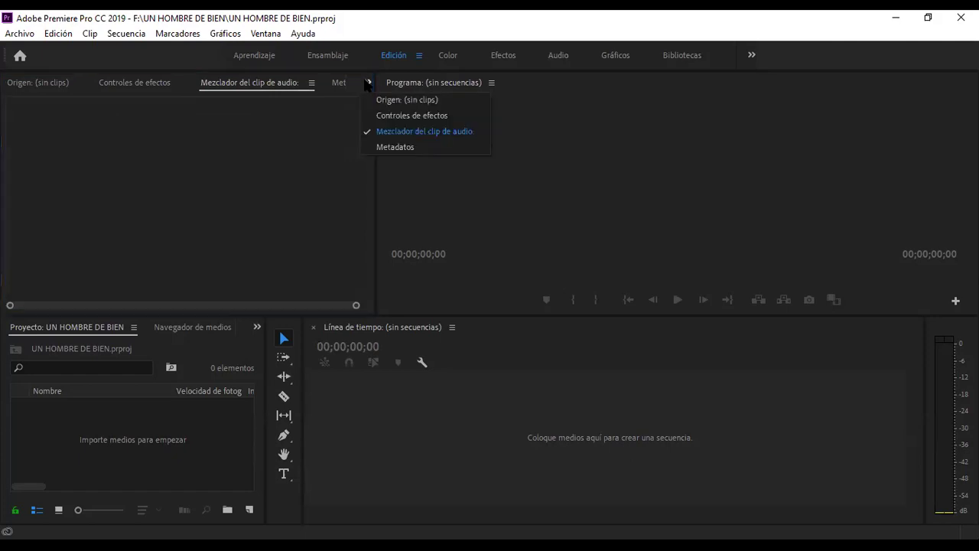
click(373, 145)
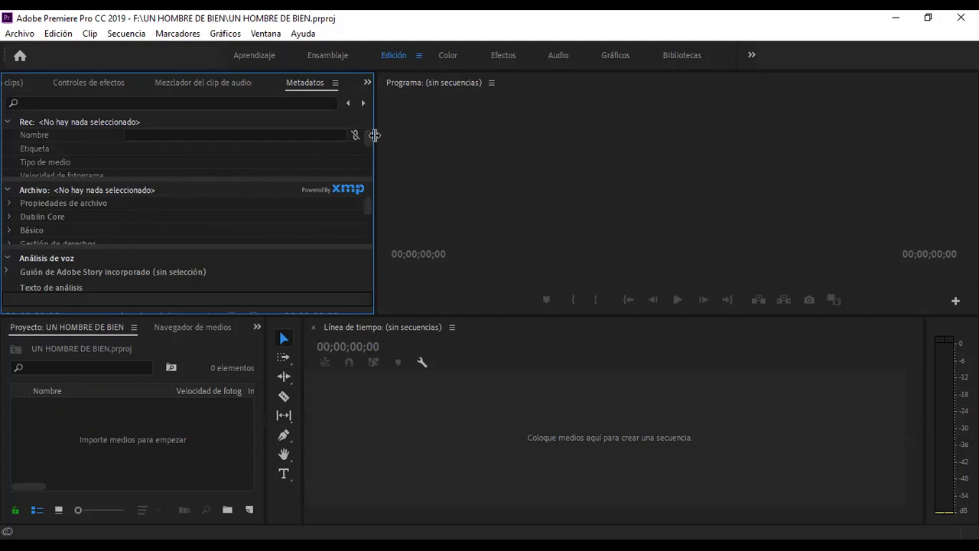
click(367, 84)
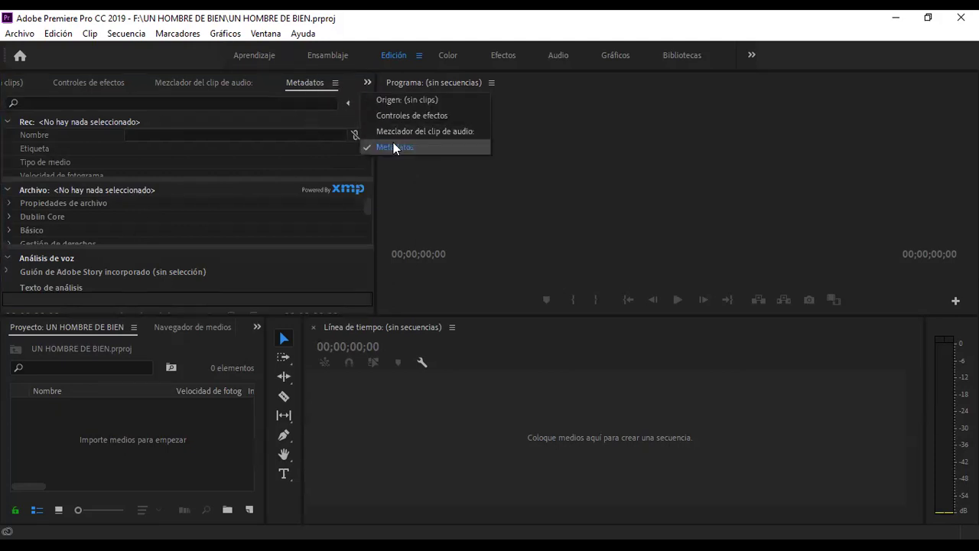
click(394, 101)
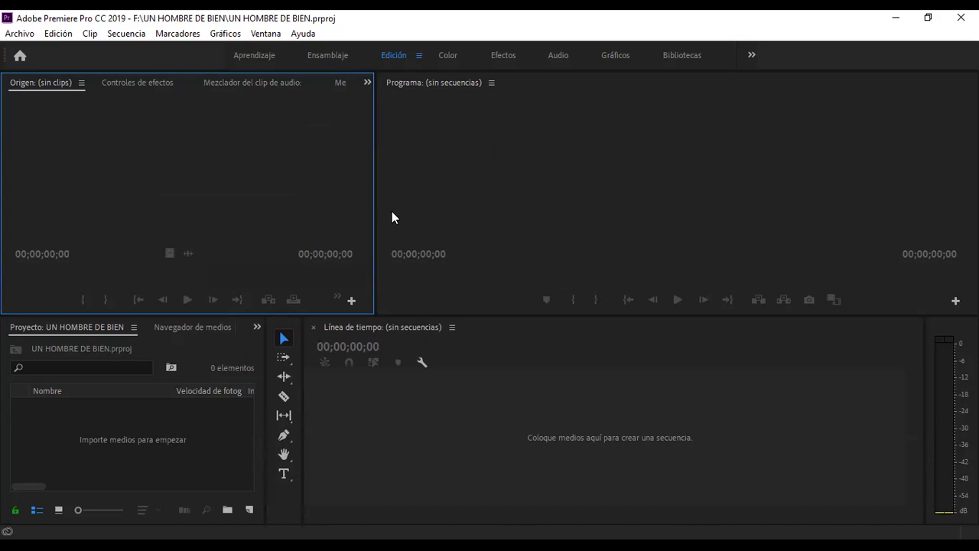
Compare the timeline and source monitor areas, show the effect controls, and make the program monitor active.
click(505, 342)
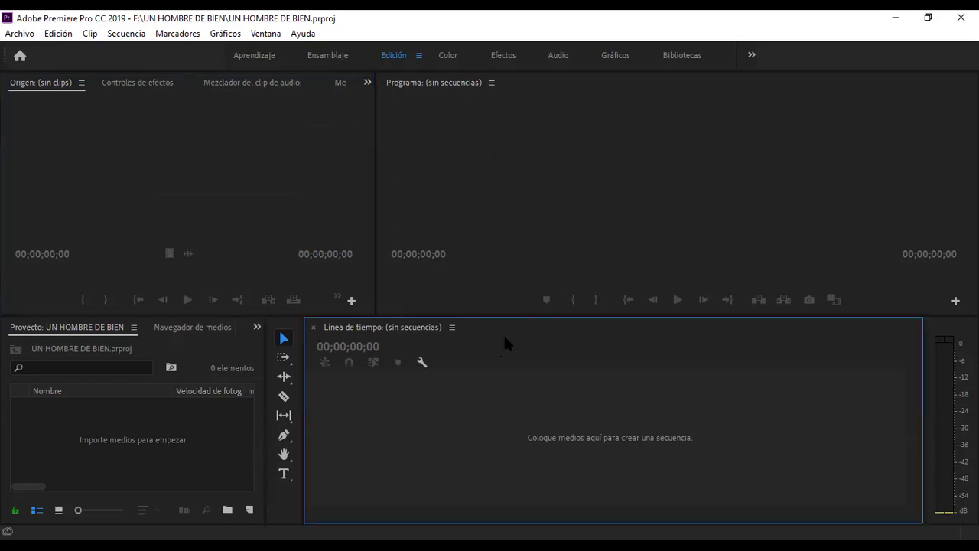
click(238, 169)
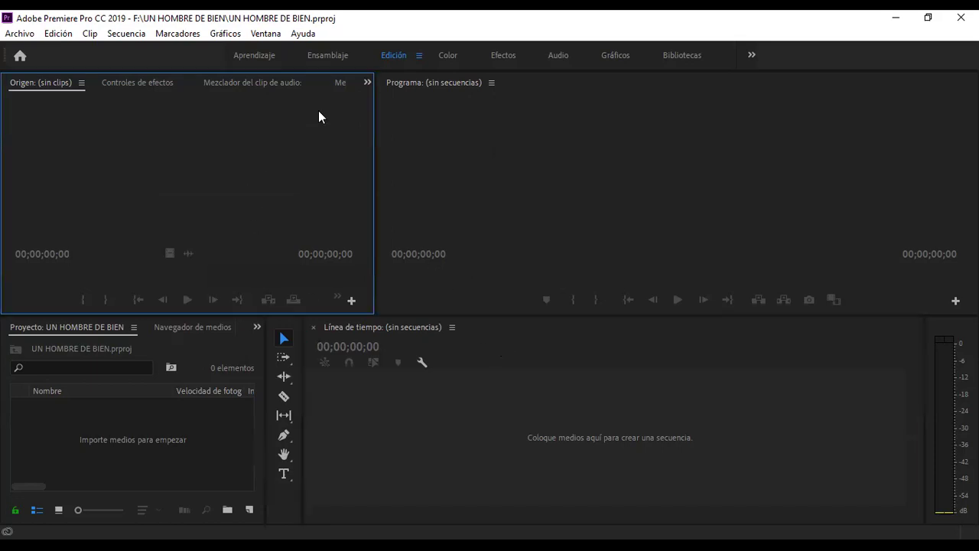
click(366, 89)
click(388, 117)
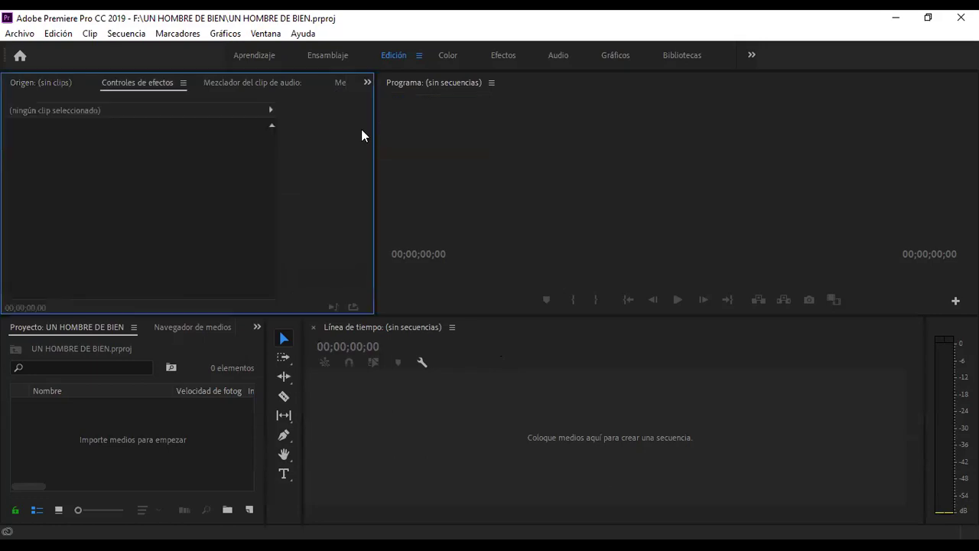
click(440, 132)
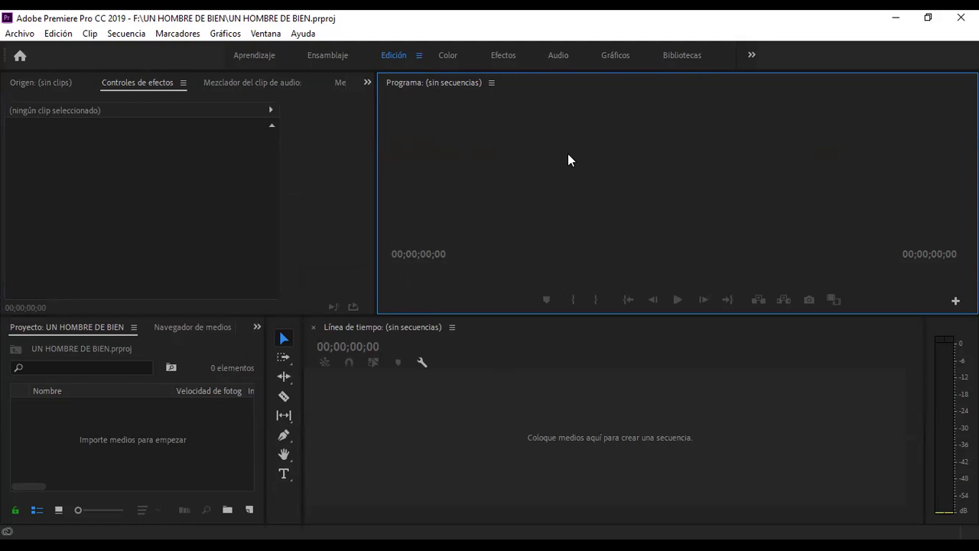
Look through the media browser, libraries, information and effects views grouped with the project contents.
click(215, 343)
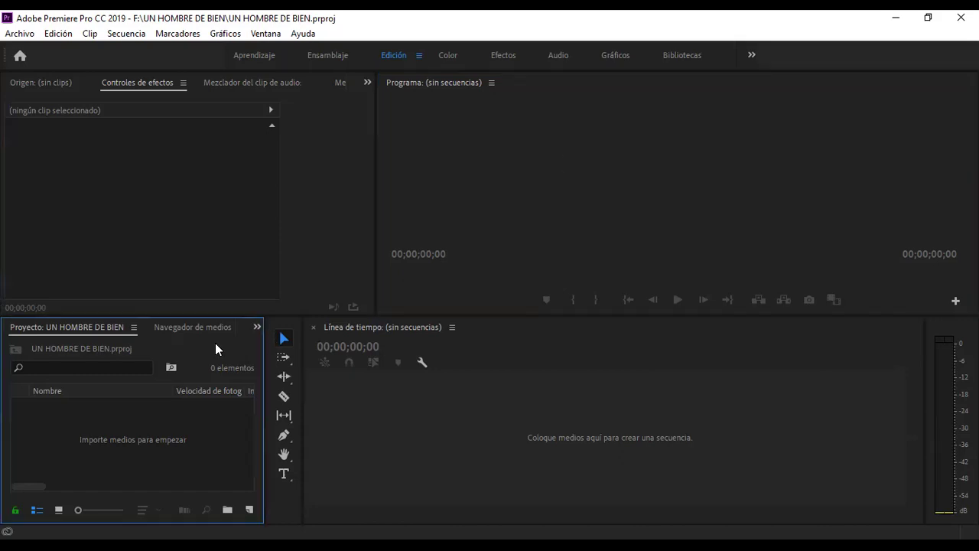
click(257, 328)
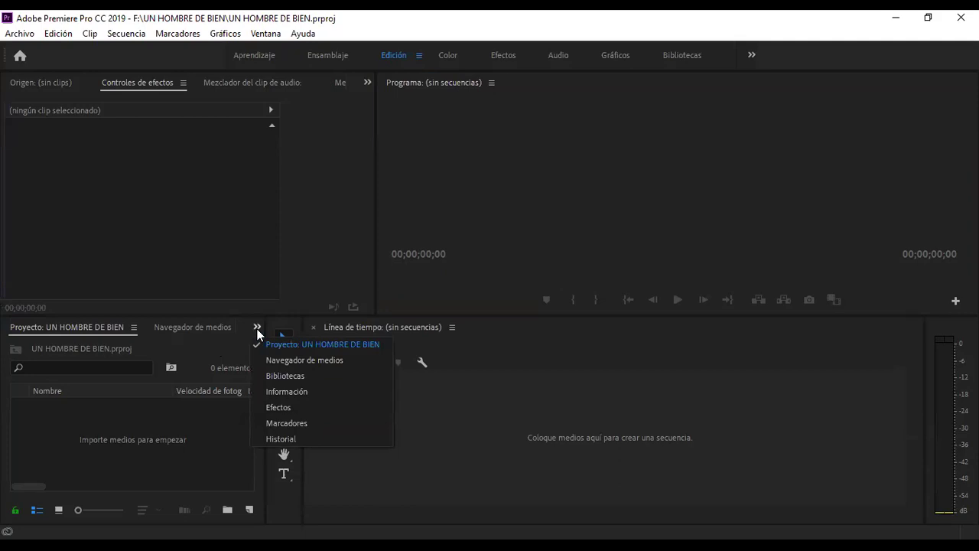
click(278, 362)
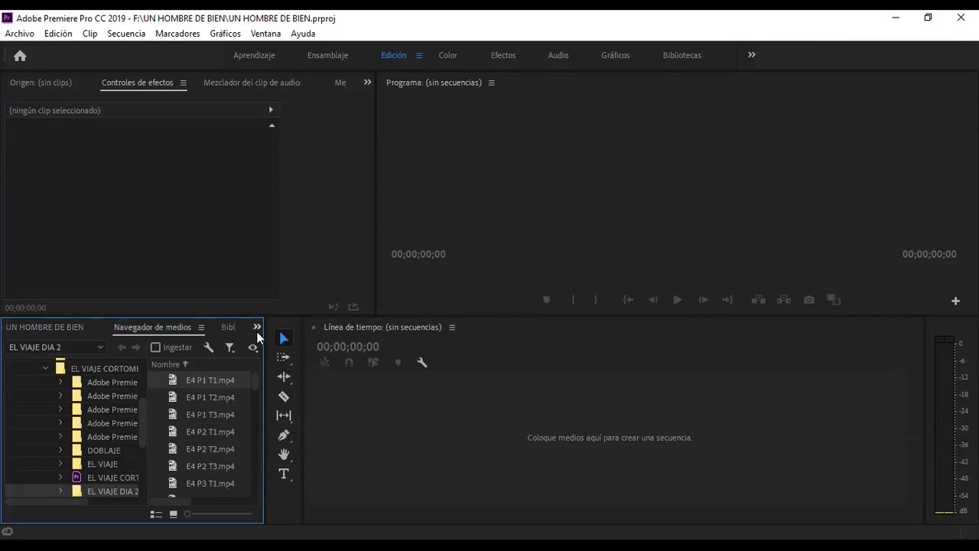
click(257, 327)
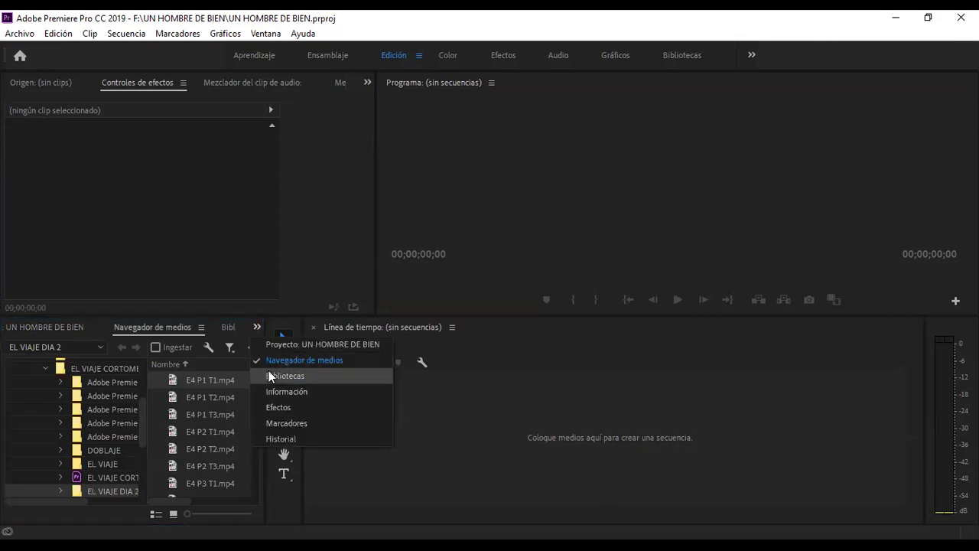
click(270, 376)
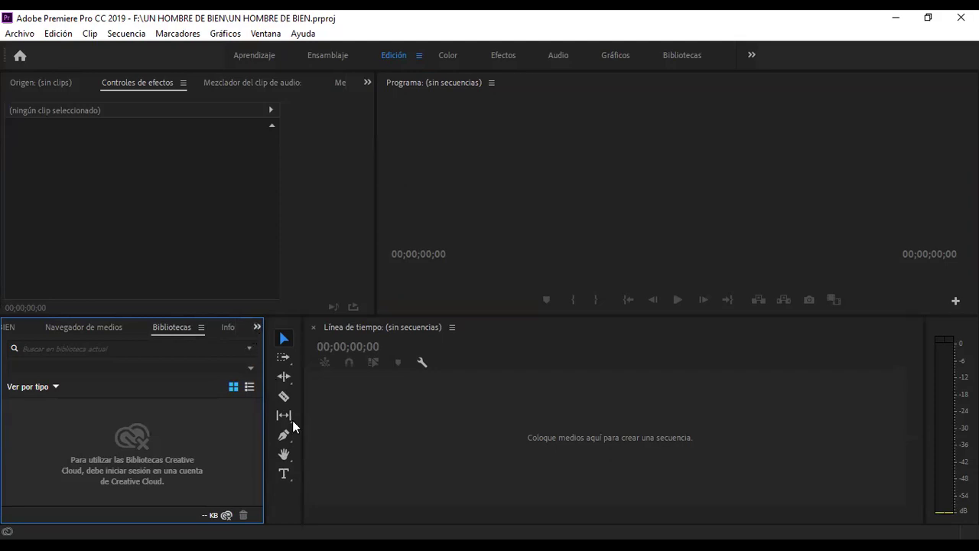
click(257, 326)
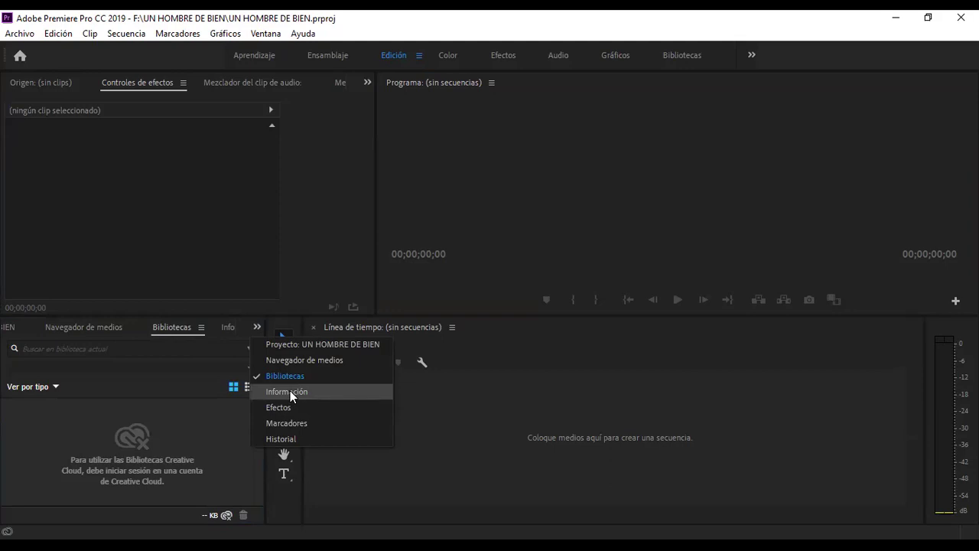
click(290, 390)
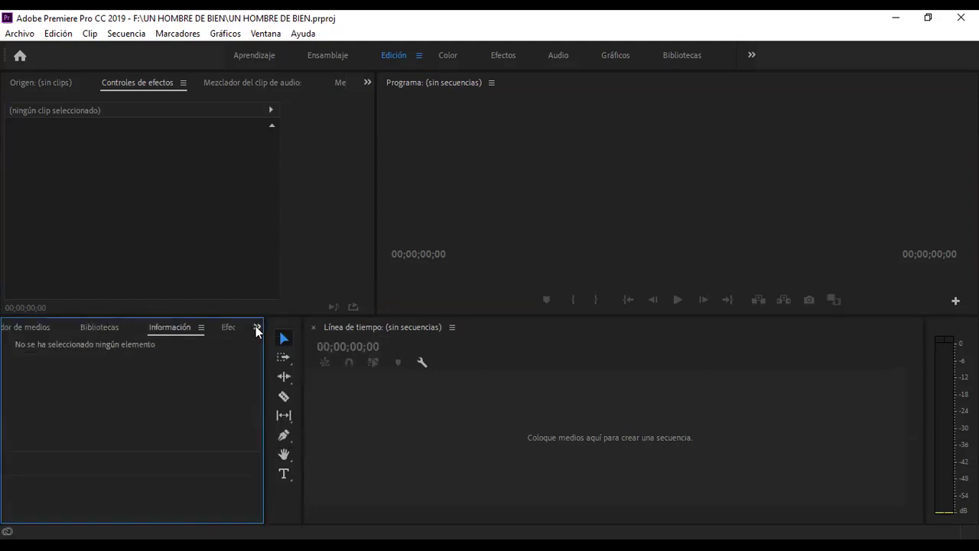
click(257, 329)
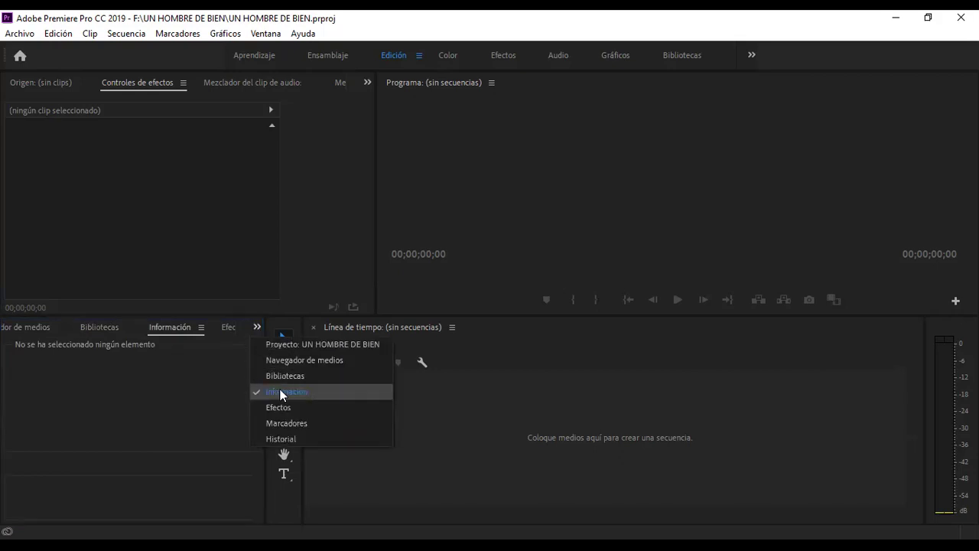
click(282, 405)
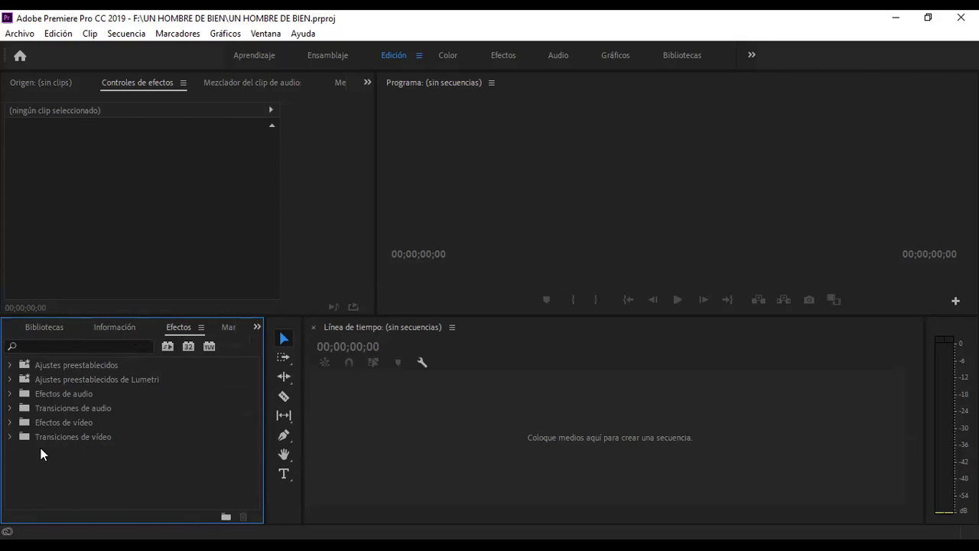
View the markers and the history grouped with the project contents.
click(258, 328)
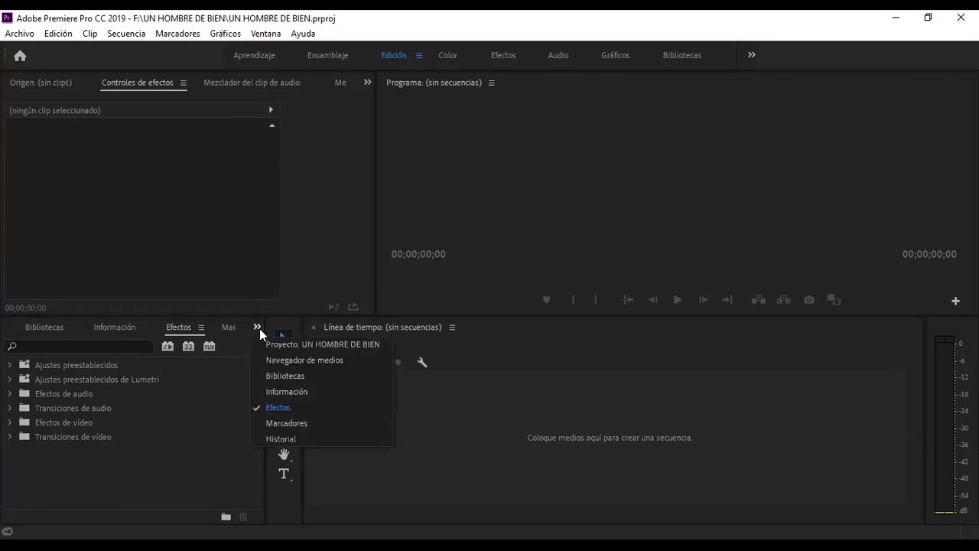
click(282, 420)
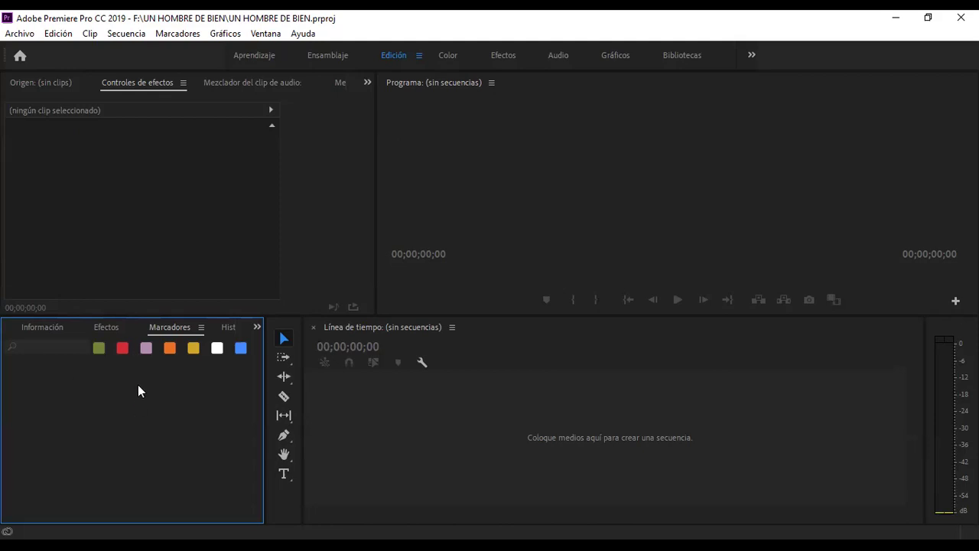
click(257, 328)
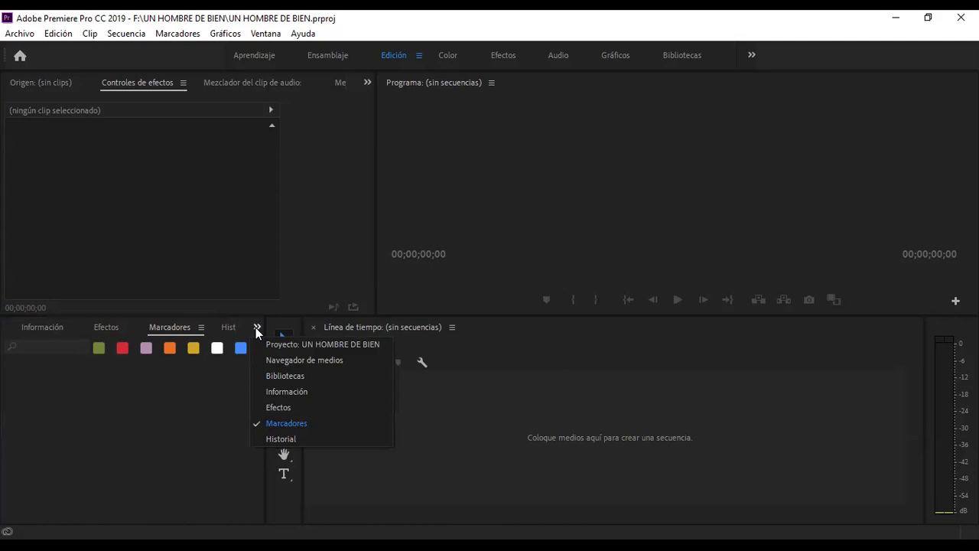
click(282, 439)
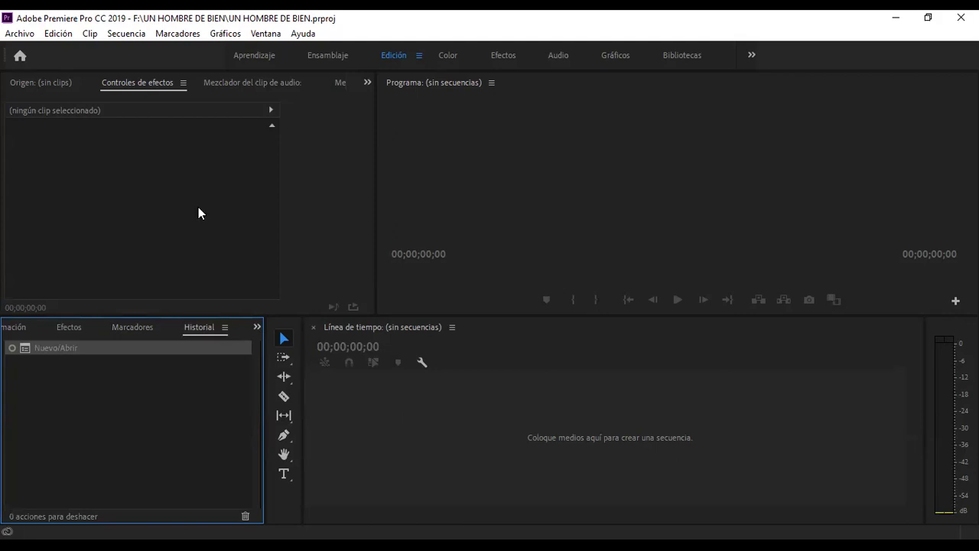
Revisit the media browser, effects and project contents, and leave the media browser showing.
click(256, 329)
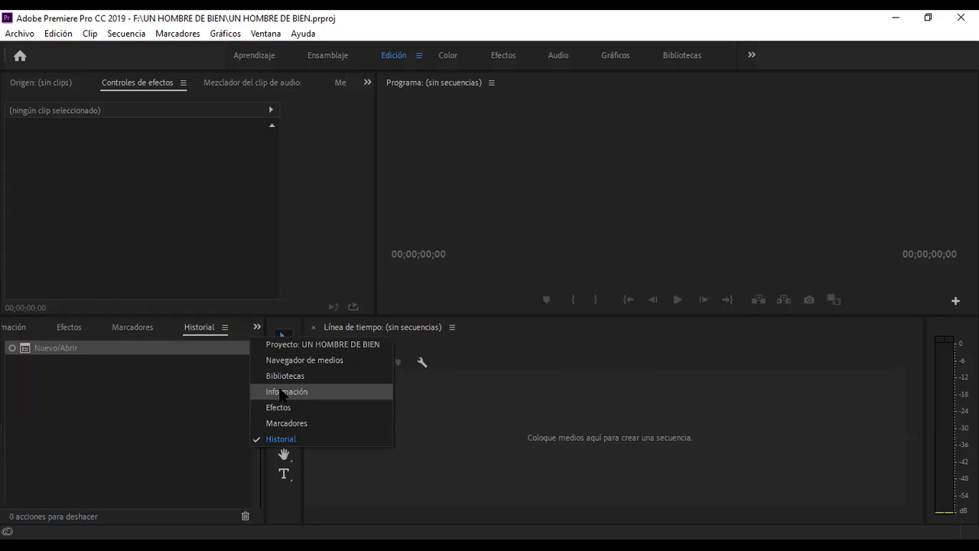
click(263, 361)
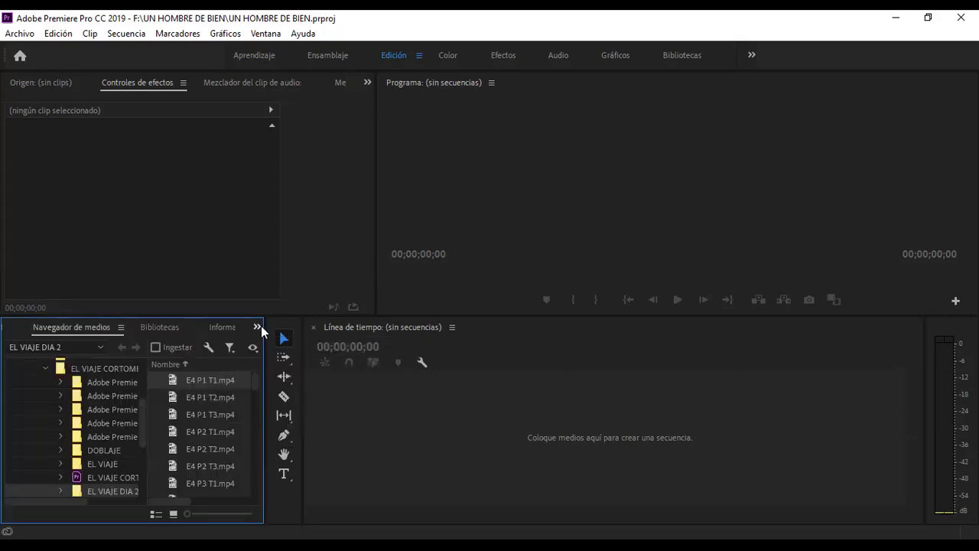
click(260, 328)
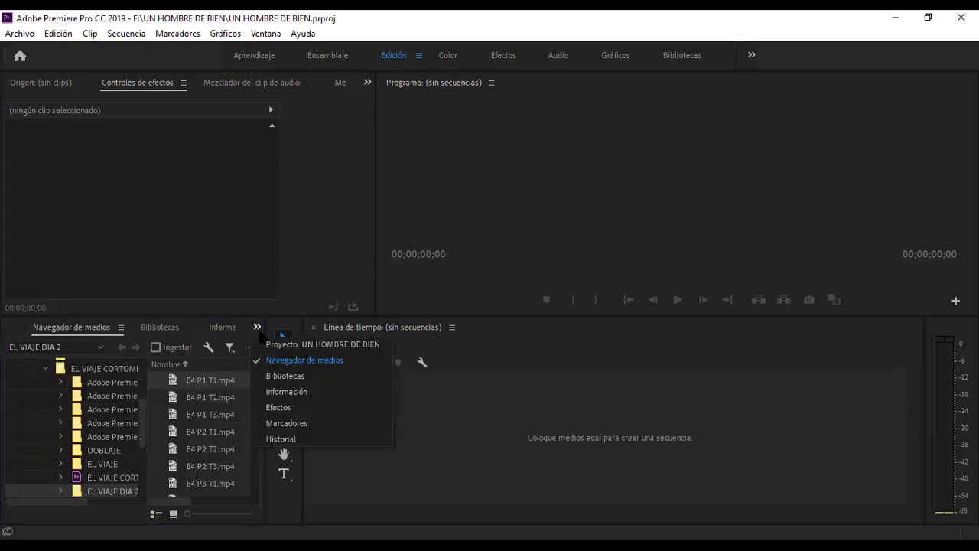
click(272, 406)
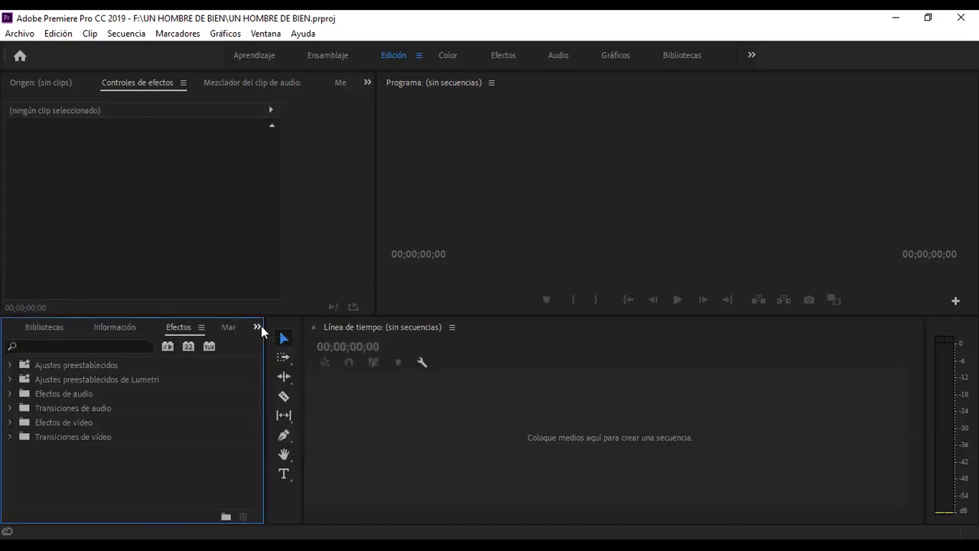
click(257, 328)
click(272, 344)
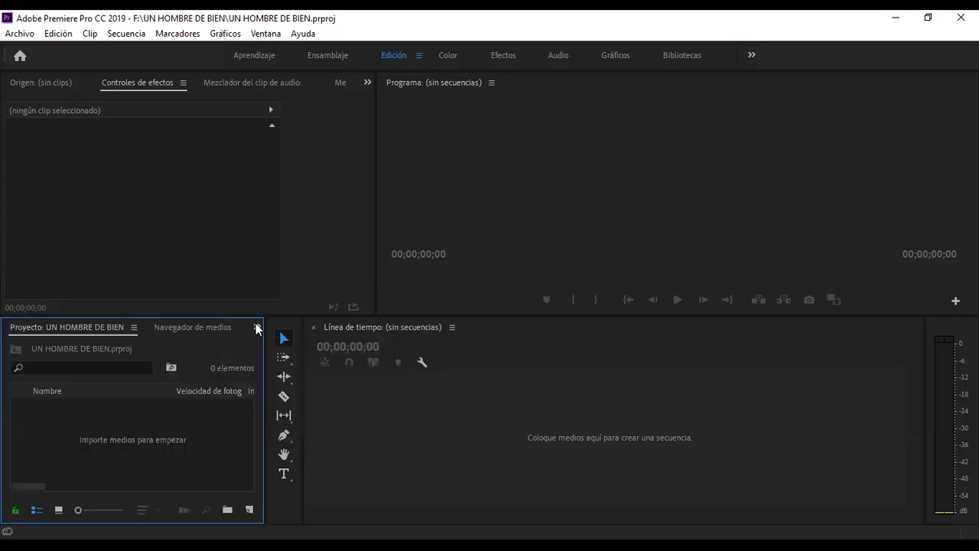
click(257, 327)
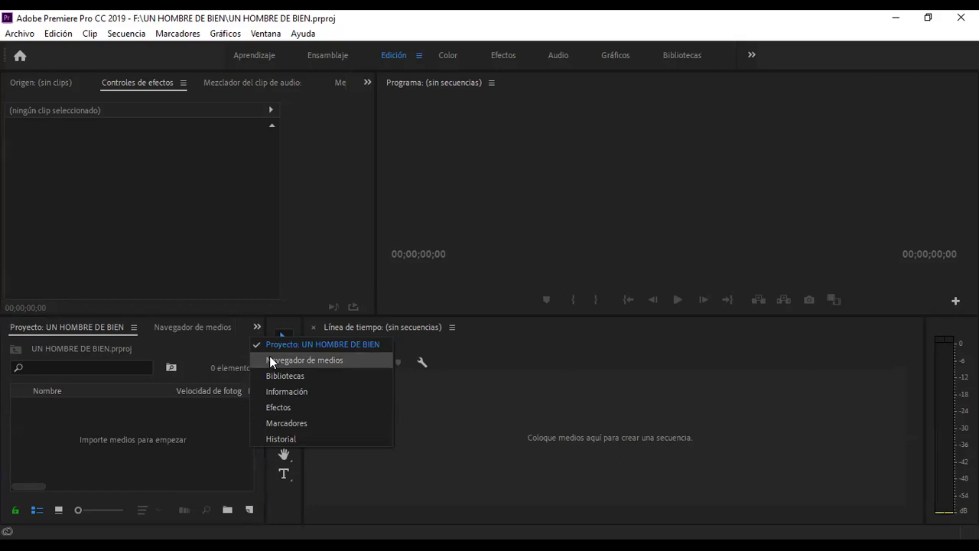
click(270, 360)
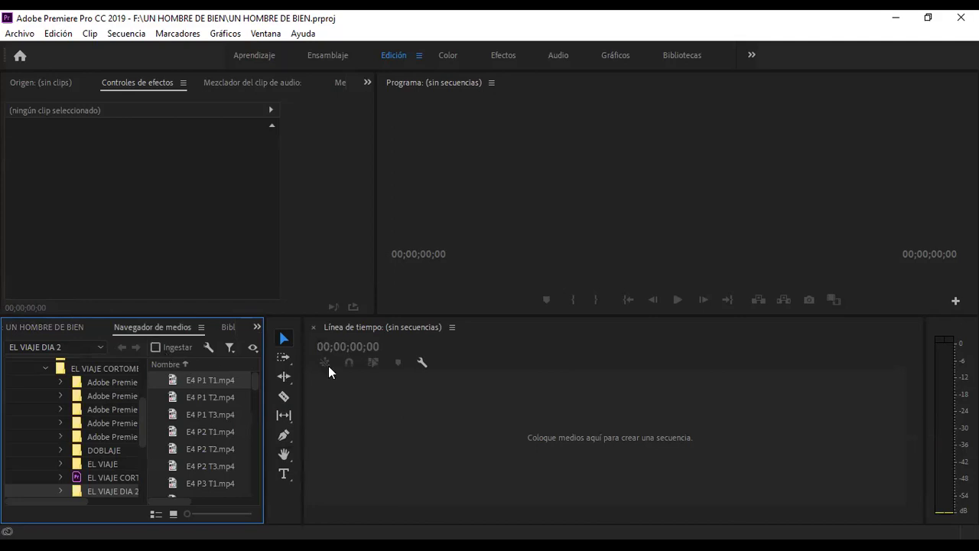
Activate the Track Select Forward tool (Seleccionar pista siguiente) and view the tool variants grouped with it.
click(297, 338)
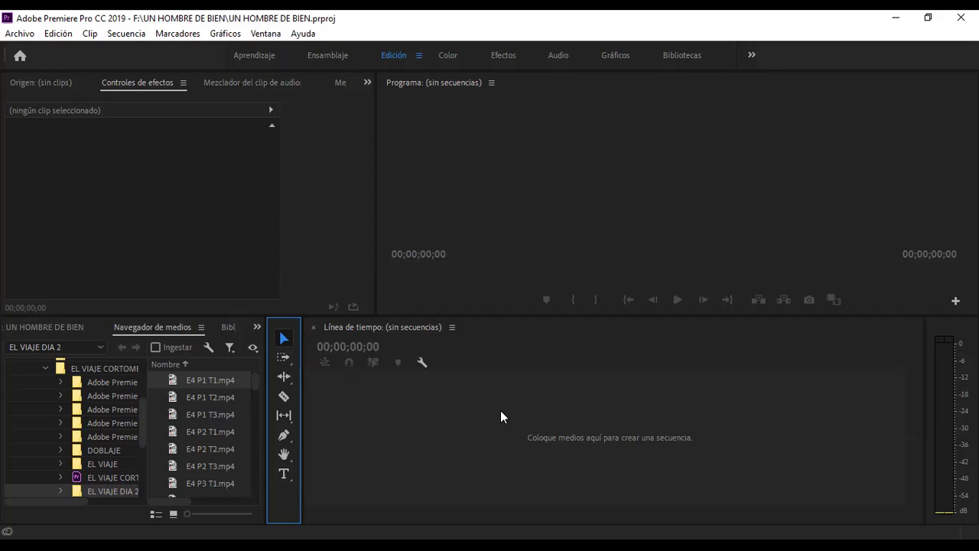
click(280, 360)
click(280, 364)
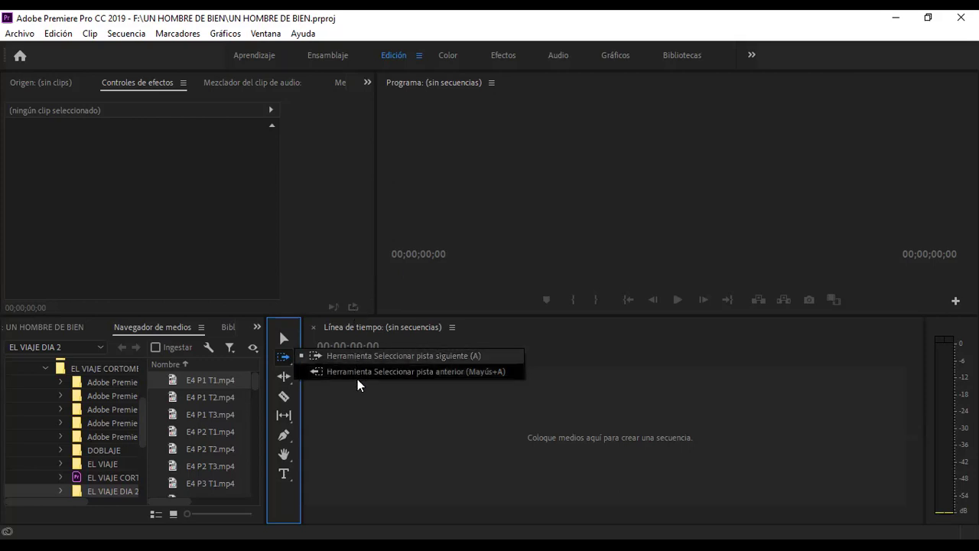
click(276, 359)
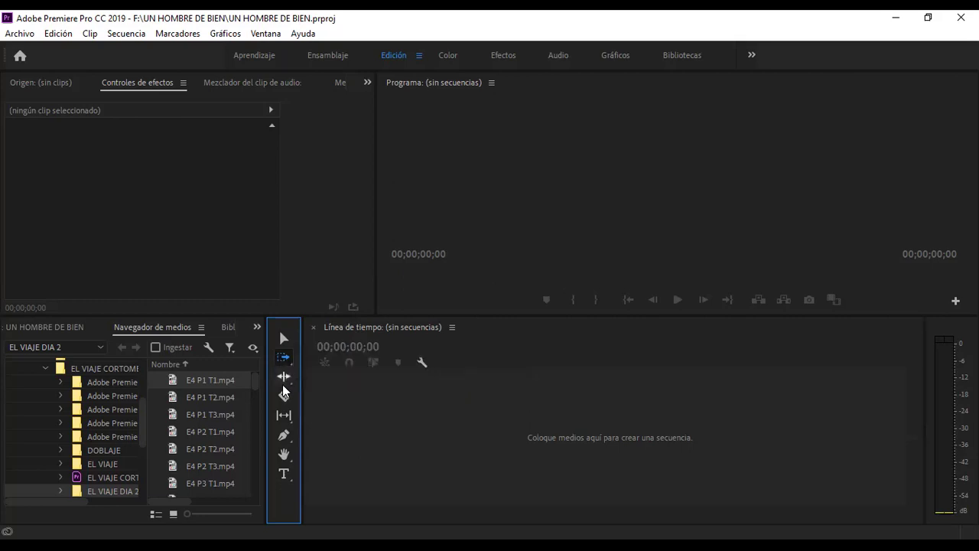
View the Ripple Edit (Editar rizo), Razor and Slip/Slide (Desplazar/Deslizar) tools with the variants grouped under them.
click(283, 379)
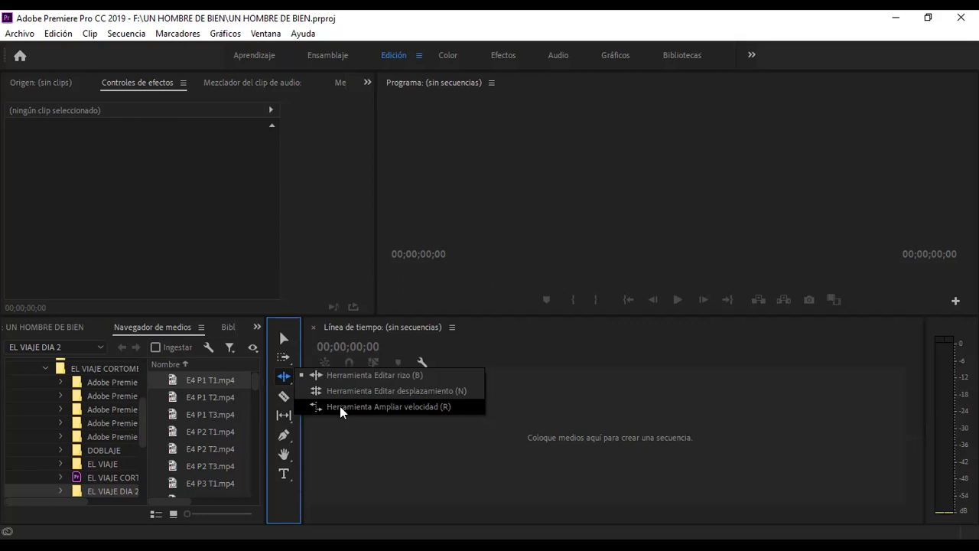
click(283, 398)
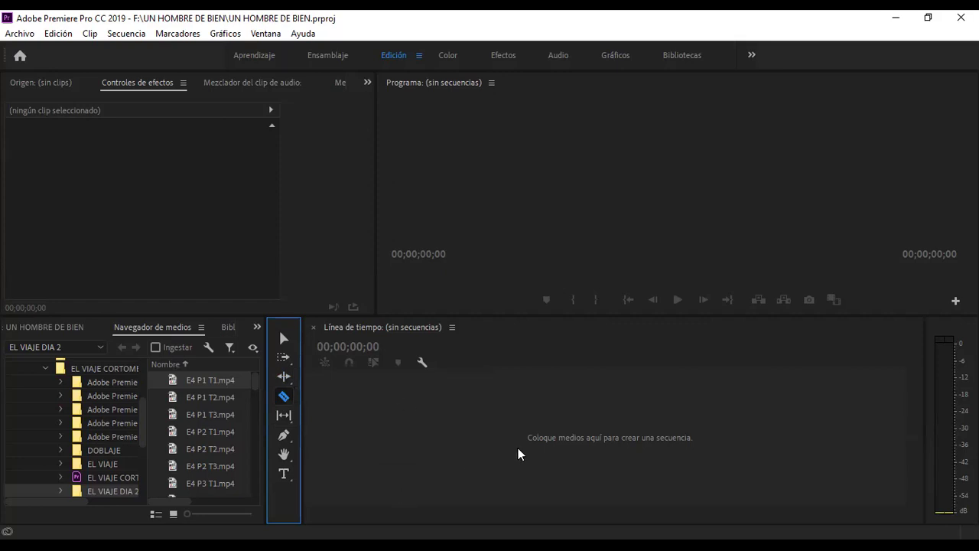
click(280, 416)
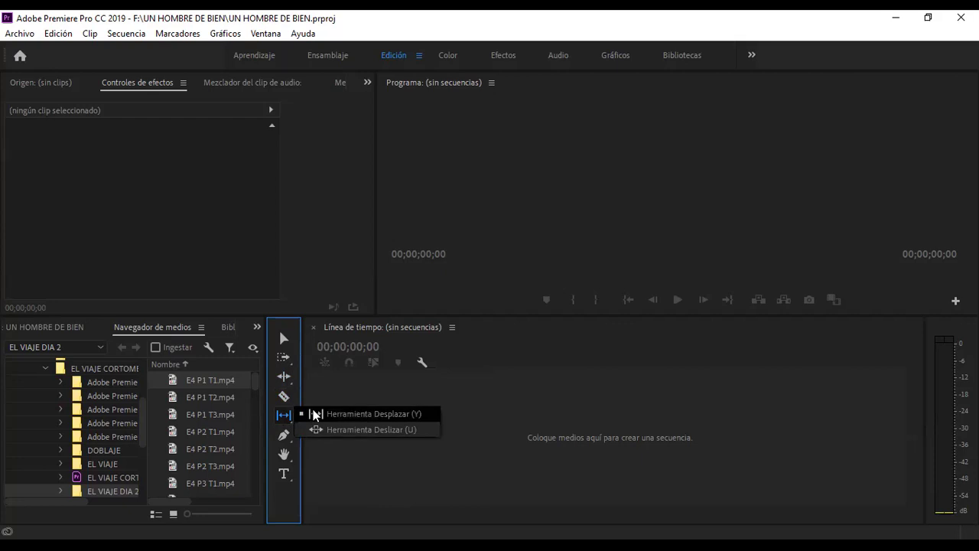
click(315, 415)
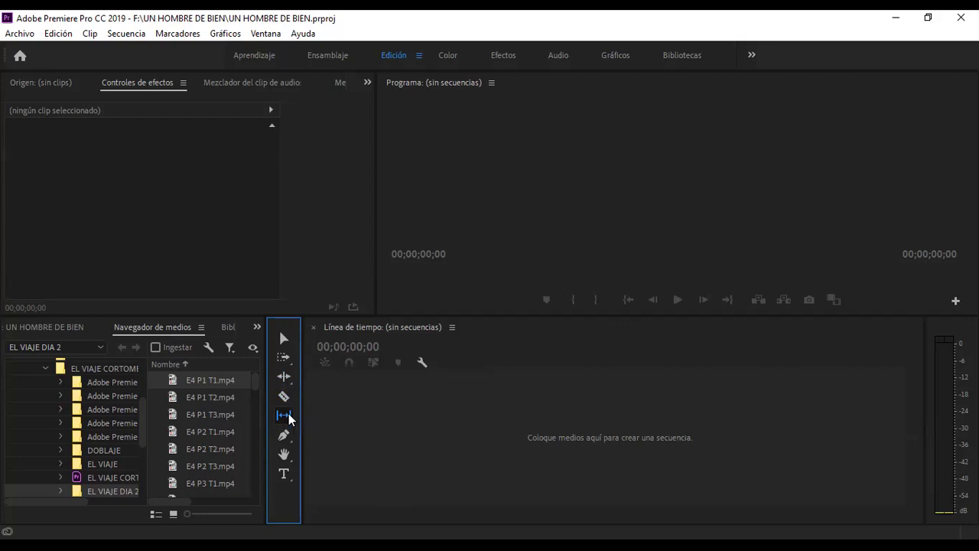
click(288, 414)
click(347, 429)
click(283, 416)
click(310, 411)
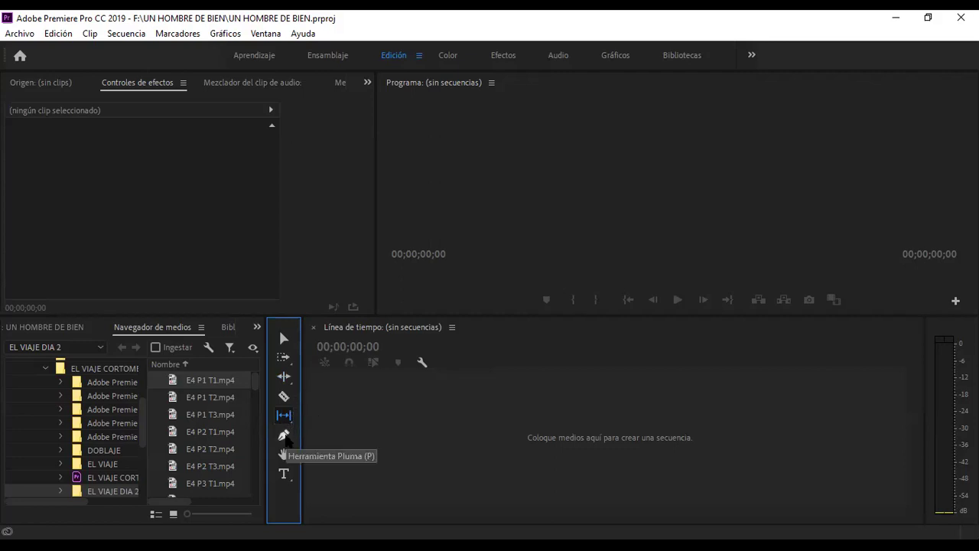
View the Pen, Hand and Text tools with their grouped variants and return to the Selection tool.
click(284, 435)
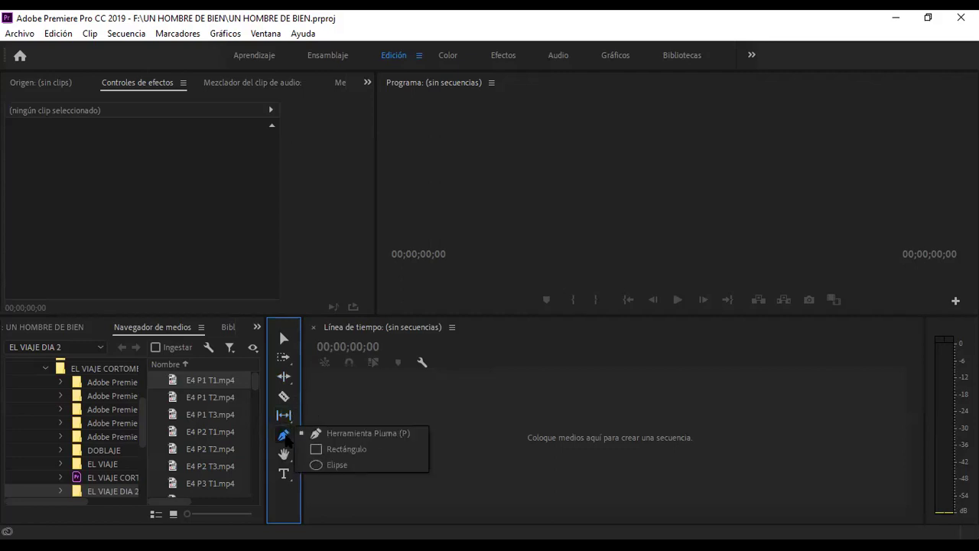
click(283, 454)
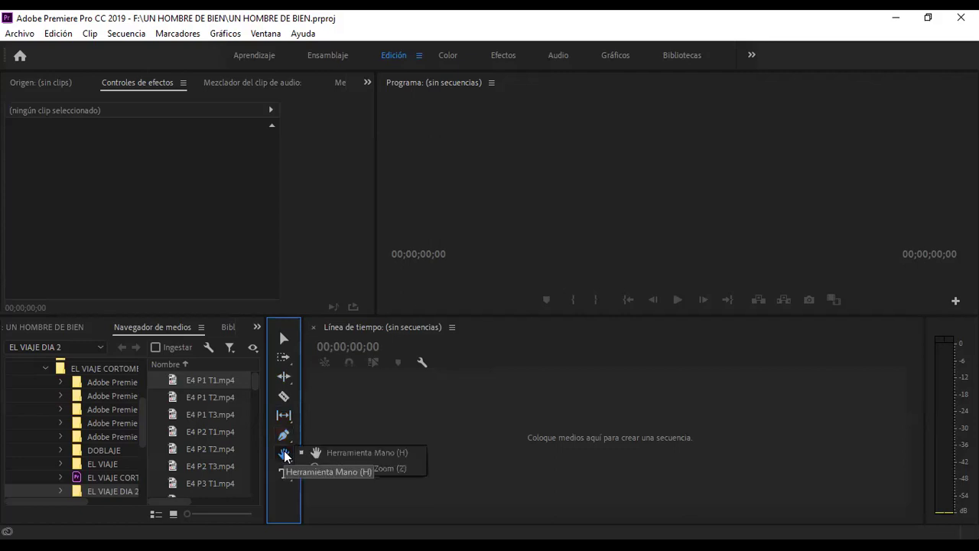
click(282, 475)
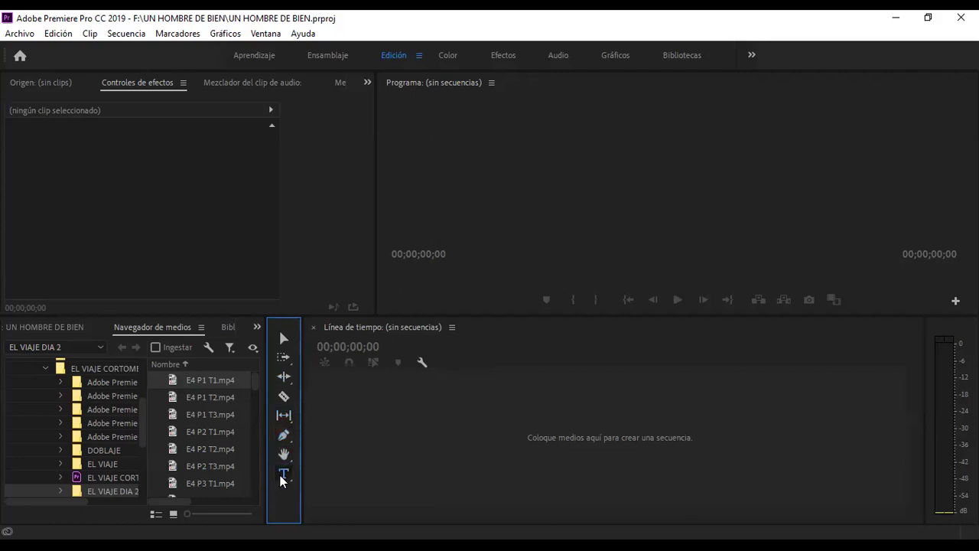
click(280, 501)
click(278, 338)
Collapse the H: (NUEVO WINDOWS) drive in the media browser's folder tree.
drag(143, 410, 138, 367)
click(30, 447)
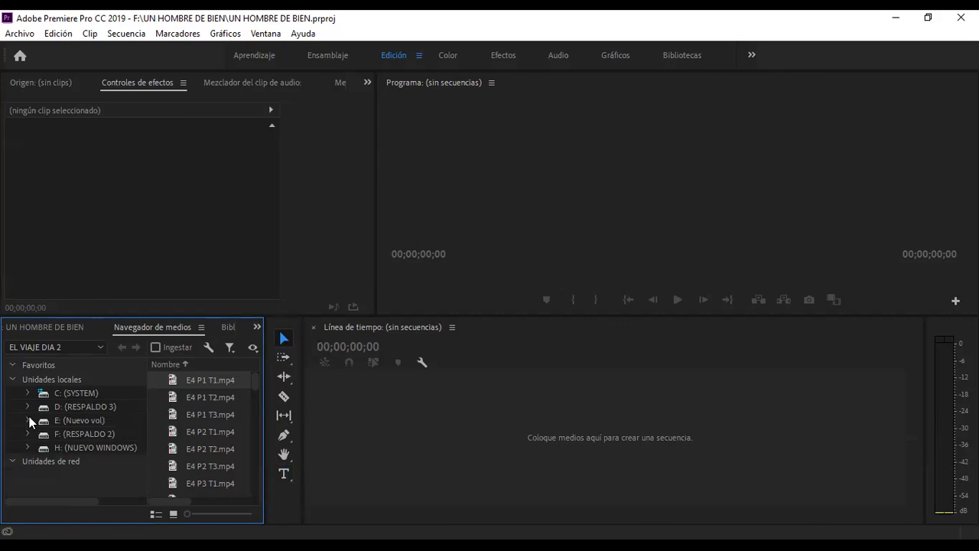
click(31, 407)
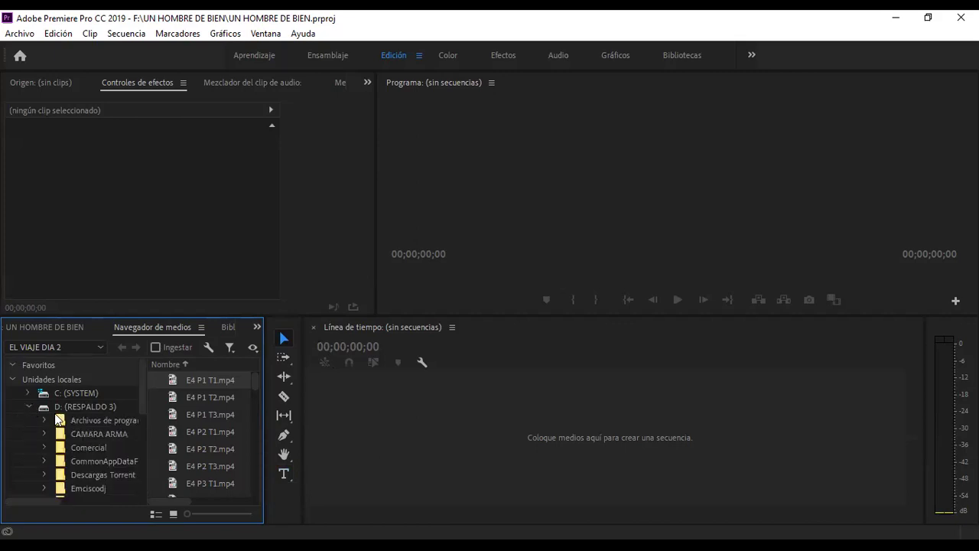
drag(142, 400, 63, 396)
click(29, 406)
Show the footage in the DIA 1 camera folder of UN HOMBRE DE BIEN on drive F: (RESPALDO 2) in the media browser.
click(30, 433)
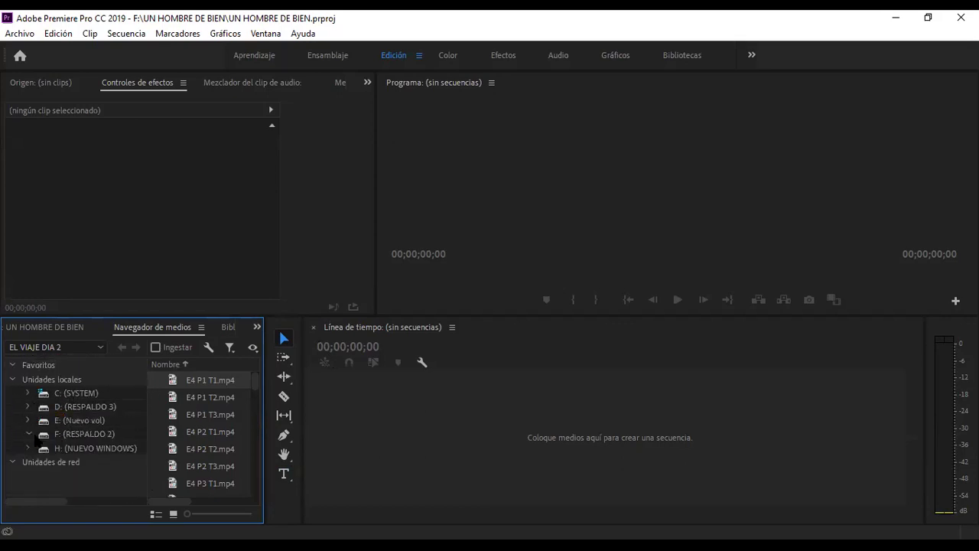
drag(141, 380, 141, 466)
scroll(140, 467, down, 2)
click(43, 457)
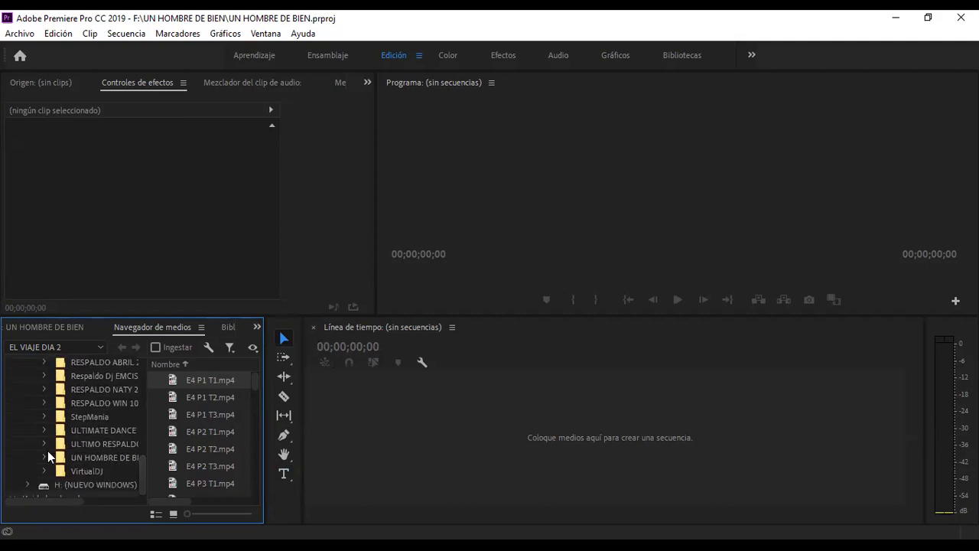
drag(146, 438, 144, 473)
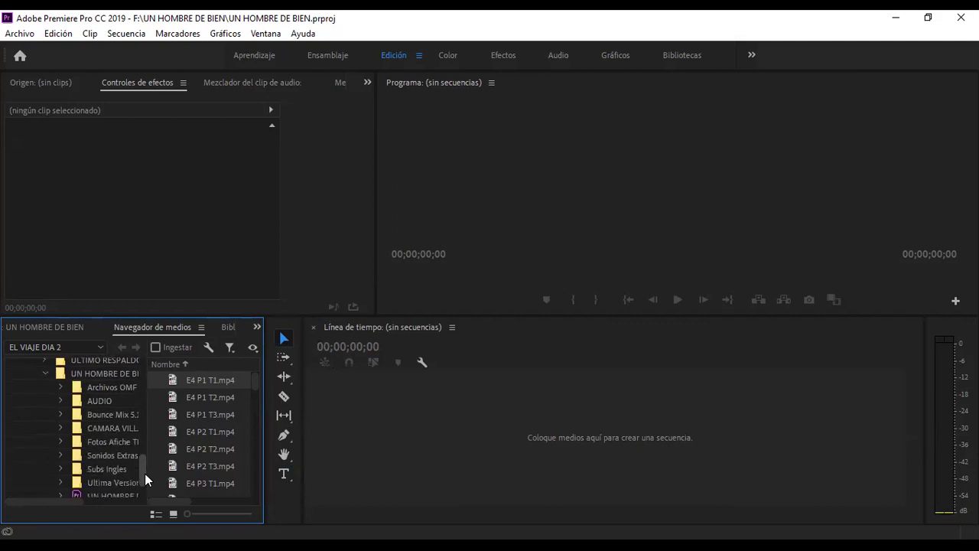
click(61, 428)
click(98, 442)
click(78, 441)
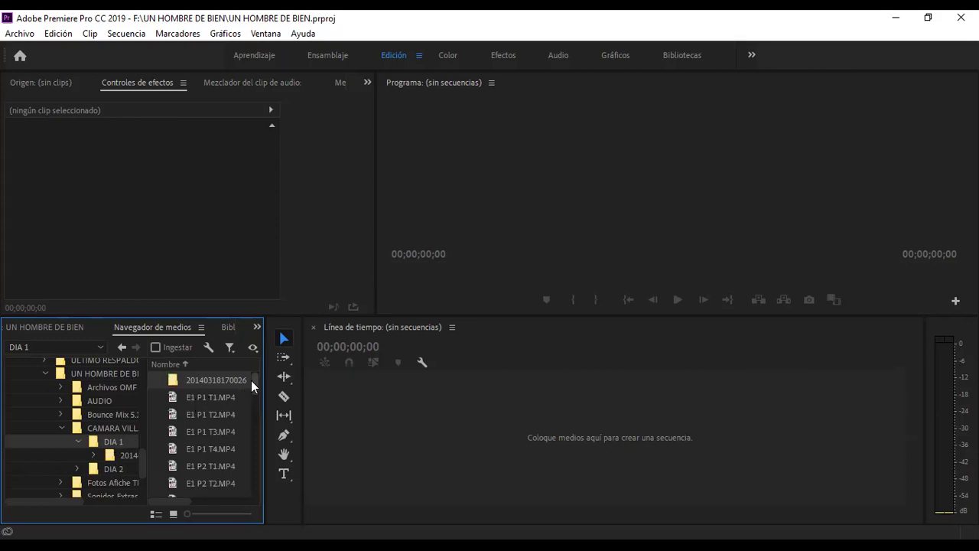
Create a sequence by placing the clip E1 P1 T4.MP4 from DIA 1 in the empty timeline.
scroll(251, 381, down, 1)
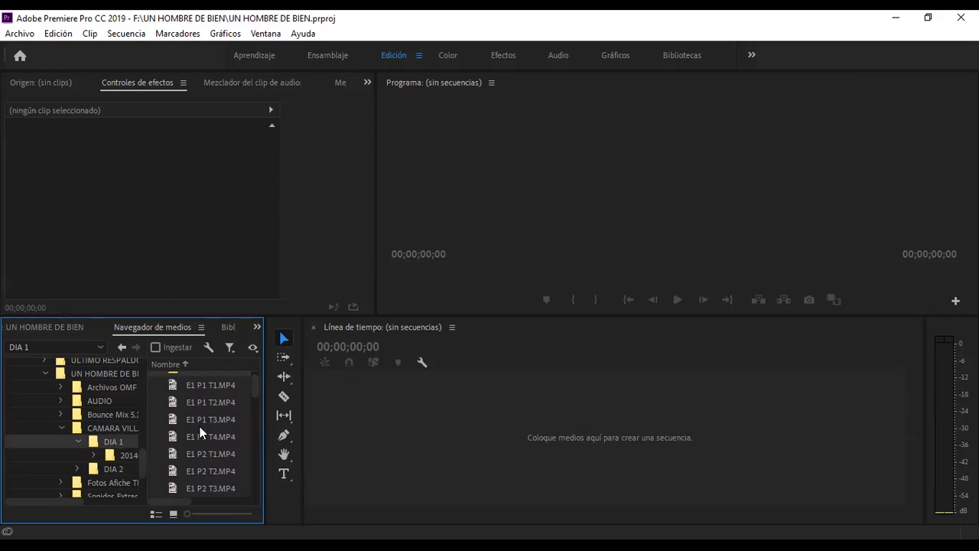
click(222, 436)
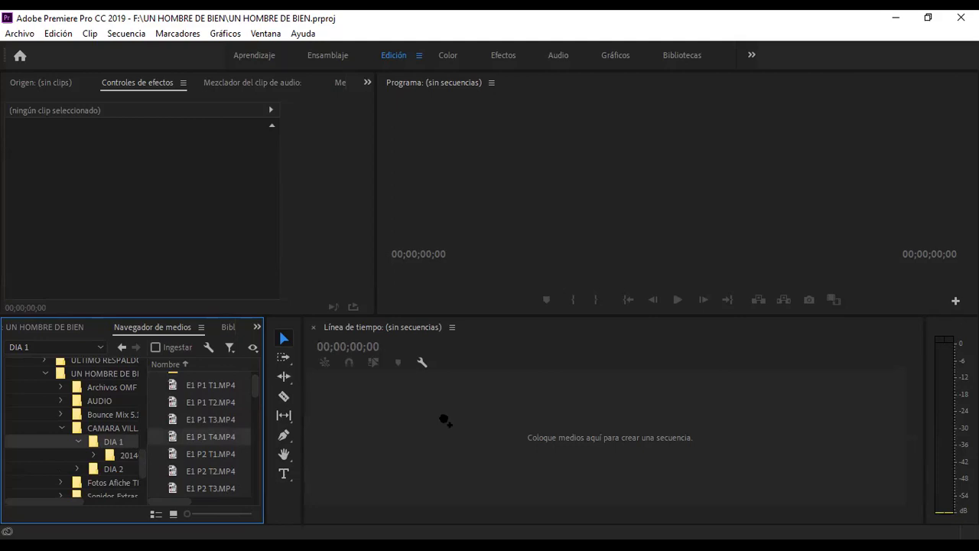
drag(373, 471, 373, 471)
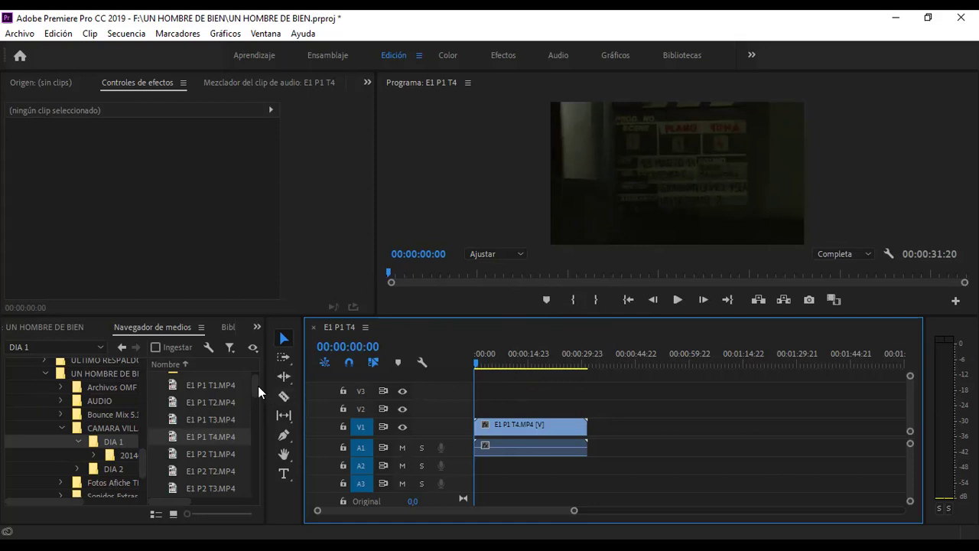
Add the clip E1 P2 T3.MP4 to track V1 at about 00:00:46, leaving a gap after the first clip.
scroll(258, 386, down, 3)
drag(256, 399, 259, 388)
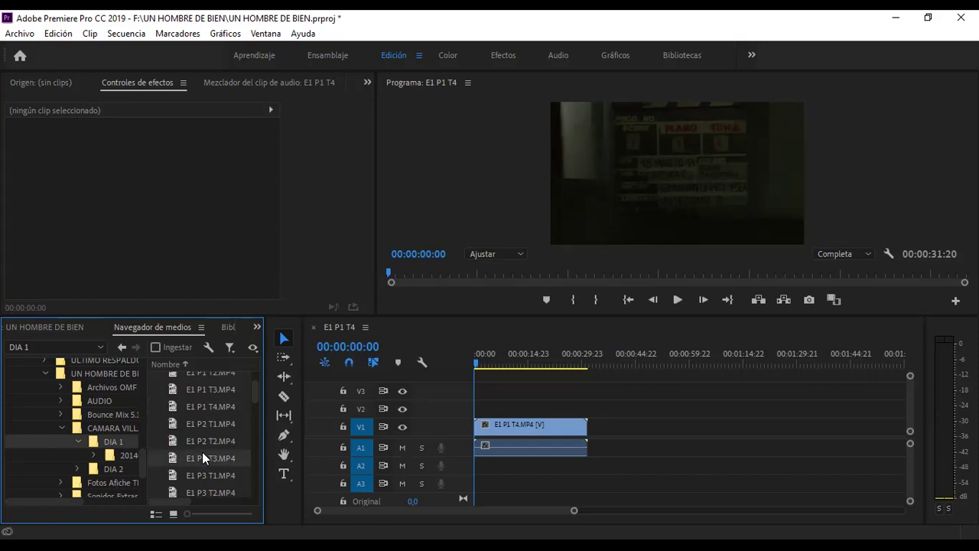
drag(216, 457, 643, 429)
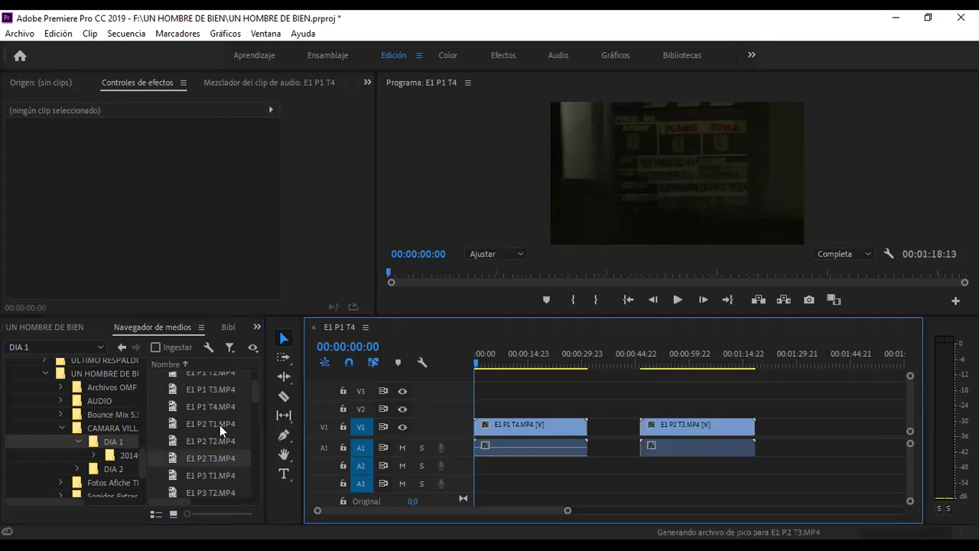
Examine the slate at the start of E1 P2 T3.MP4 and a frame within E1 P1 T4.MP4 in the program monitor.
click(212, 461)
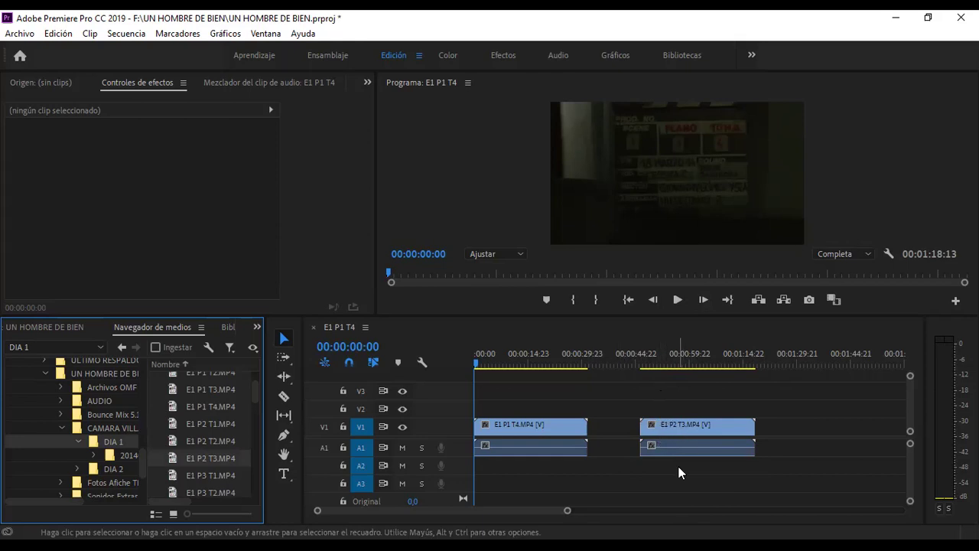
click(642, 363)
key(shift+Left)
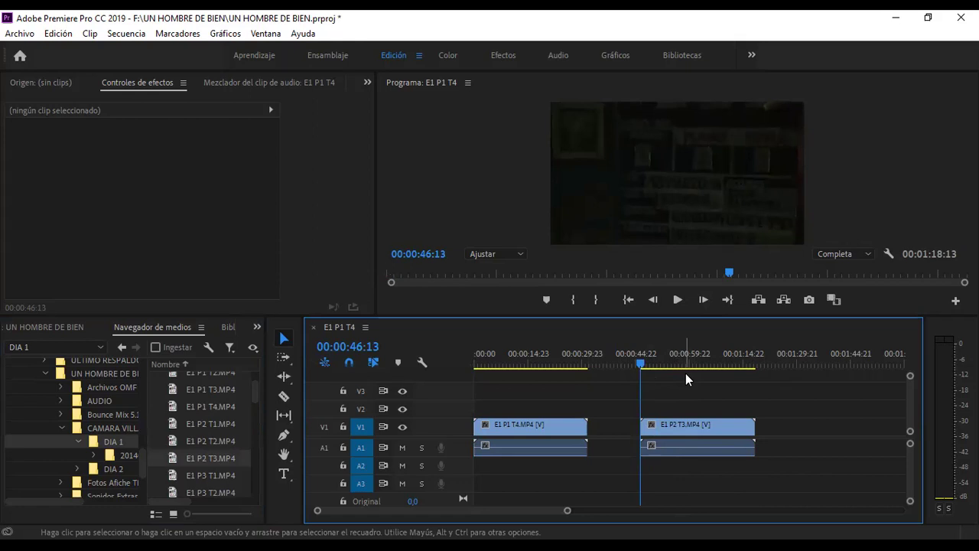
click(538, 352)
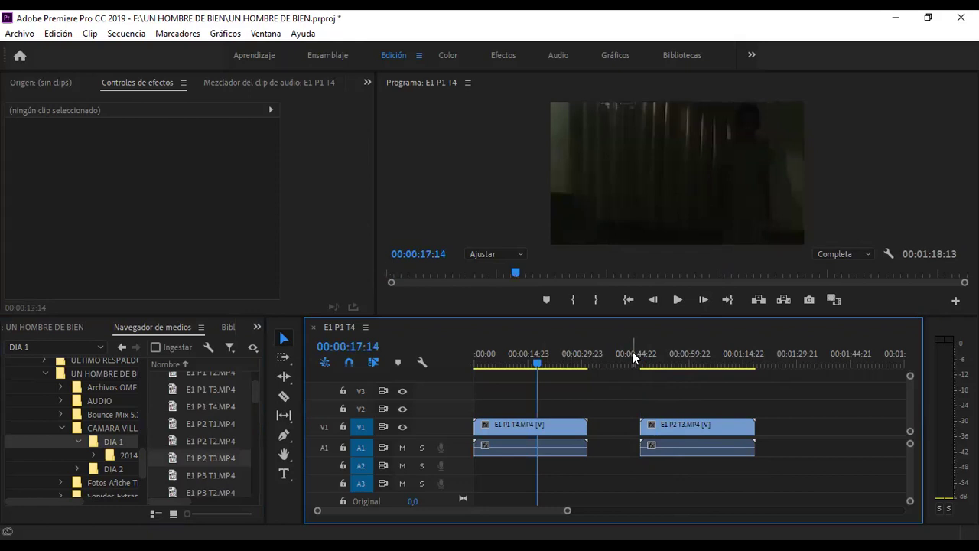
Add the clip E1 P3 T2.MP4 to track V1 at about 00:01:29, leaving a gap after E1 P2 T3.MP4.
click(252, 391)
scroll(254, 392, down, 2)
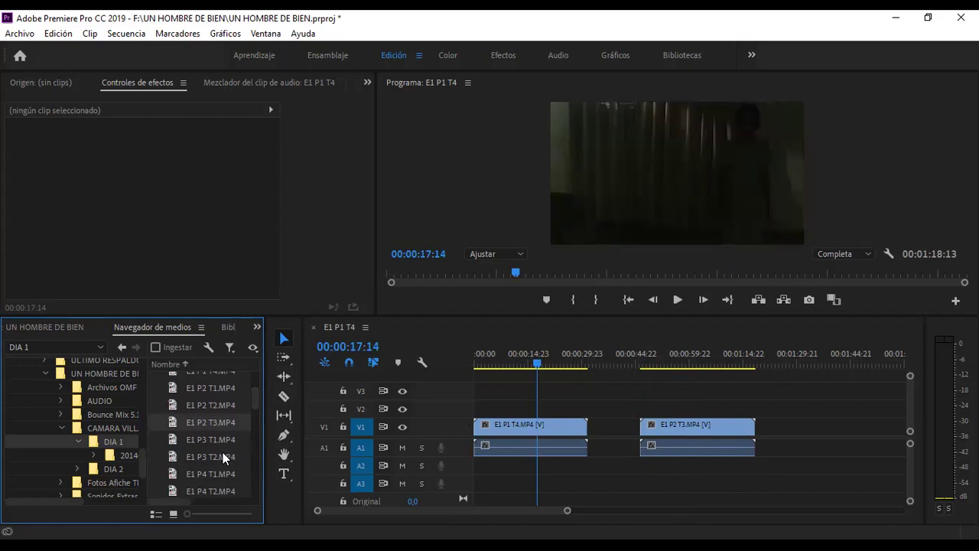
drag(221, 454, 776, 474)
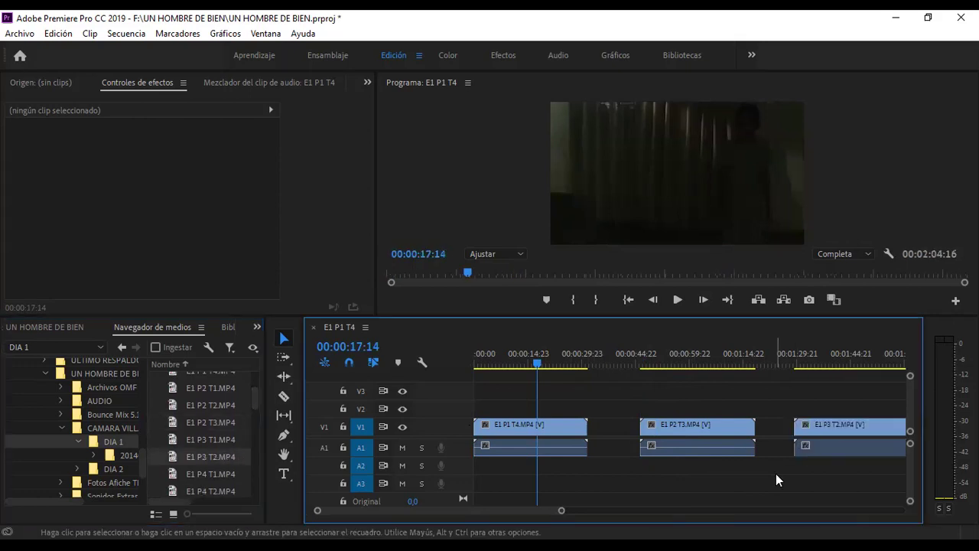
Scrub through E1 P3 T2.MP4 from its slate and check a frame of E1 P1 T4.MP4 at 00:00:22:14.
click(797, 352)
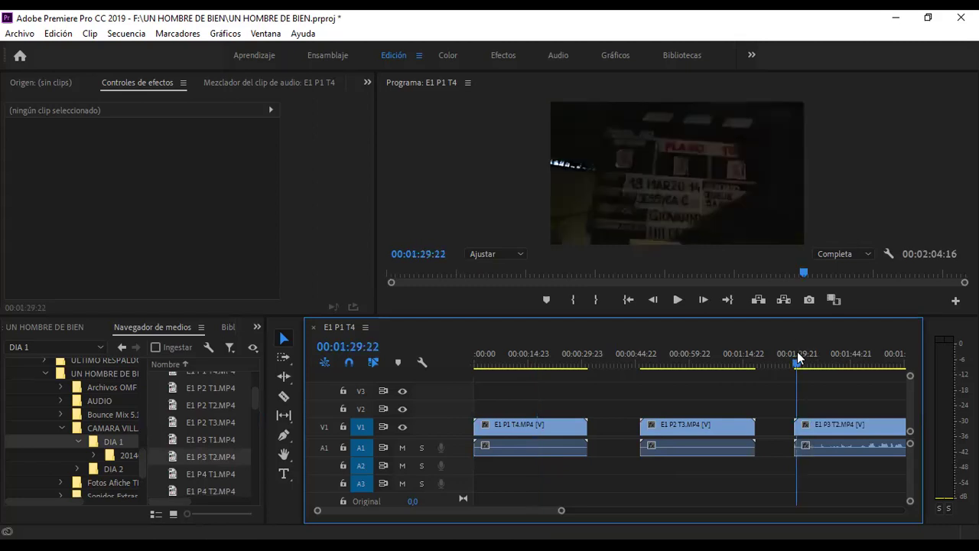
drag(806, 351, 866, 347)
click(796, 355)
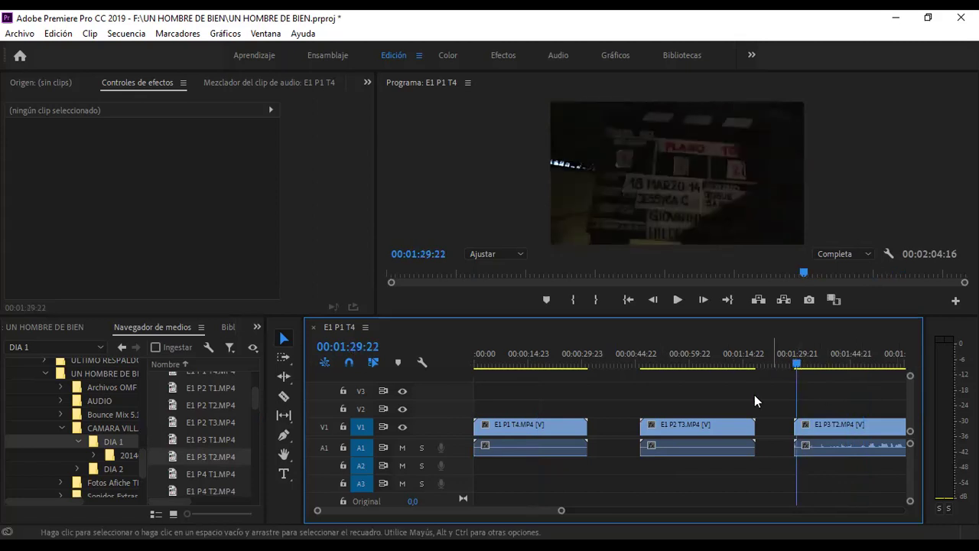
click(556, 351)
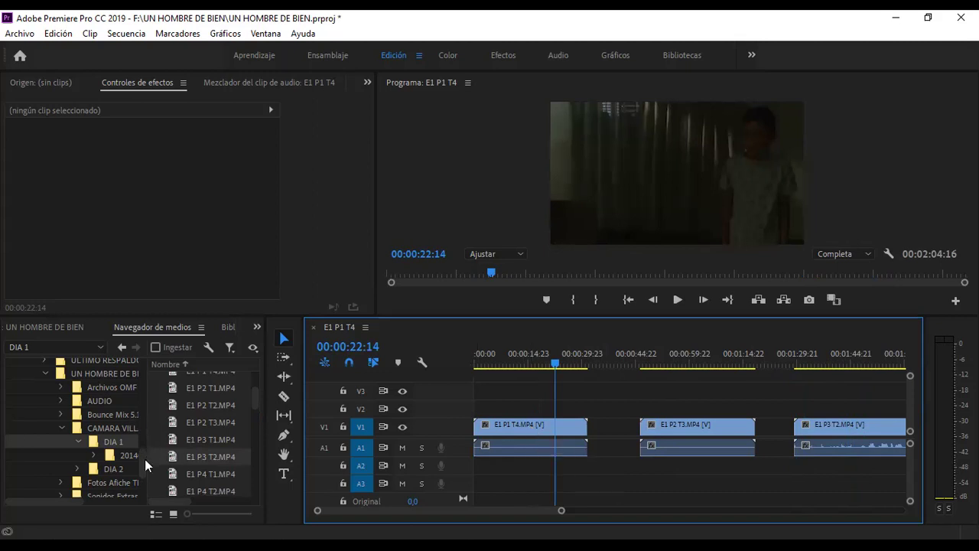
Show the sound recordings in the AUDIO folder's DIA 1 subfolder of UN HOMBRE DE BIEN in the media browser.
drag(139, 465, 143, 476)
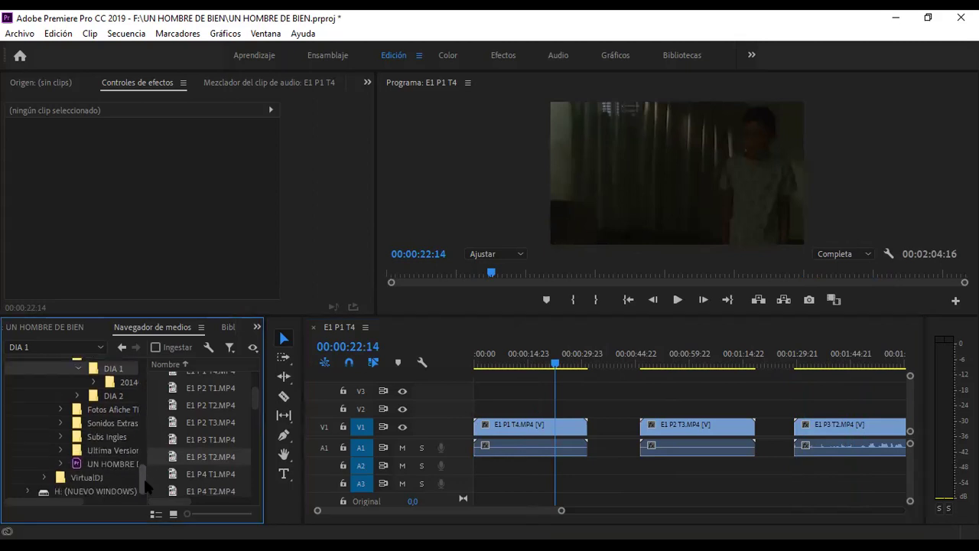
click(61, 423)
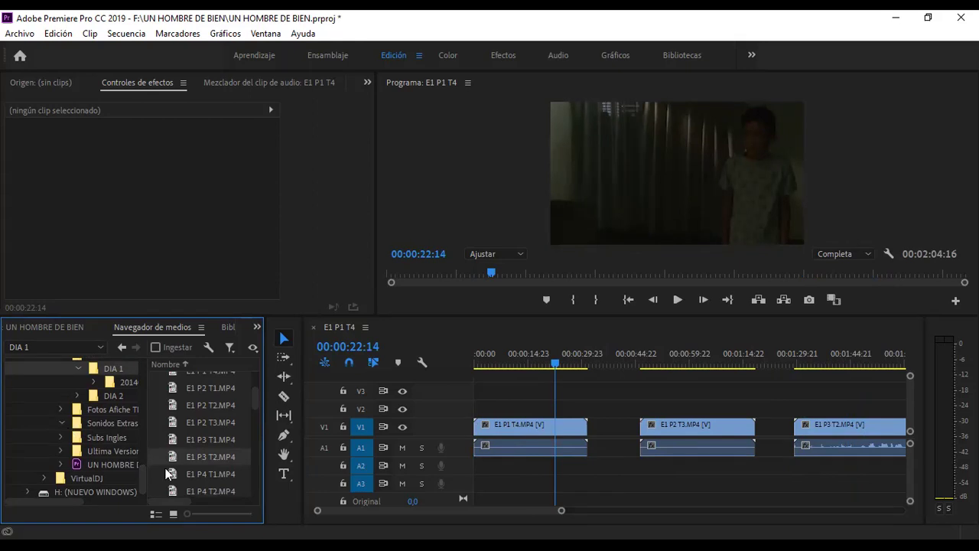
drag(144, 472, 143, 453)
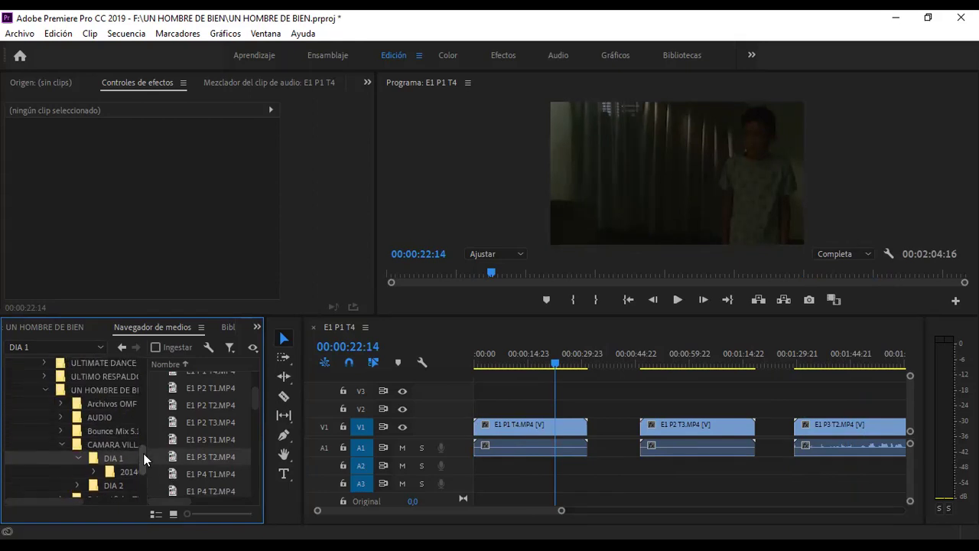
click(61, 417)
click(78, 430)
click(98, 427)
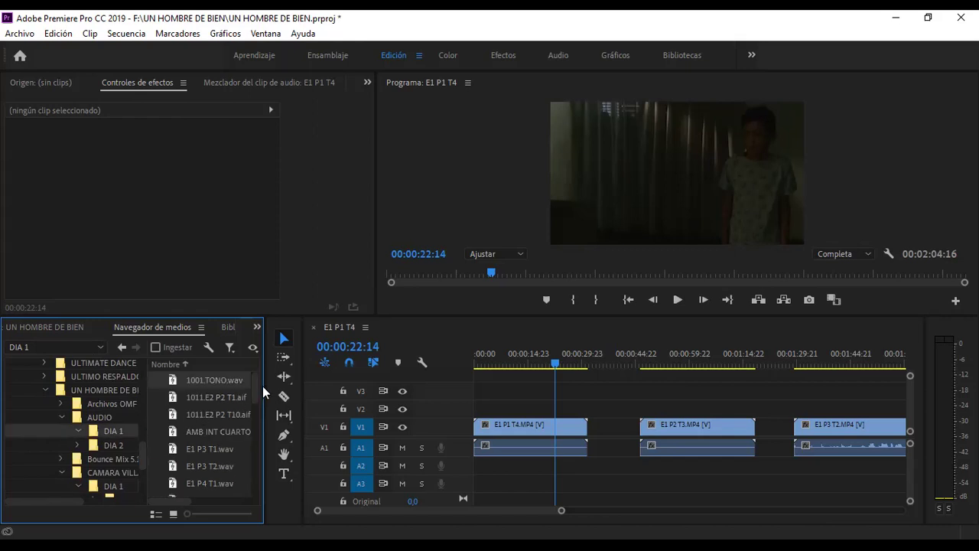
Add the recording E1 P3 T2.wav to track A2, beneath the start of the E1 P3 T2.MP4 clip.
drag(257, 383, 257, 389)
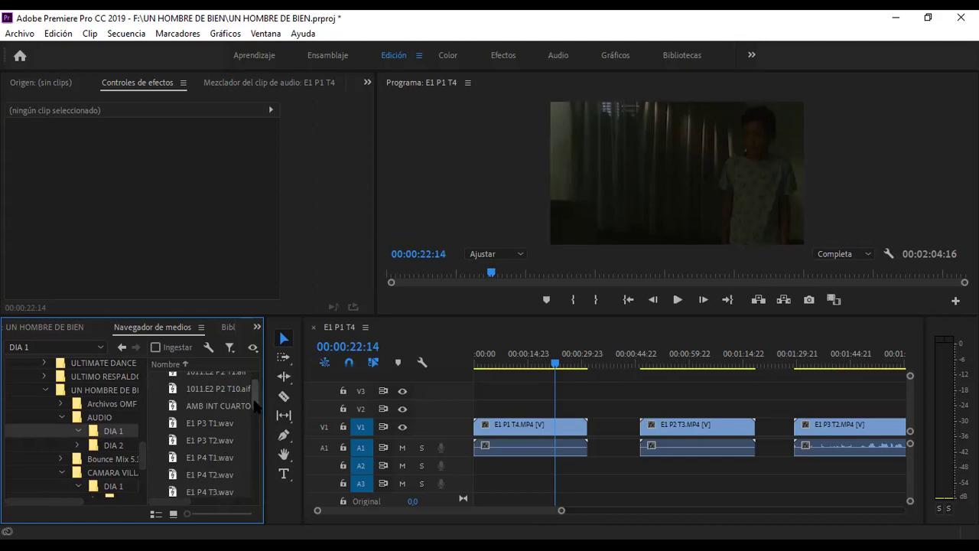
drag(254, 401, 255, 405)
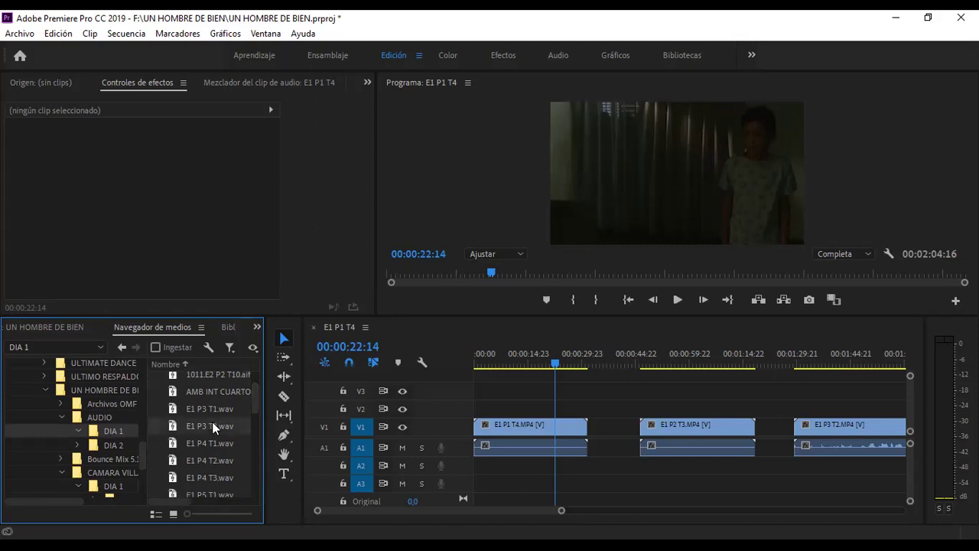
drag(217, 426, 797, 470)
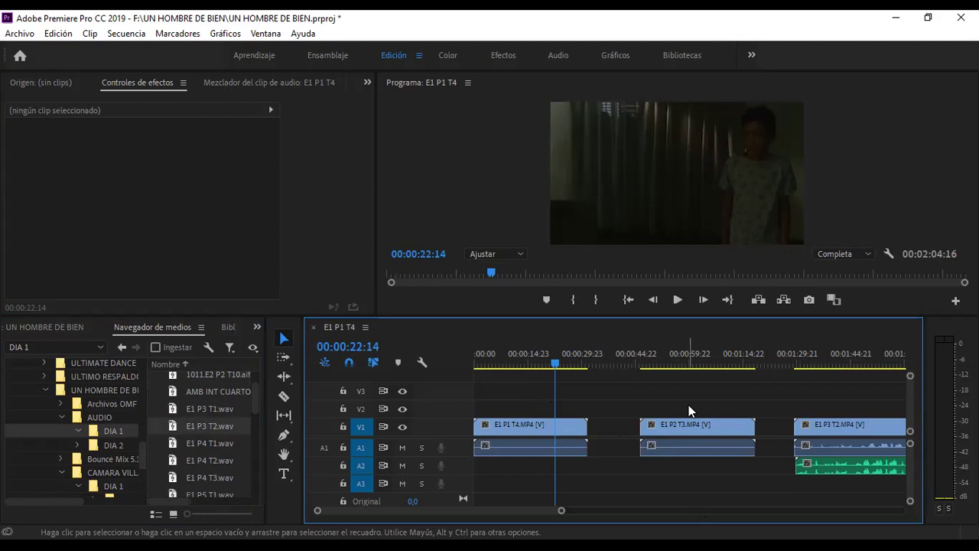
Unlink the audio from the video of the first clip, E1 P1 T4.MP4.
click(525, 428)
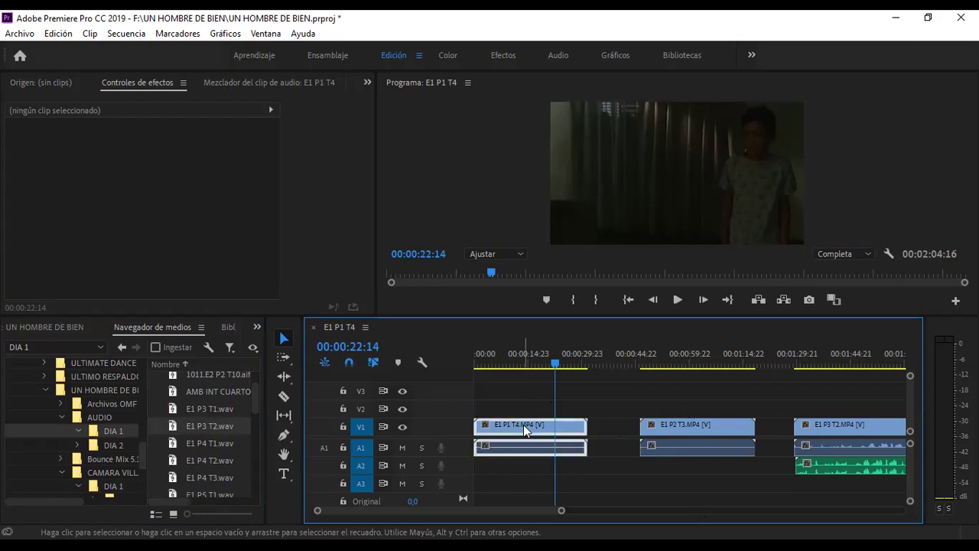
right_click(523, 424)
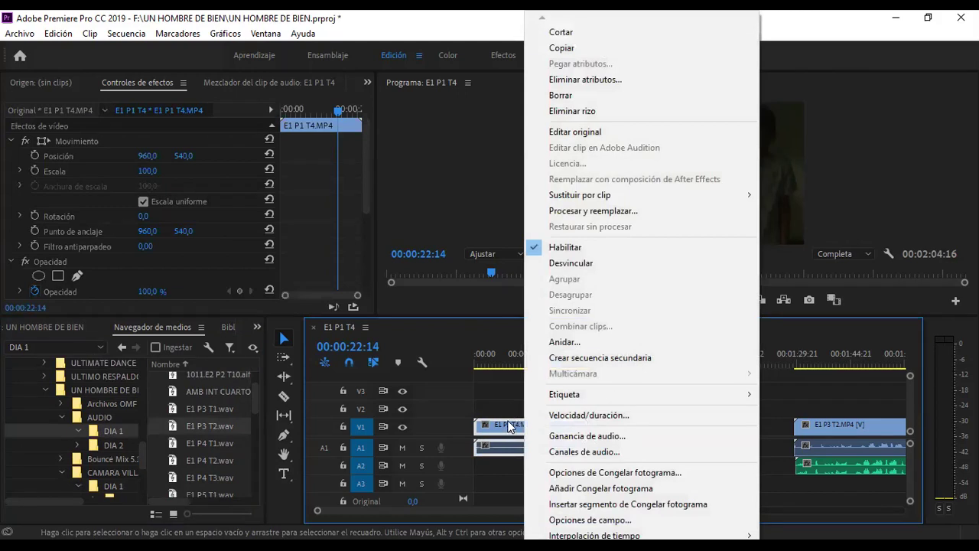
click(495, 450)
click(687, 453)
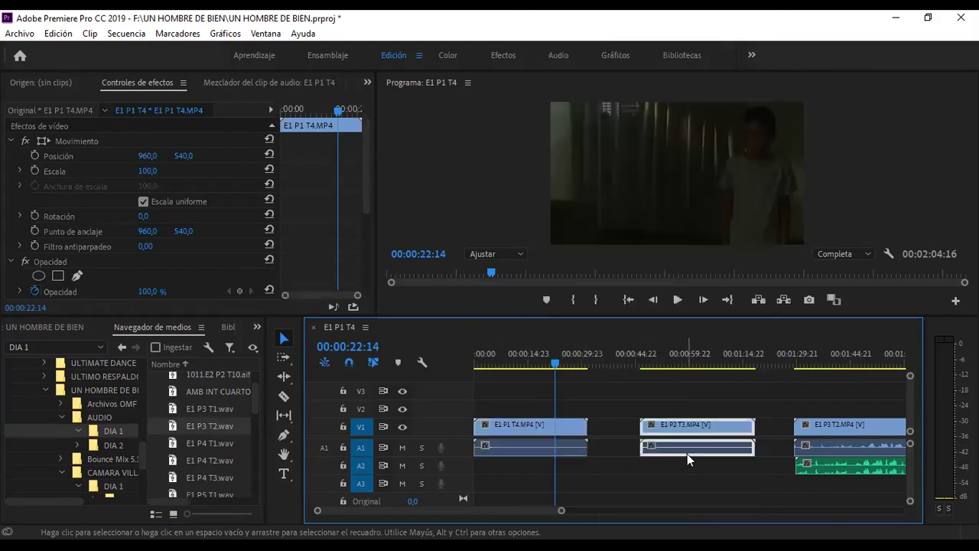
click(541, 457)
click(704, 448)
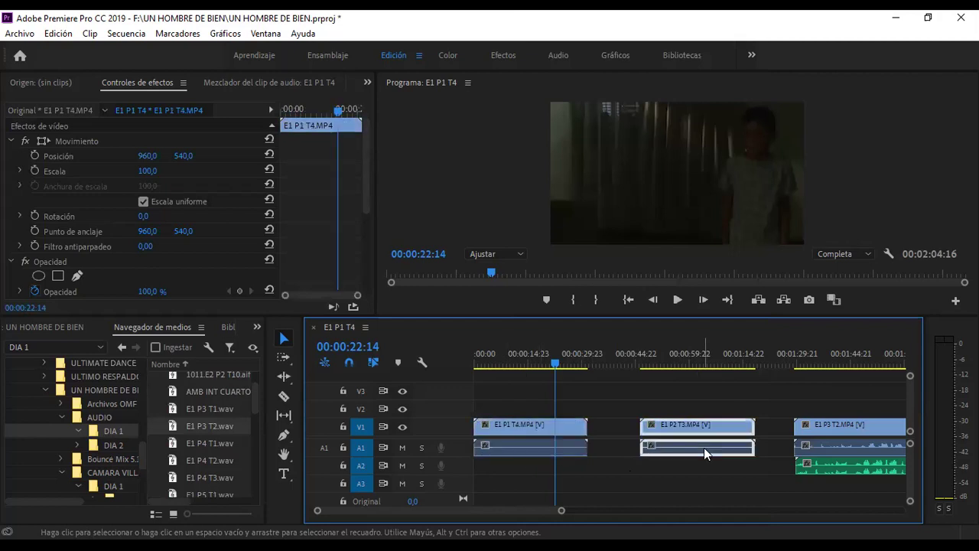
click(546, 451)
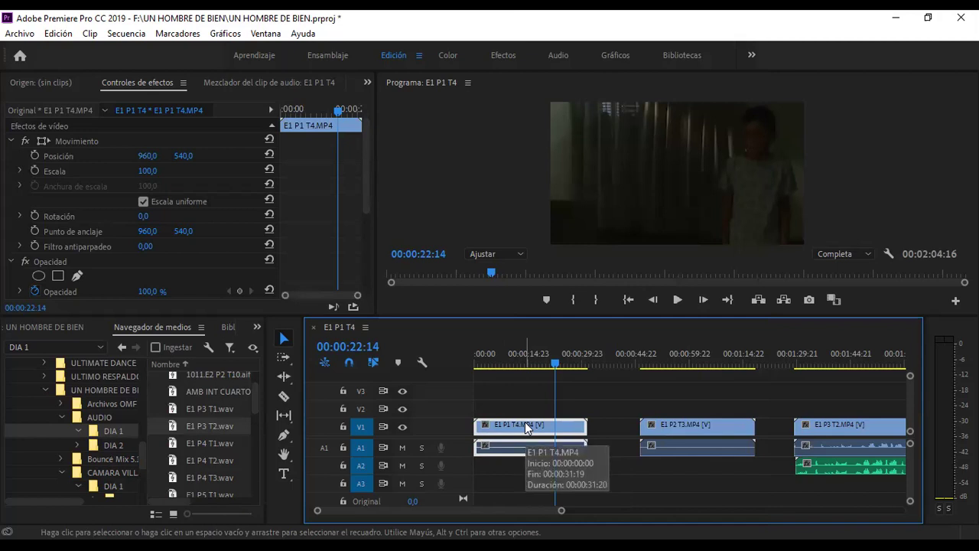
right_click(525, 422)
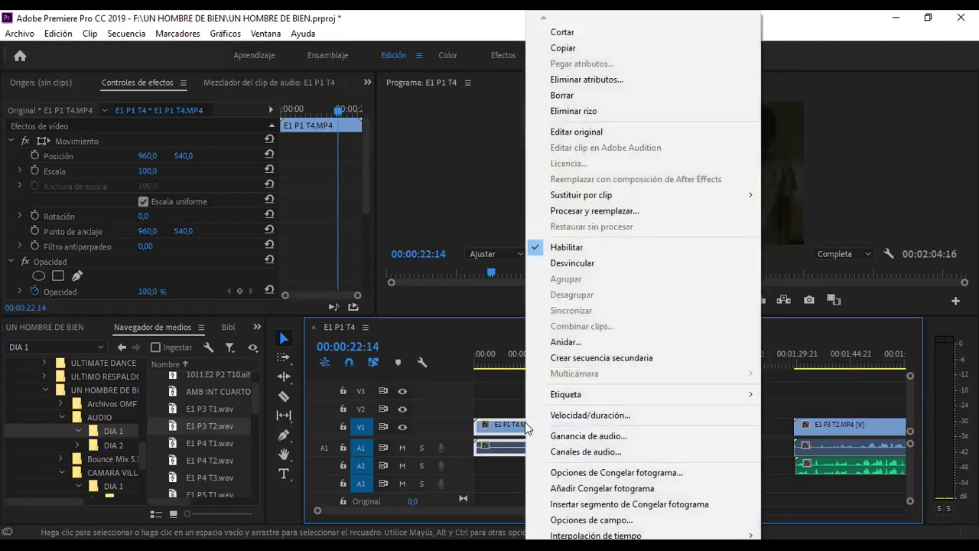
click(550, 263)
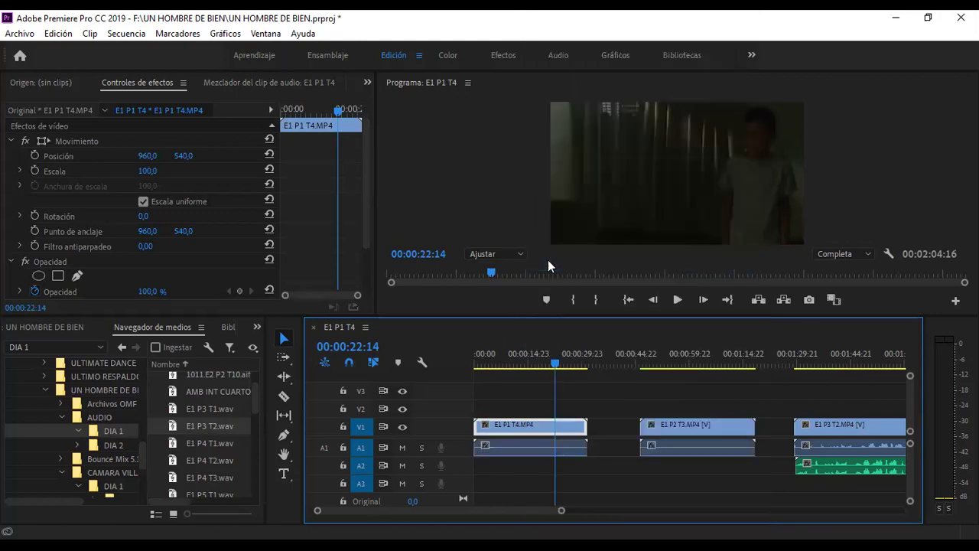
Delete the unlinked audio of E1 P1 T4.MP4 from track A1, and undo the deletion.
click(510, 447)
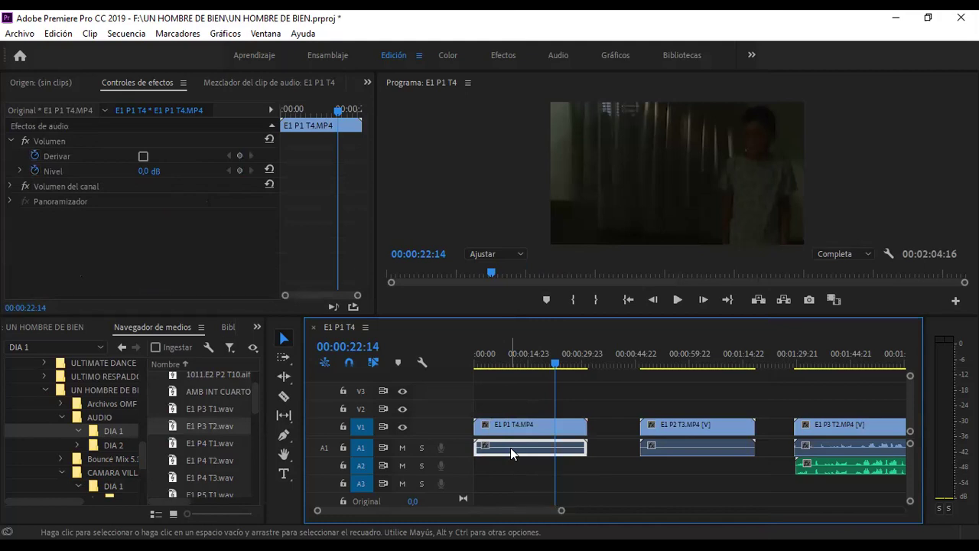
right_click(510, 448)
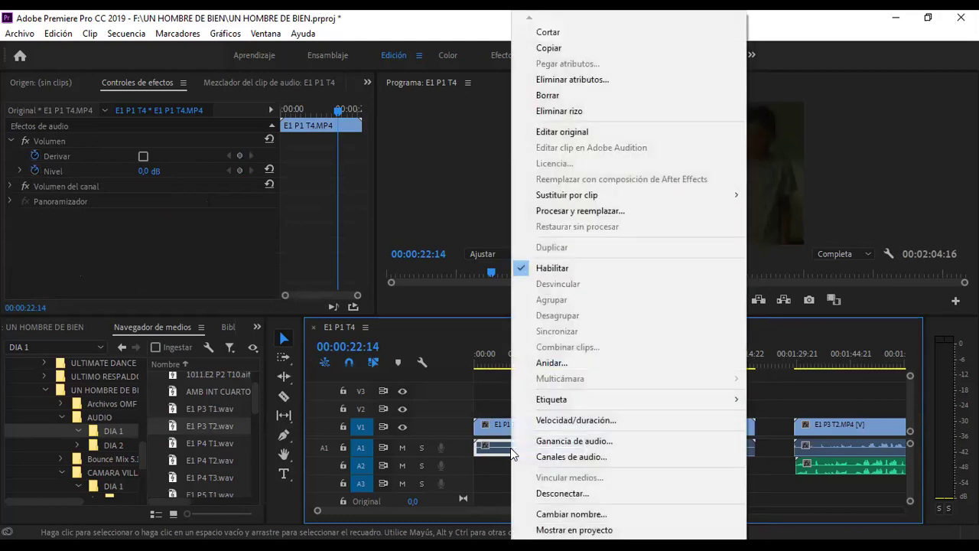
click(556, 96)
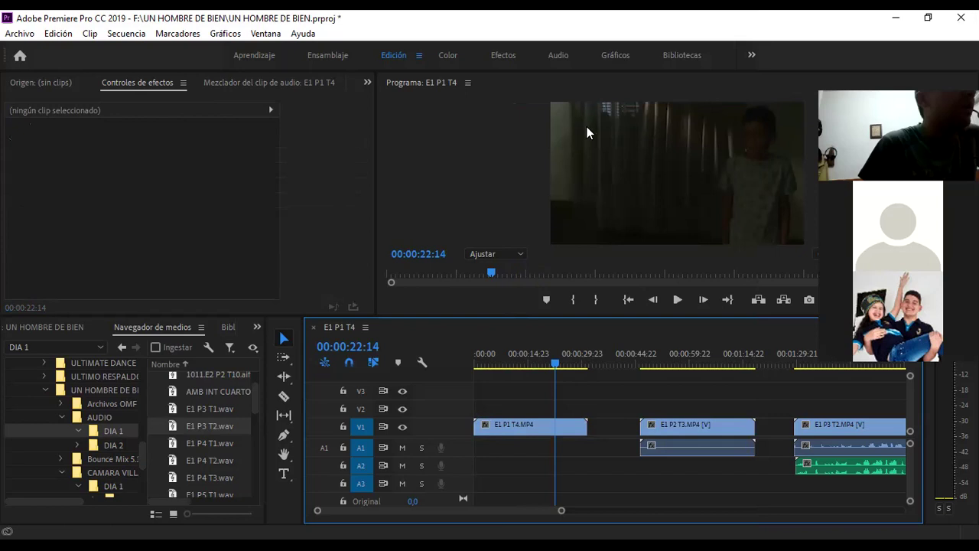
click(60, 35)
click(69, 50)
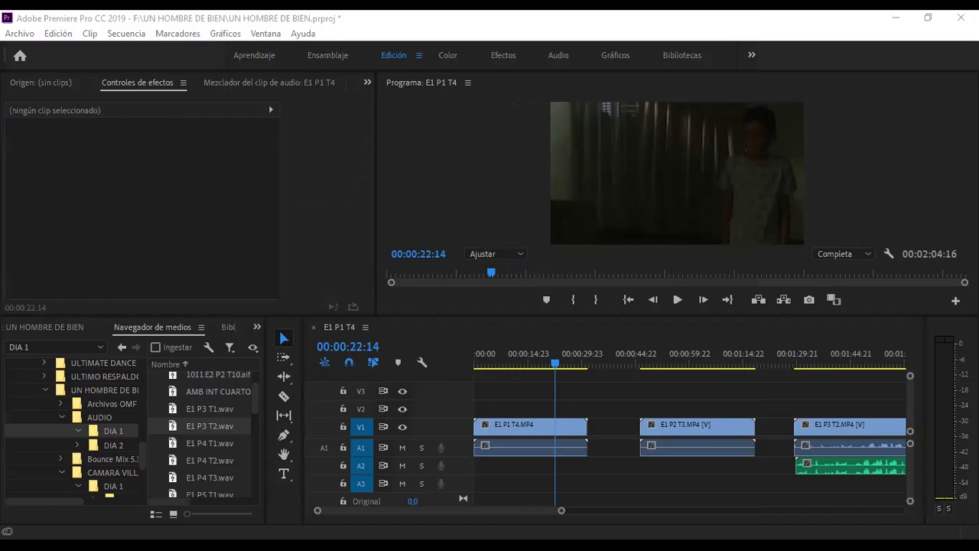
Check that E1 P1 T4.MP4's video and audio select separately, comparing them with the linked clip E1 P2 T3.MP4.
click(577, 375)
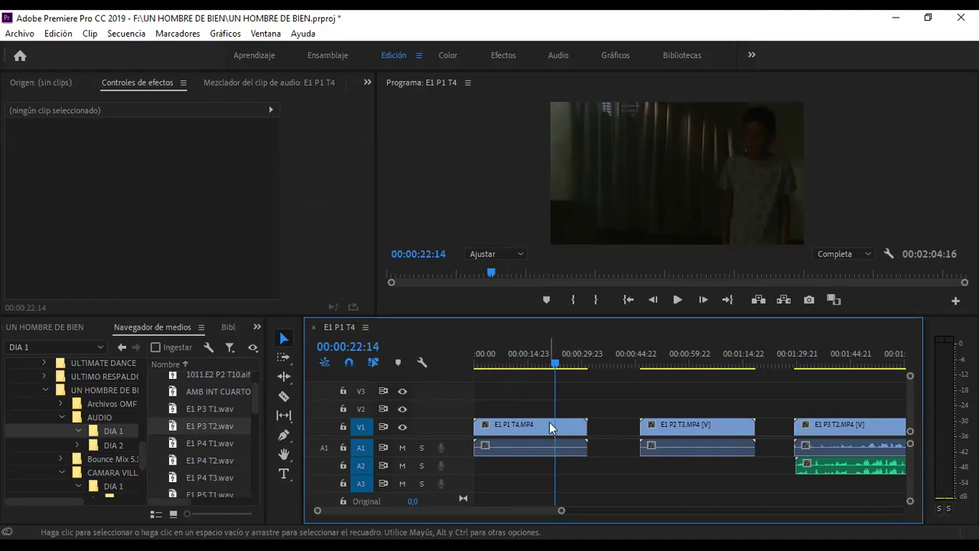
click(530, 443)
click(529, 424)
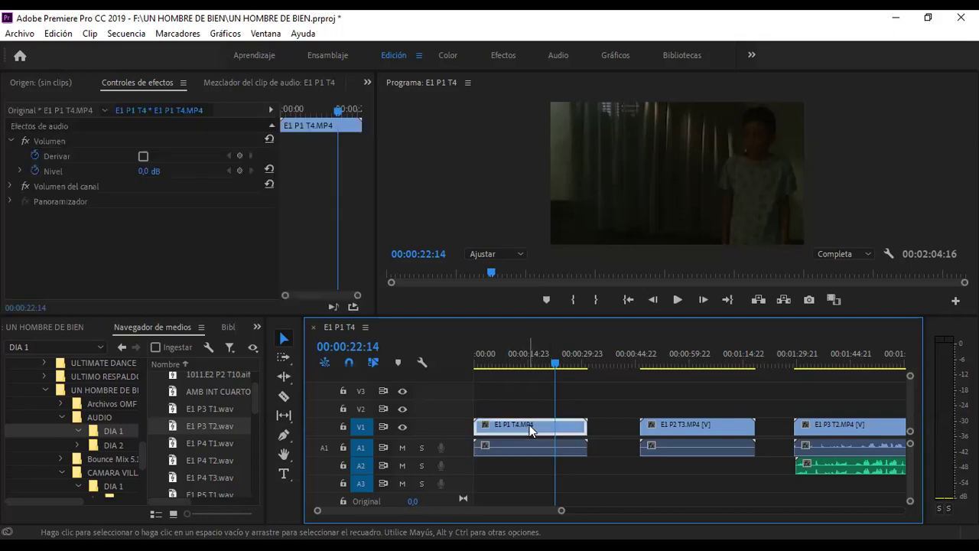
click(531, 446)
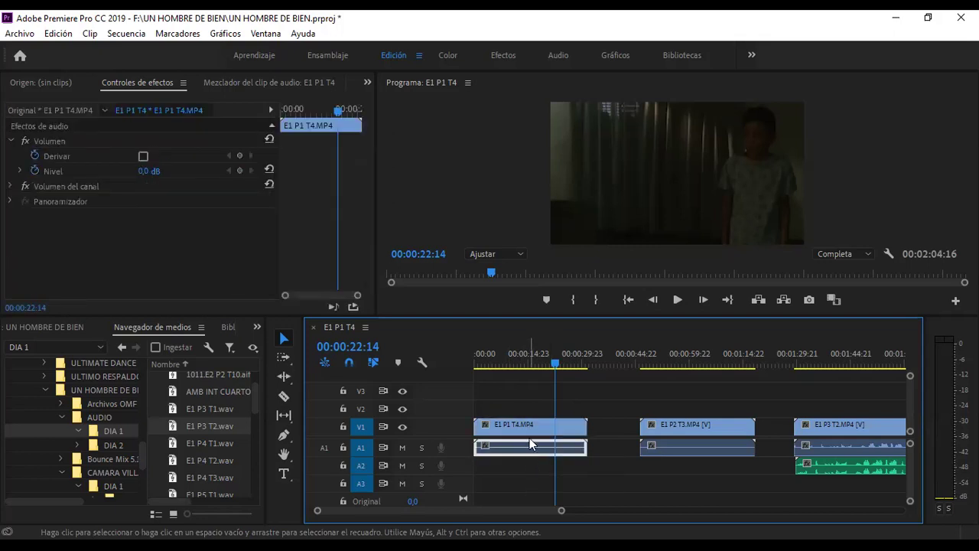
click(529, 424)
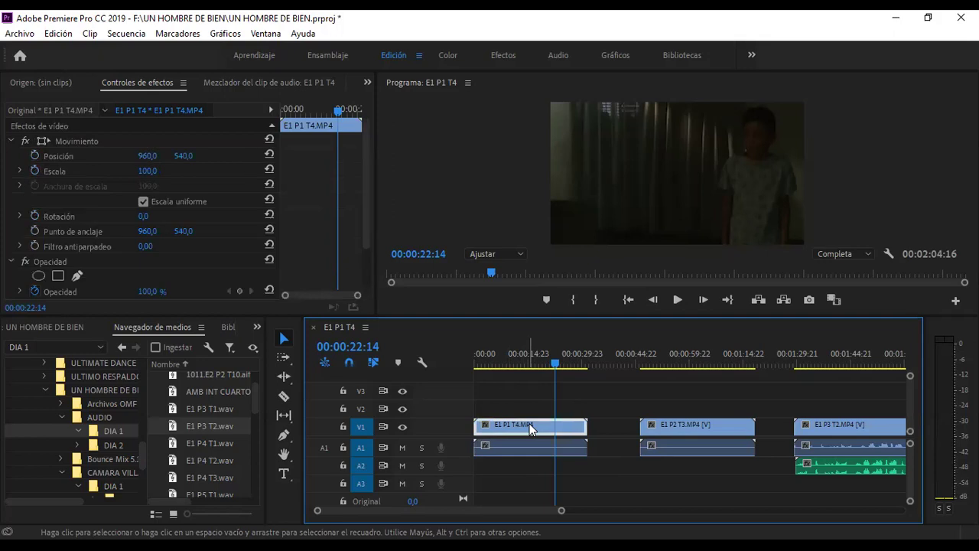
right_click(531, 430)
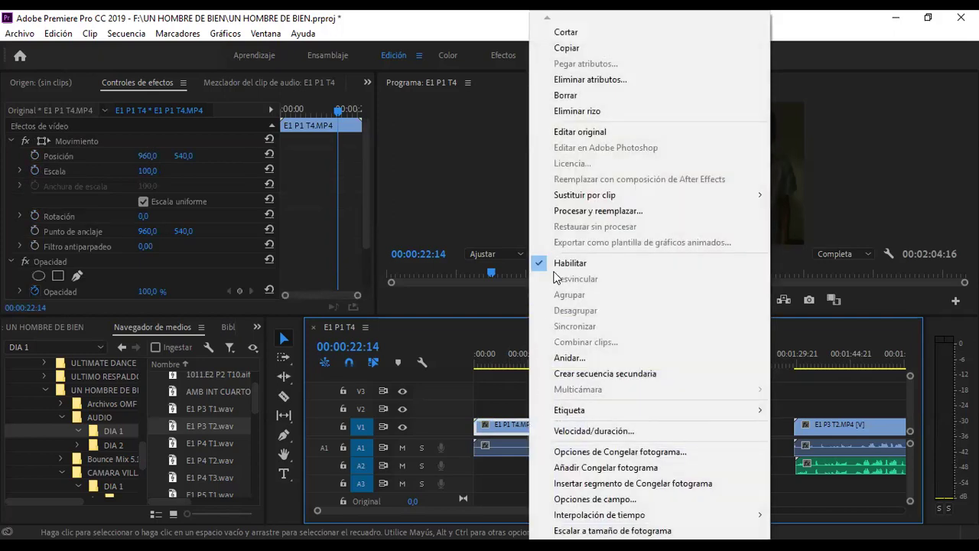
click(503, 447)
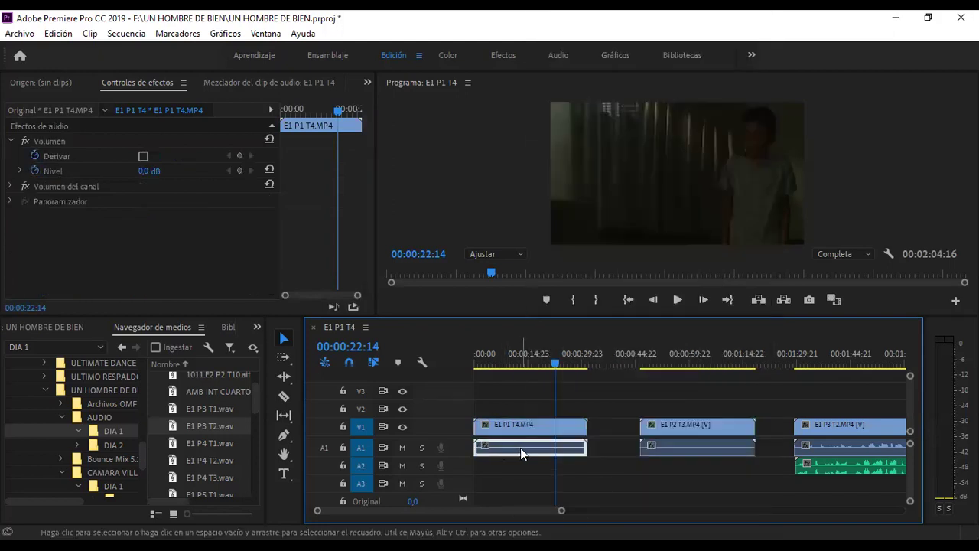
click(693, 426)
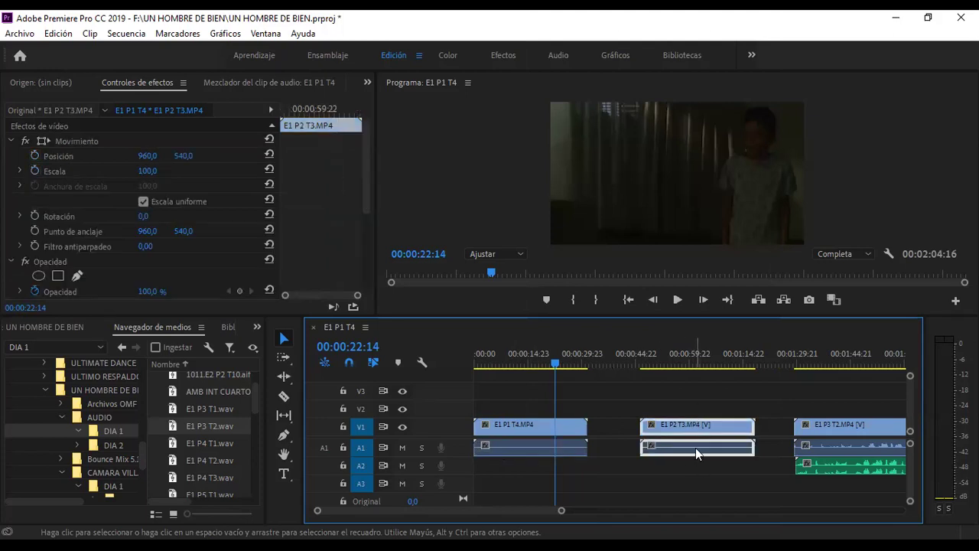
Delete the unlinked camera audio of E1 P1 T4.MP4 from track A1, keeping its video.
click(525, 451)
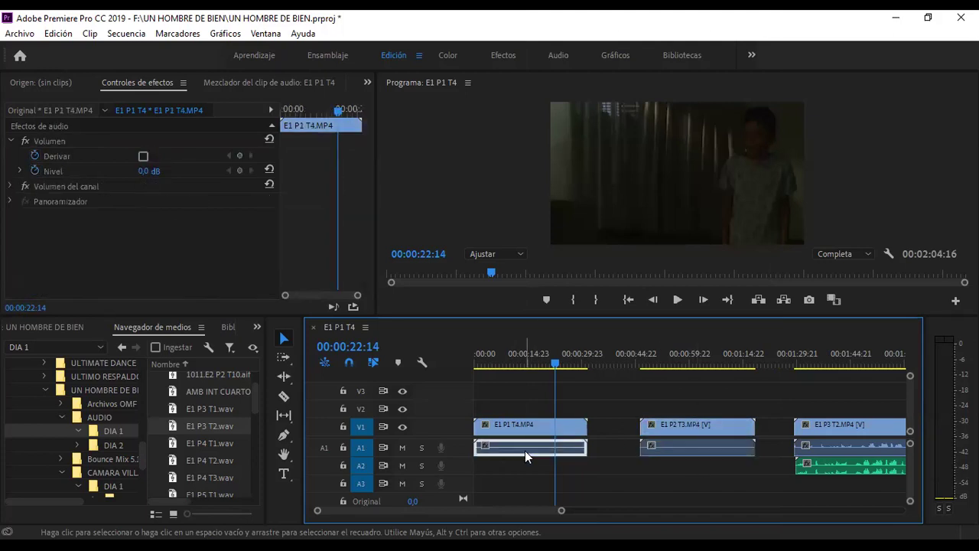
right_click(523, 449)
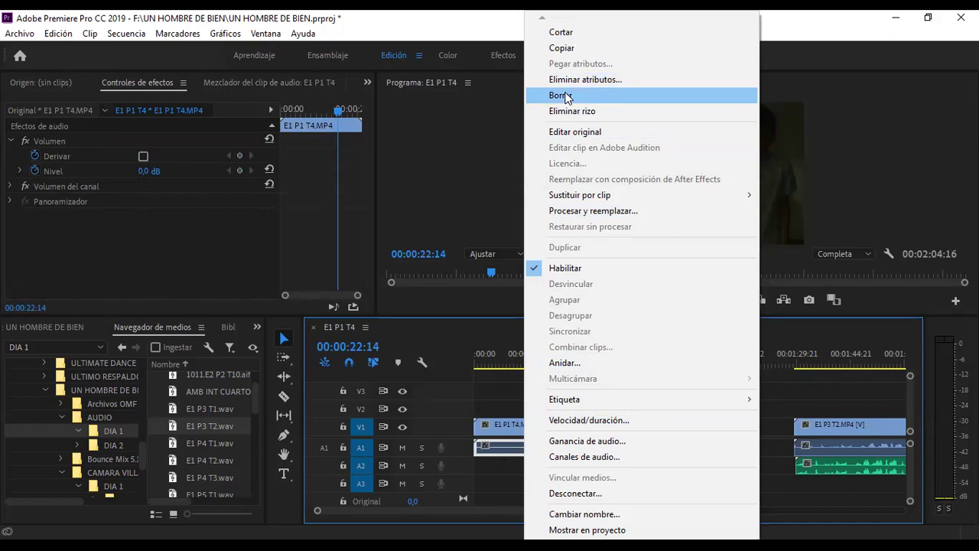
click(566, 96)
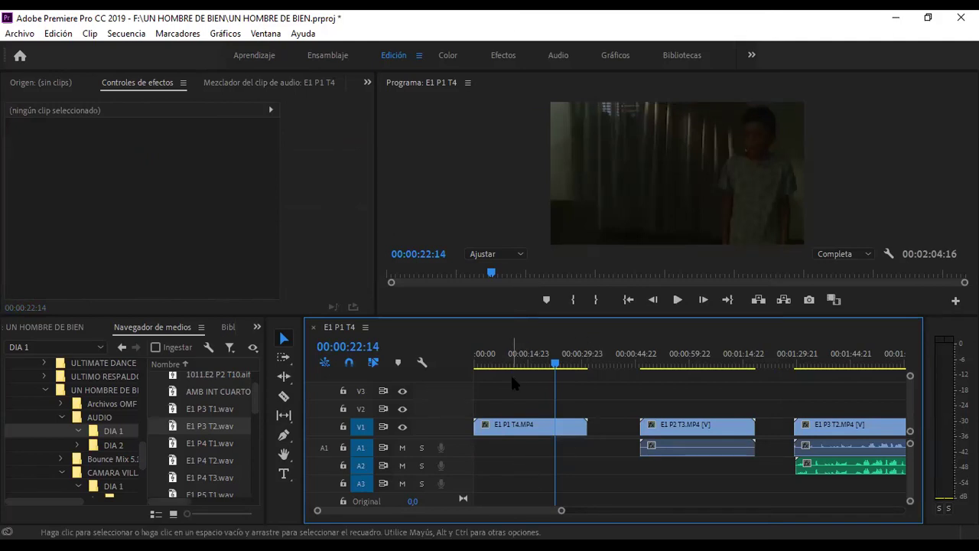
Unlink E1 P2 T3.MP4 and delete its camera audio from track A1, keeping the video.
right_click(699, 427)
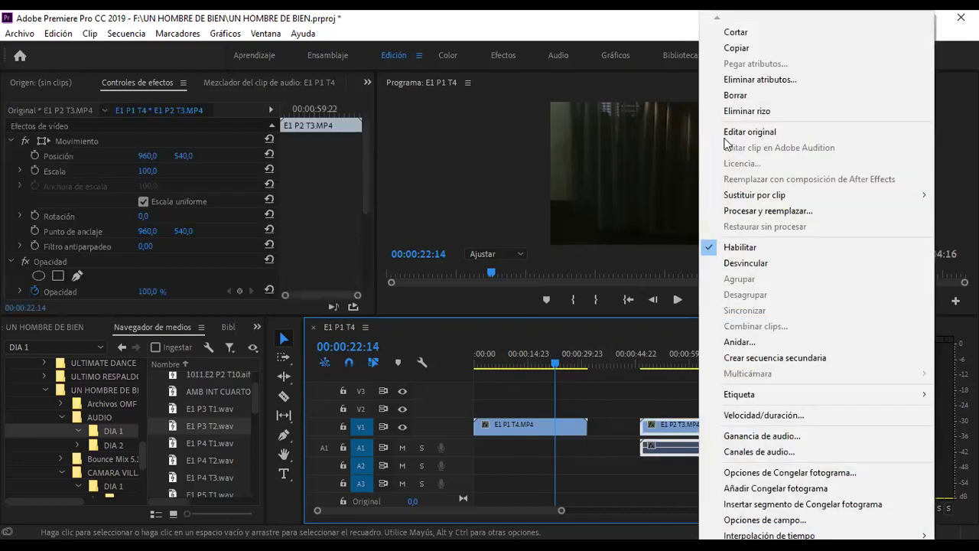
click(741, 262)
click(672, 452)
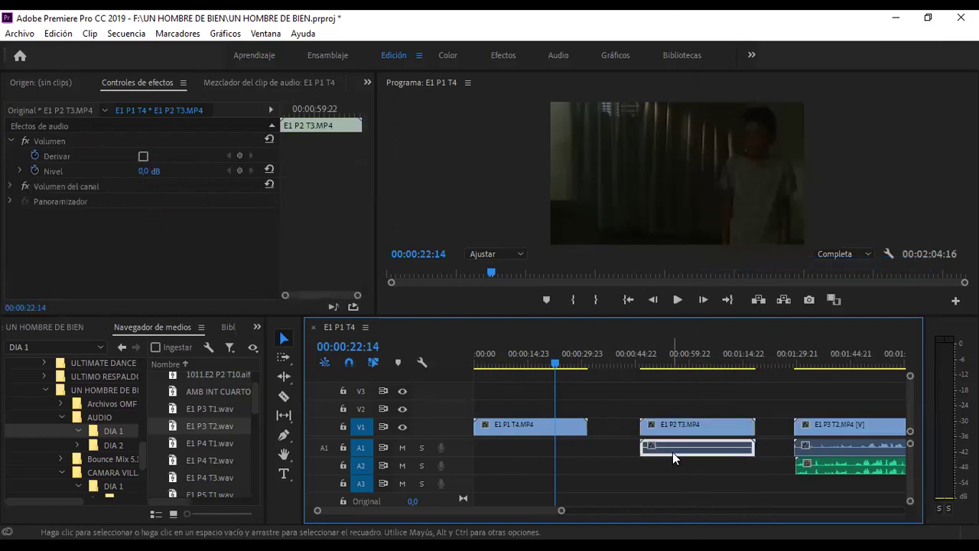
right_click(672, 452)
click(617, 374)
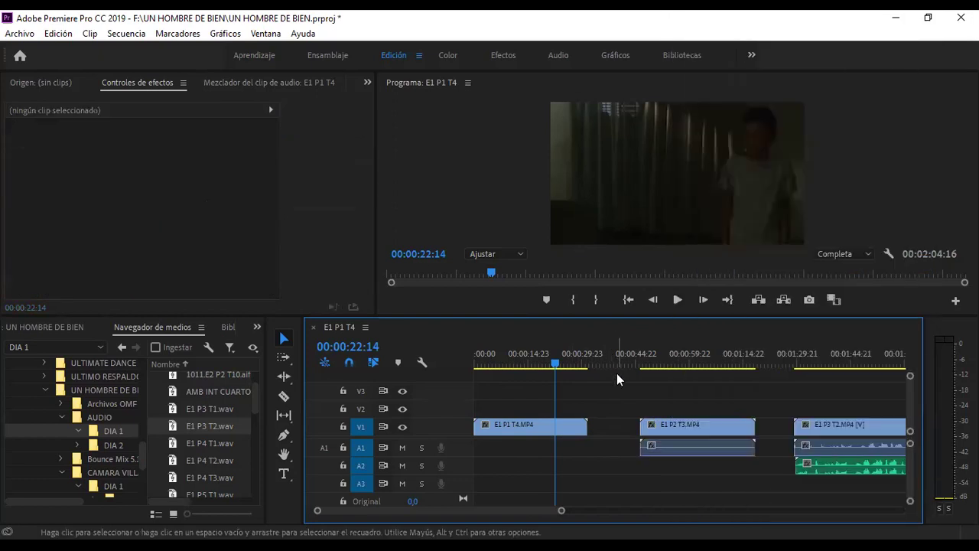
click(662, 449)
key(Delete)
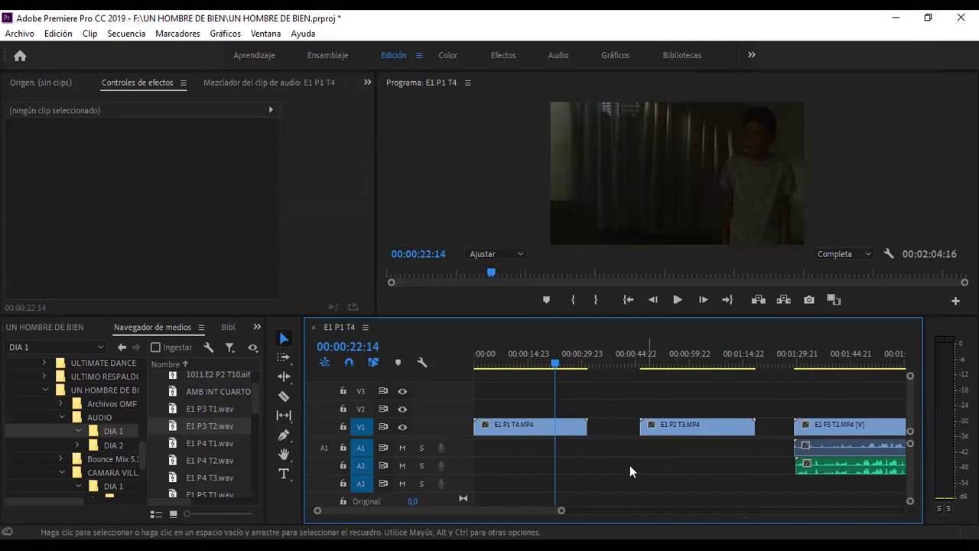
Move the recording E1 P3 T2.wav along track A2 to start right after the end of E1 P3 T2.MP4.
scroll(495, 516, down, 5)
scroll(525, 519, up, 5)
scroll(490, 515, down, 6)
scroll(548, 504, up, 3)
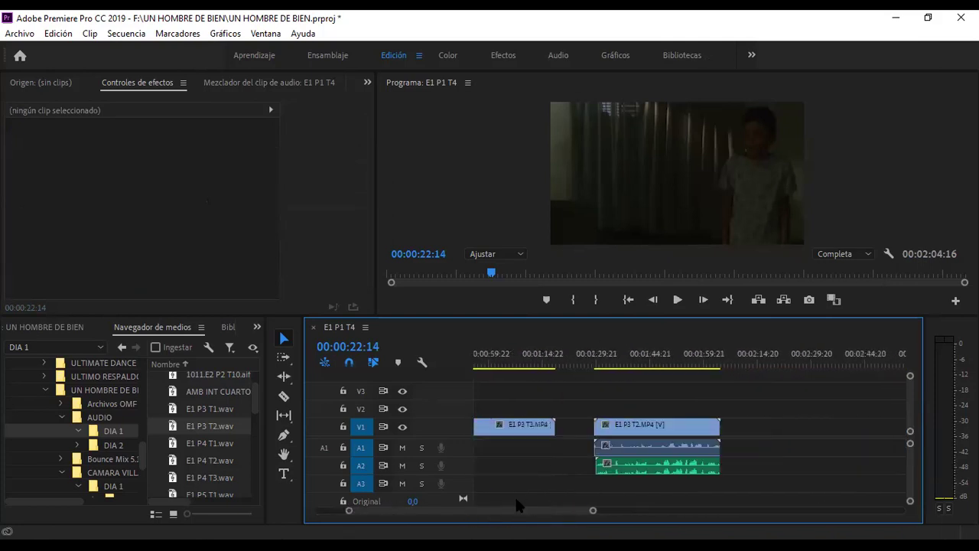
drag(593, 510, 532, 516)
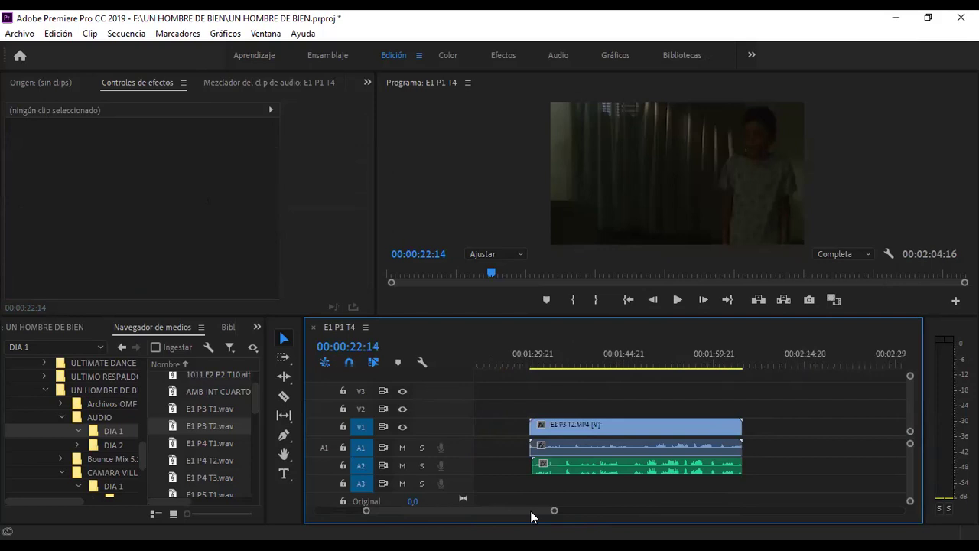
click(539, 360)
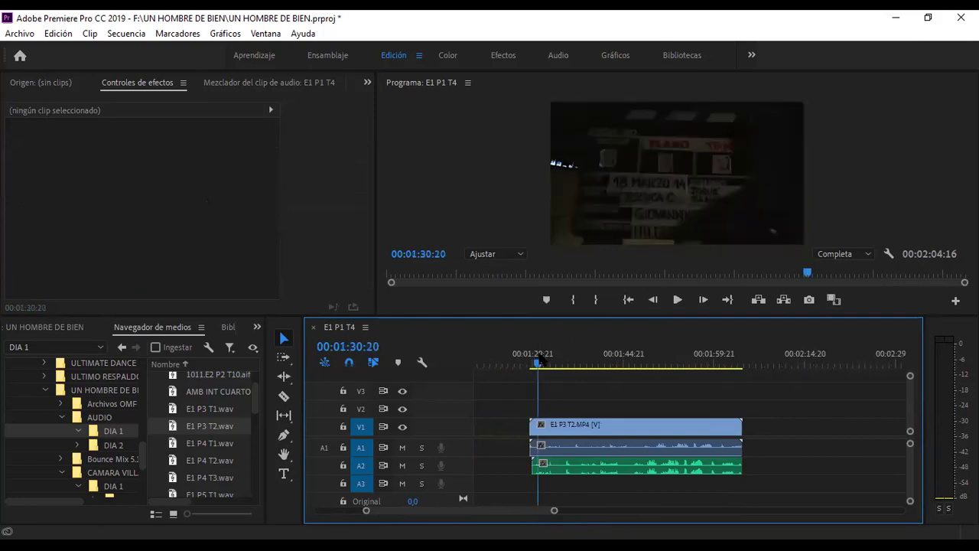
click(610, 465)
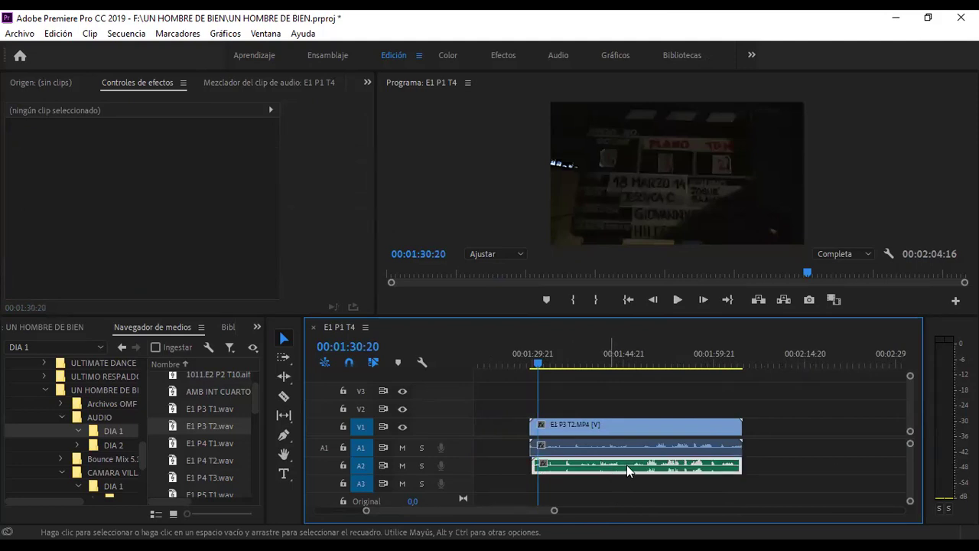
drag(820, 462, 822, 463)
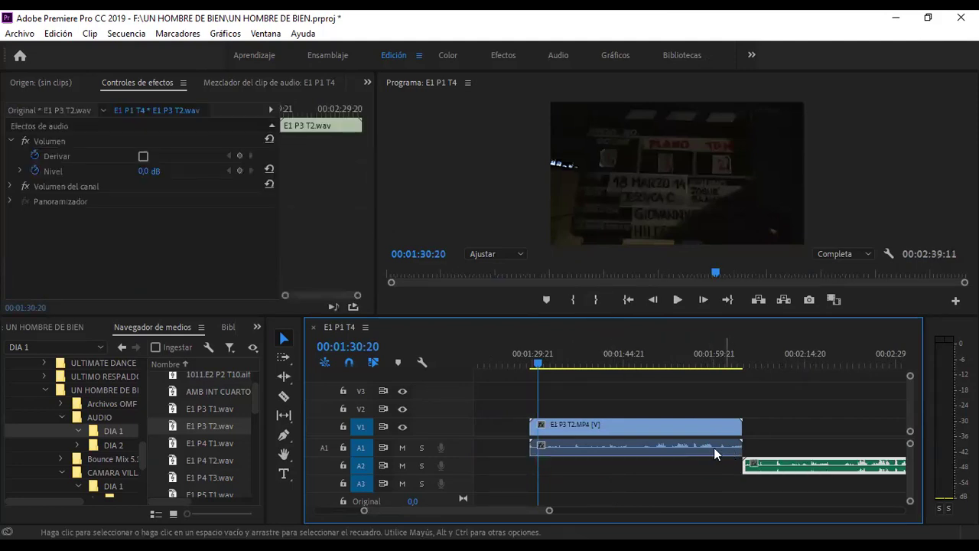
Play the slate at the start of E1 P3 T2.MP4 and step through it frame by frame to find the clap.
click(593, 452)
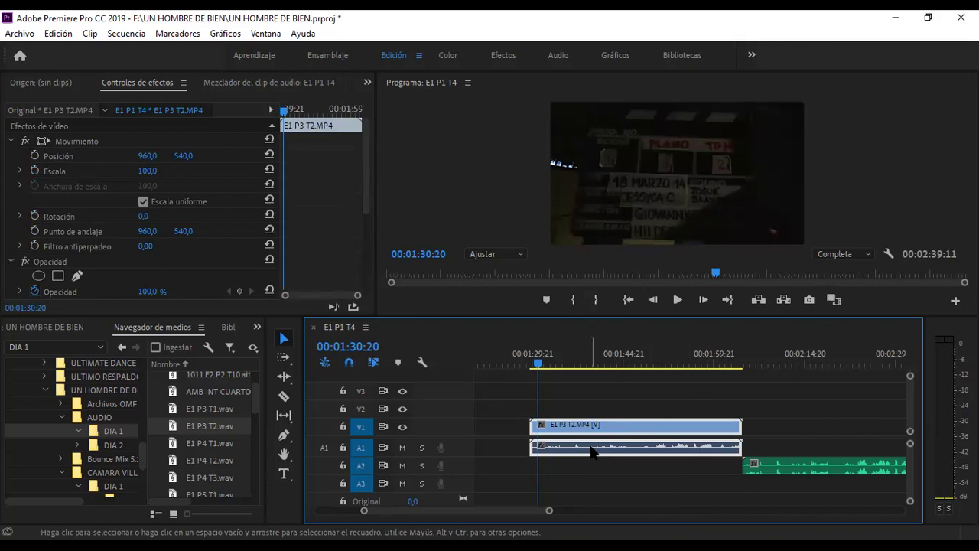
key(space)
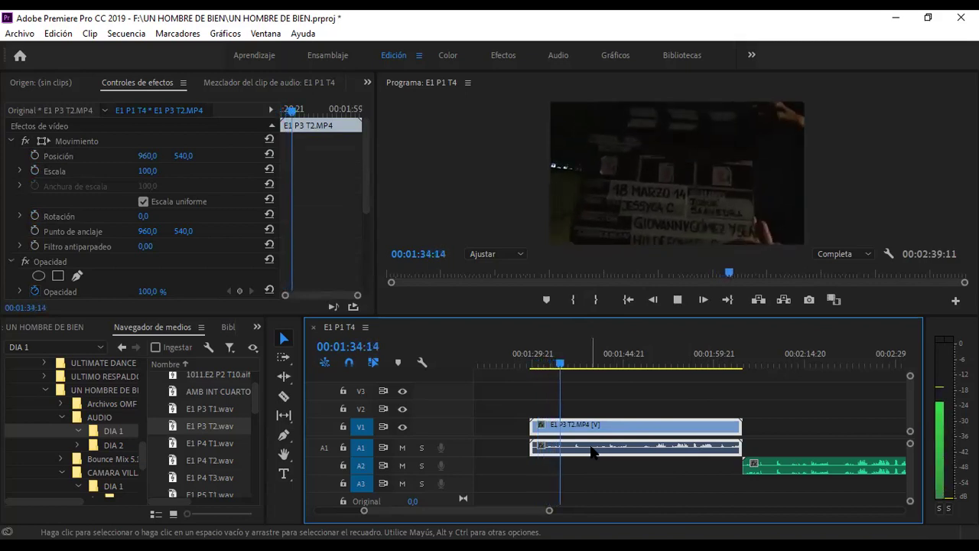
click(555, 353)
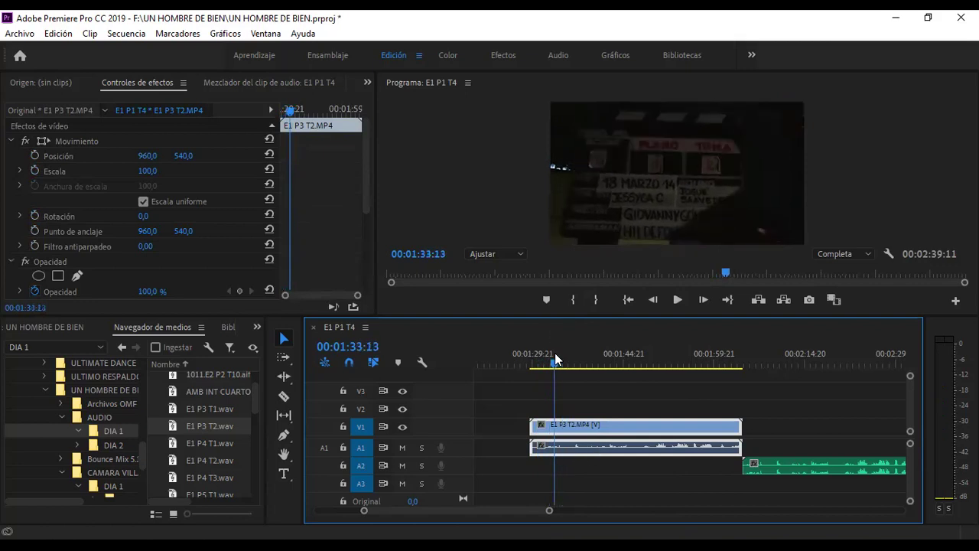
key(Right)
key(Right)
key(Right)
key(Right)
key(Right)
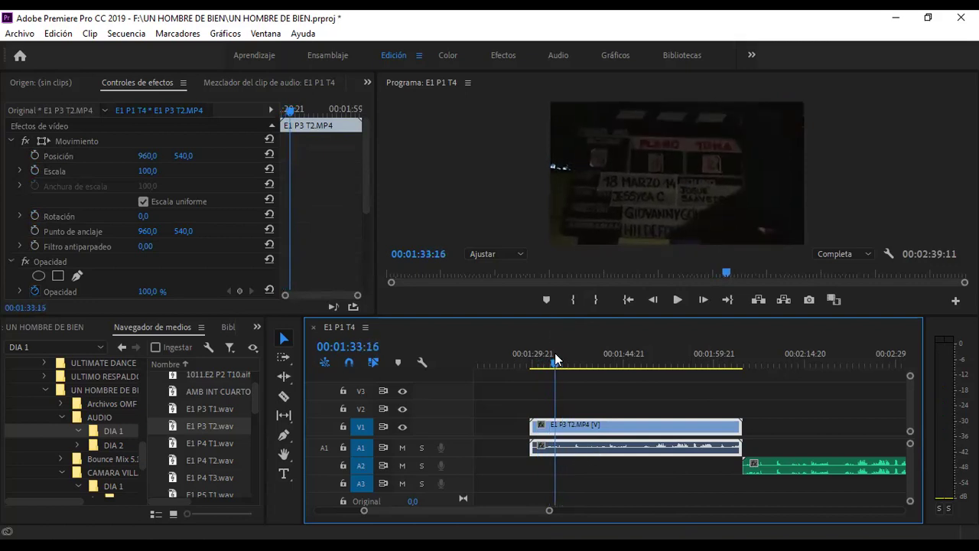
key(Right)
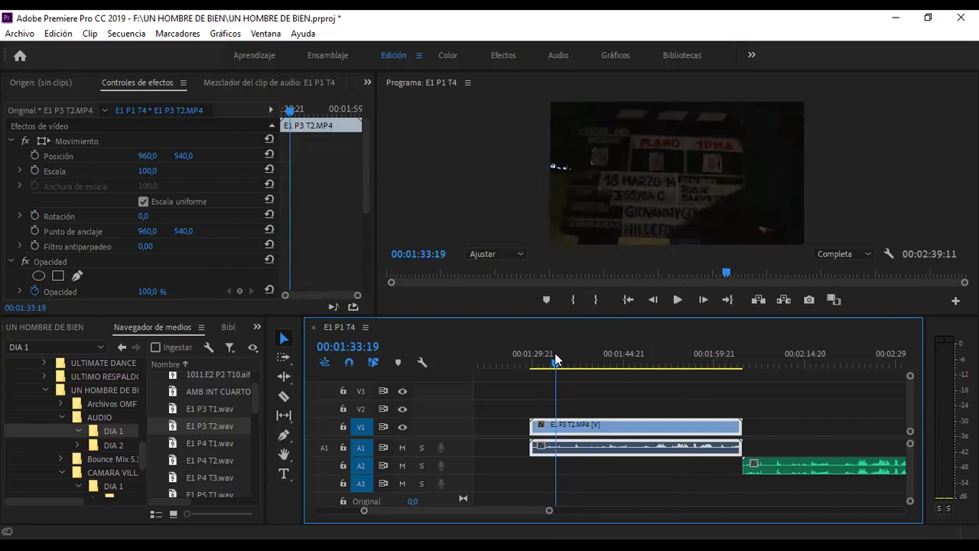
key(Left)
key(Left)
key(Left)
key(Left)
key(Left)
key(Left)
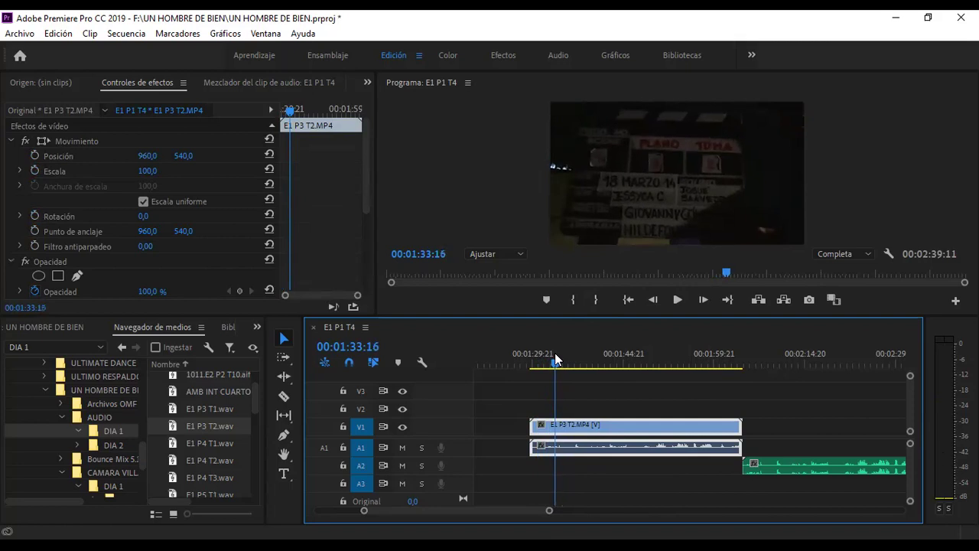
key(Left)
key(Left)
key(Left)
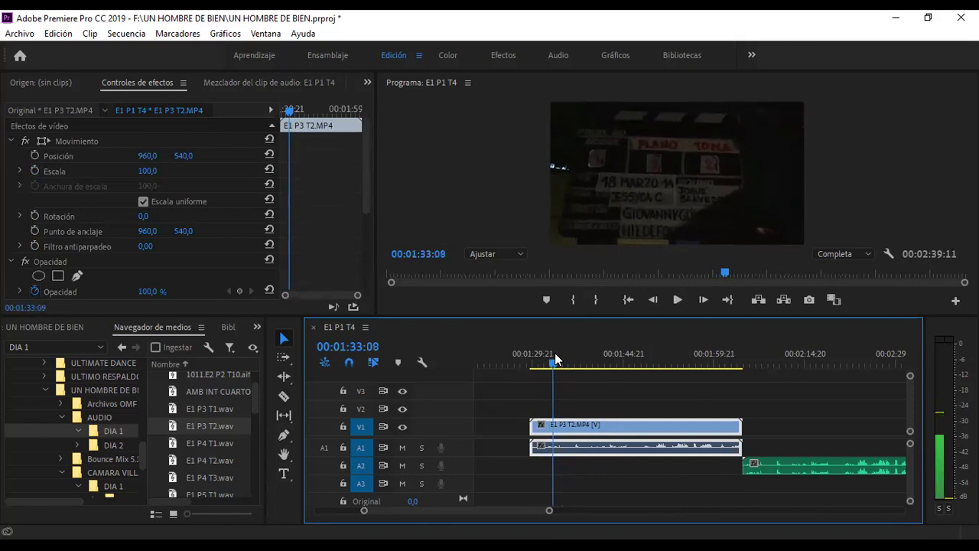
key(Right)
key(Right)
key(Right)
key(Right)
key(Right)
key(Right)
key(Right)
key(Right)
key(Right)
key(Right)
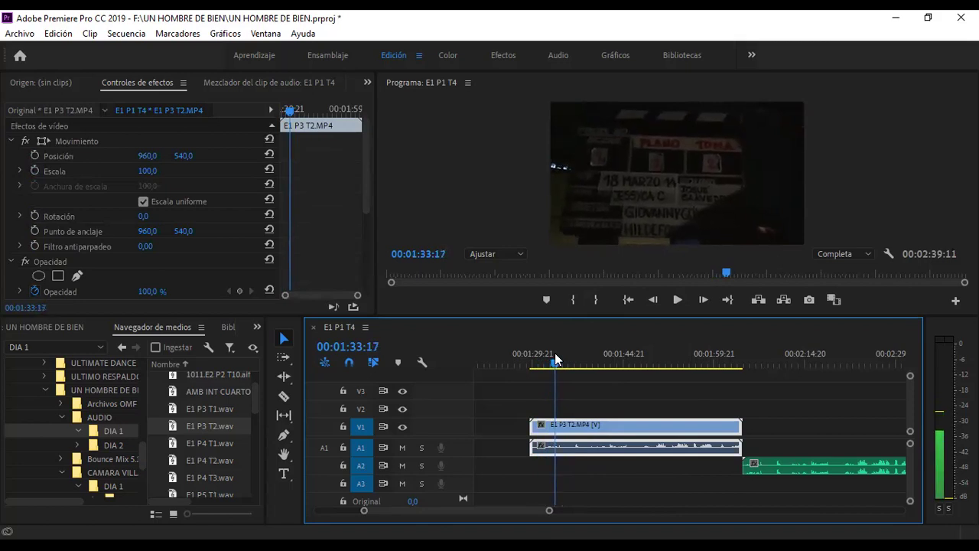
key(Right)
key(Right)
key(Right)
key(Right)
key(Right)
key(Right)
key(Right)
key(Right)
key(Right)
key(Right)
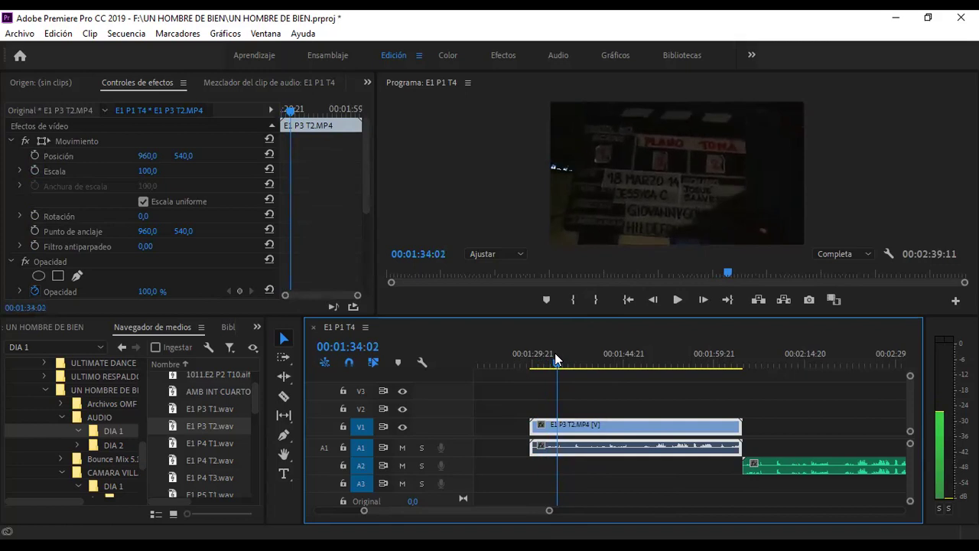
key(Right)
key(Right)
key(Right)
key(Right)
key(Right)
key(Right)
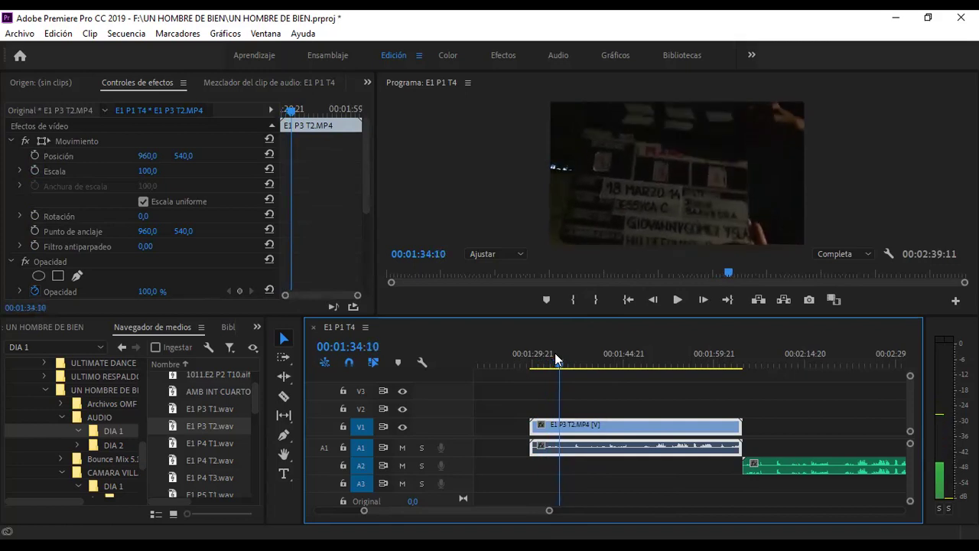
key(Right)
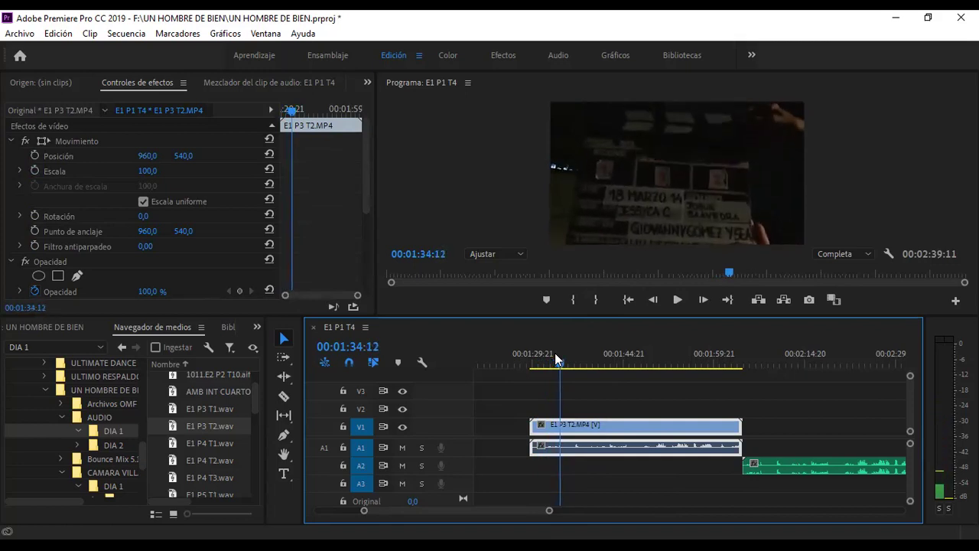
Replay the clap of E1 P3 T2.MP4 in a closer timeline view and place the playhead at 00:01:34:08.
drag(550, 511, 494, 512)
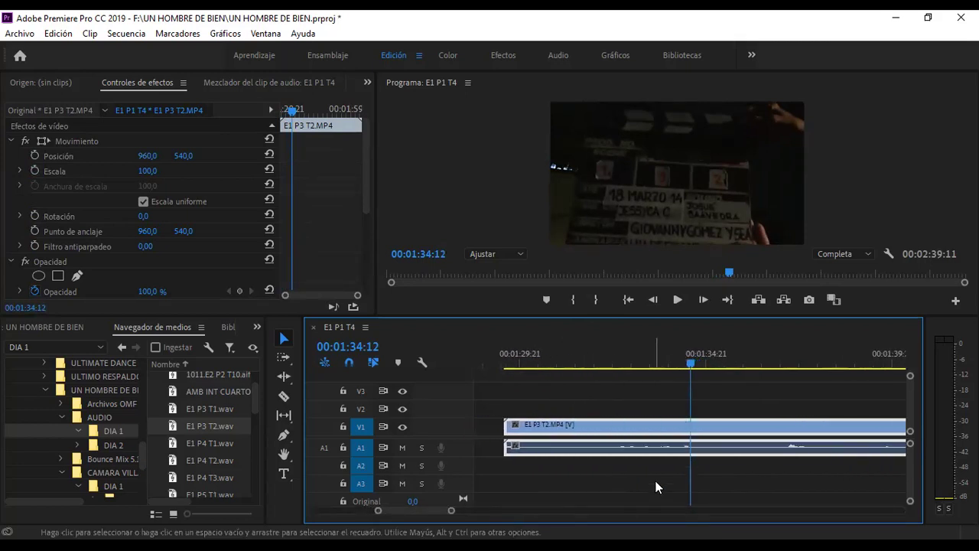
key(space)
key(space)
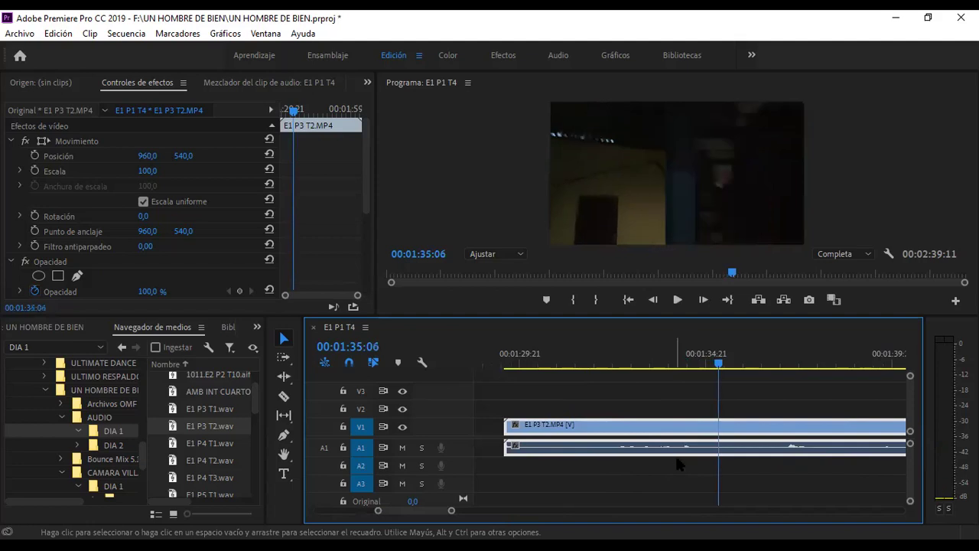
click(681, 364)
drag(683, 367, 685, 367)
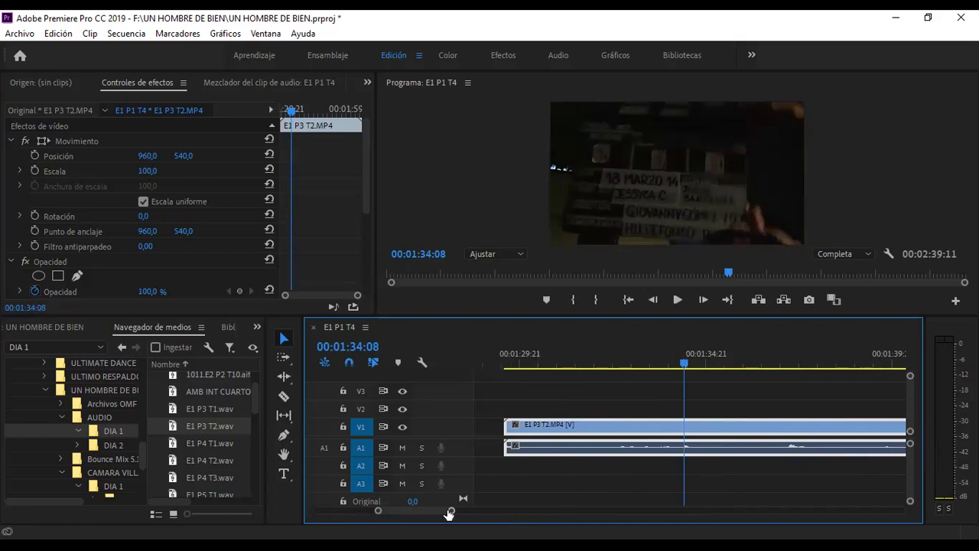
Move the recording E1 P3 T2.wav back along track A2 under E1 P3 T2.MP4, starting at 00:01:29:21.
drag(452, 514, 560, 527)
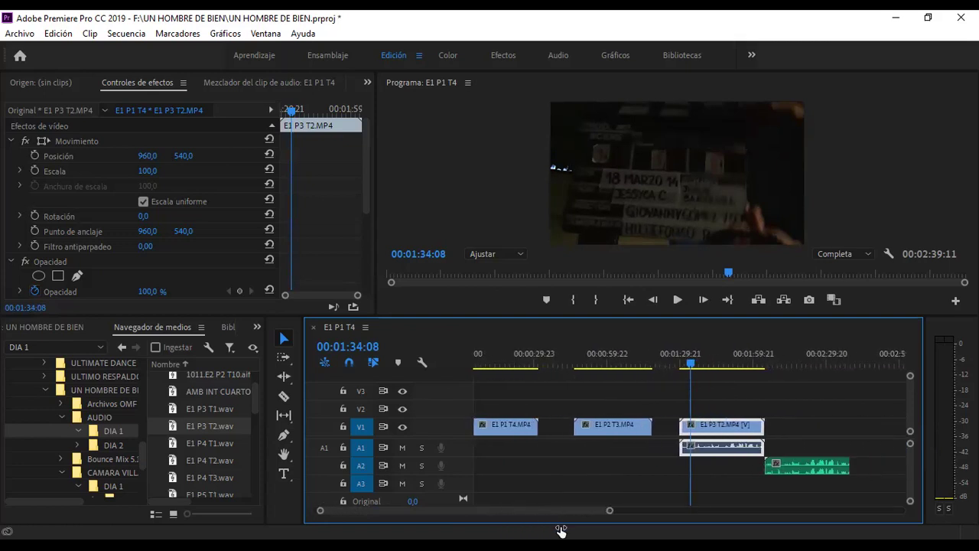
click(818, 467)
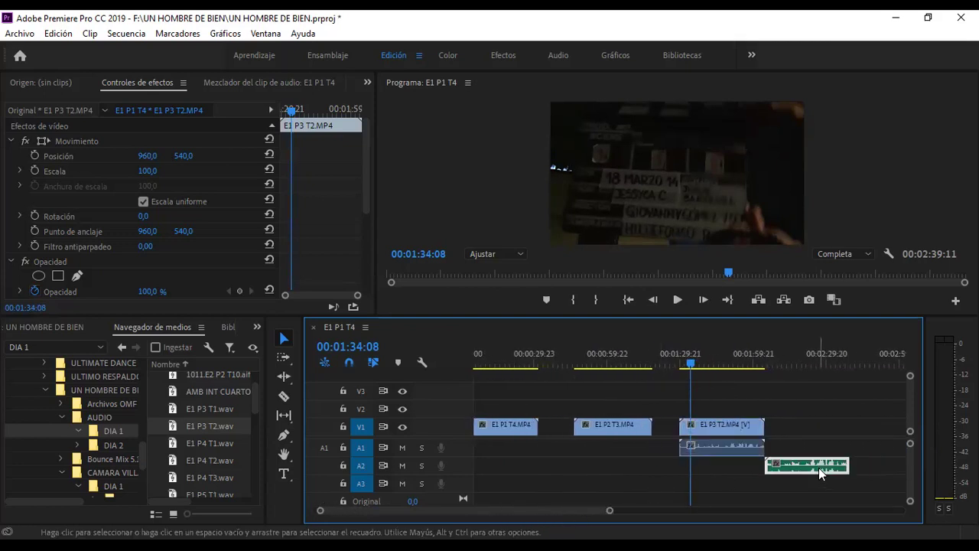
drag(730, 470, 646, 468)
drag(609, 512, 502, 512)
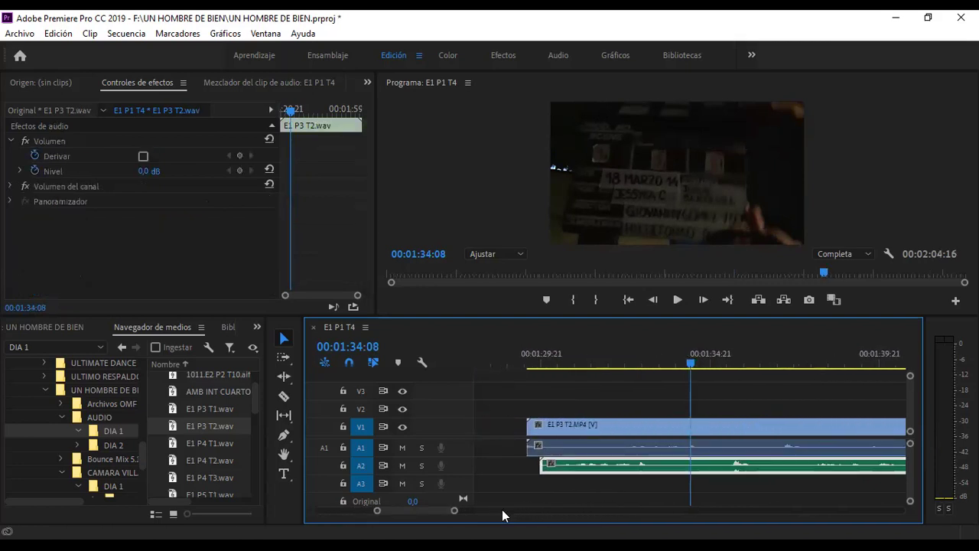
Play the slate section from about 00:01:32:05 to compare the camera audio with E1 P3 T2.wav.
click(620, 365)
key(space)
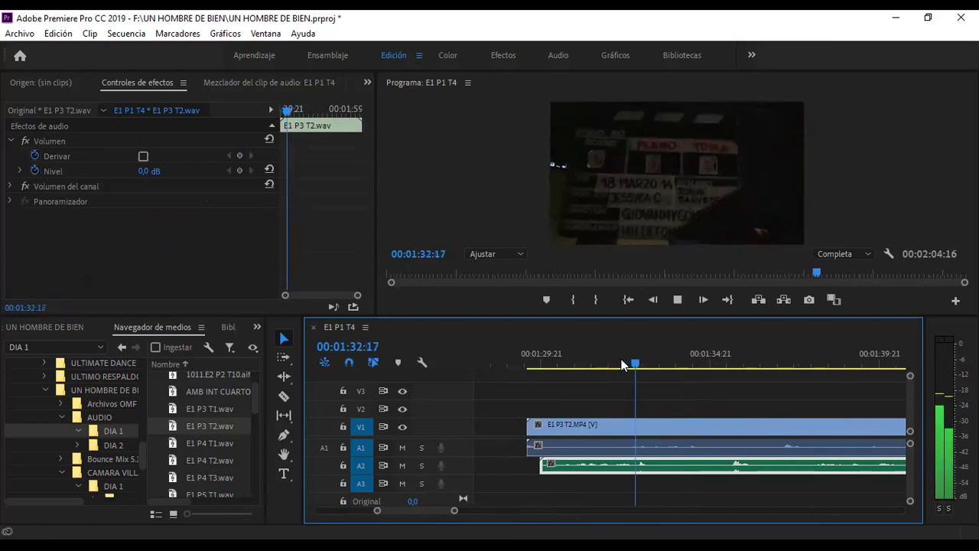
click(621, 365)
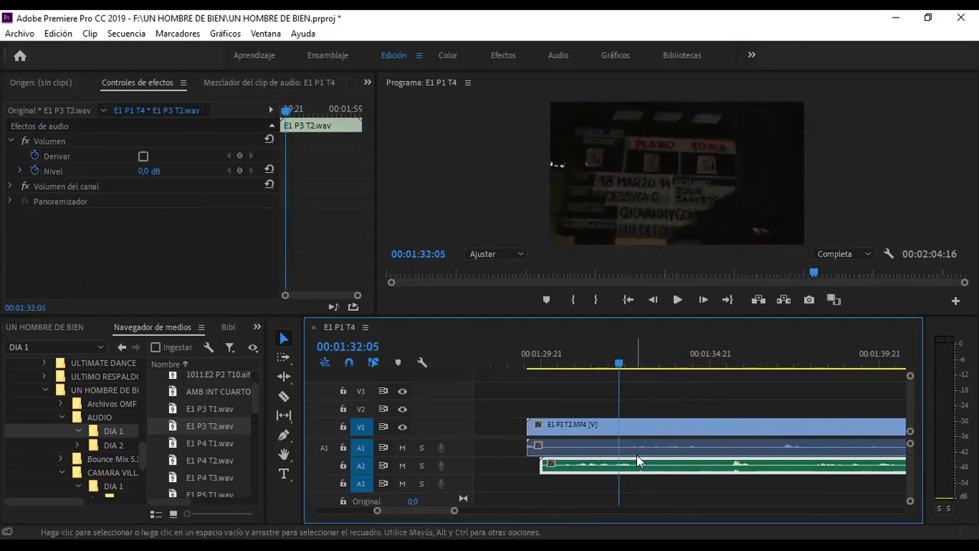
key(space)
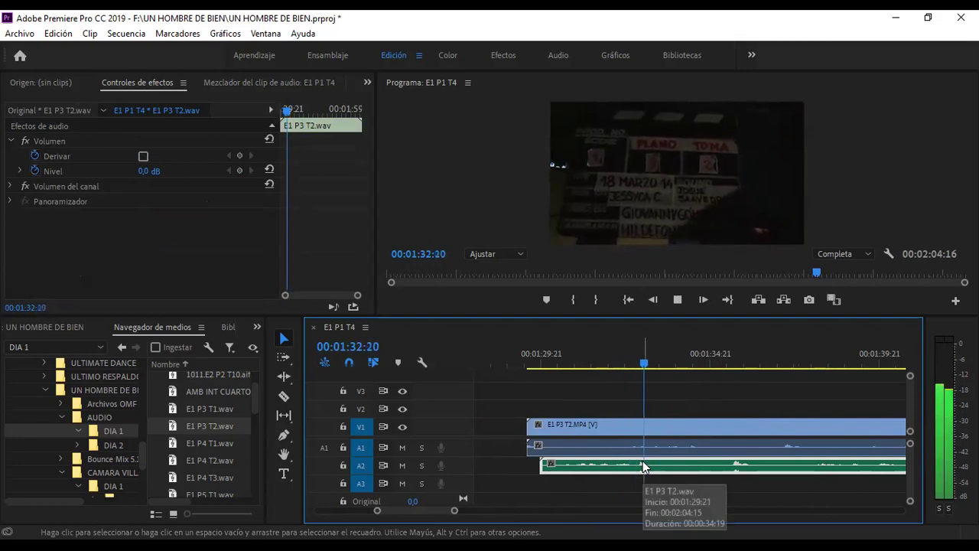
key(space)
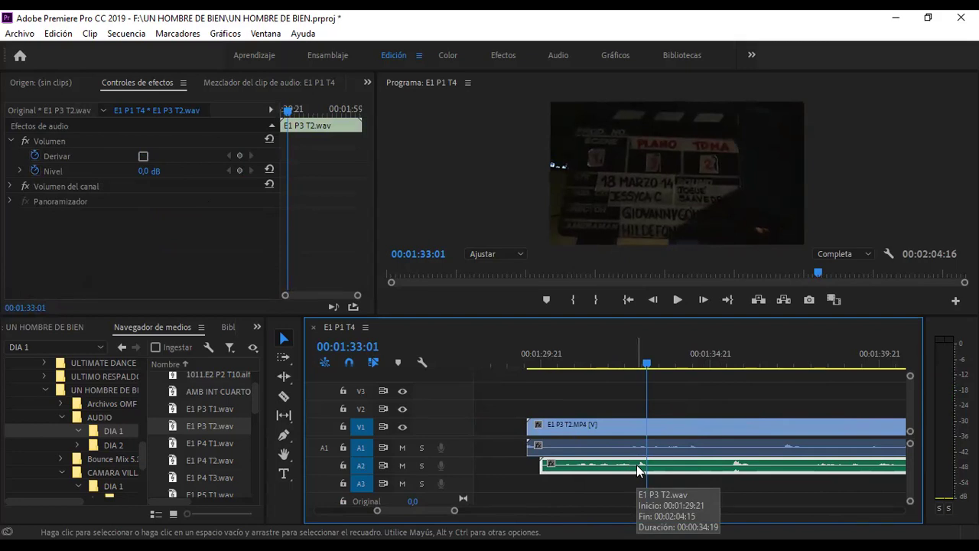
Shift E1 P3 T2.wav along track A2 to match the camera audio's waveform, nudging its start to 00:01:31:09.
drag(638, 470, 686, 466)
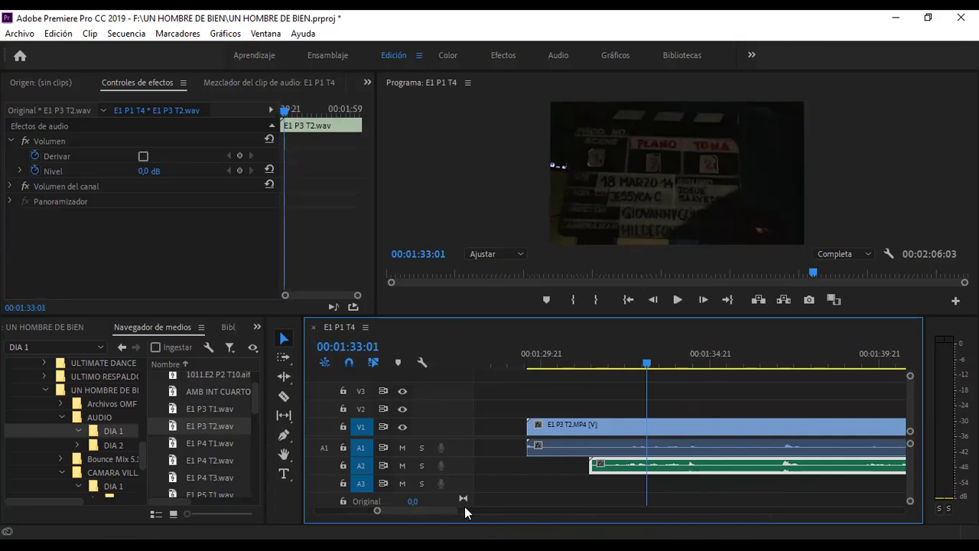
drag(456, 508, 437, 516)
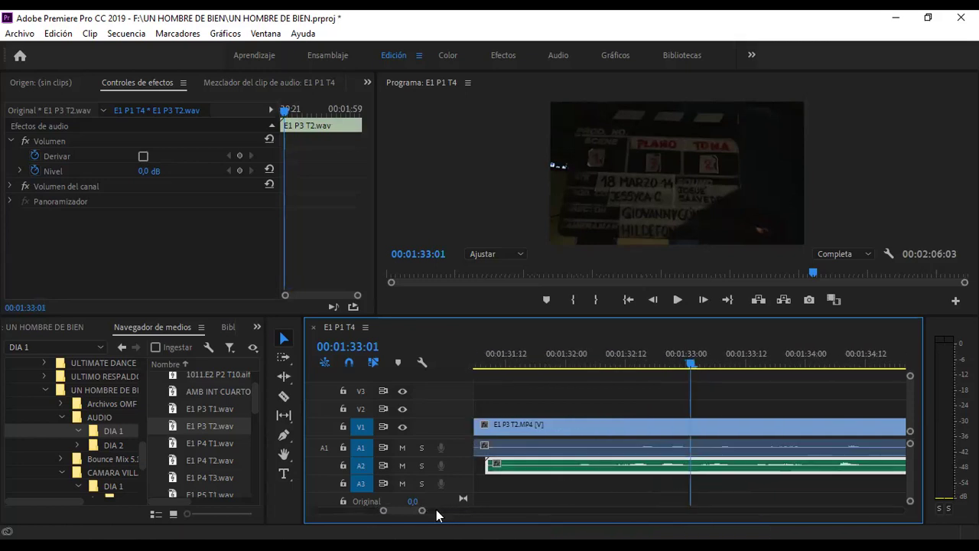
double_click(818, 466)
click(819, 464)
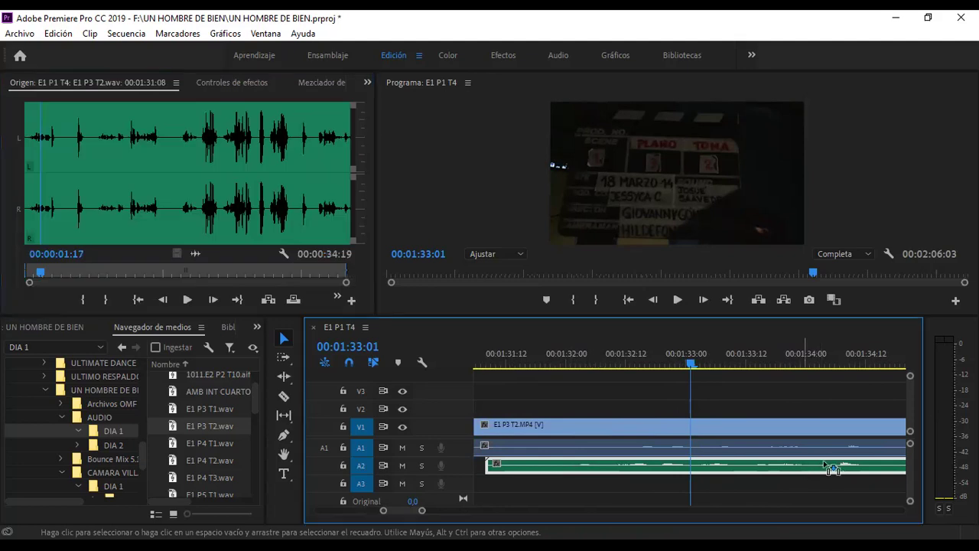
key(alt+Right)
key(alt+Right)
key(alt+Right)
key(alt+Right)
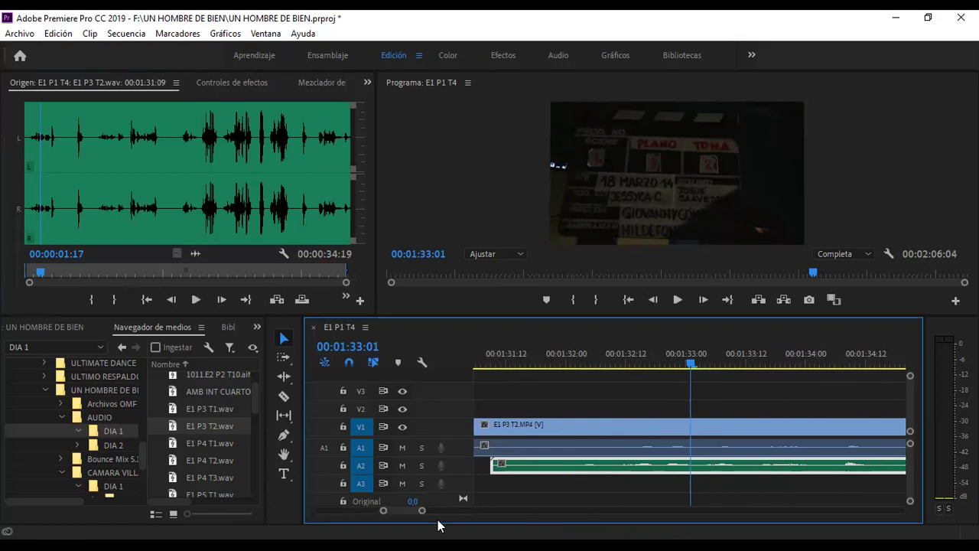
Unlink E1 P3 T2.MP4 and delete its camera audio from track A1, keeping the video.
drag(421, 510, 538, 511)
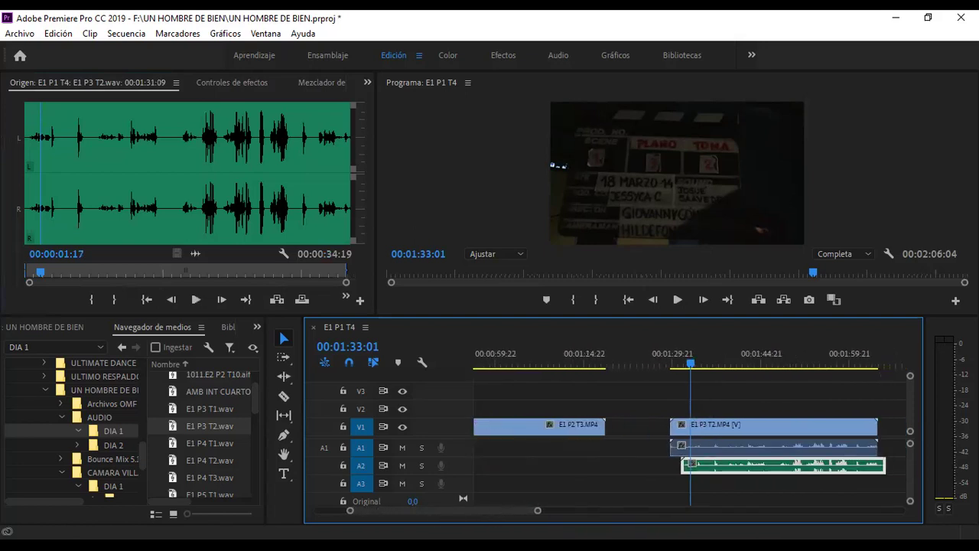
click(767, 445)
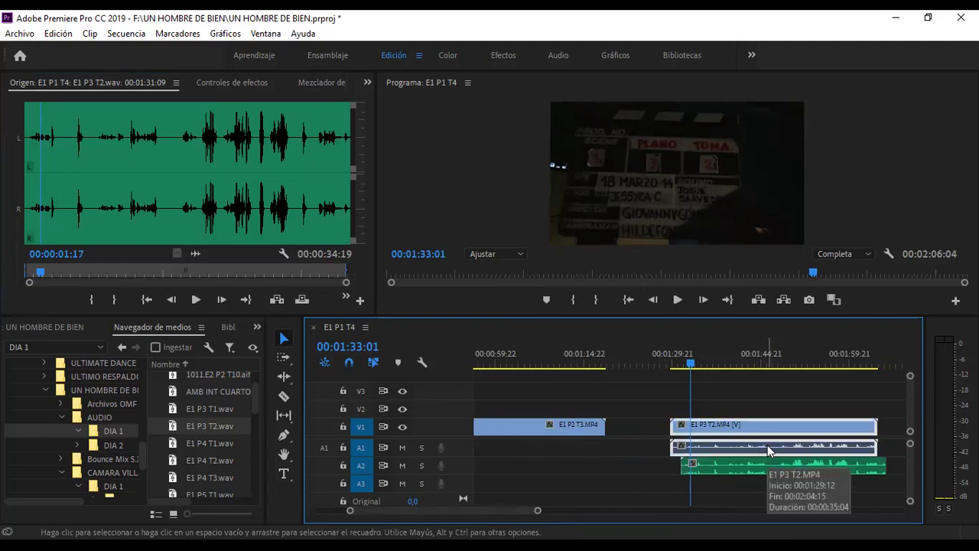
right_click(767, 445)
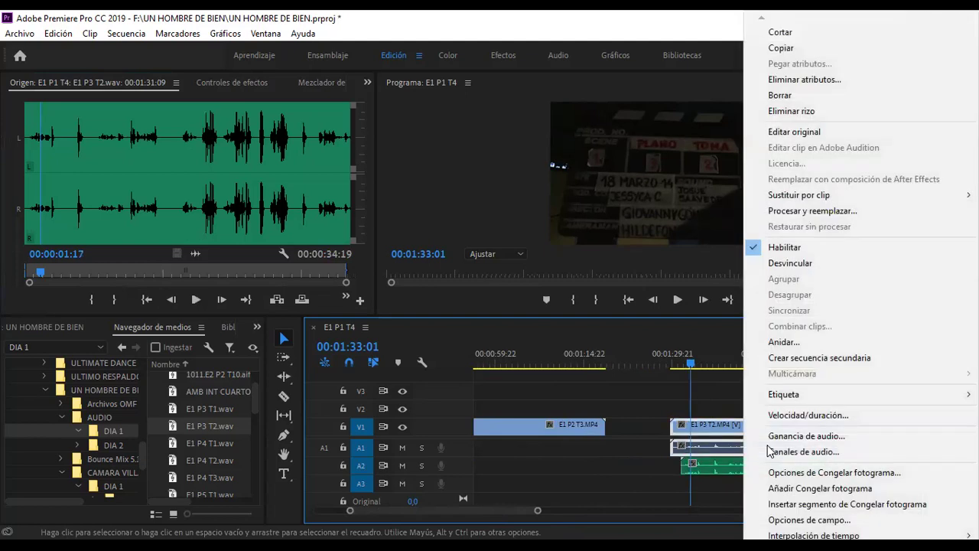
click(761, 264)
click(730, 448)
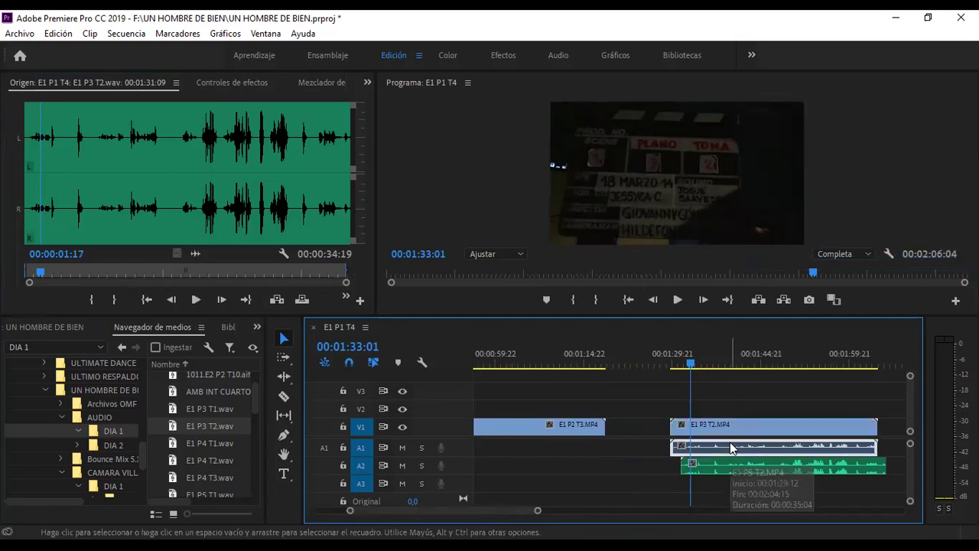
key(Delete)
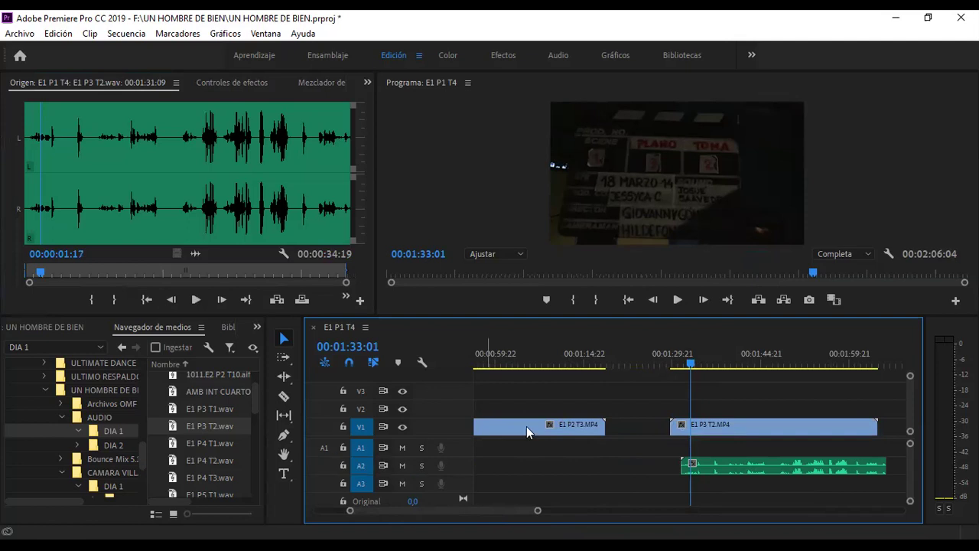
Split E1 P3 T2.MP4 on track V1 with the Razor tool at the point where E1 P3 T2.wav starts.
click(755, 425)
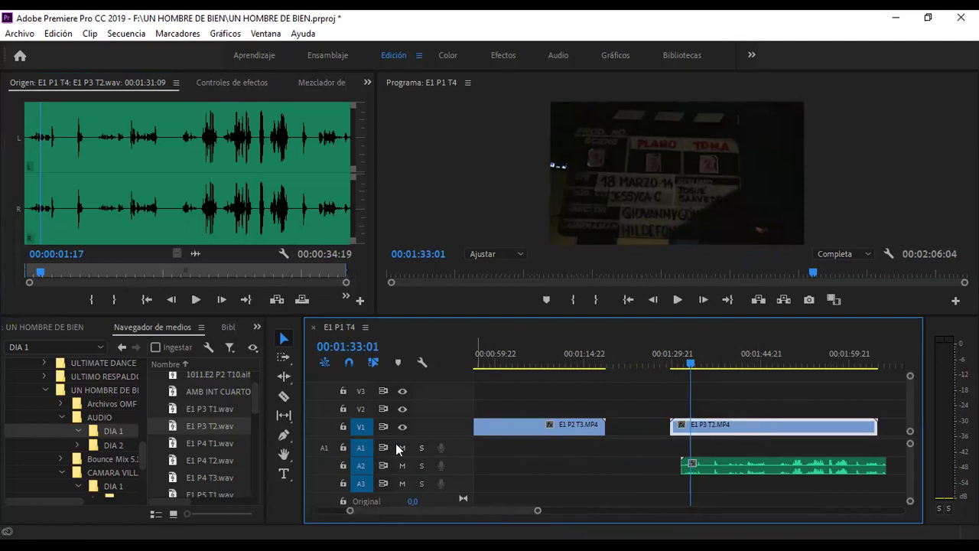
click(284, 398)
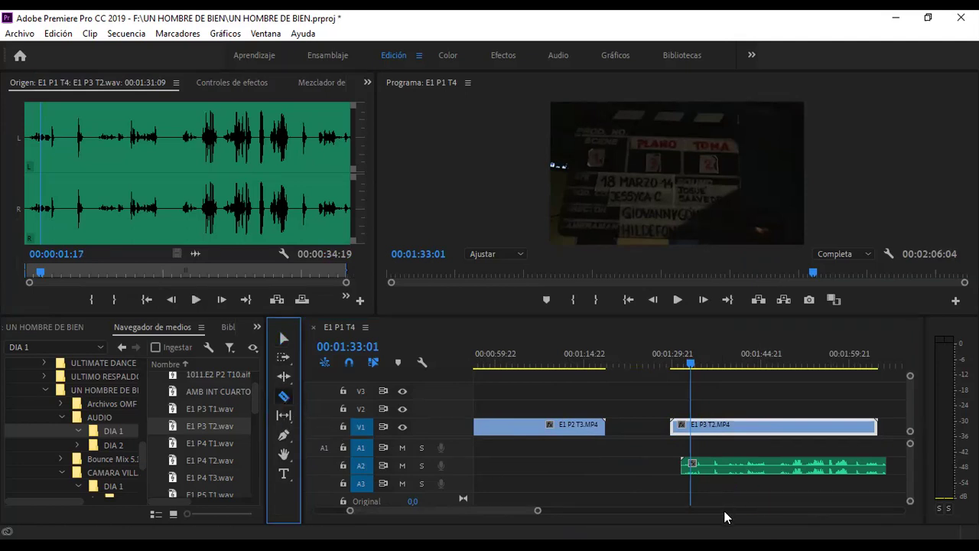
click(283, 338)
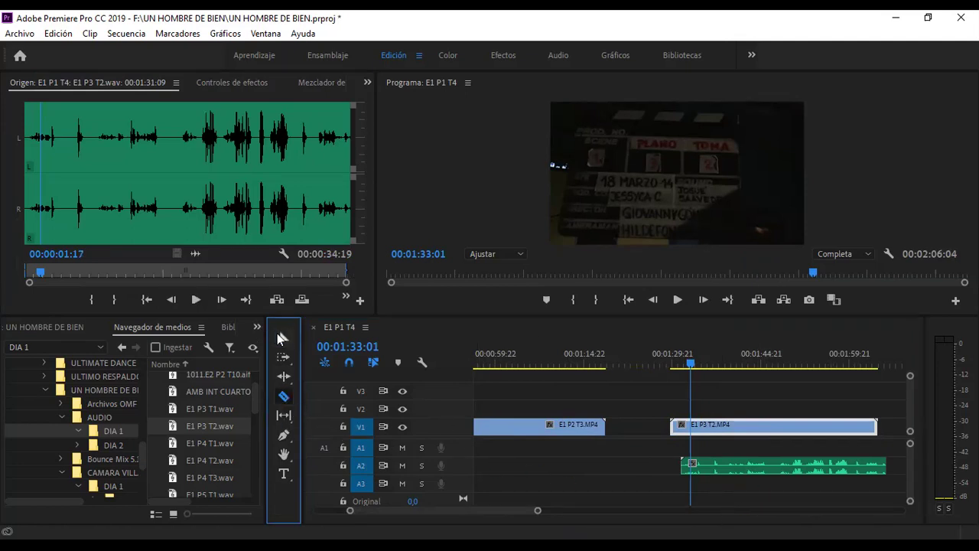
click(284, 396)
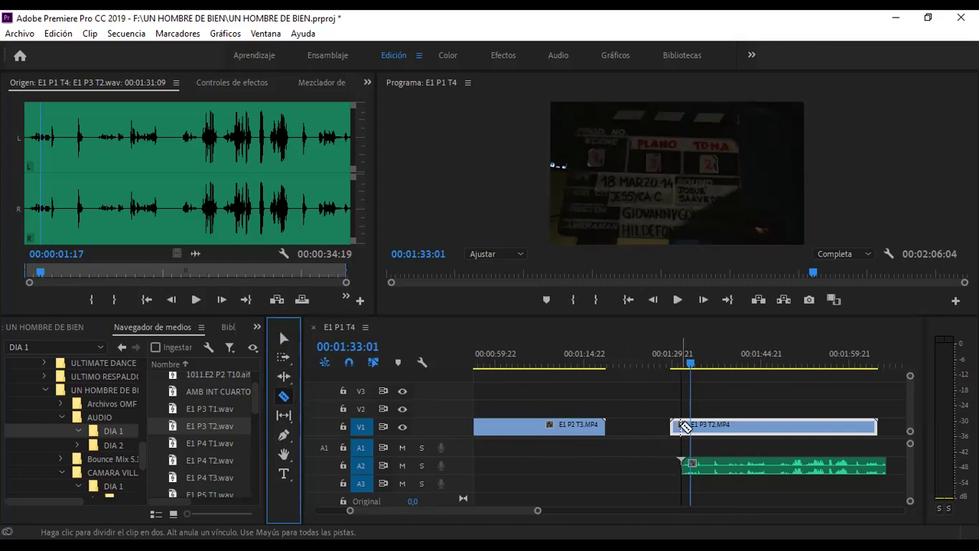
click(686, 427)
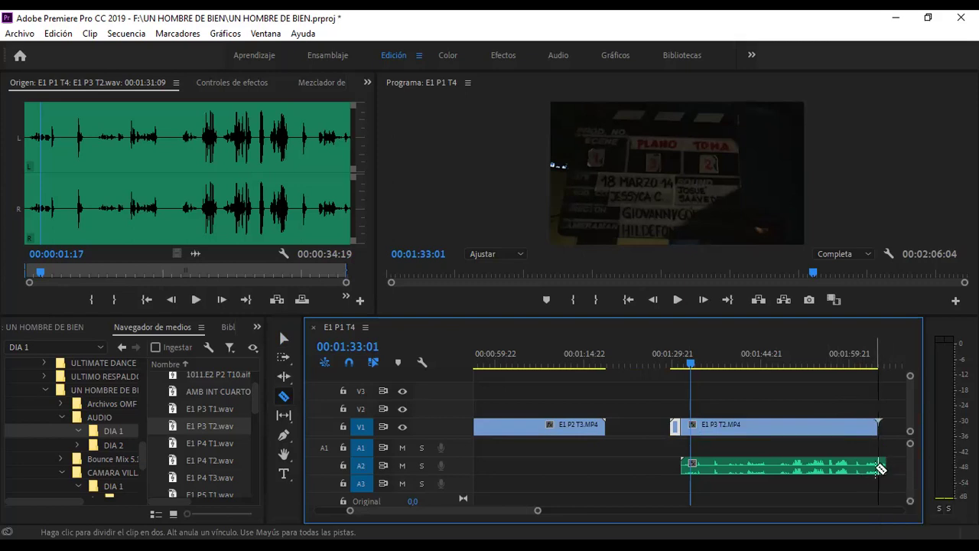
Split E1 P3 T2.wav at the end of its video, and delete the leftover video before the audio and the leftover audio after it.
drag(879, 465, 886, 465)
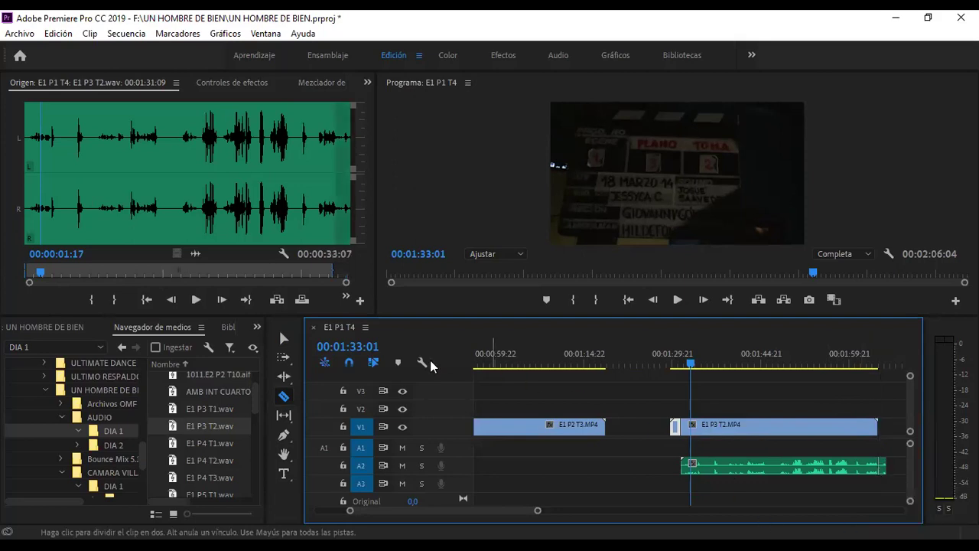
click(284, 337)
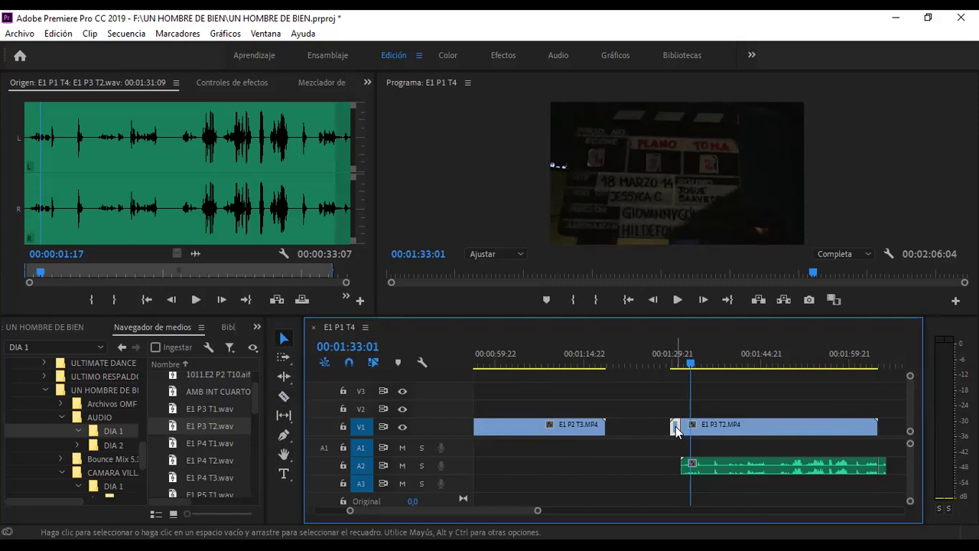
right_click(676, 431)
click(711, 95)
right_click(880, 466)
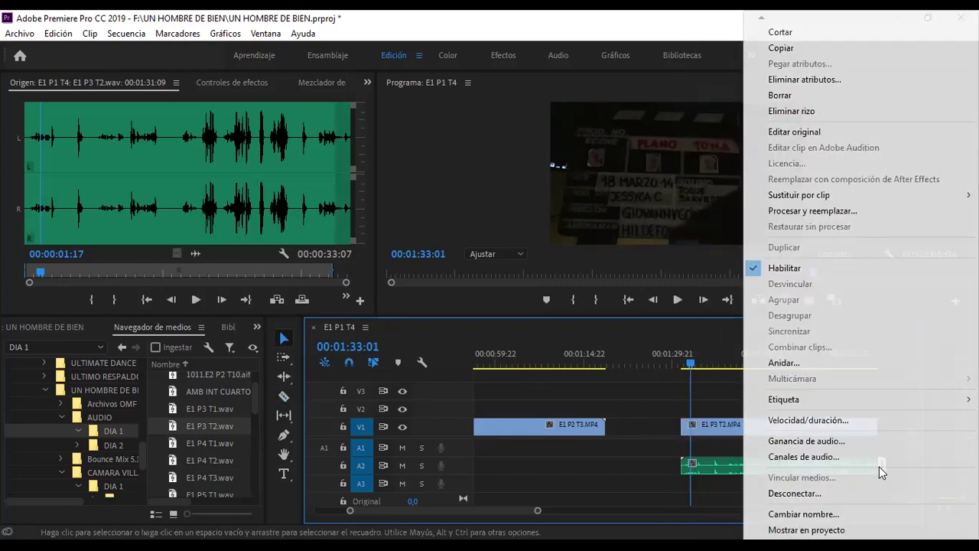
click(773, 94)
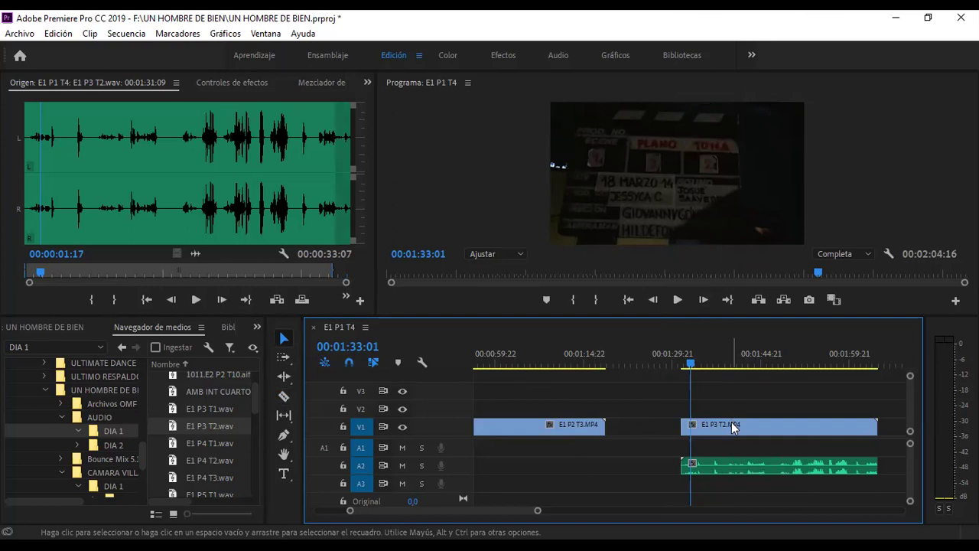
Link E1 P3 T2.MP4 with E1 P3 T2.wav and move the linked pair earlier so it starts at 00:01:22:15.
click(734, 464)
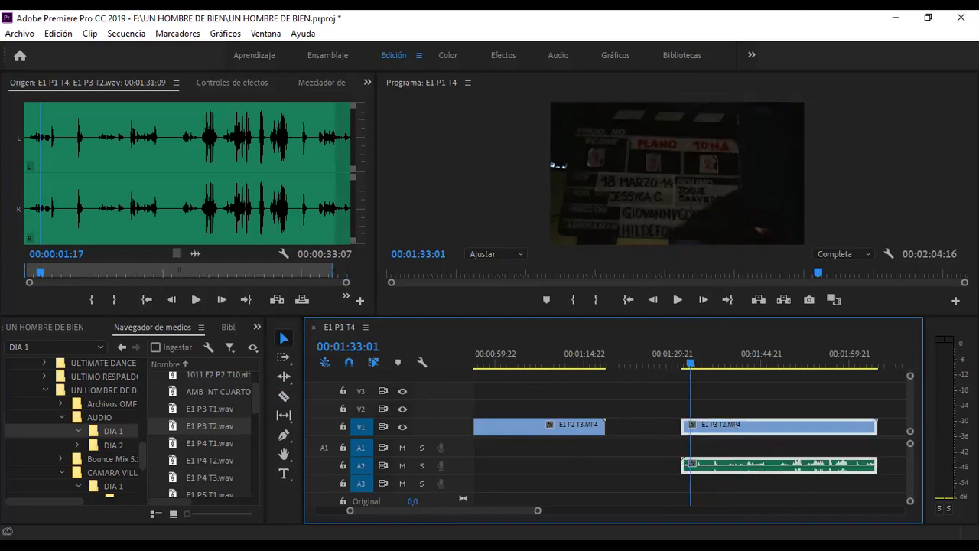
right_click(726, 468)
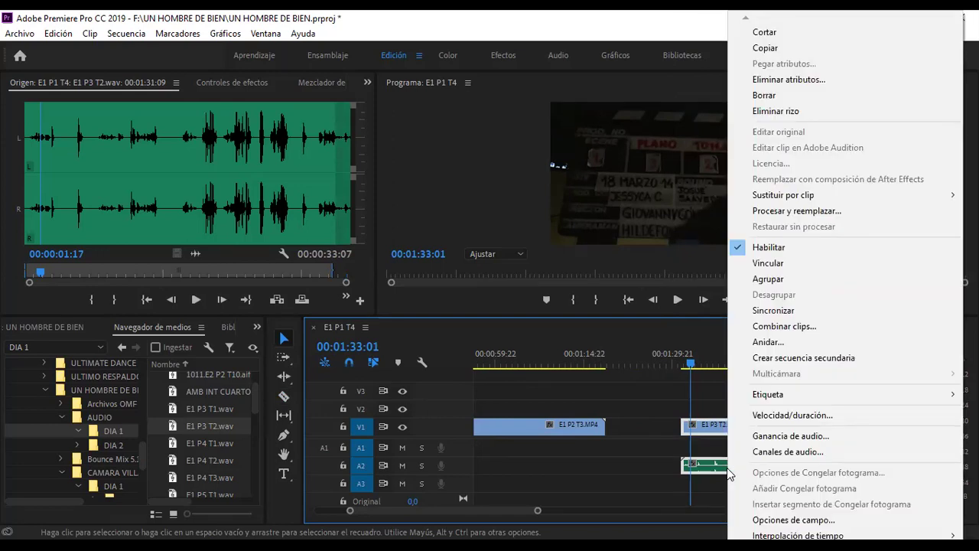
click(782, 266)
click(715, 408)
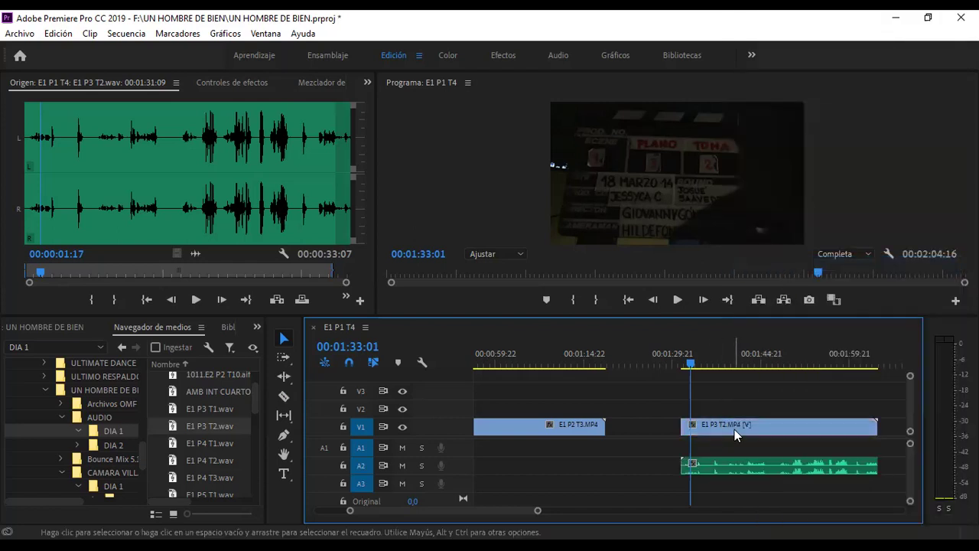
click(734, 433)
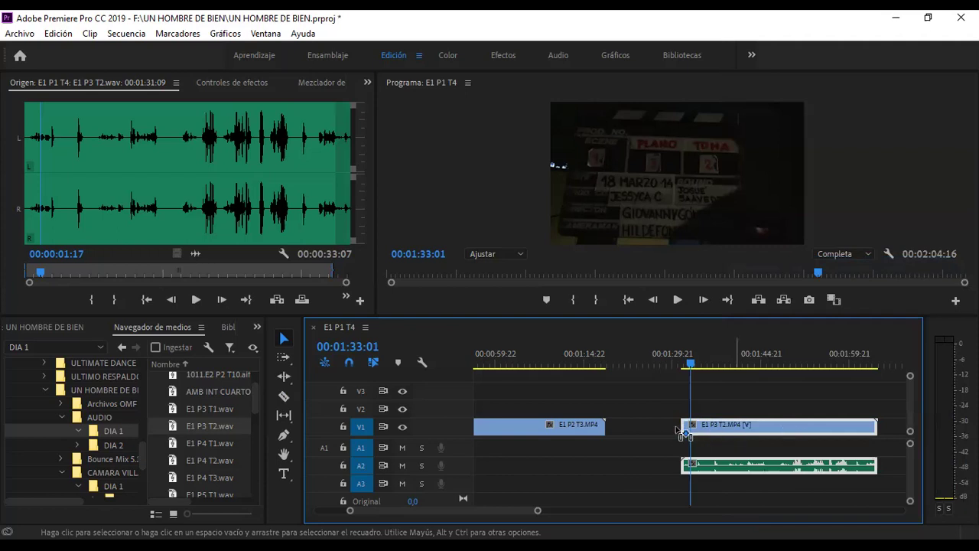
drag(699, 426, 647, 427)
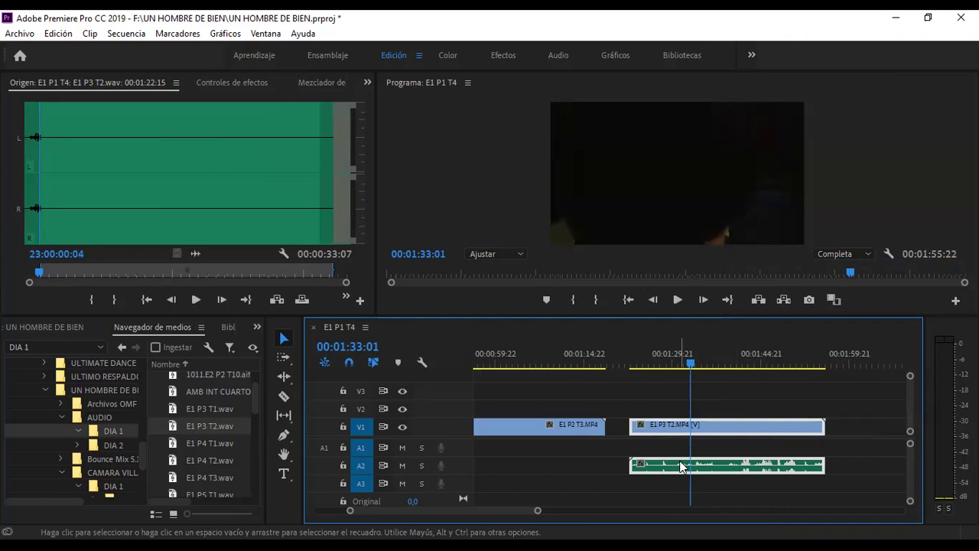
Play the linked E1 P3 T2 clip from 00:01:24:23 and again from 00:01:40:09 to check the audio sync.
click(650, 353)
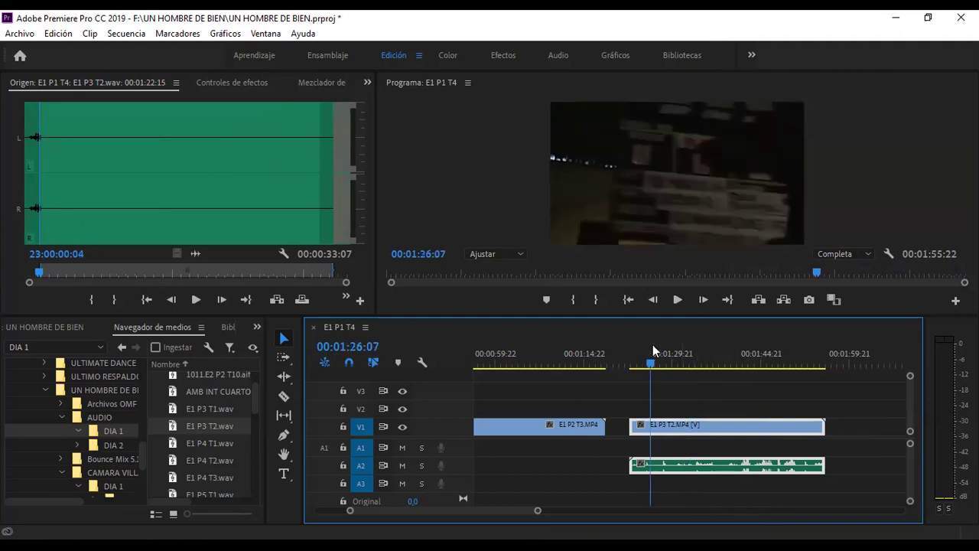
click(644, 352)
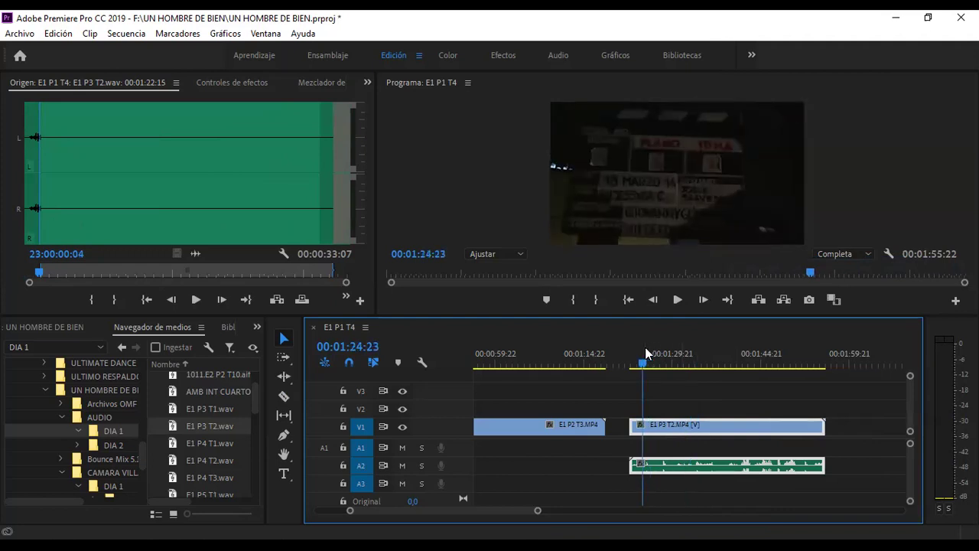
key(space)
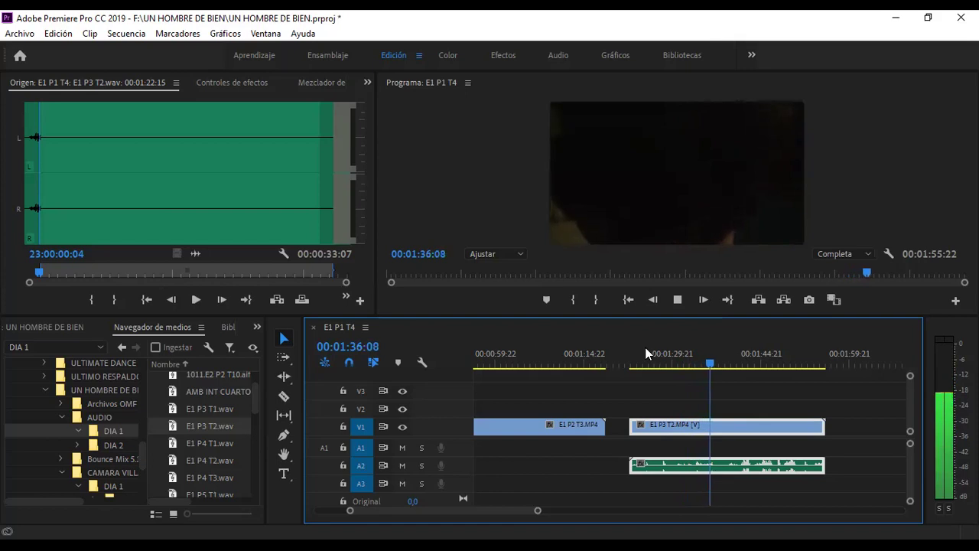
click(736, 366)
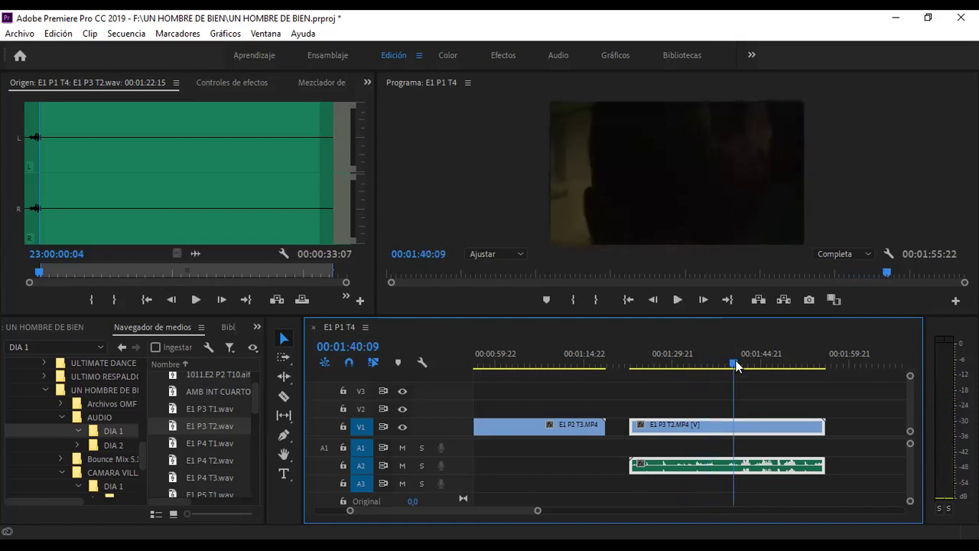
key(space)
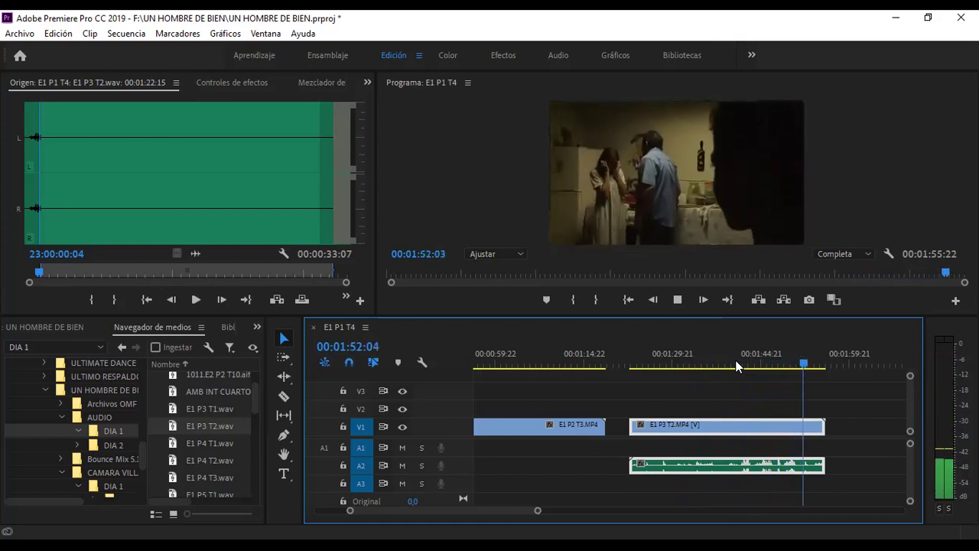
key(space)
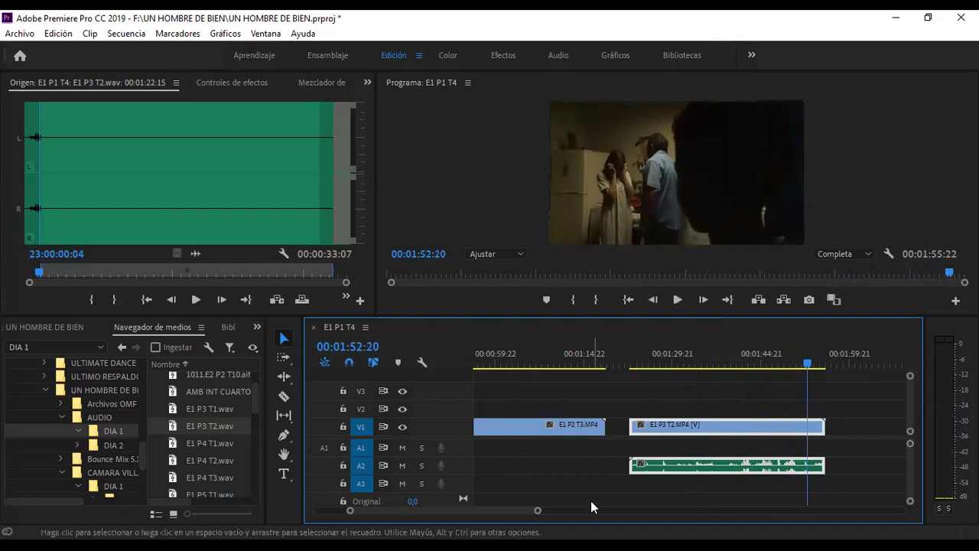
Split E1 P1 T4.MP4 on track V1 at 00:00:06:02 and delete the portion before the cut.
scroll(511, 509, down, 3)
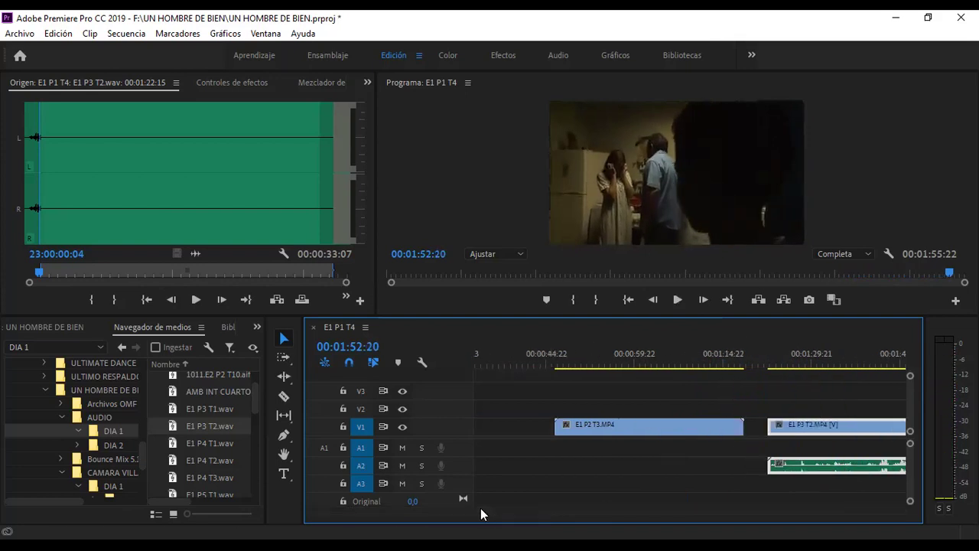
scroll(536, 509, down, 2)
scroll(587, 511, down, 4)
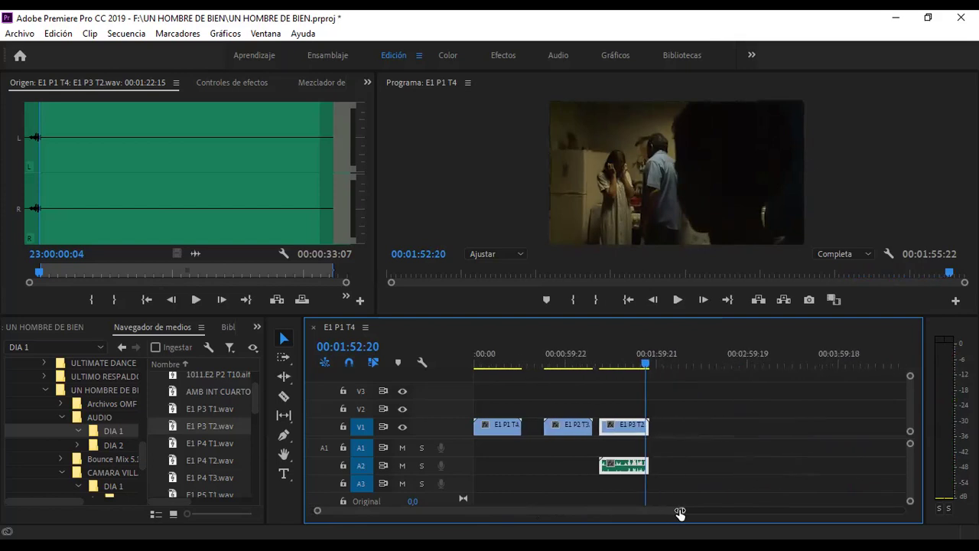
click(491, 361)
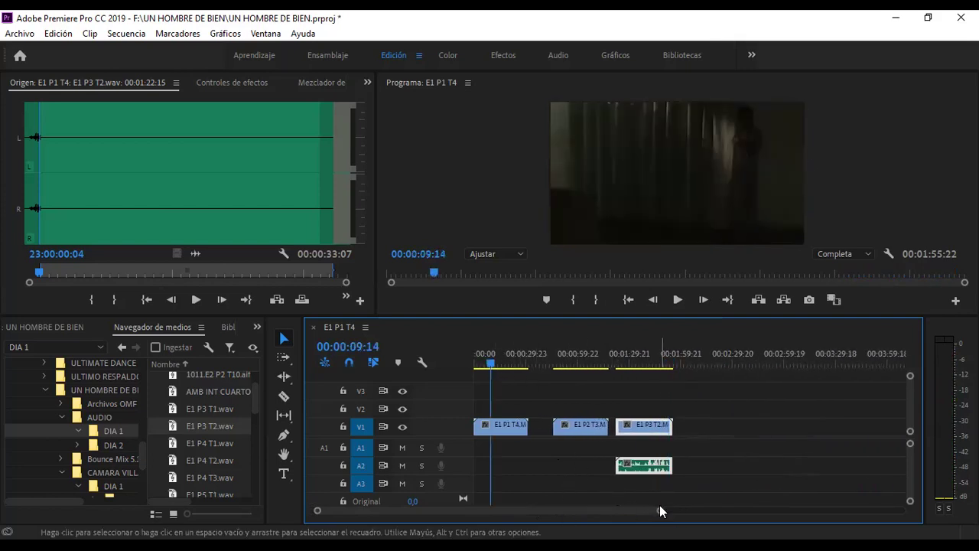
drag(660, 509, 534, 510)
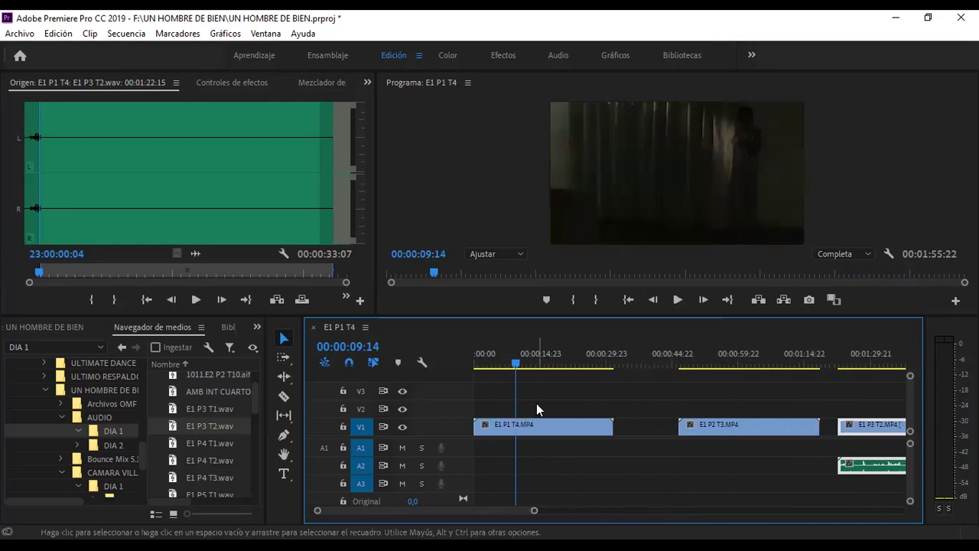
click(487, 351)
drag(485, 363, 491, 365)
key(space)
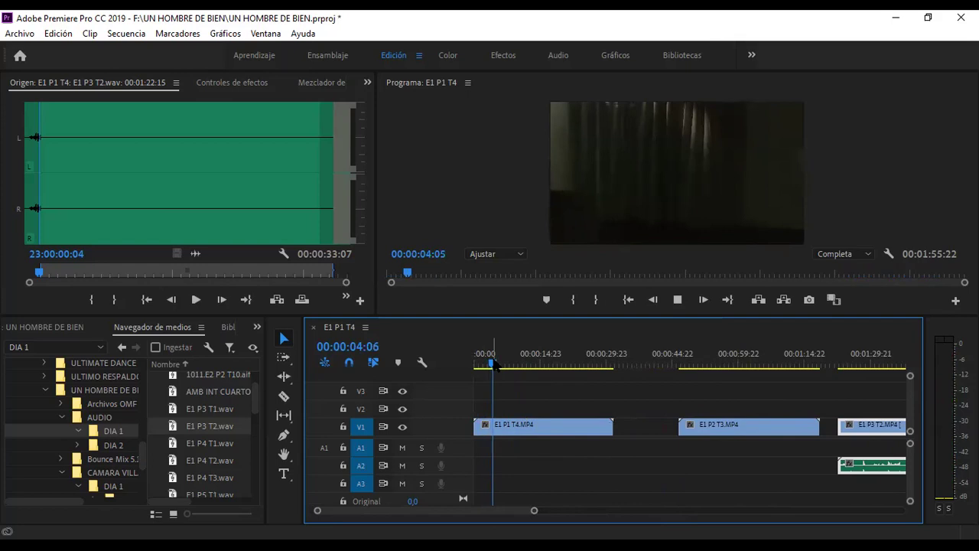
key(space)
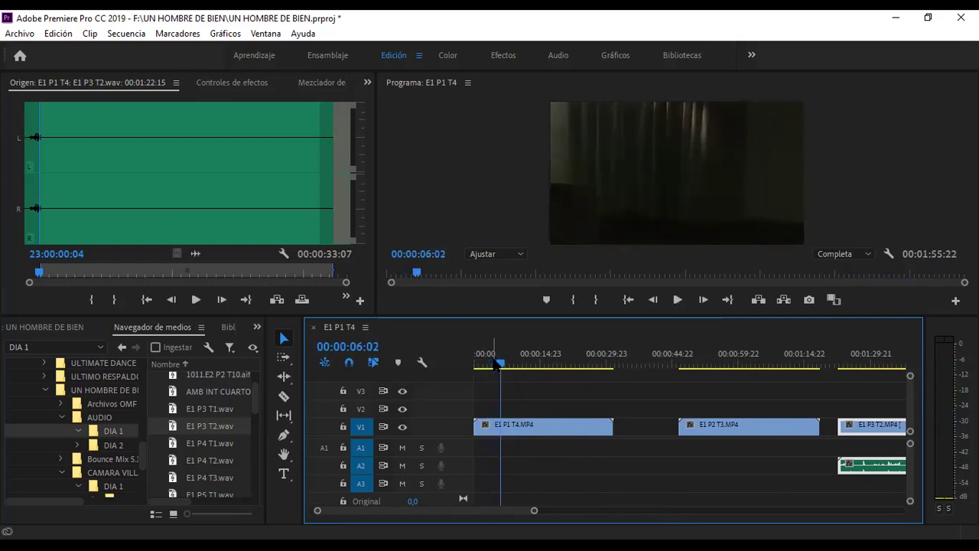
click(285, 395)
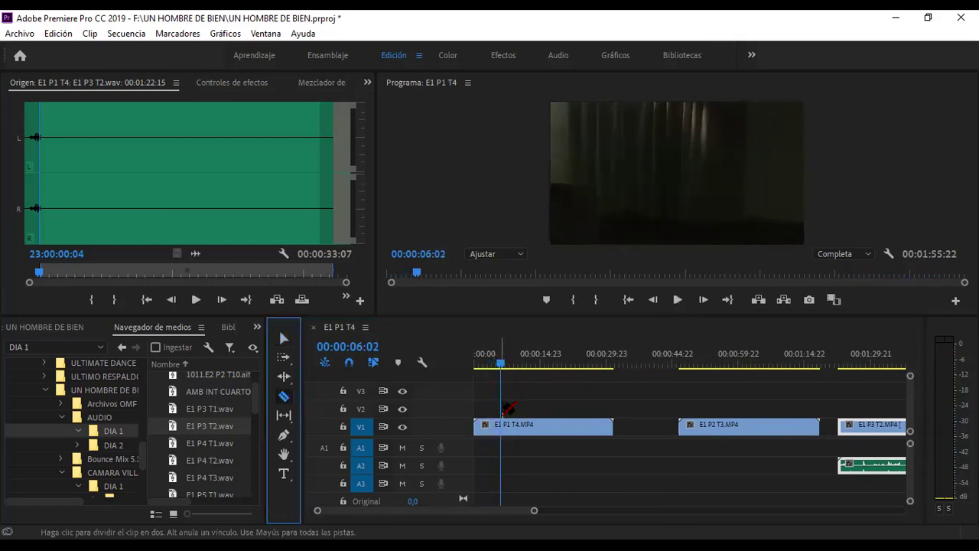
click(502, 426)
click(285, 338)
click(485, 428)
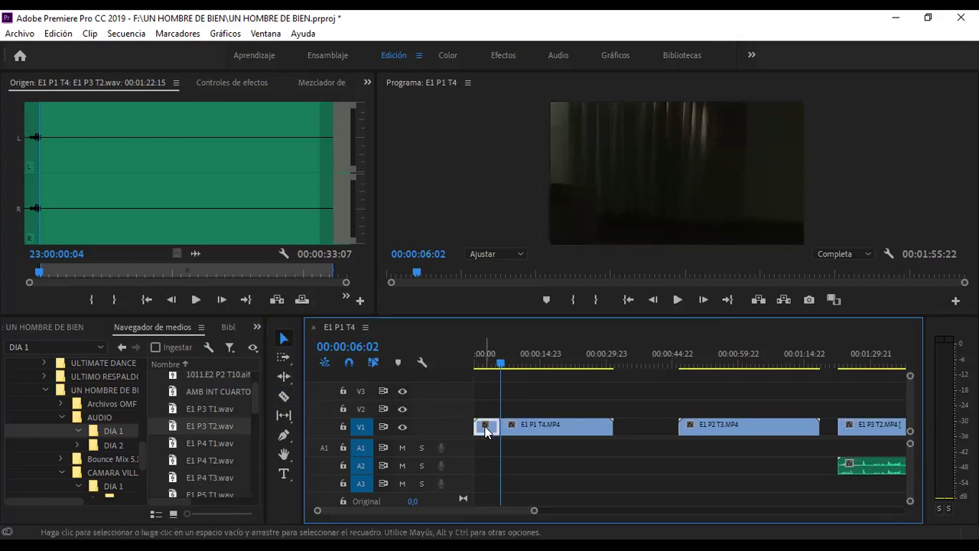
Cut off E1 P1 T4.MP4 after 00:00:24:11 and move the remaining piece to the start of the sequence.
click(571, 358)
key(space)
key(space)
click(283, 395)
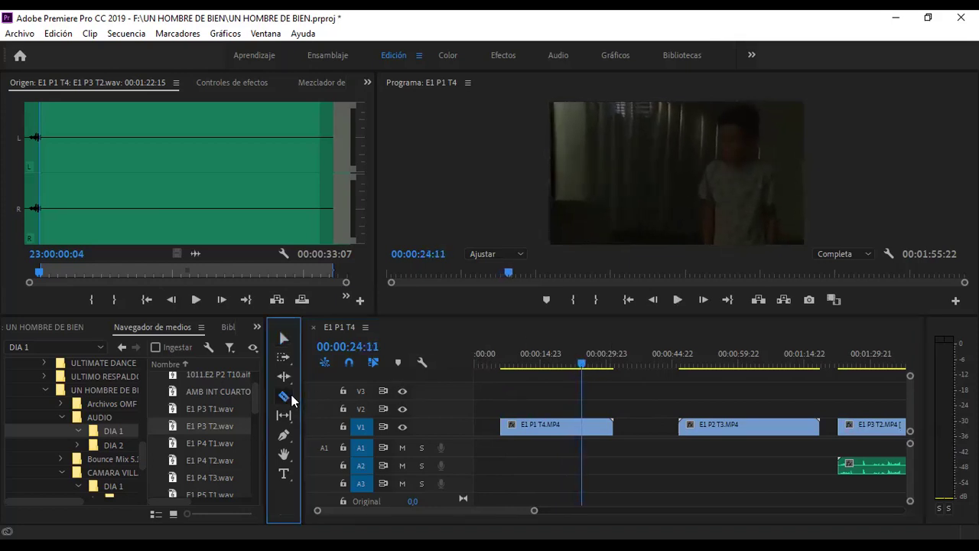
click(582, 429)
key(v)
click(603, 432)
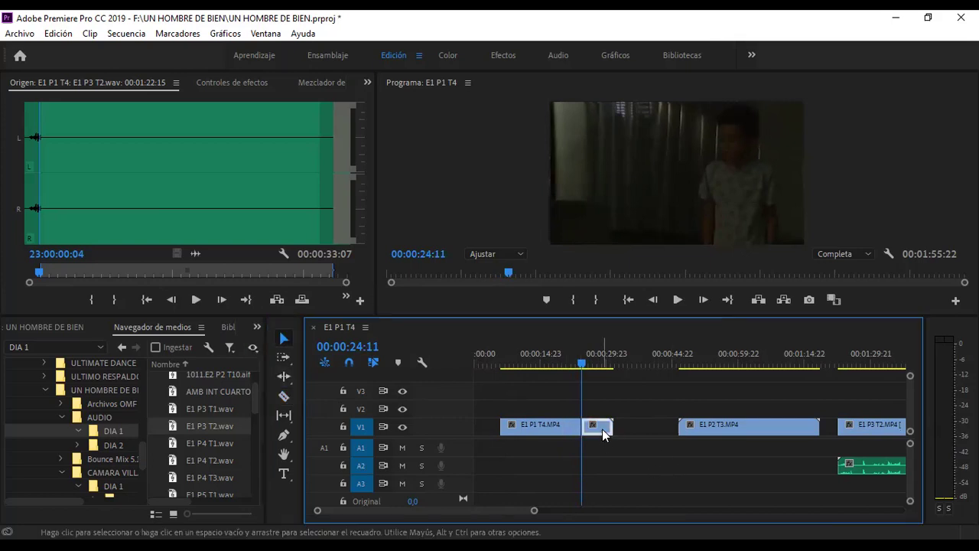
key(Delete)
click(551, 427)
drag(532, 433, 505, 432)
Split E1 P2 T3.MP4 on track V1 with the Razor tool at 00:01:00:11 and 00:01:07:04.
click(696, 363)
key(space)
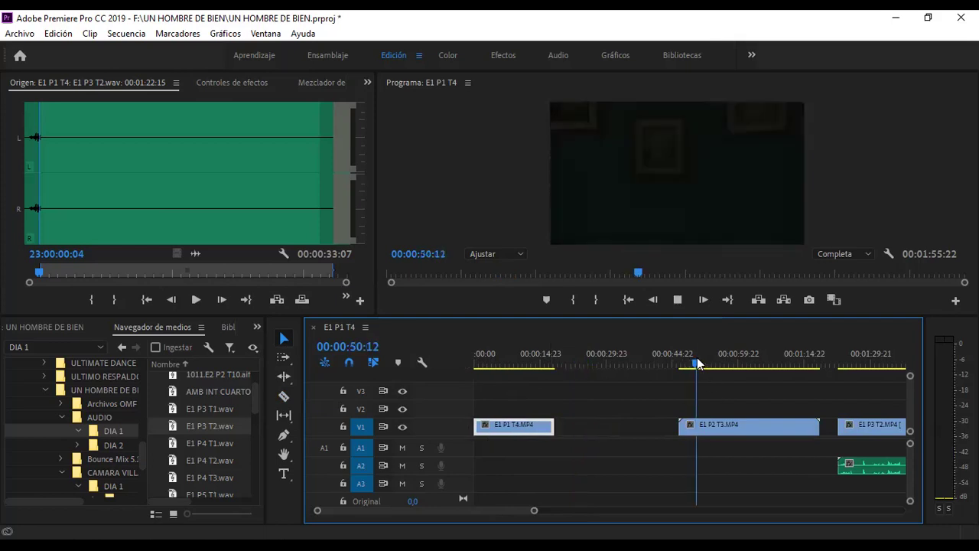
click(752, 362)
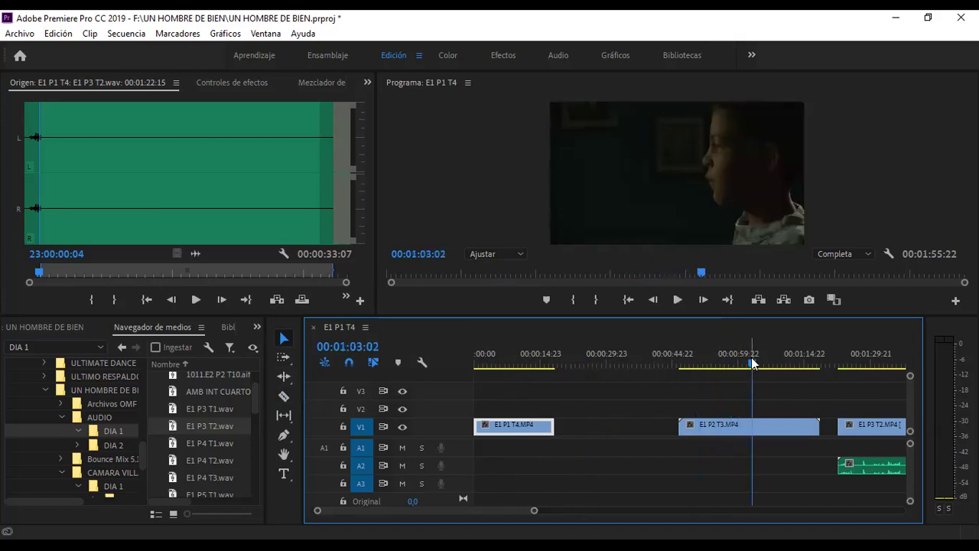
drag(752, 363, 739, 362)
click(283, 399)
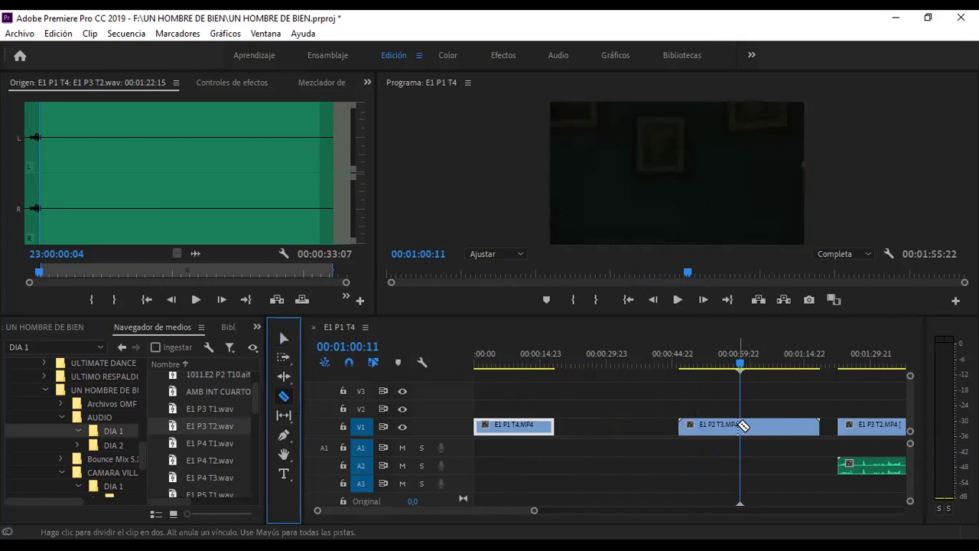
click(743, 425)
key(space)
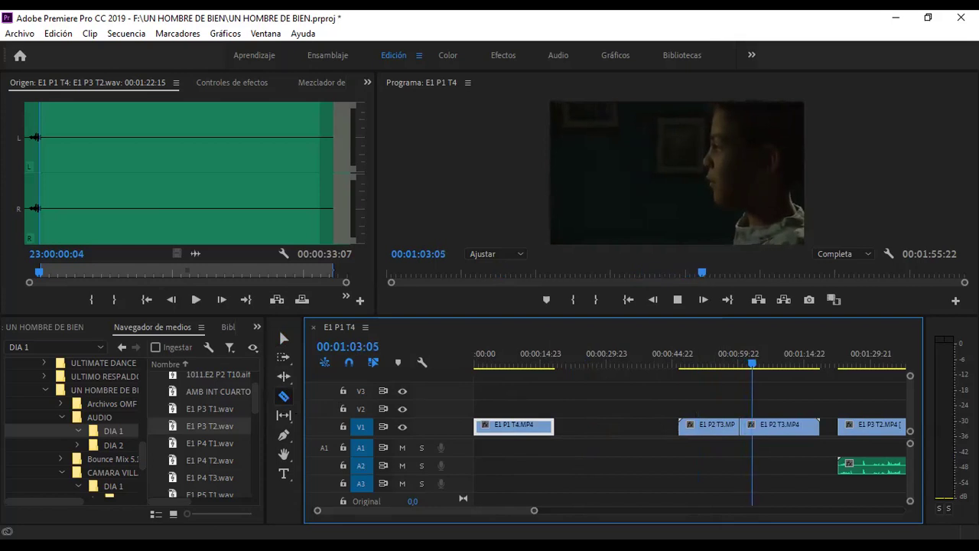
key(space)
click(777, 427)
Delete the first and last pieces of the split E1 P2 T3.MP4, keeping the middle piece.
click(284, 338)
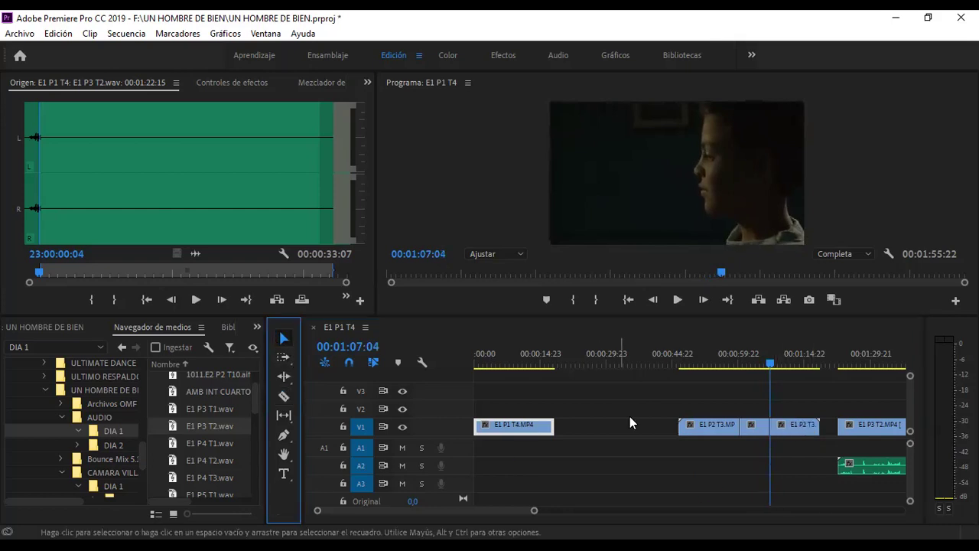
click(702, 428)
key(Delete)
click(796, 426)
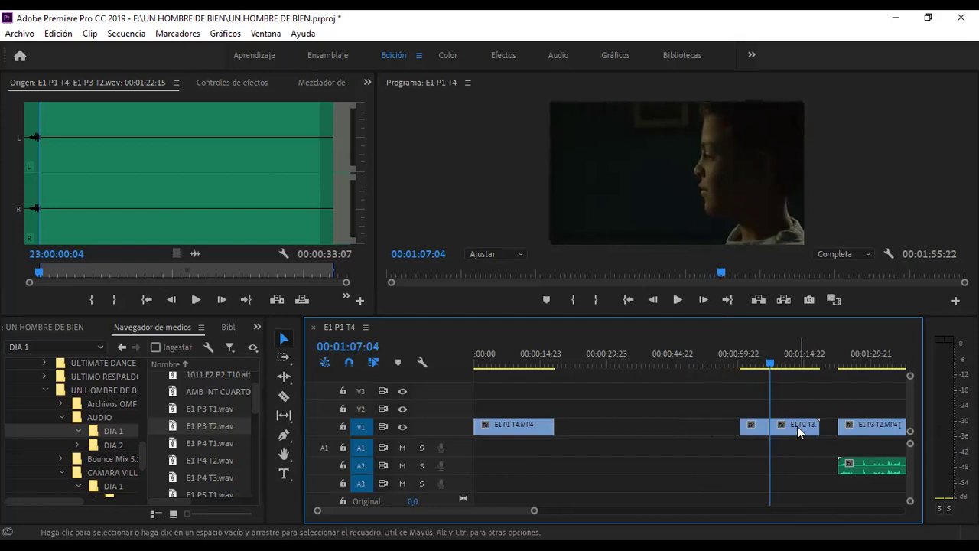
key(Delete)
Move the remaining E1 P2 T3.MP4 piece against the end of E1 P1 T4.MP4 and set the playhead to 00:00:16:10.
click(759, 427)
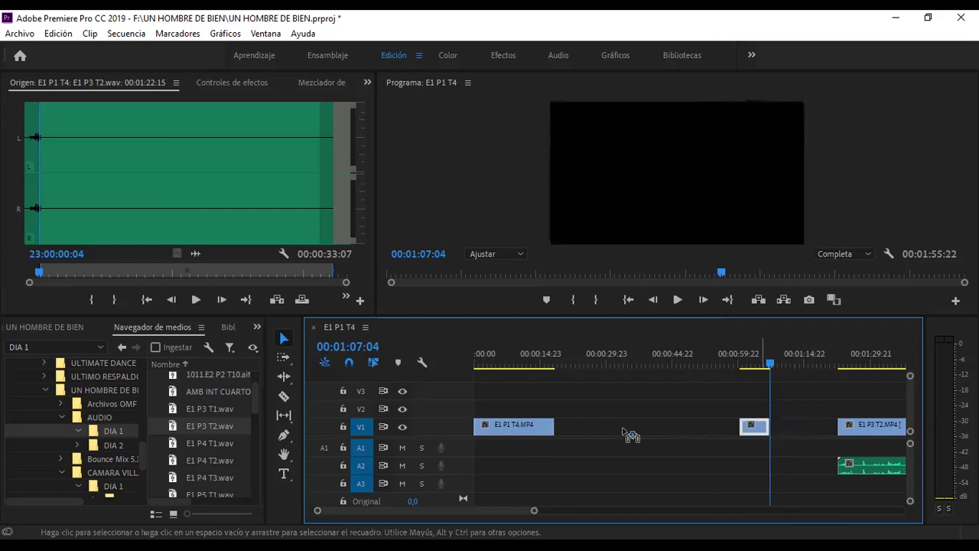
drag(583, 426, 774, 373)
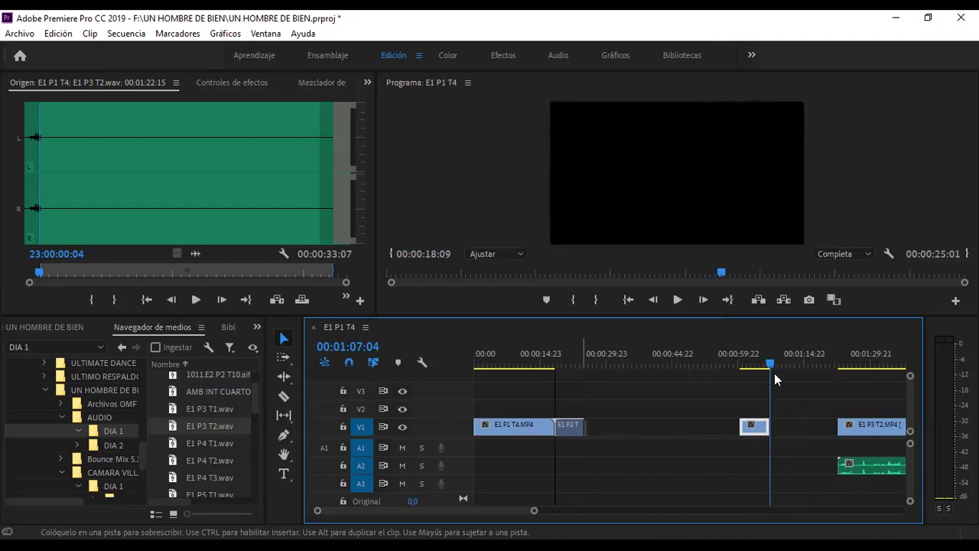
click(548, 359)
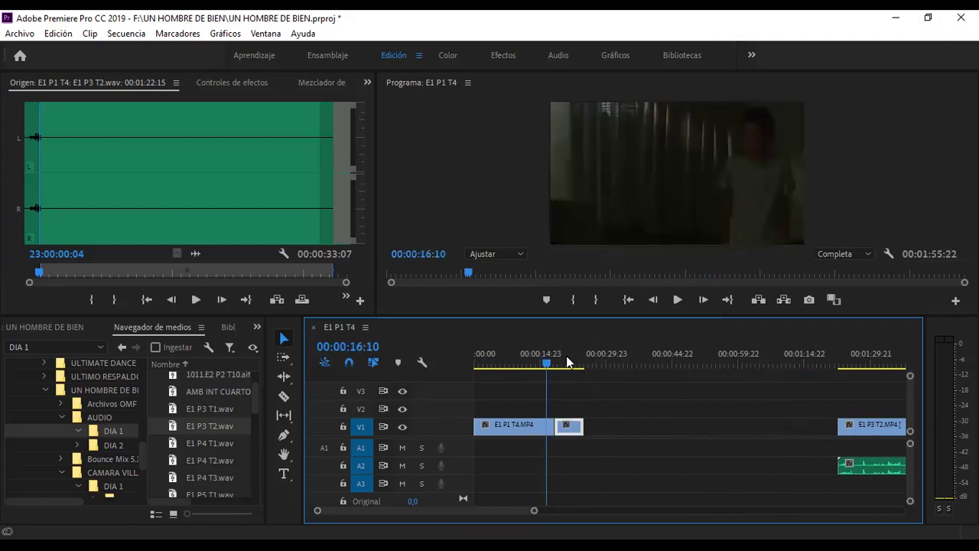
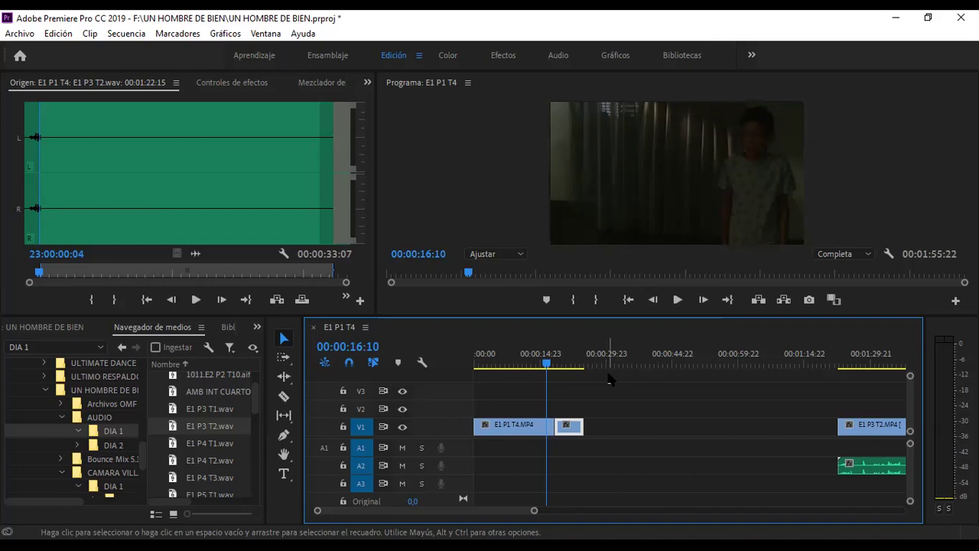
Review the join between the first two clips and split E1 P1 T4.MP4 at 00:00:14:19 with the Razor tool.
key(space)
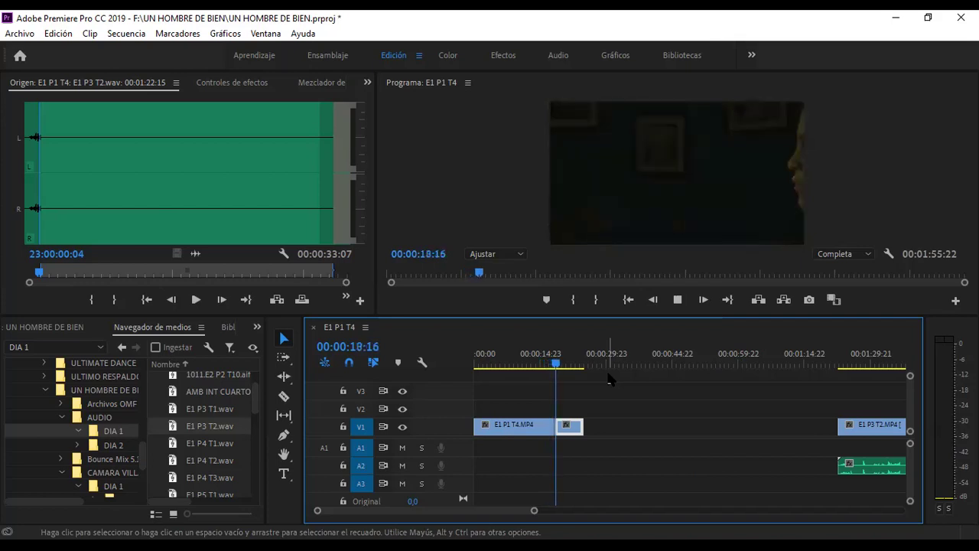
click(544, 354)
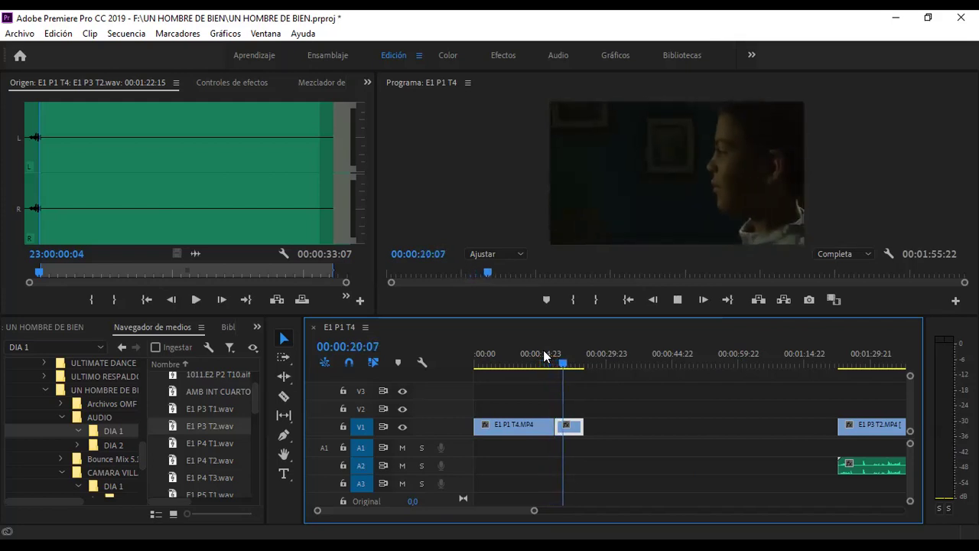
key(space)
drag(543, 350, 542, 351)
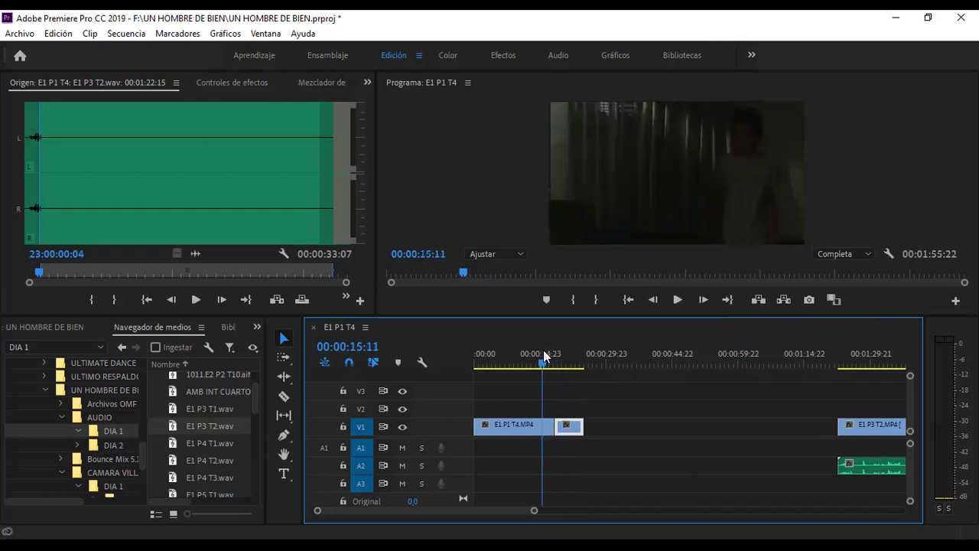
drag(536, 511, 504, 511)
drag(581, 353, 555, 364)
key(space)
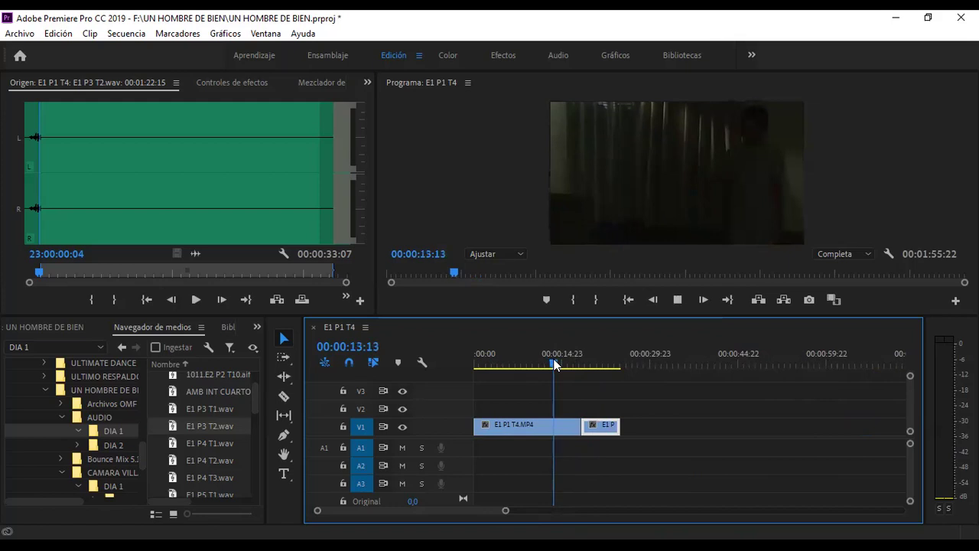
key(space)
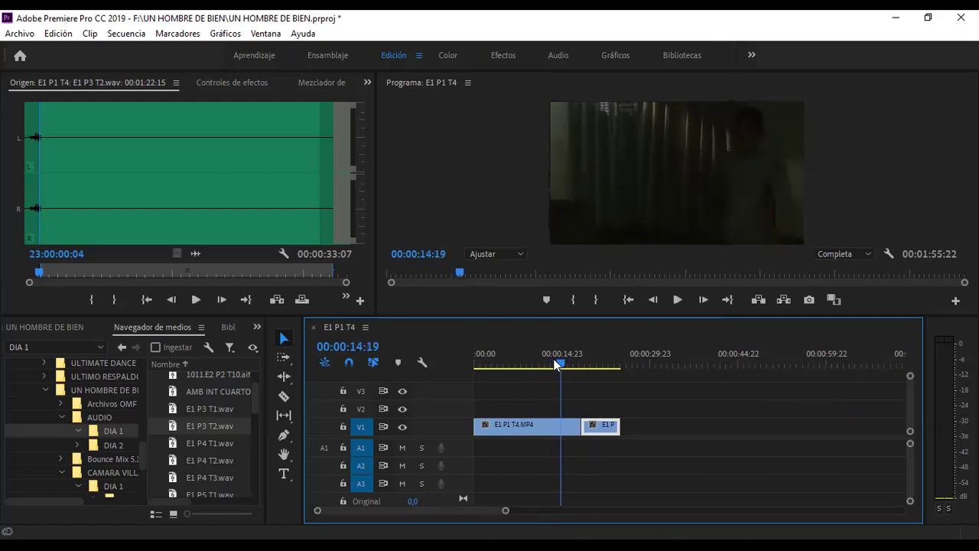
click(282, 397)
click(560, 426)
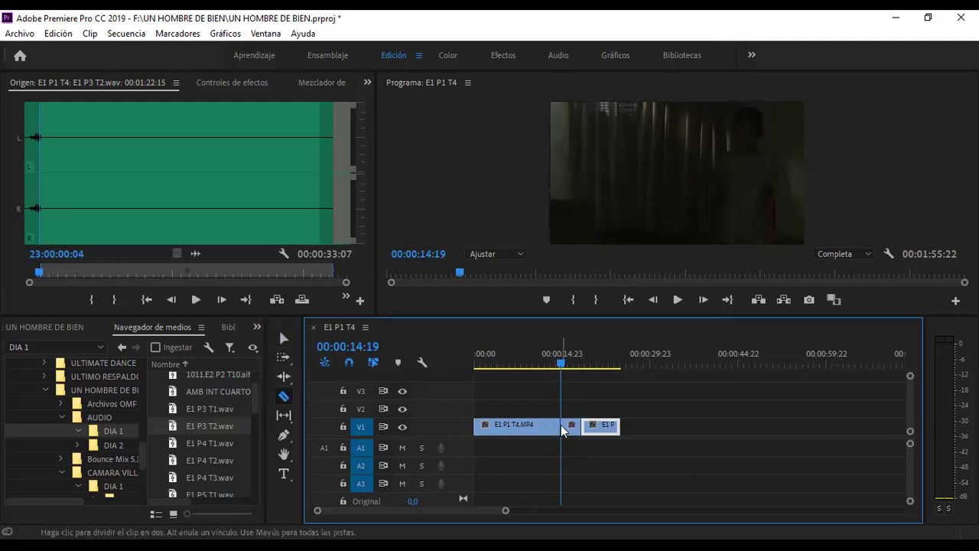
Delete the end piece of E1 P1 T4.MP4, close the gap with the E1 P2 T3.MP4 piece and play back the new join.
click(284, 338)
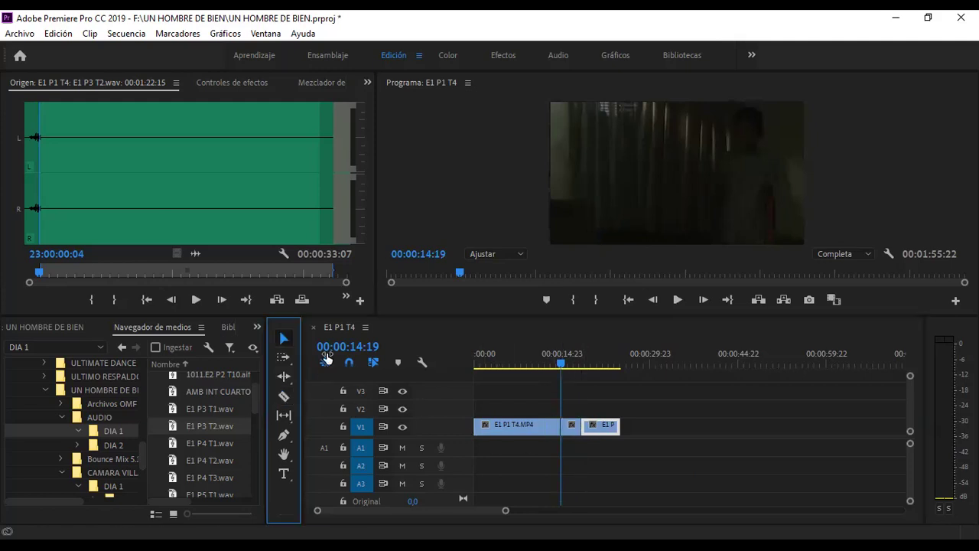
click(571, 430)
key(Delete)
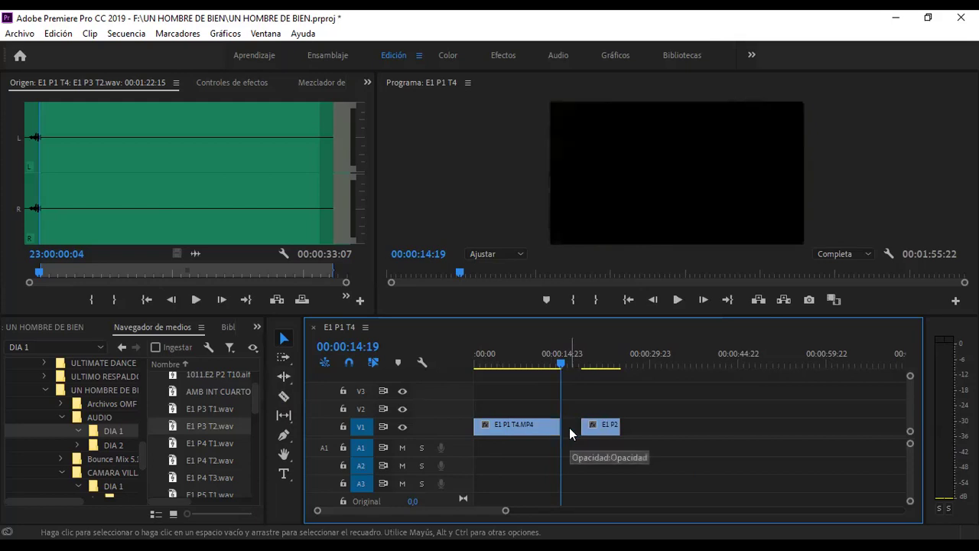
click(606, 426)
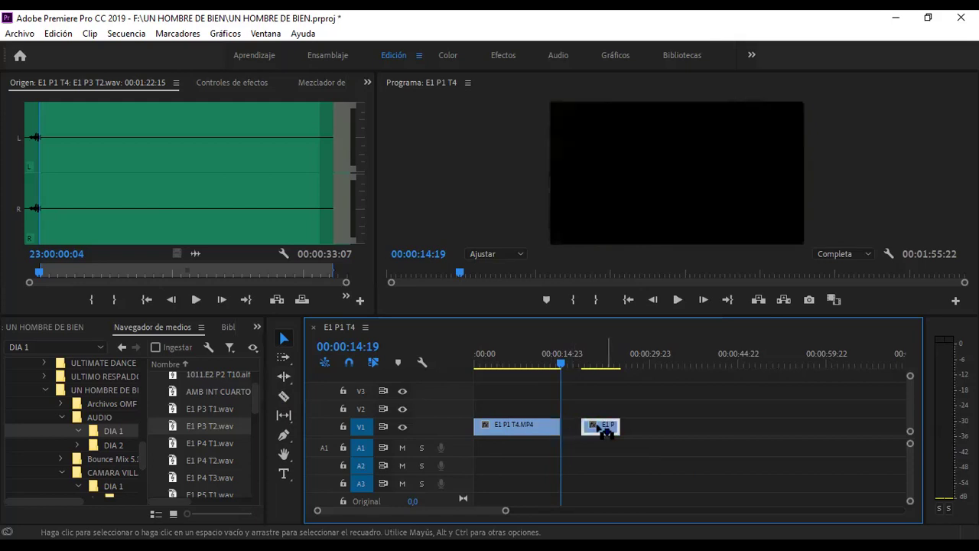
drag(604, 430, 583, 430)
click(554, 361)
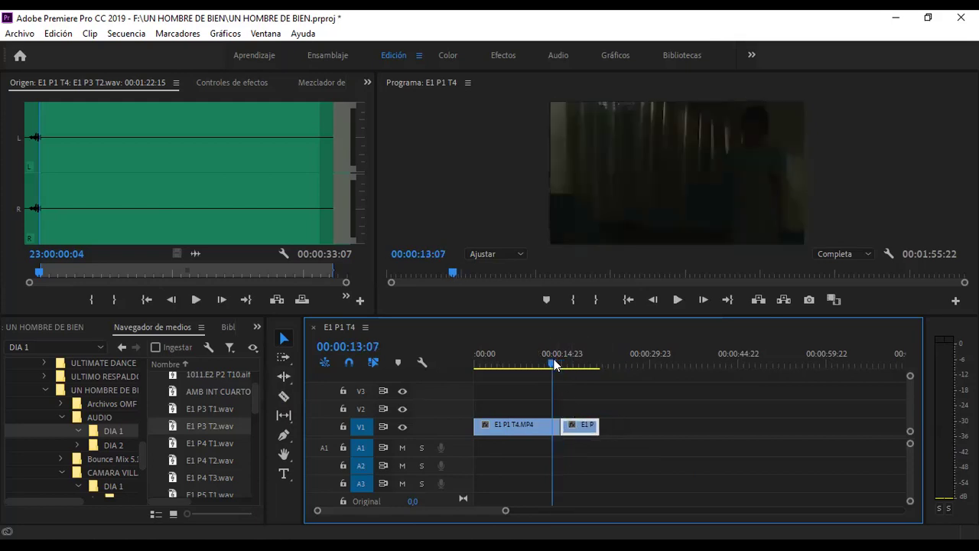
key(space)
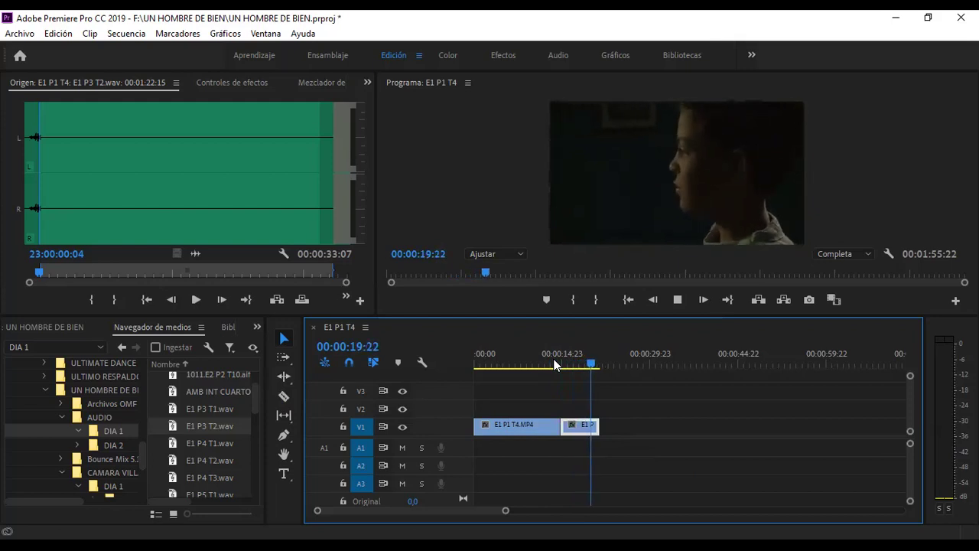
key(space)
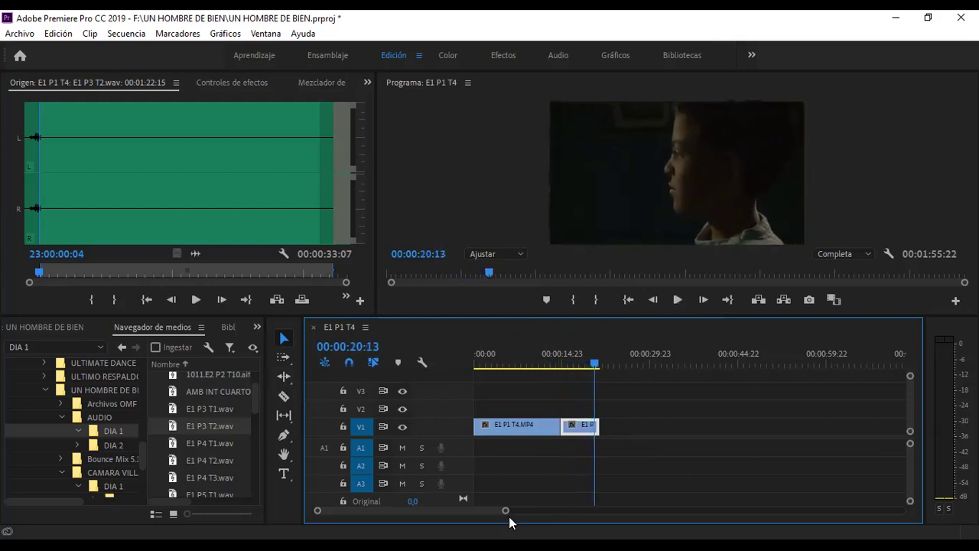
Play part of E1 P3 T2.MP4, trim its start edge slightly inward and extend it back to the original start.
drag(507, 511, 628, 514)
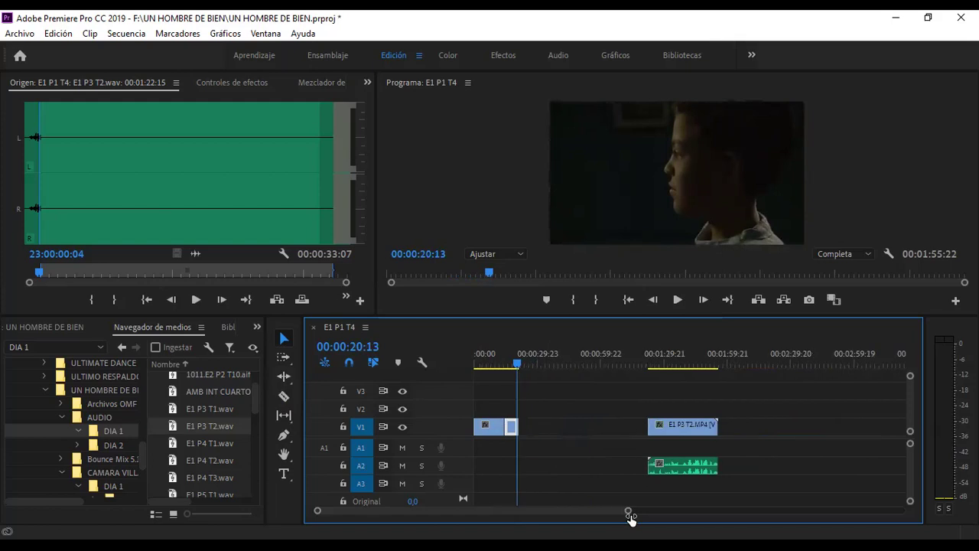
click(684, 366)
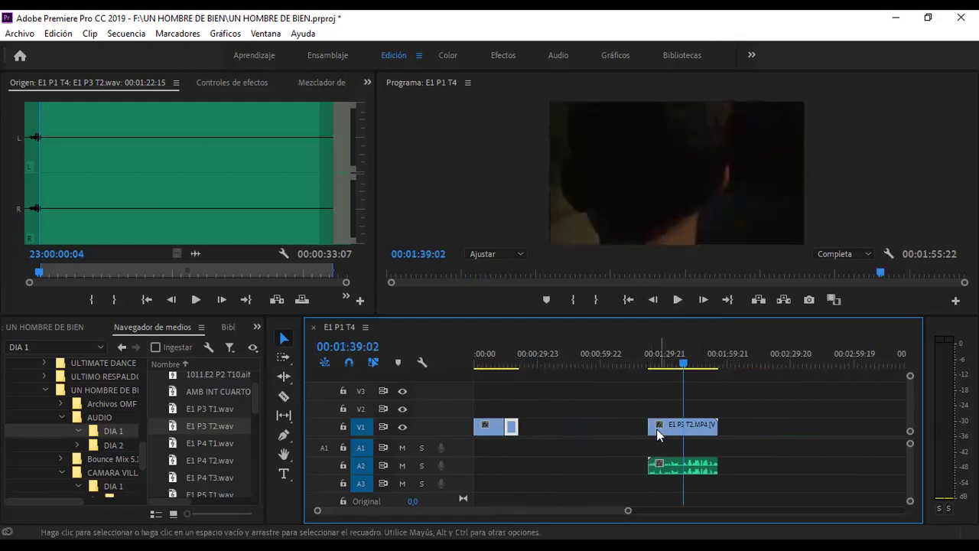
drag(628, 511, 566, 513)
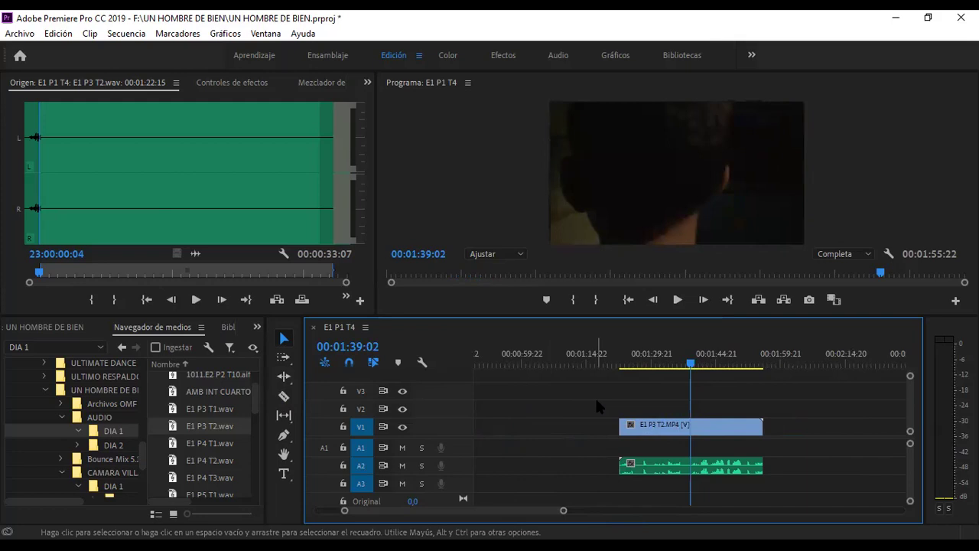
key(space)
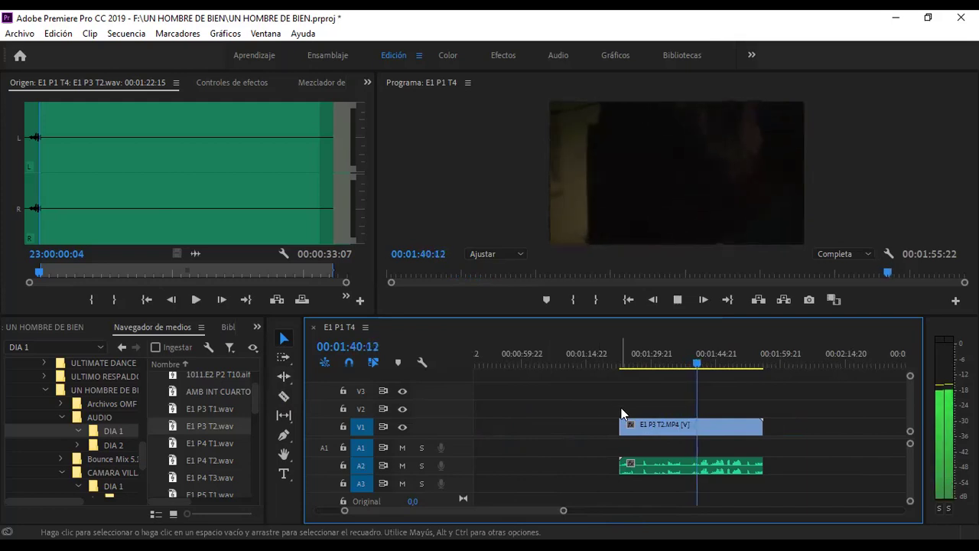
mouse_move(621, 421)
mouse_down()
mouse_move(689, 427)
mouse_move(620, 425)
mouse_up()
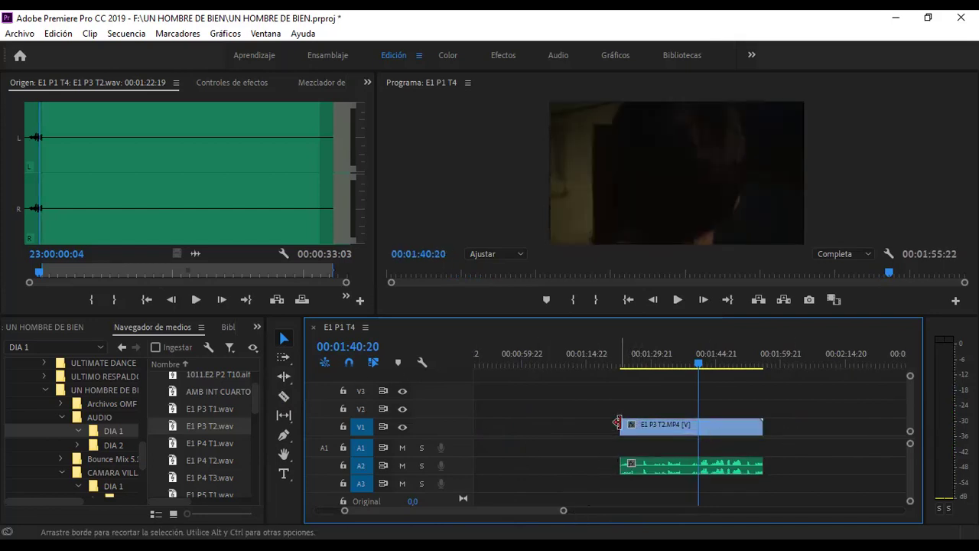
mouse_move(625, 425)
mouse_down()
mouse_move(659, 425)
mouse_move(619, 423)
mouse_up()
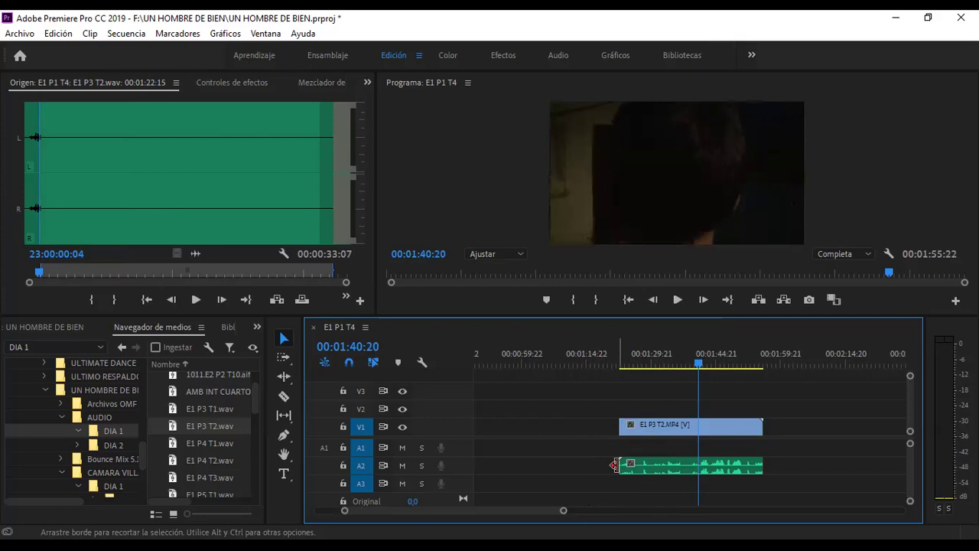
Cut off and delete the opening piece of E1 P3 T2.MP4 with its audio, and restore it by extending the clip's start edge.
click(283, 397)
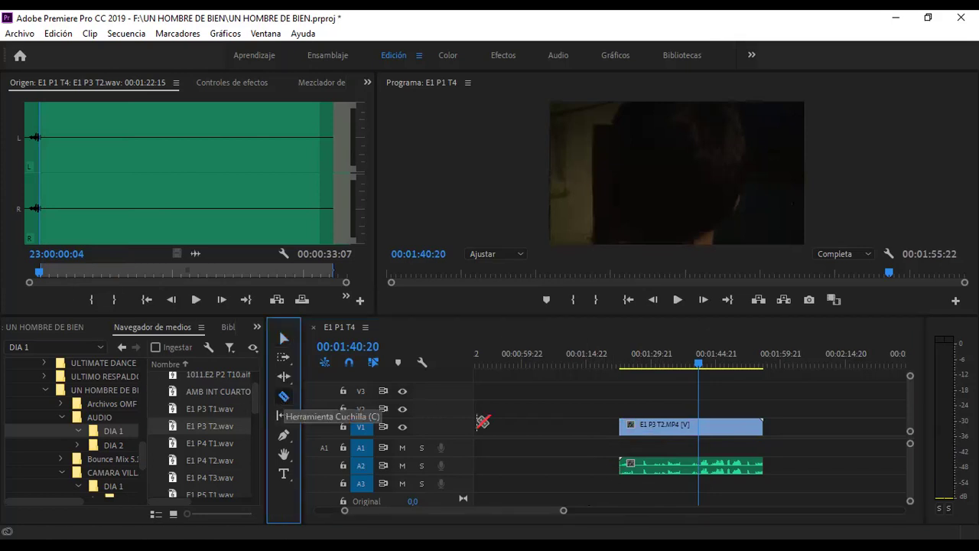
click(661, 425)
click(284, 338)
click(655, 426)
click(648, 428)
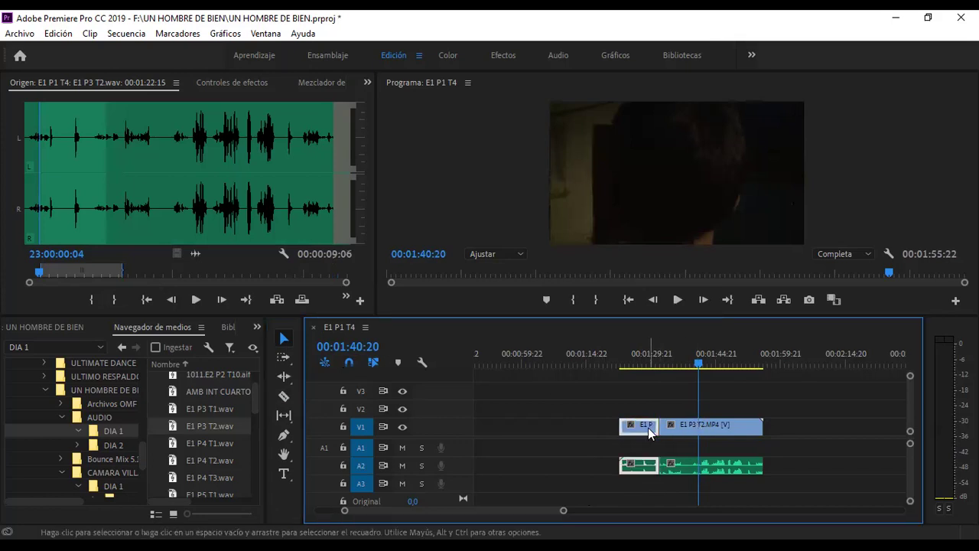
key(Delete)
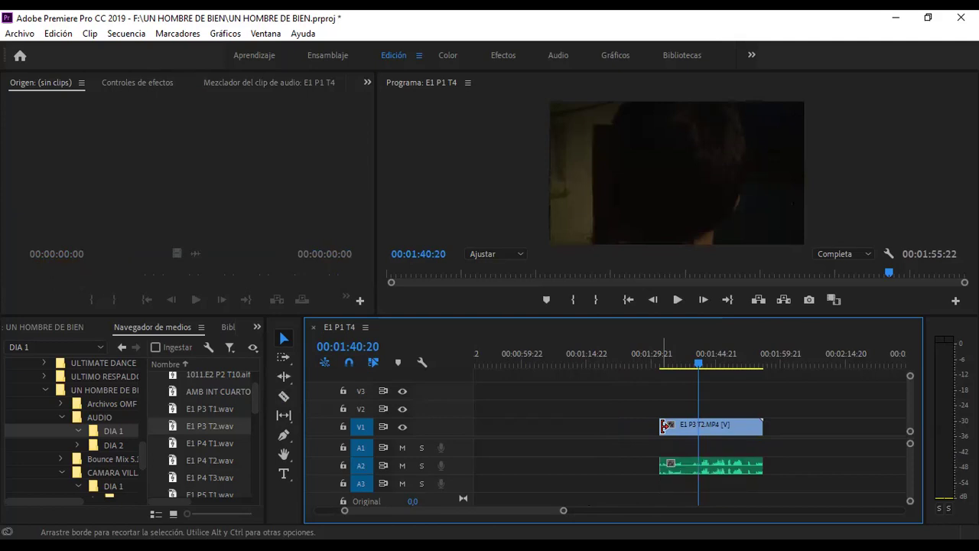
drag(662, 426, 620, 427)
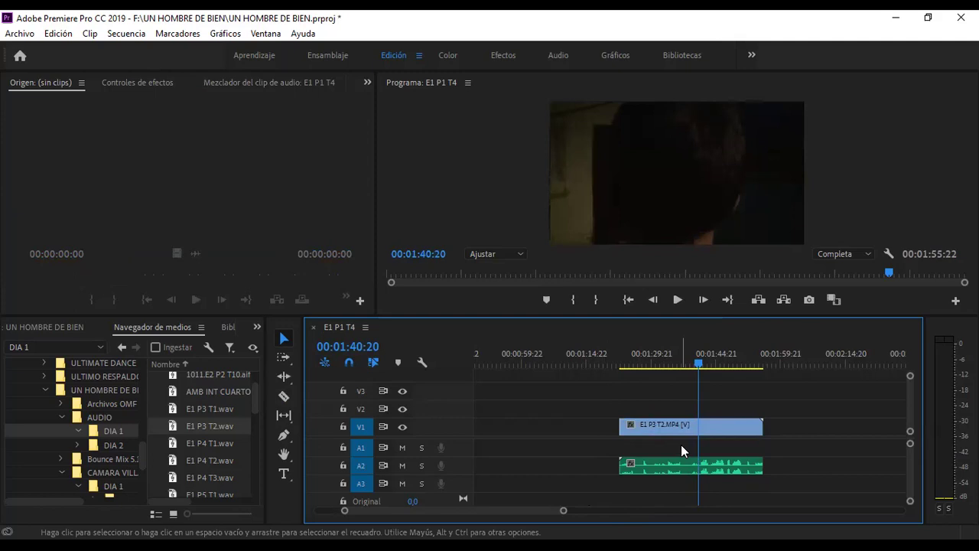
Split E1 P3 T2.MP4 and its linked audio with the Razor tool at 00:01:39:03 and near the end at 00:01:51:11.
click(687, 361)
key(space)
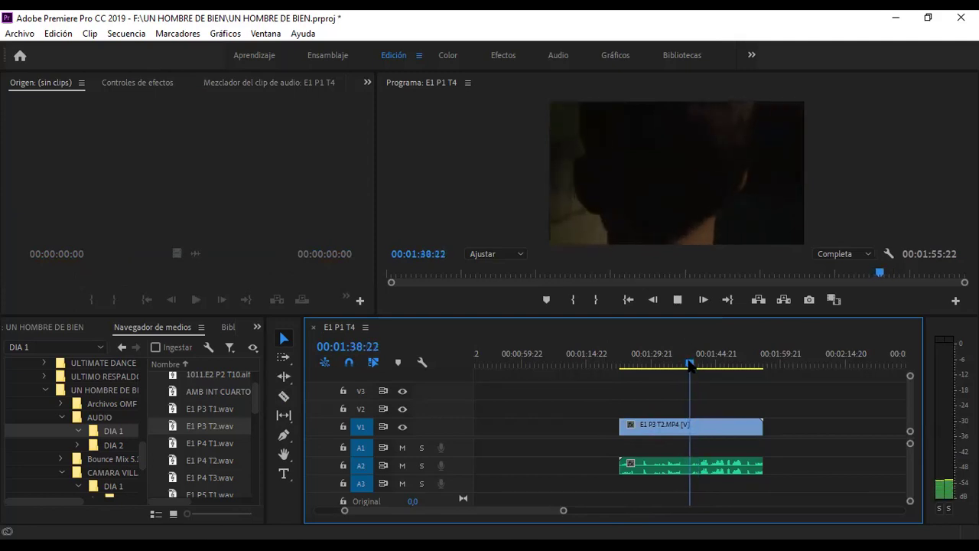
key(space)
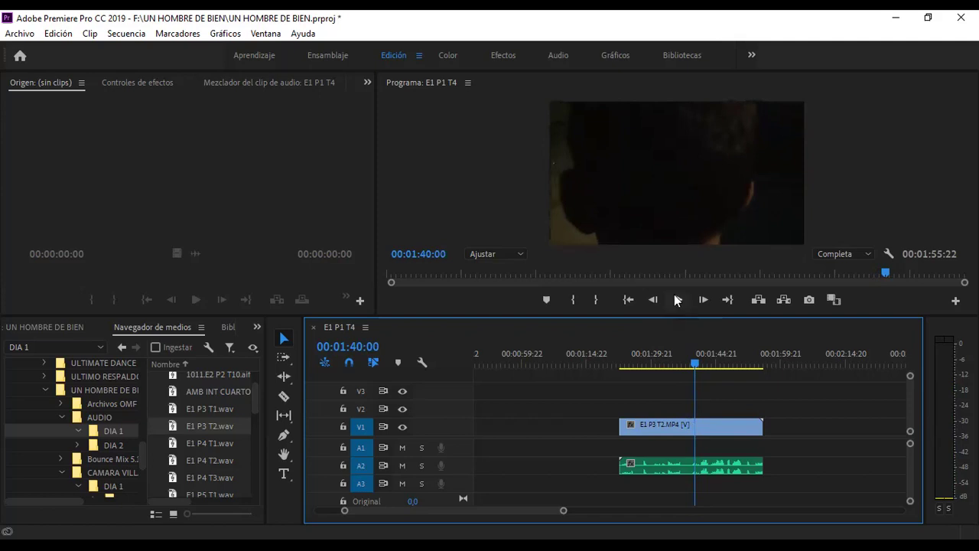
key(space)
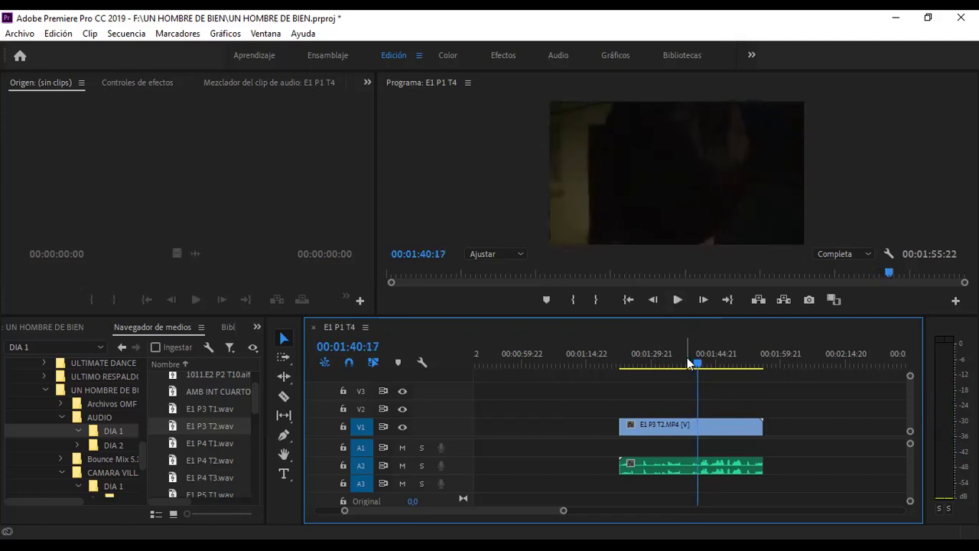
click(687, 357)
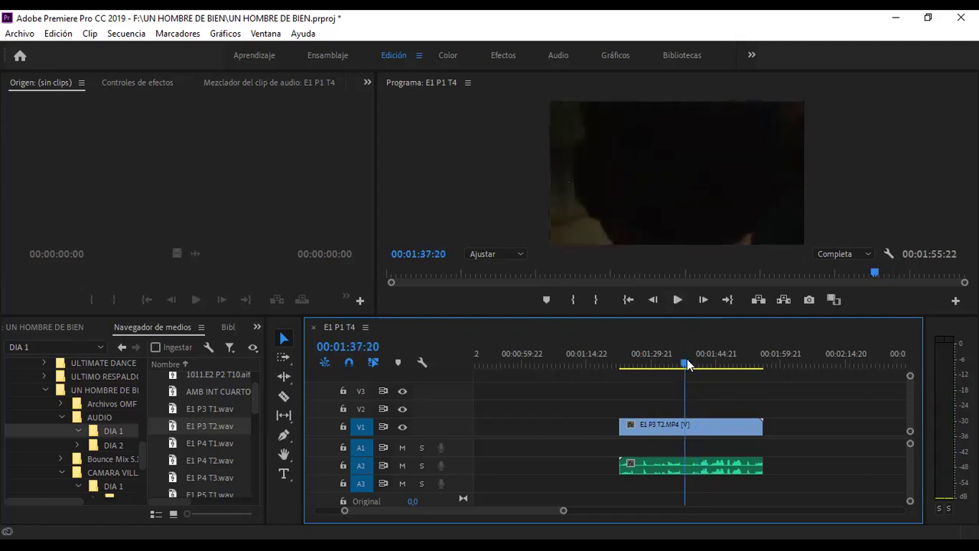
key(space)
key(space)
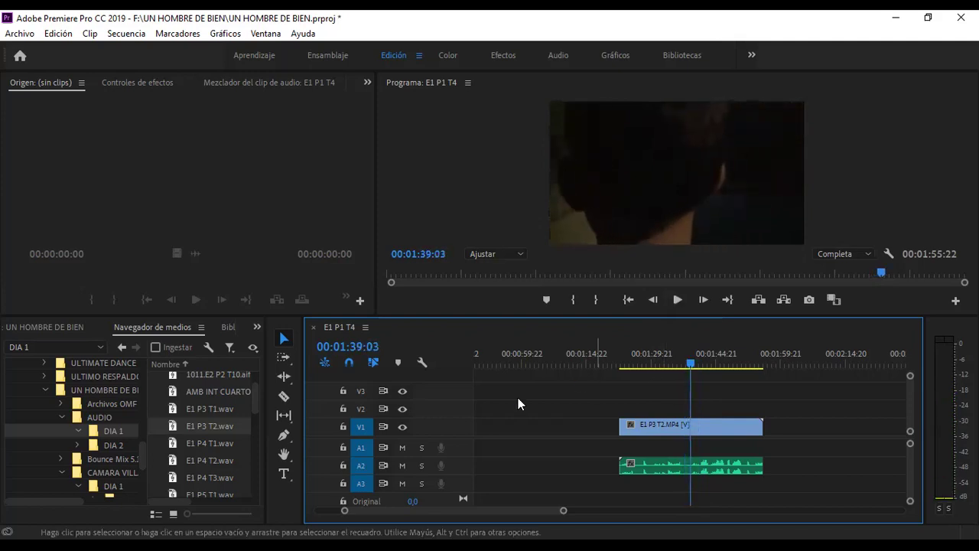
click(284, 395)
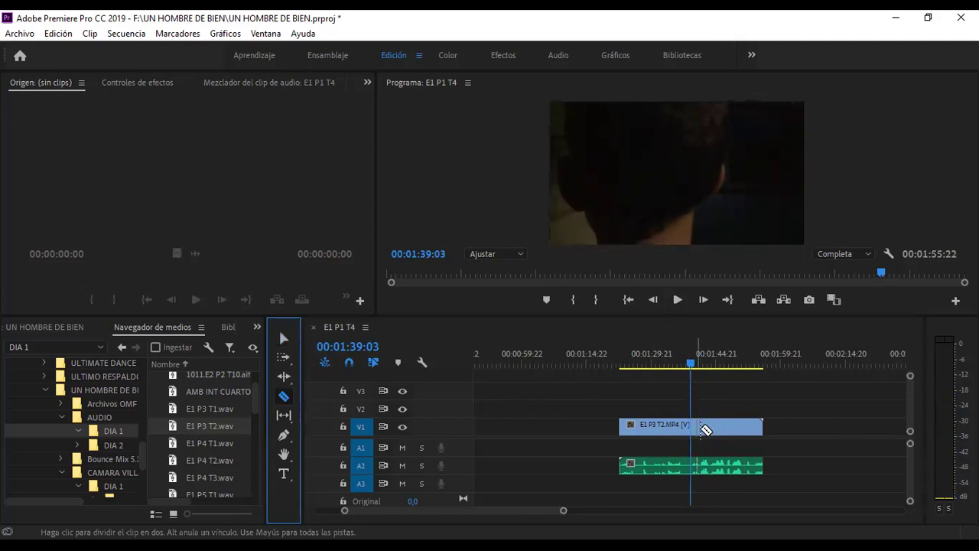
click(691, 428)
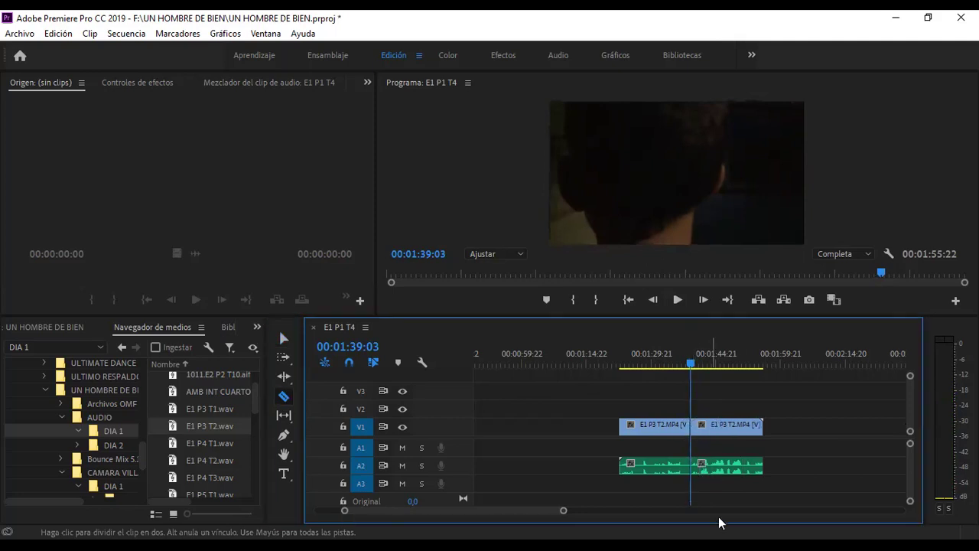
click(745, 430)
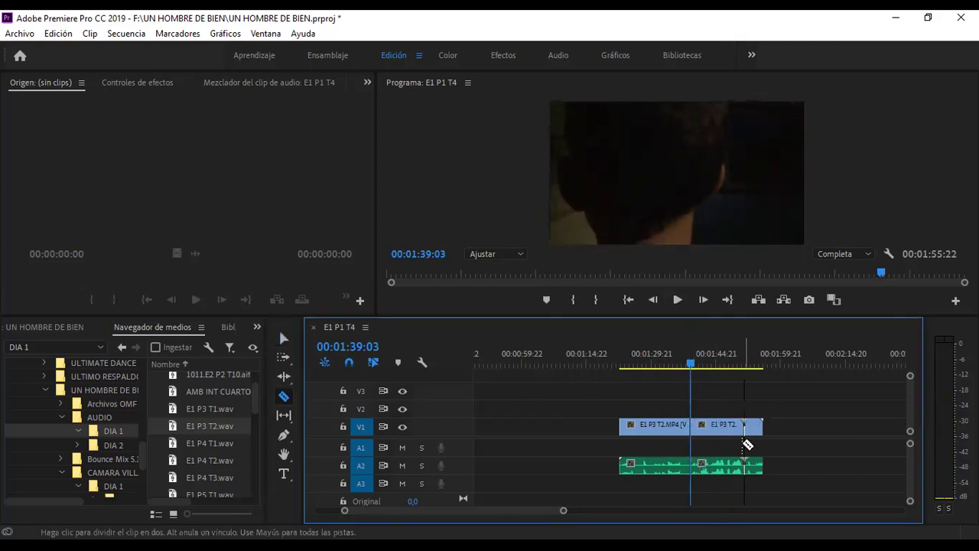
Delete the last and first pieces of the split E1 P3 T2.MP4 with their audio, keeping the middle piece.
click(284, 341)
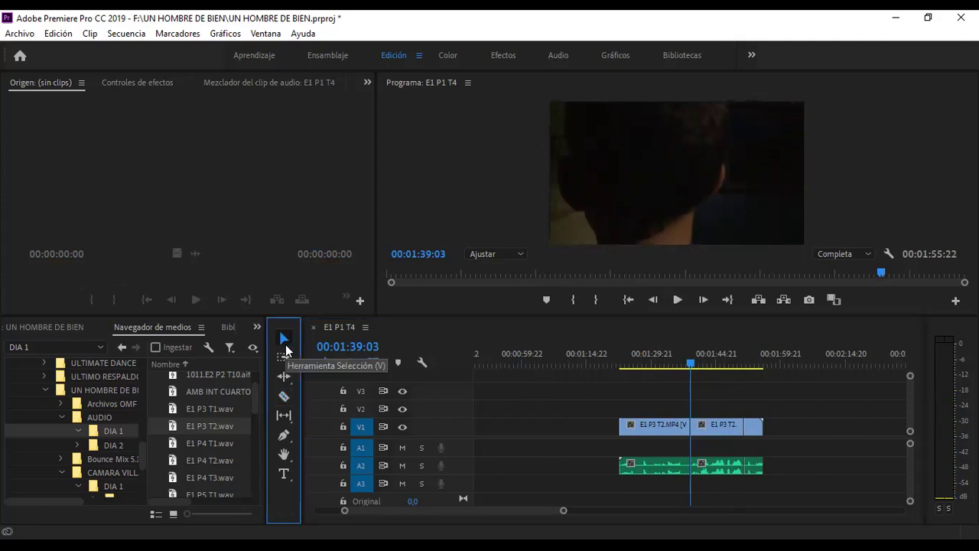
click(751, 428)
key(Delete)
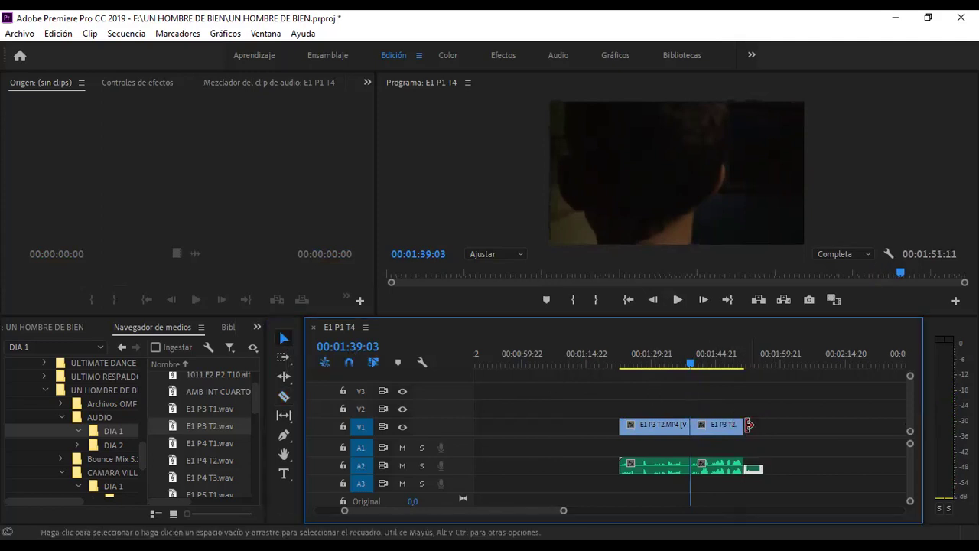
click(641, 424)
key(Delete)
Move the remaining E1 P3 T2.MP4 piece and its audio against the end of E1 P2 T3.MP4 and play the join from 00:00:17:19.
drag(563, 510, 647, 510)
drag(669, 430, 526, 436)
click(508, 353)
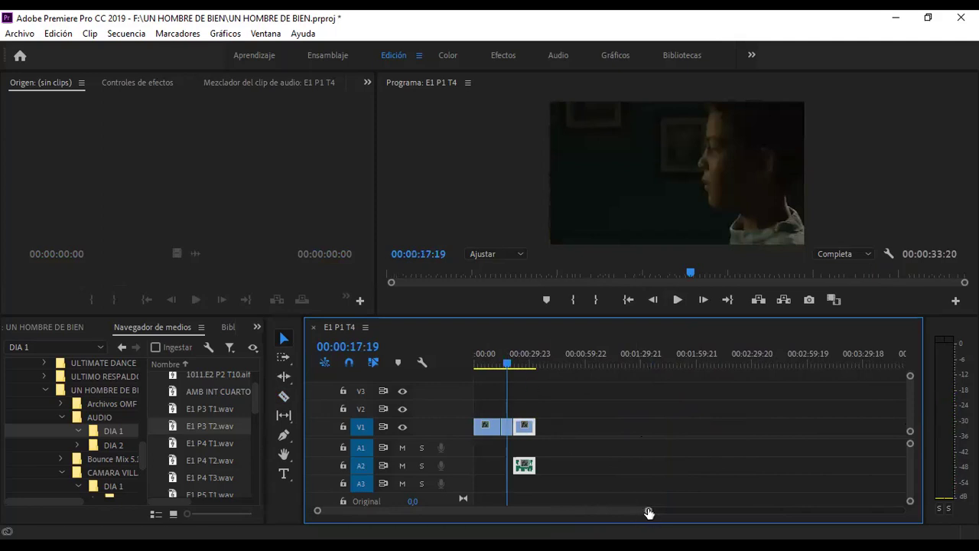
drag(649, 513, 586, 510)
key(space)
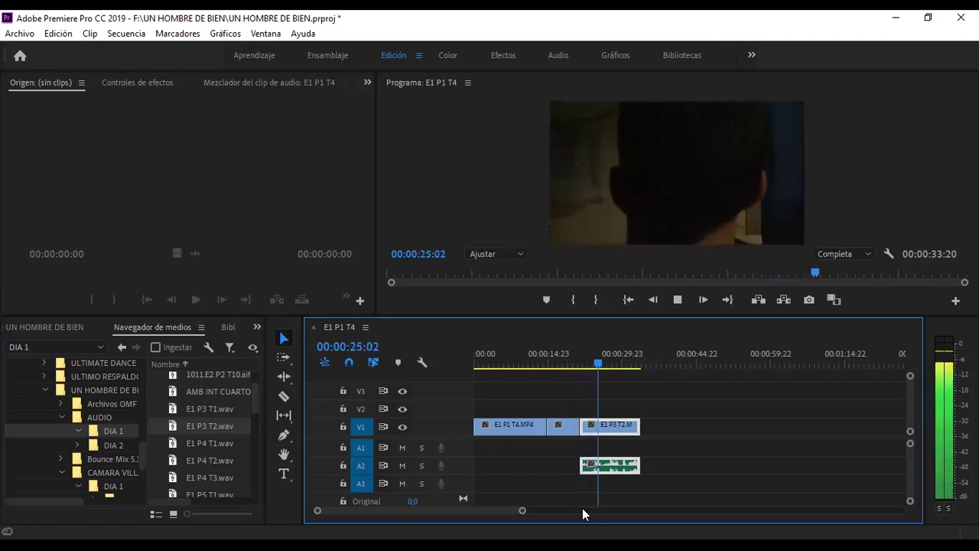
key(space)
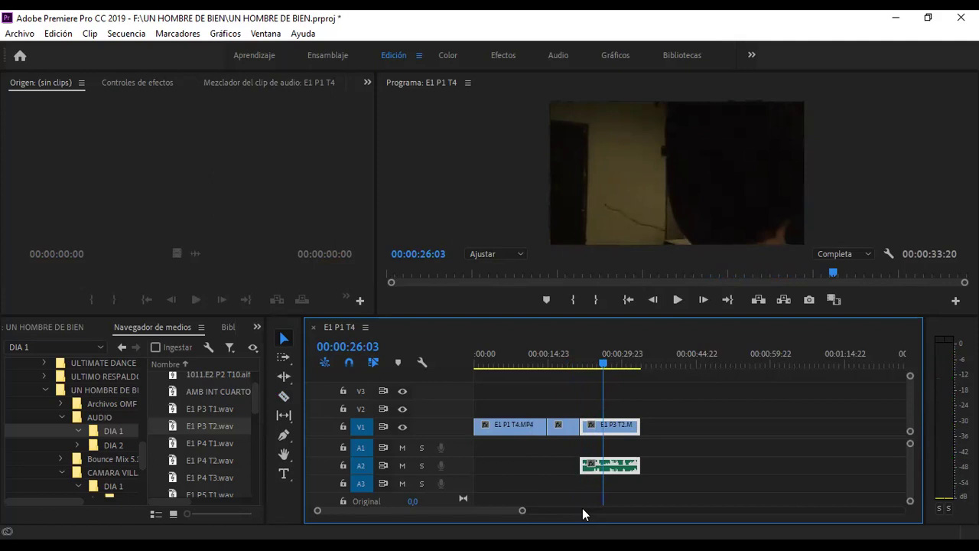
Replay the join between E1 P2 T3.MP4 and E1 P3 T2.MP4 several times, finally from 00:00:20:07.
click(549, 358)
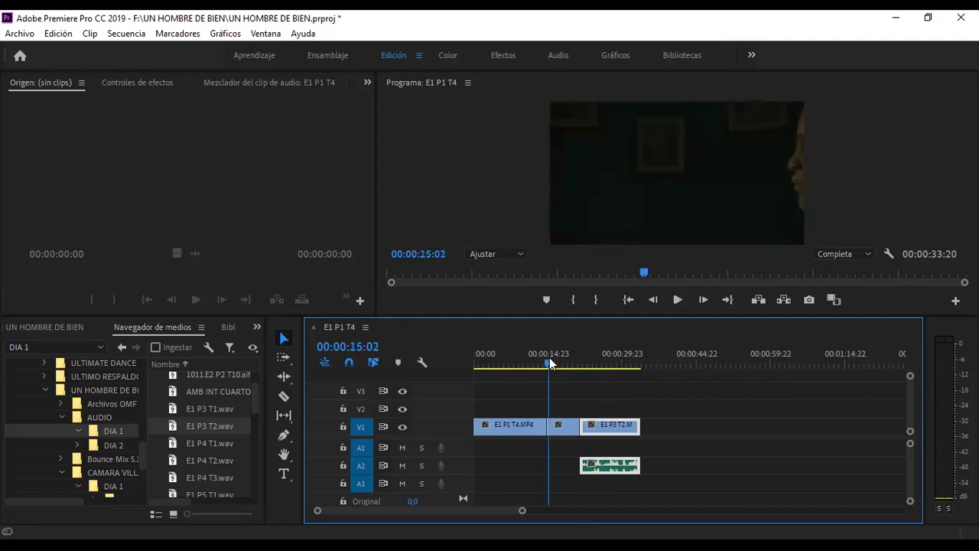
drag(550, 357, 573, 356)
key(space)
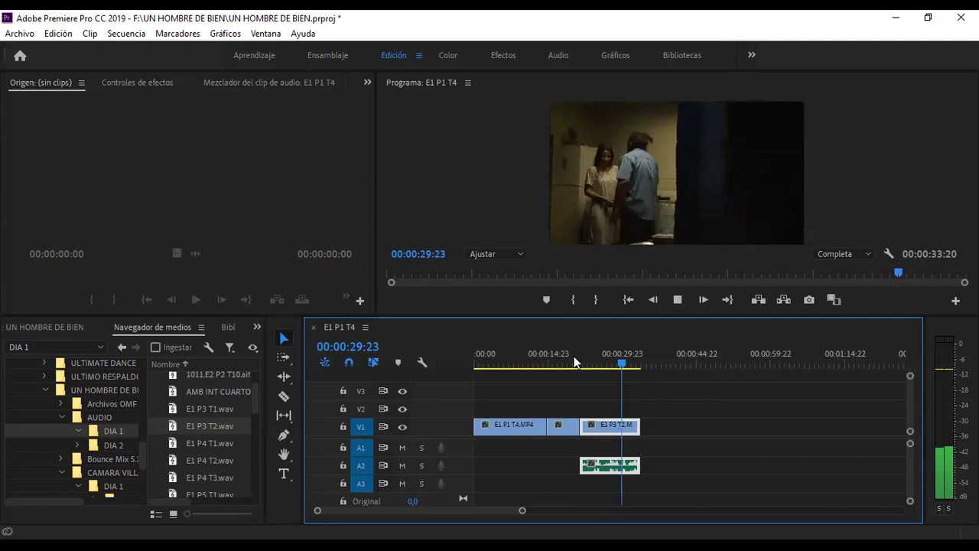
key(space)
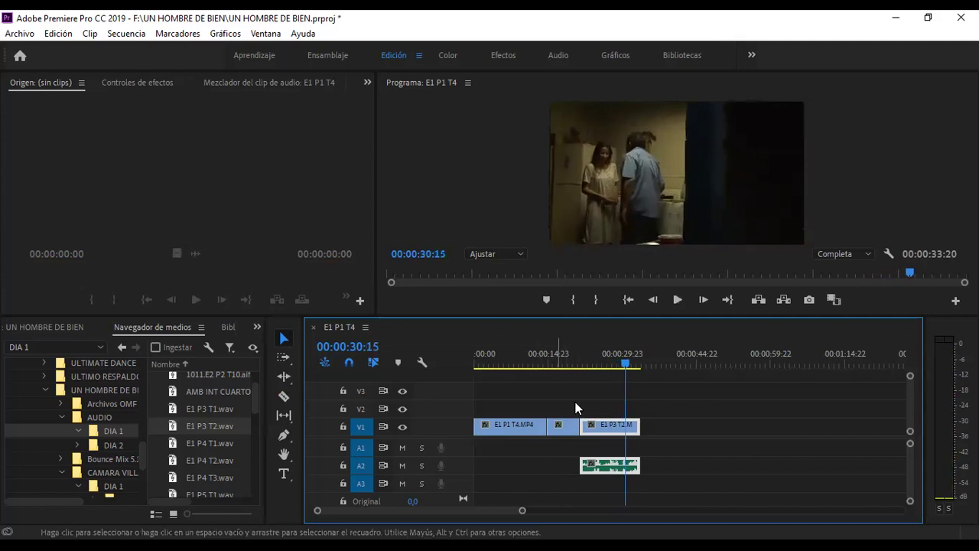
click(575, 357)
key(space)
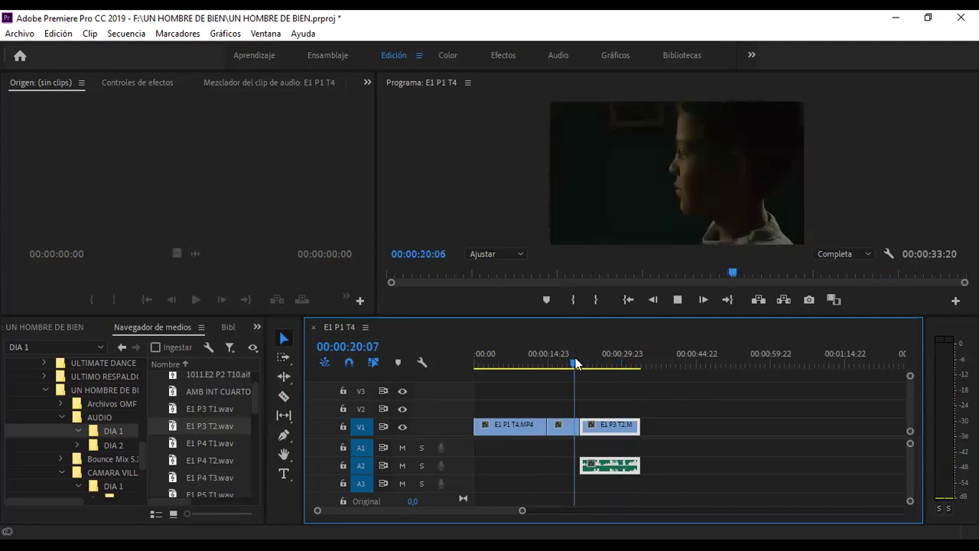
key(space)
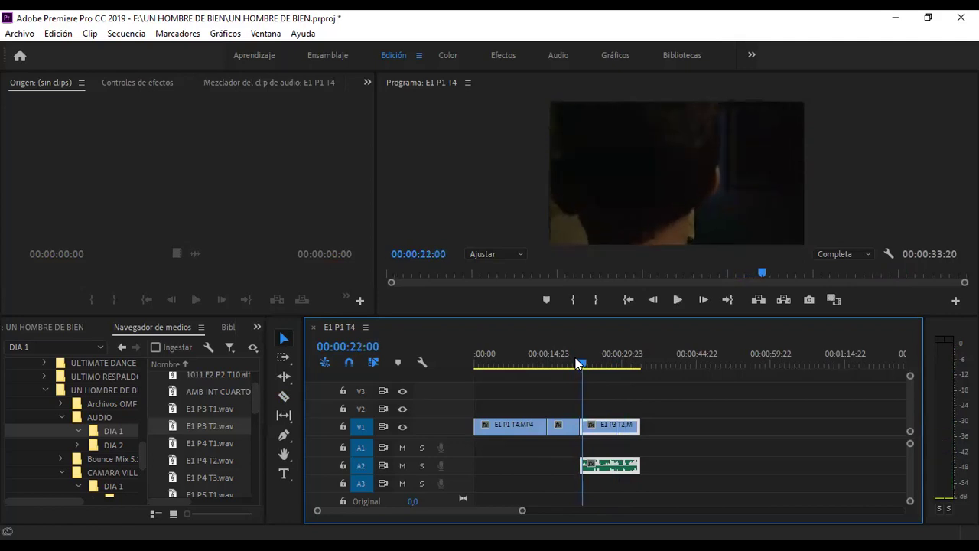
drag(522, 510, 496, 516)
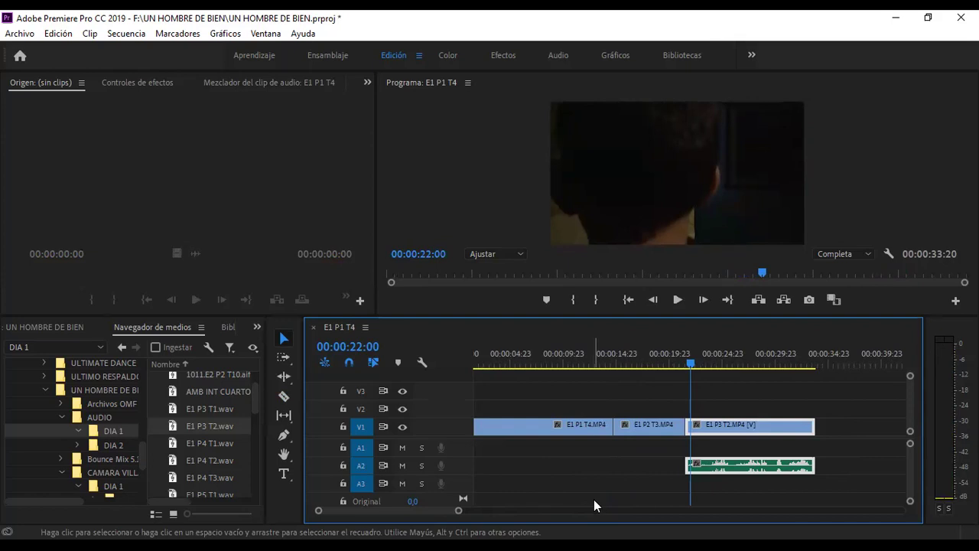
click(654, 389)
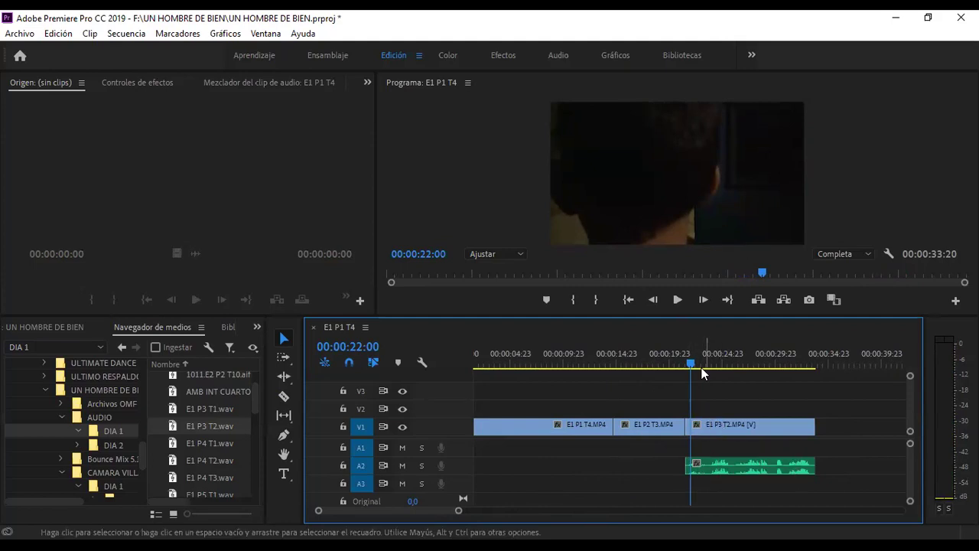
click(760, 427)
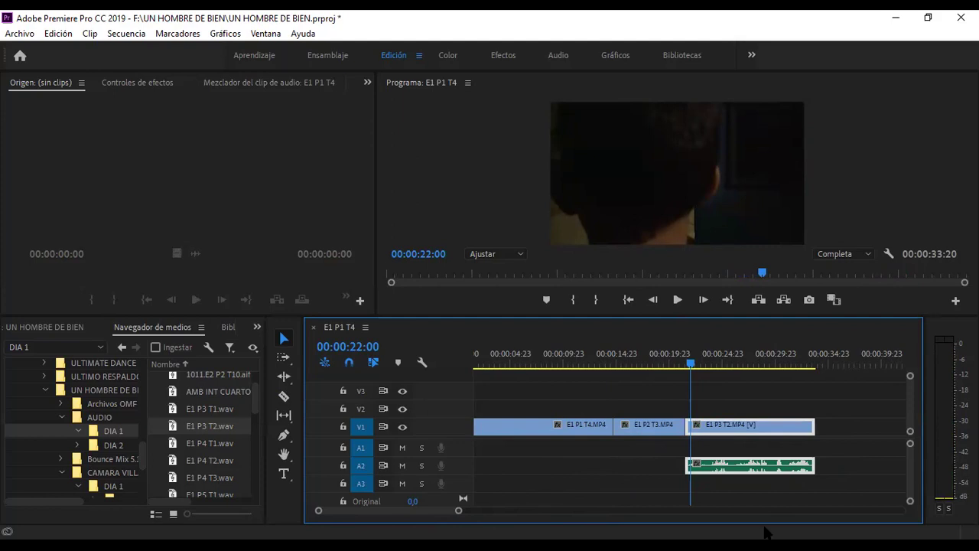
click(673, 363)
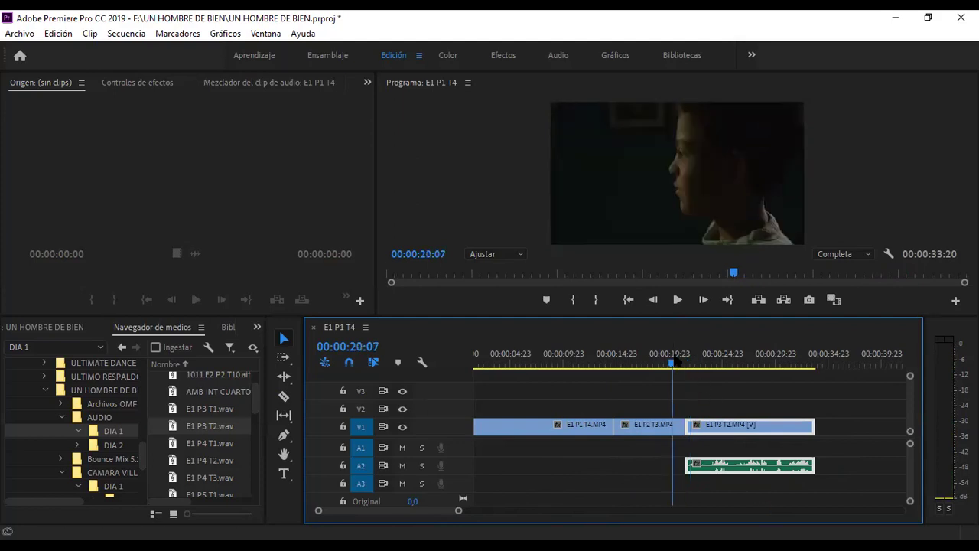
key(space)
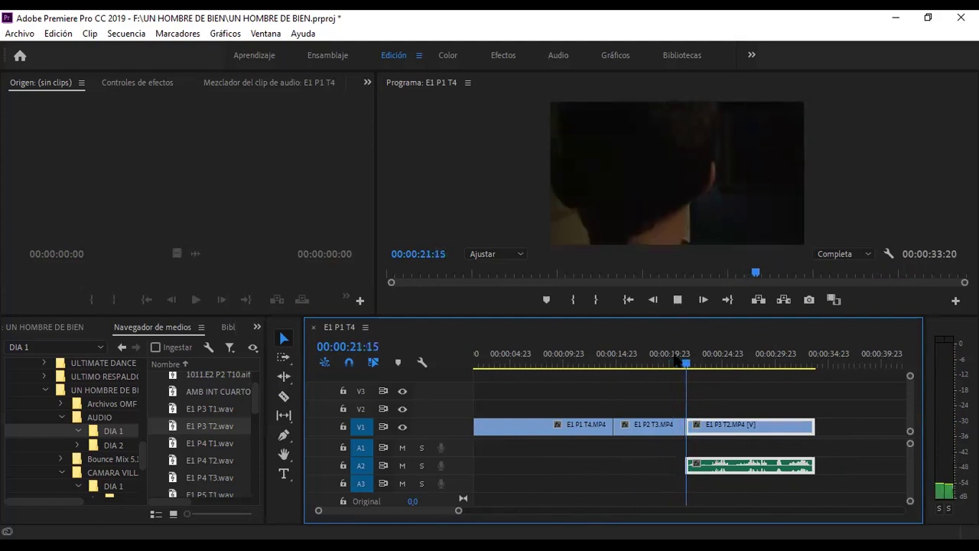
key(space)
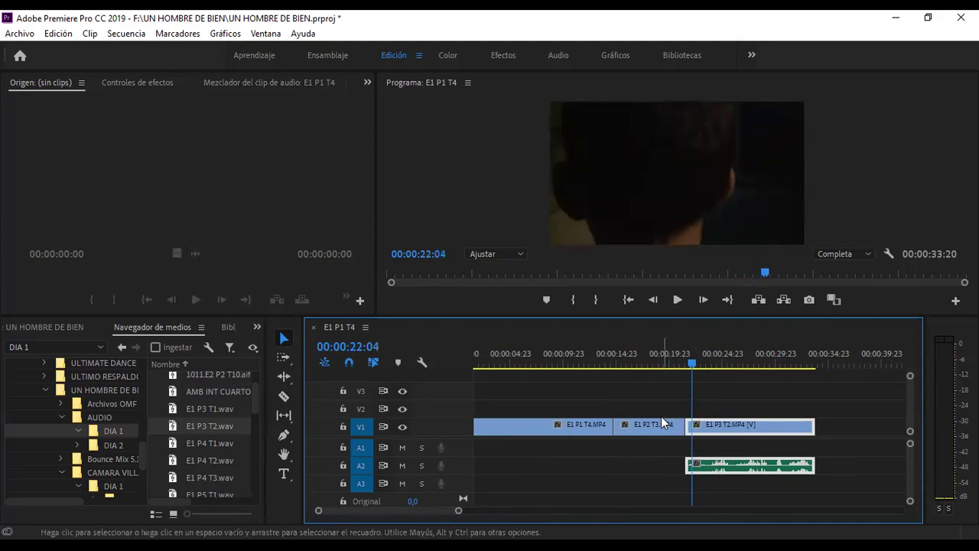
Move E1 P2 T3.MP4 straight up from track V1 to track V2, keeping its position in time.
click(658, 424)
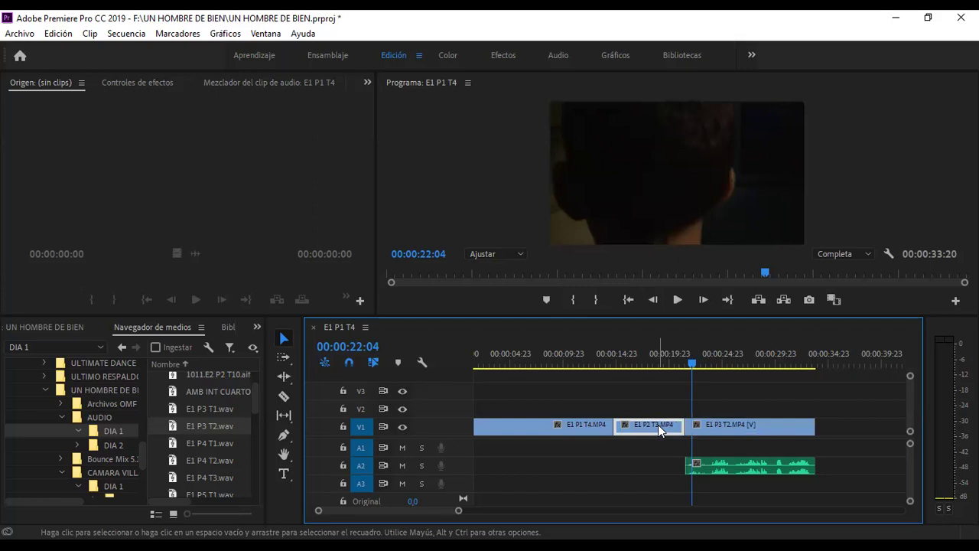
drag(656, 425, 656, 416)
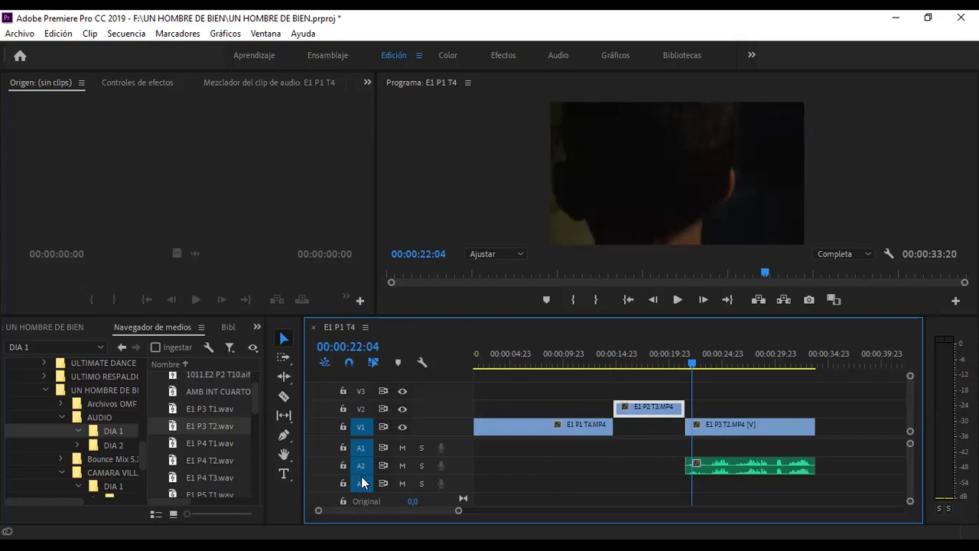
key(ctrl+s)
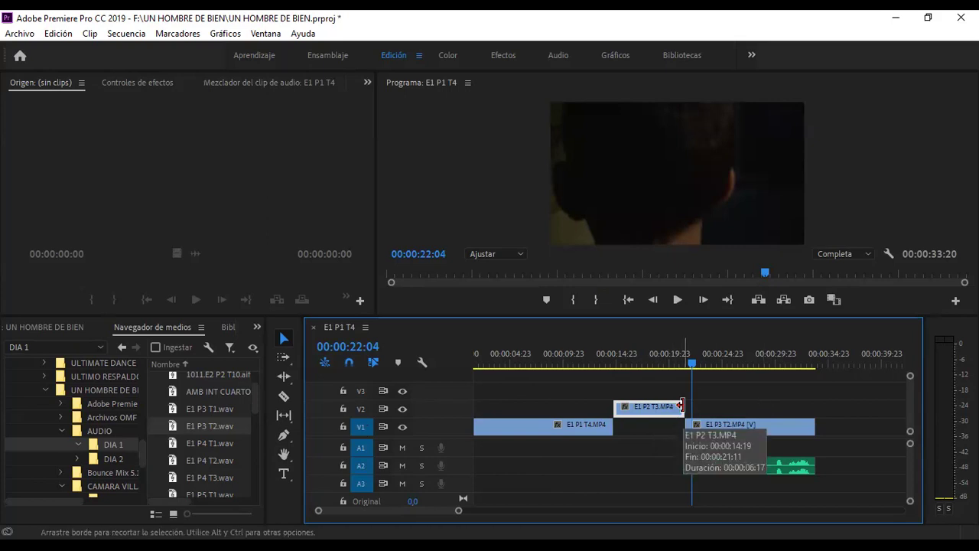
Extend the end of E1 P2 T3.MP4 by 00:00:02:07 over E1 P3 T2.MP4, giving it a duration of 00:00:09:00.
drag(681, 406, 706, 408)
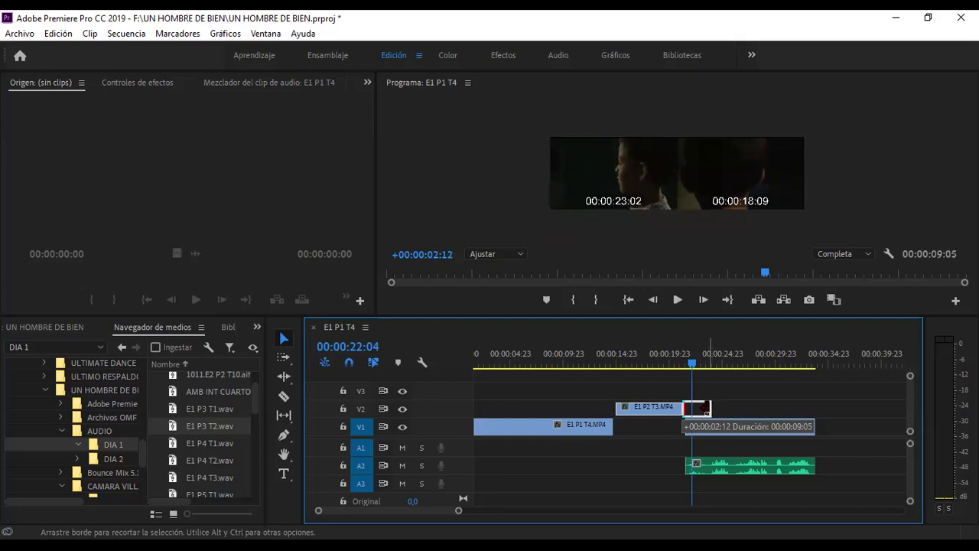
drag(707, 408, 707, 408)
mouse_move(704, 407)
mouse_down()
mouse_move(695, 406)
mouse_move(748, 396)
mouse_move(708, 398)
mouse_up()
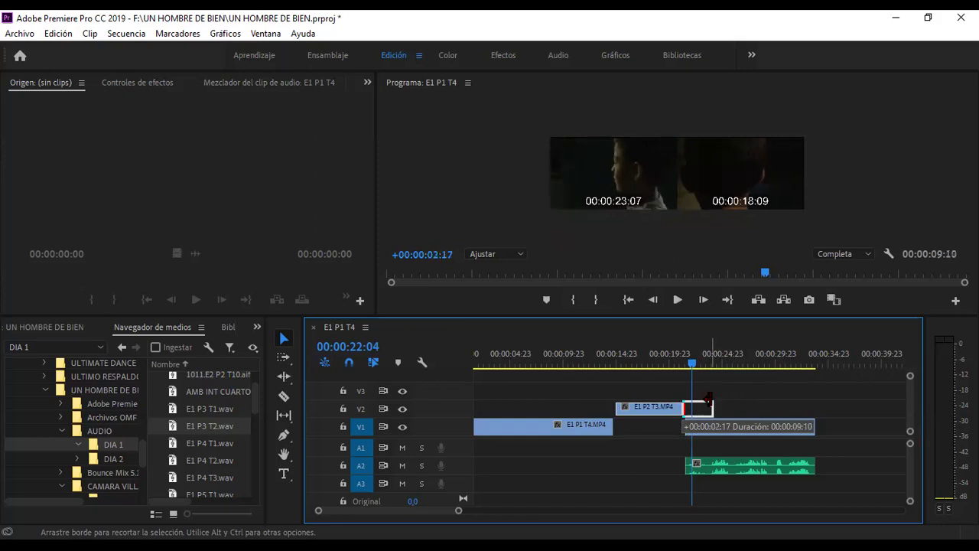
mouse_move(707, 398)
mouse_down()
mouse_move(681, 398)
mouse_move(702, 398)
mouse_up()
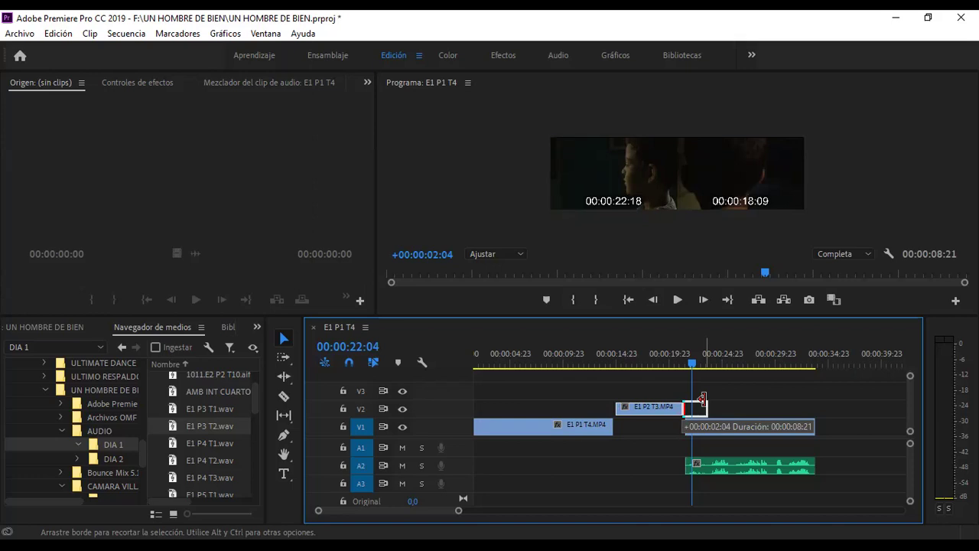
mouse_move(703, 398)
mouse_down()
mouse_move(728, 395)
mouse_move(704, 397)
mouse_up()
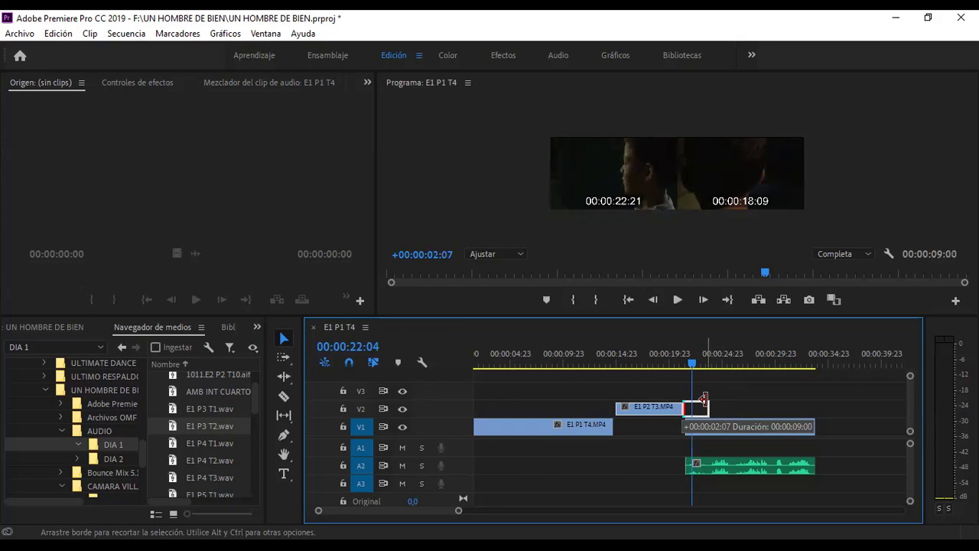
drag(703, 397, 704, 397)
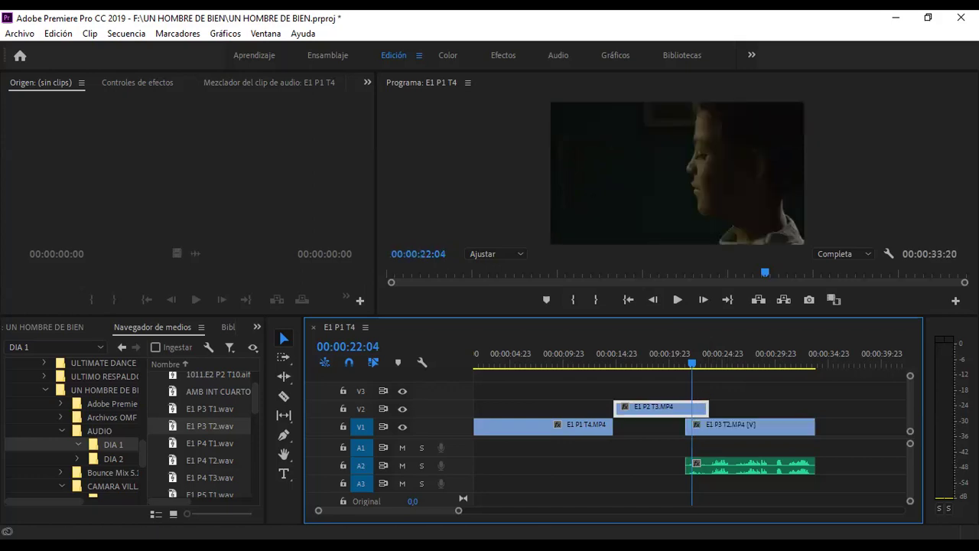
Play the overlap of E1 P2 T3.MP4 and E1 P3 T2.MP4 from its start and again from 00:00:23:08.
click(683, 353)
key(space)
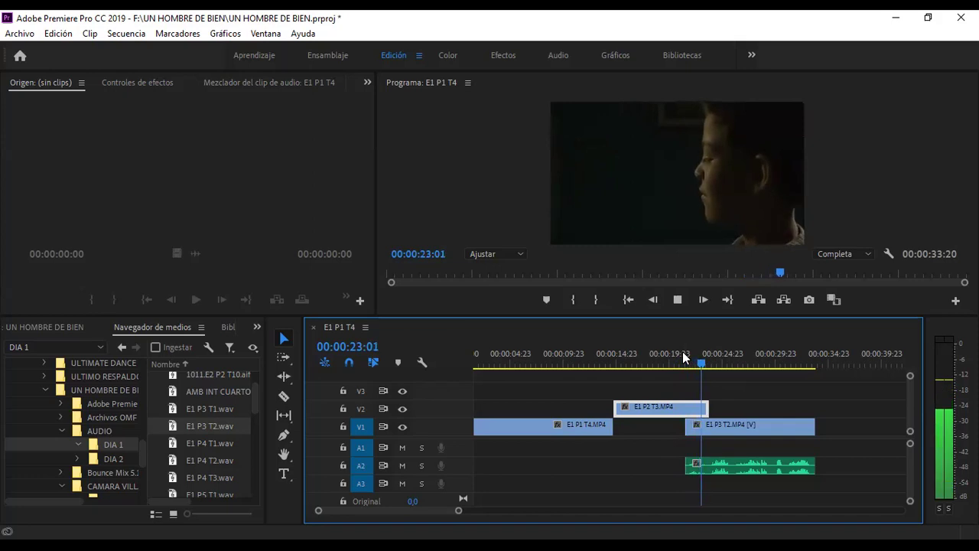
click(682, 353)
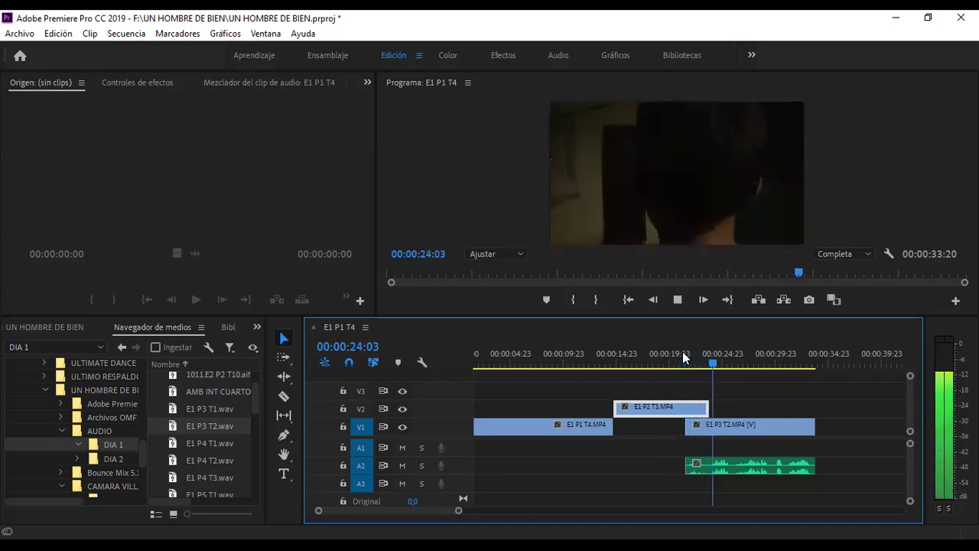
key(space)
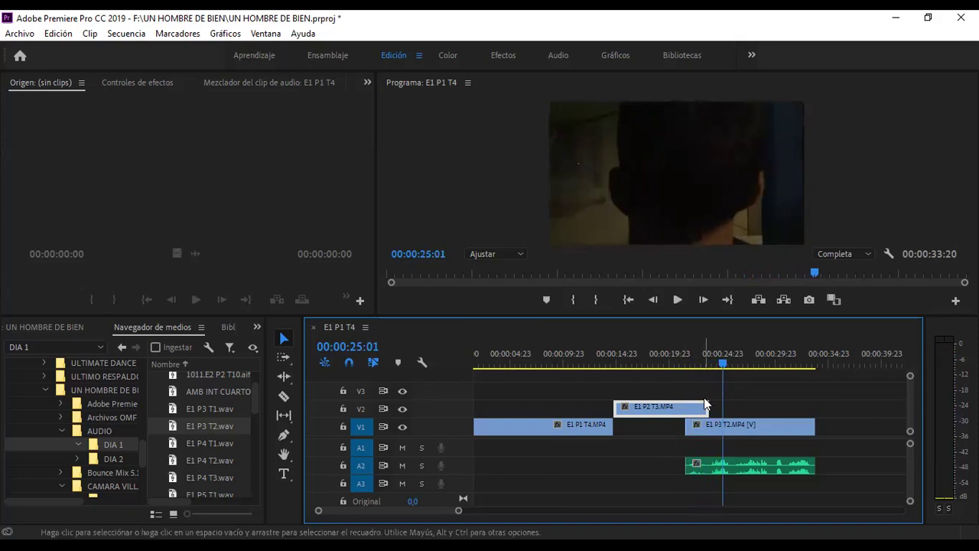
click(705, 351)
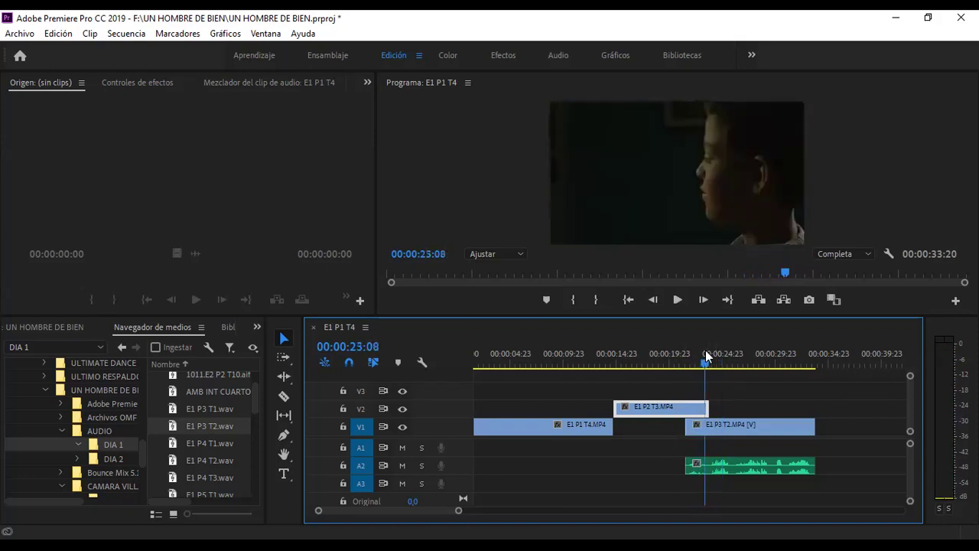
key(space)
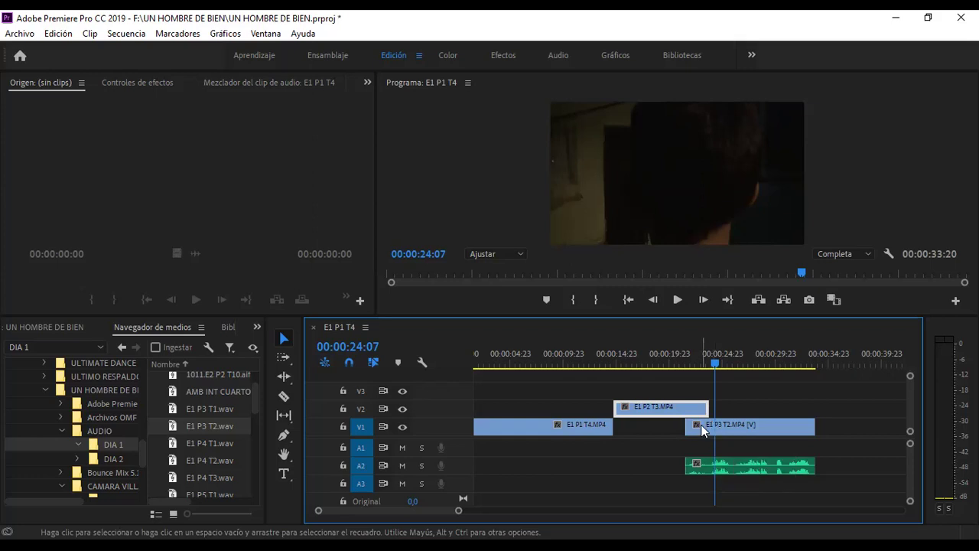
Unlink E1 P3 T2.MP4 from its audio and trim only the video's start to the end of E1 P2 T3.MP4.
click(733, 425)
right_click(732, 424)
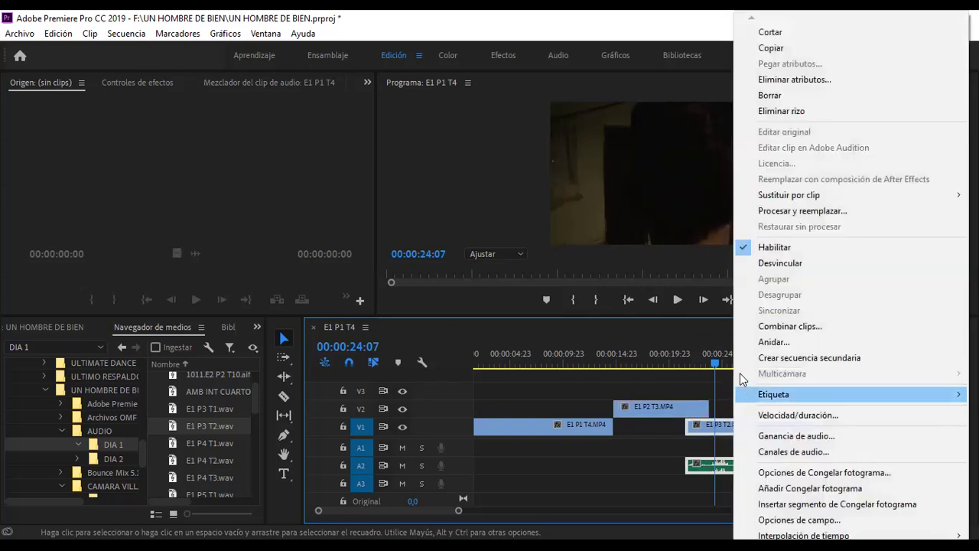
click(787, 264)
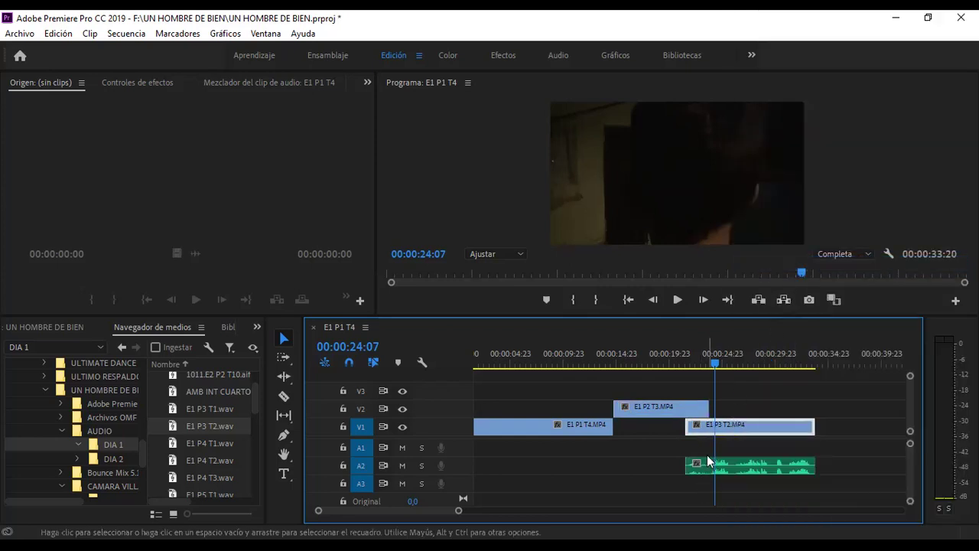
drag(688, 425, 711, 426)
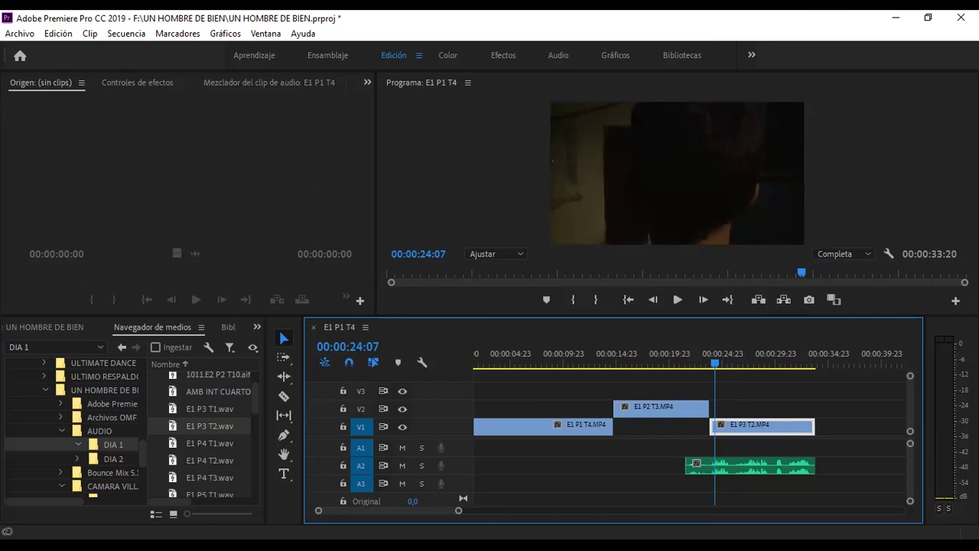
Extend the start of E1 P3 T2.MP4 back to the beginning of its audio and link the two again.
drag(711, 424, 686, 424)
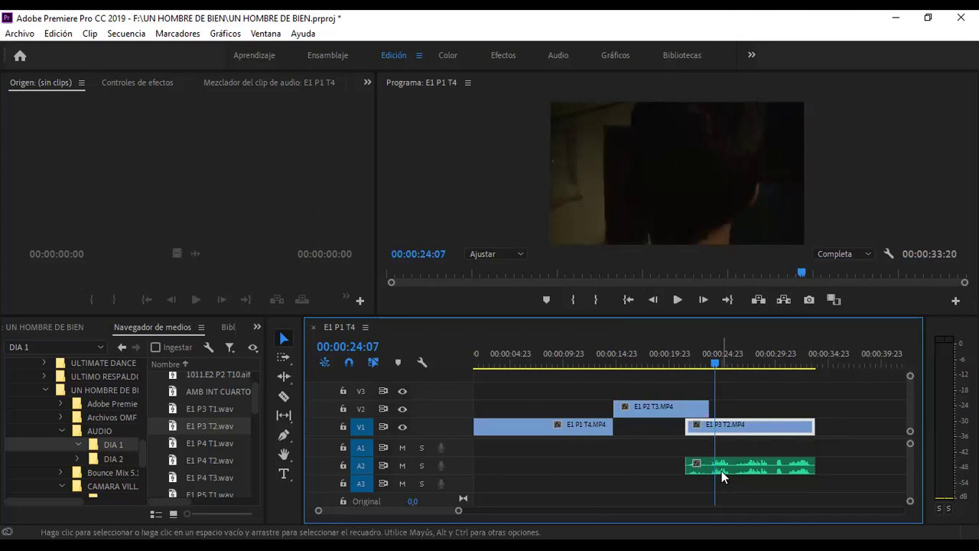
click(722, 475)
right_click(722, 475)
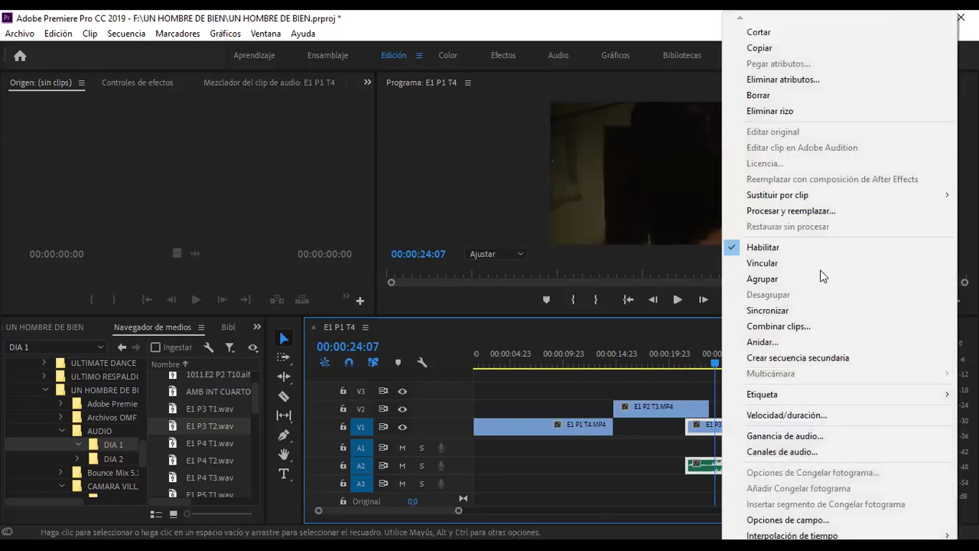
click(804, 263)
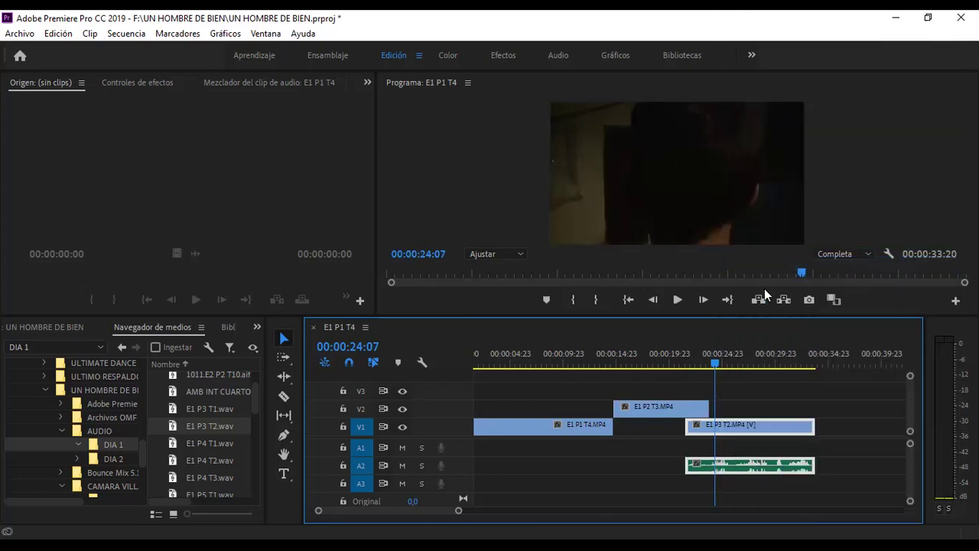
Play from 00:00:21:09 to hear the E1 P3 T2.MP4 audio under the overlapping E1 P2 T3.MP4 image.
click(684, 364)
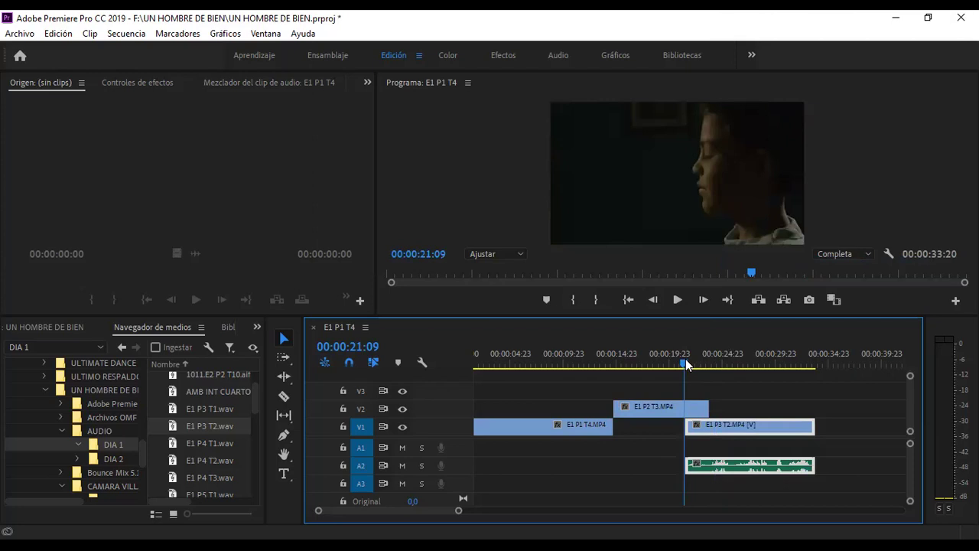
key(space)
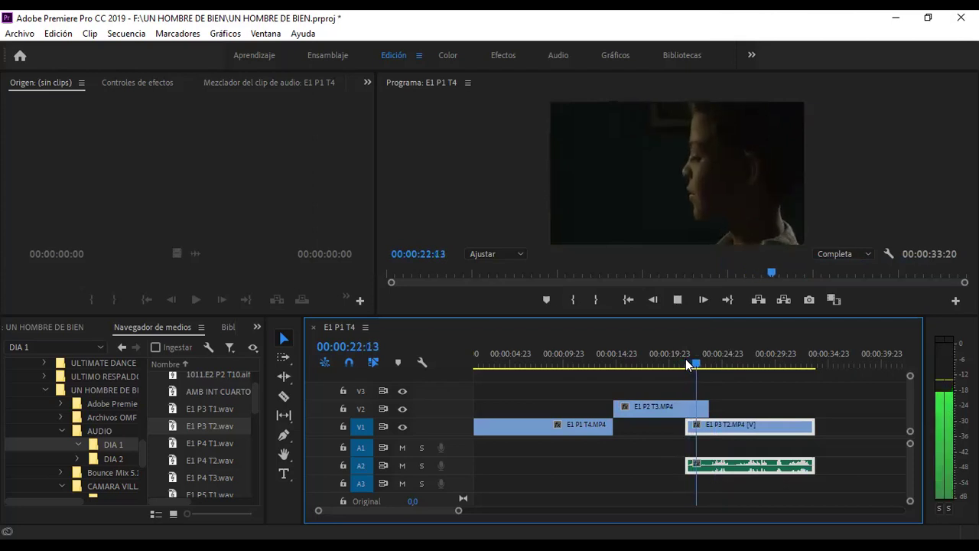
key(space)
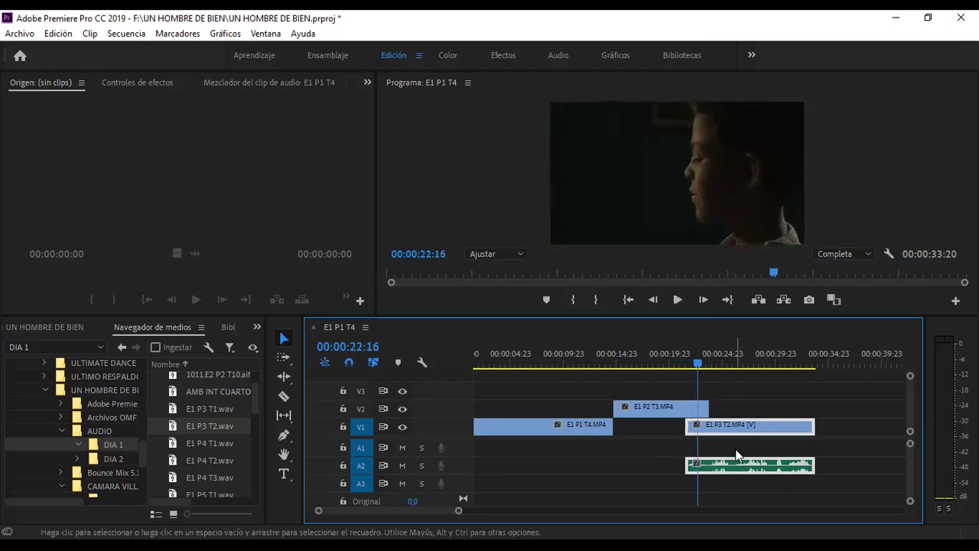
Show the effect controls of E1 P2 T3.MP4 on track V2, with its motion and opacity properties.
click(664, 409)
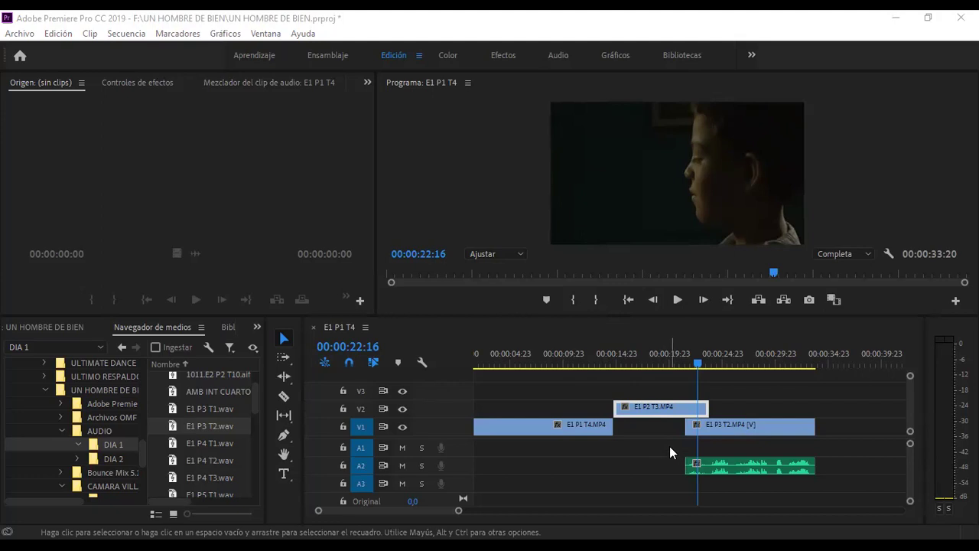
click(367, 82)
click(368, 110)
click(632, 406)
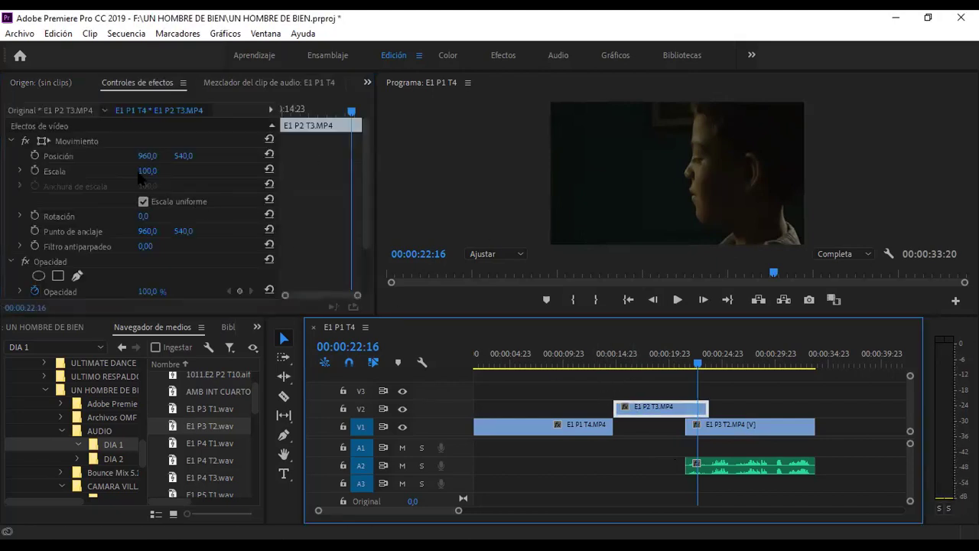
Try shrinking the image of E1 P2 T3.MP4 to a scale of 32, and restore its scale to 100.
drag(148, 171, 191, 260)
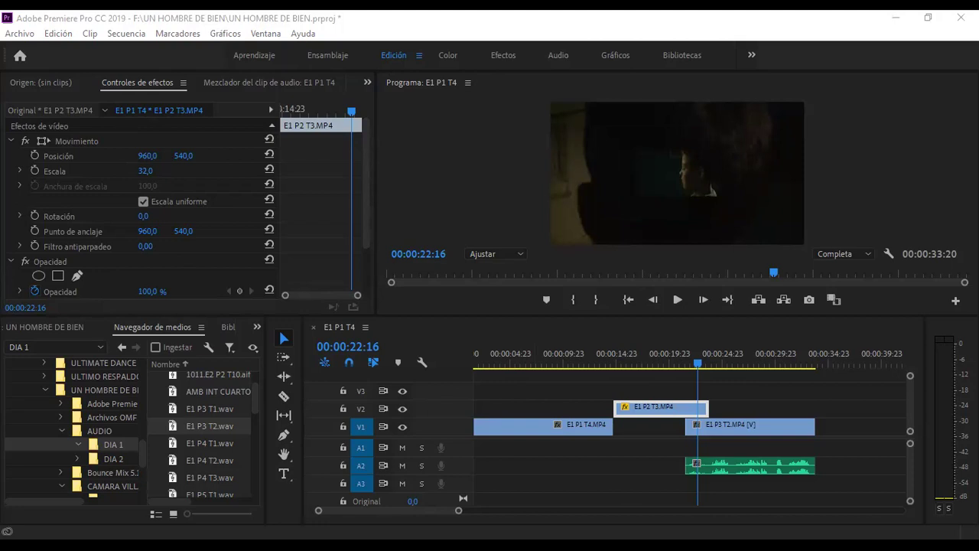
click(157, 171)
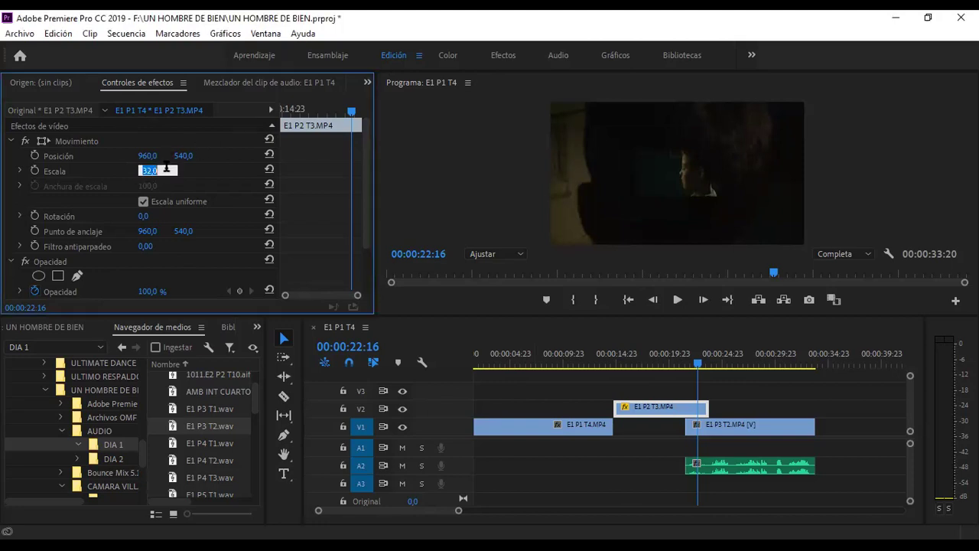
text(100)
key(Return)
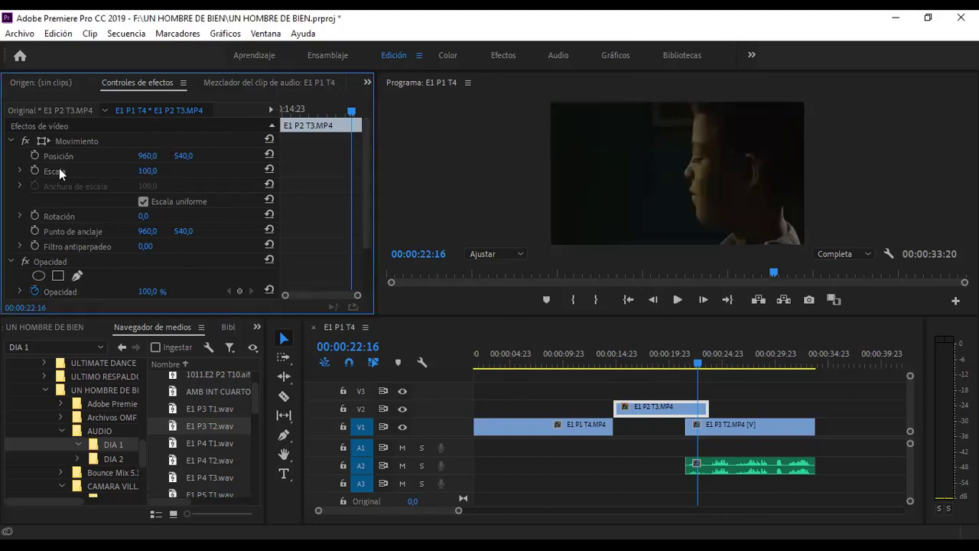
click(685, 364)
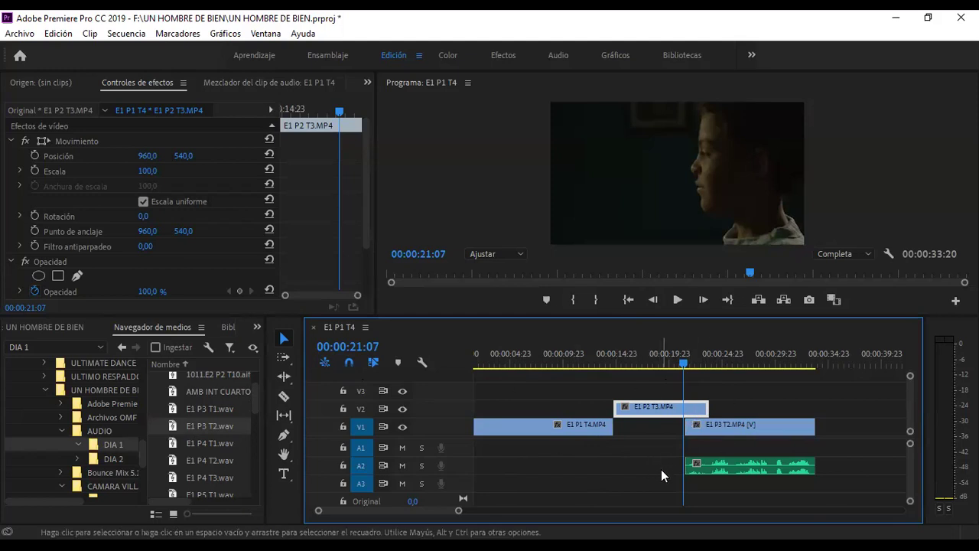
click(715, 425)
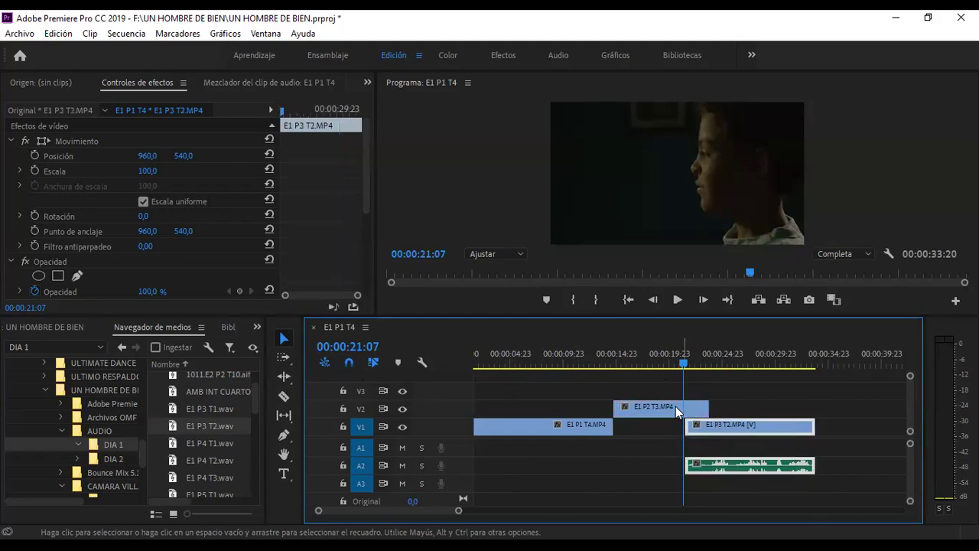
click(676, 406)
click(715, 426)
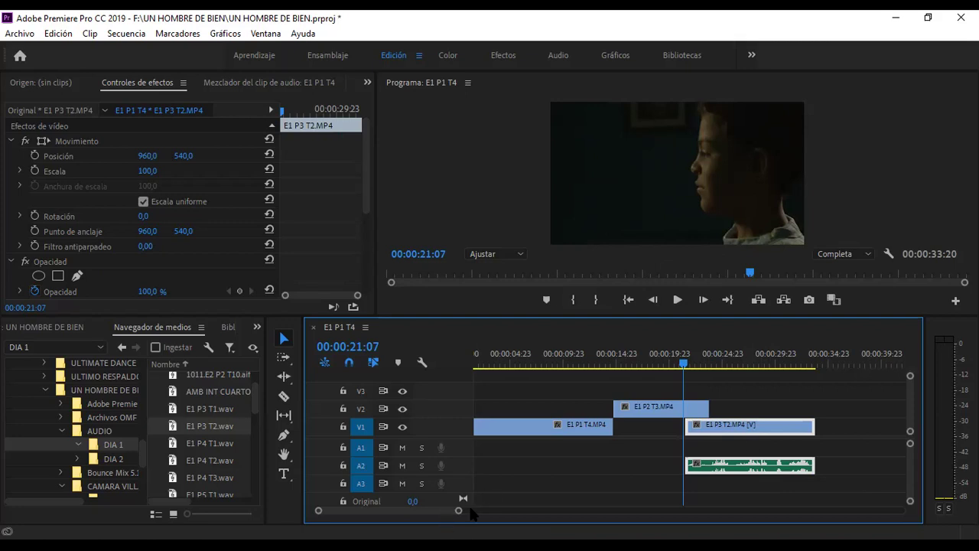
Browse to the DIA 1 folder inside the CAMARA VILLA footage folder of the project media.
mouse_move(459, 510)
mouse_down()
mouse_move(570, 505)
mouse_move(536, 503)
mouse_up()
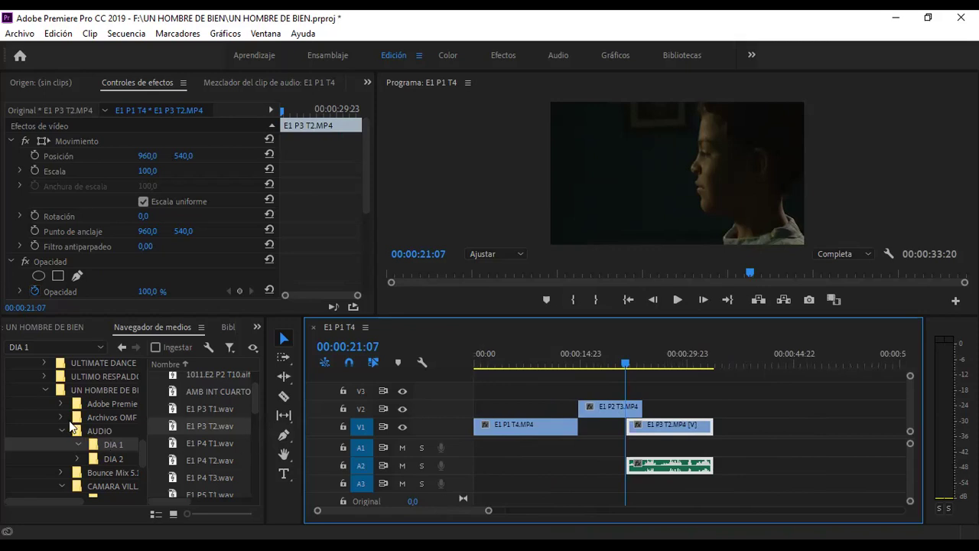
click(48, 371)
click(47, 370)
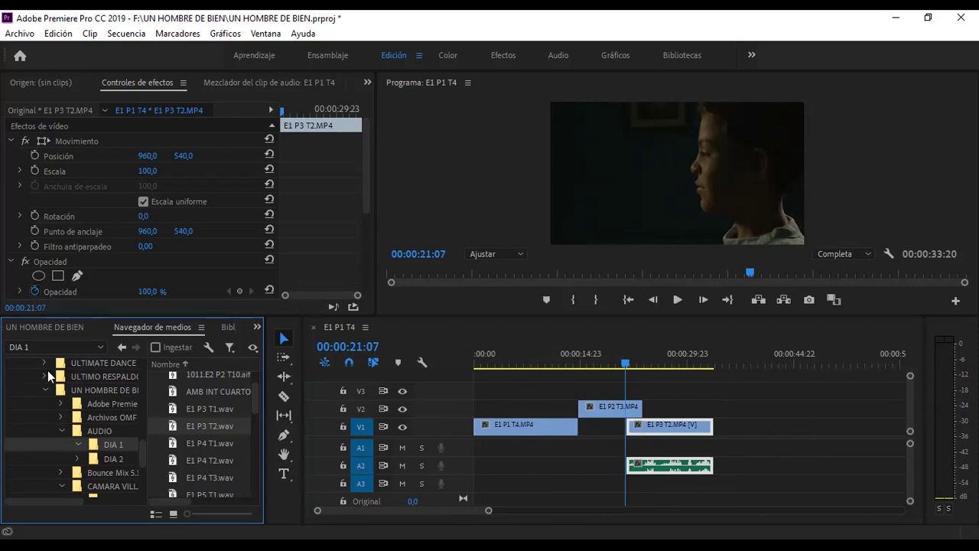
click(62, 475)
scroll(142, 463, down, 2)
click(120, 451)
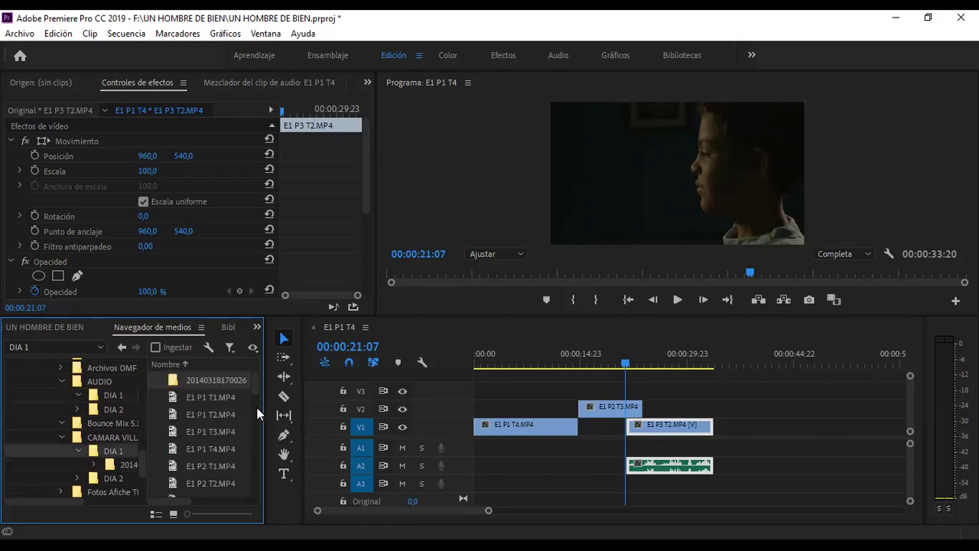
Add E1 P4 T3.MP4 with its audio to tracks V1 and A1, after the end of E1 P3 T2.MP4.
scroll(252, 383, down, 1)
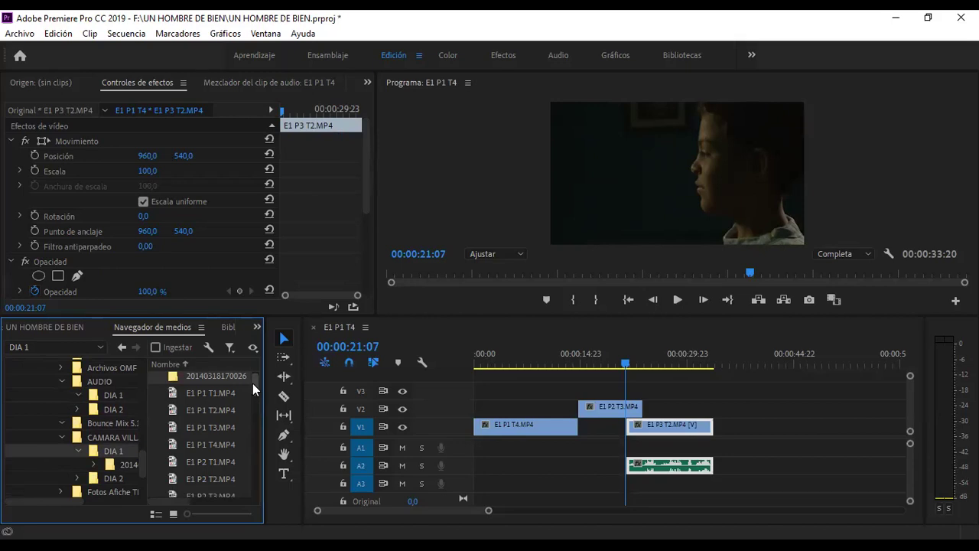
scroll(244, 413, down, 3)
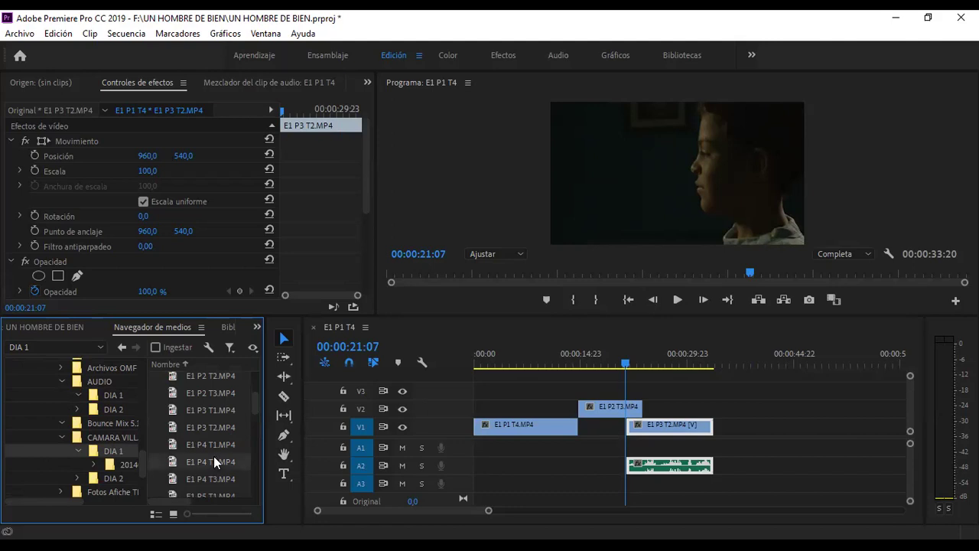
scroll(211, 444, down, 3)
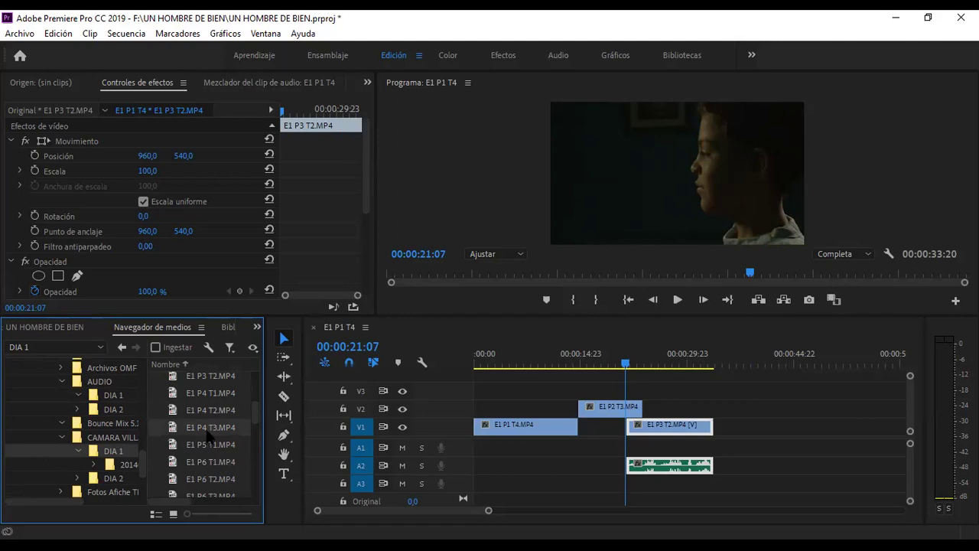
drag(217, 430, 733, 432)
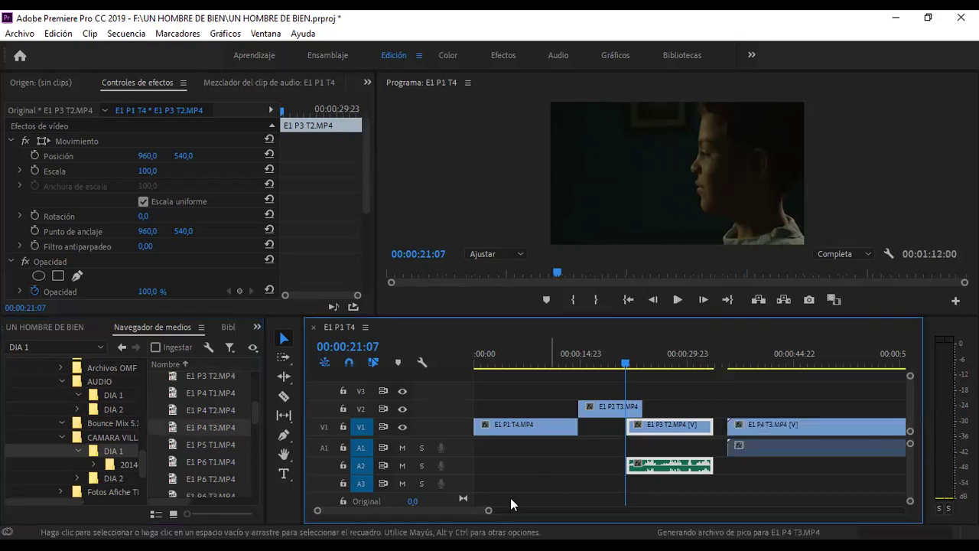
Skim through E1 P4 T3.MP4 and E1 P3 T2.MP4 in the sequence to compare the action in both shots.
drag(489, 513, 563, 508)
click(645, 361)
drag(645, 360, 694, 355)
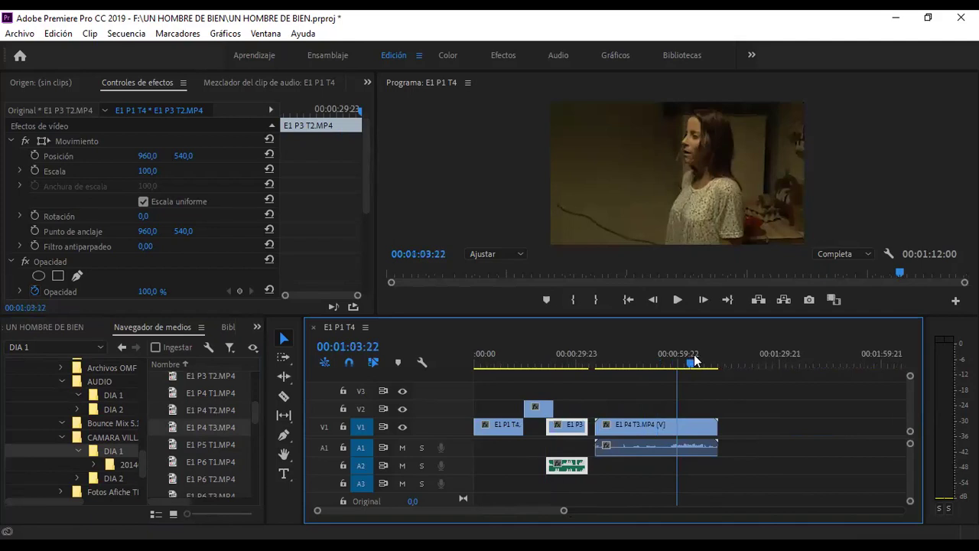
click(577, 362)
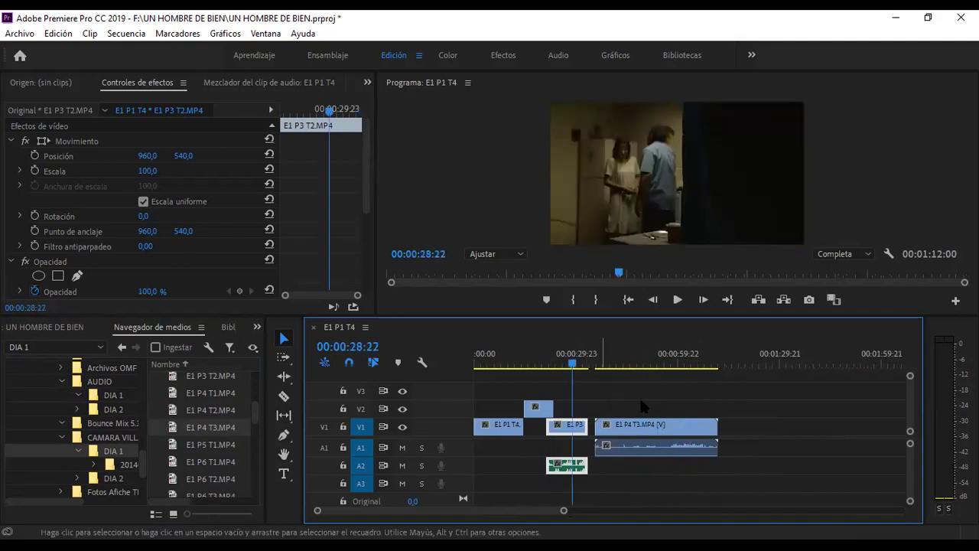
drag(564, 510, 546, 520)
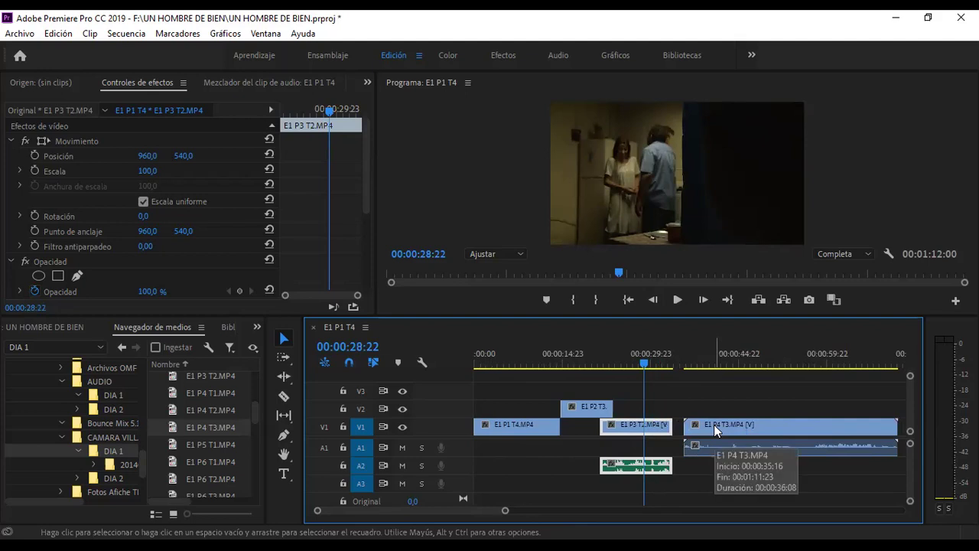
click(629, 358)
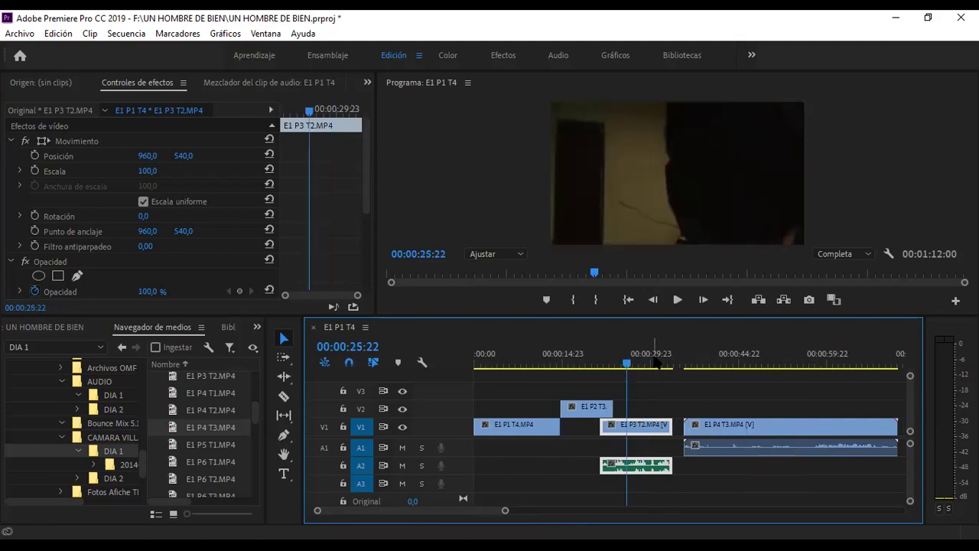
click(638, 360)
click(656, 361)
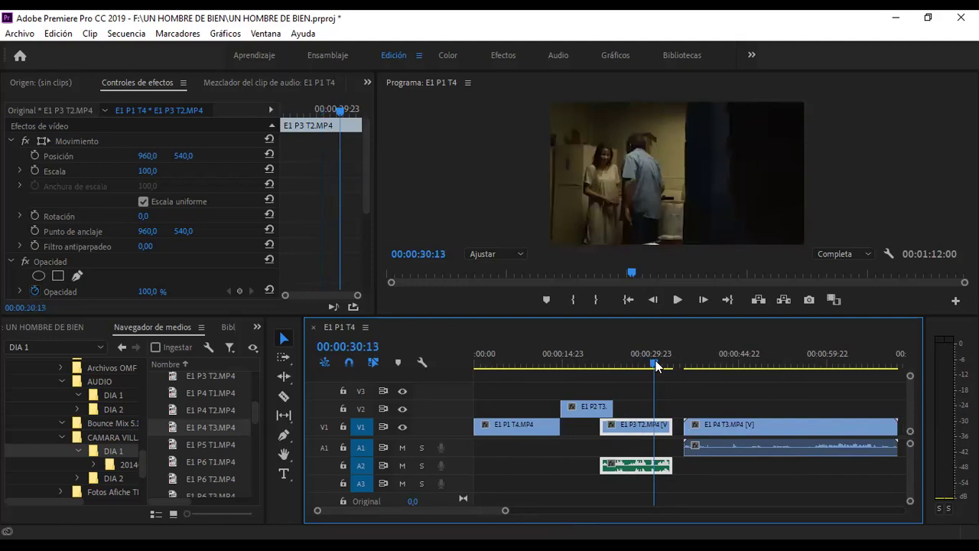
Play E1 P4 T3.MP4 up to about 00:01:02:09 and E1 P3 T2.MP4 from 00:00:27:03 to compare the dialogue.
click(823, 361)
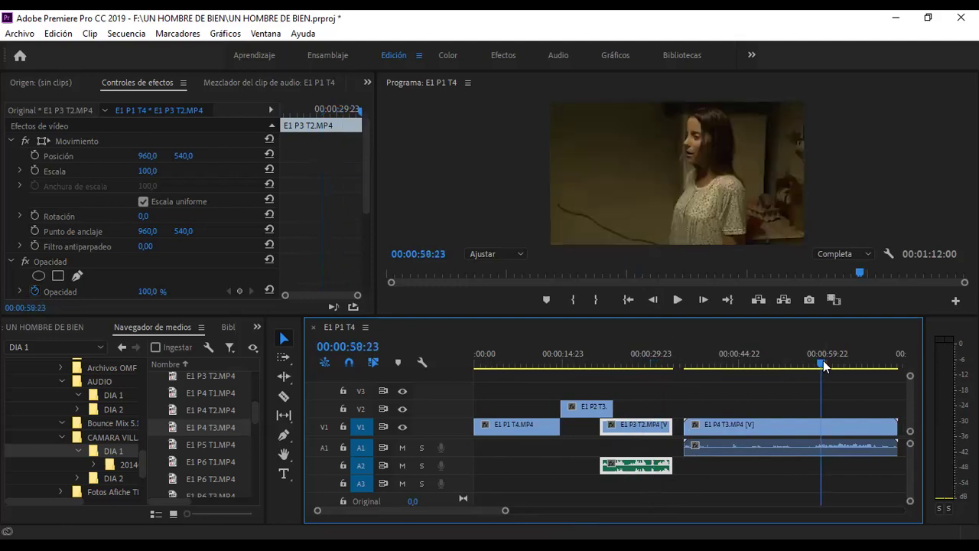
click(842, 362)
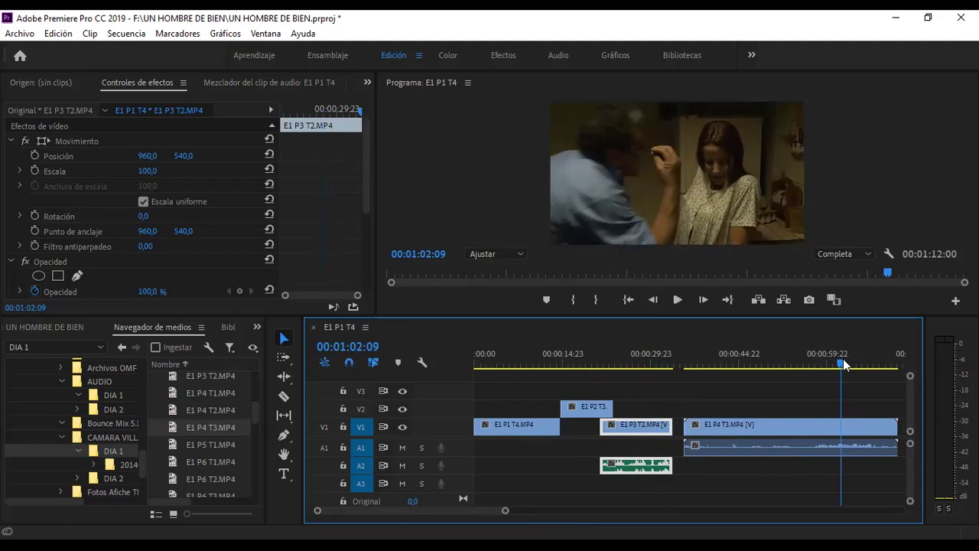
drag(844, 364, 833, 365)
key(space)
key(space)
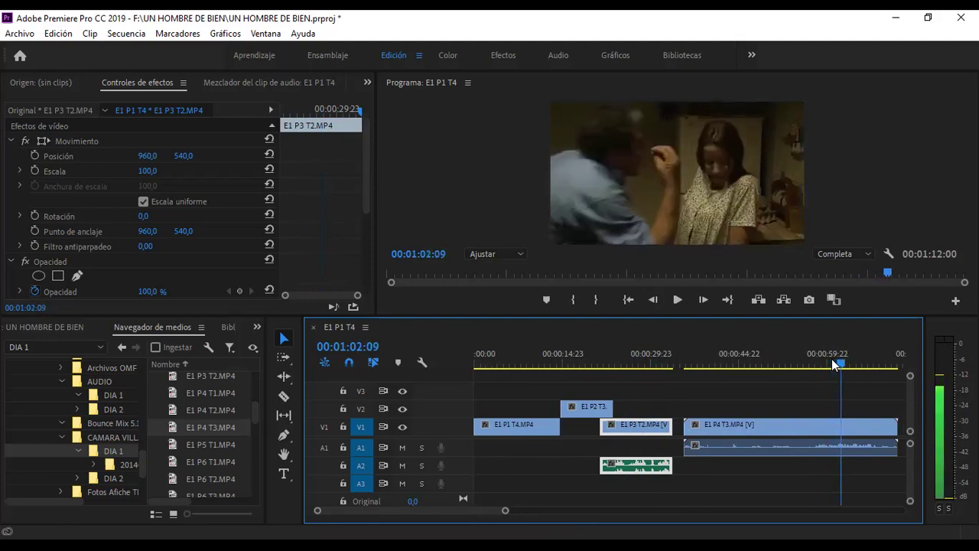
click(634, 361)
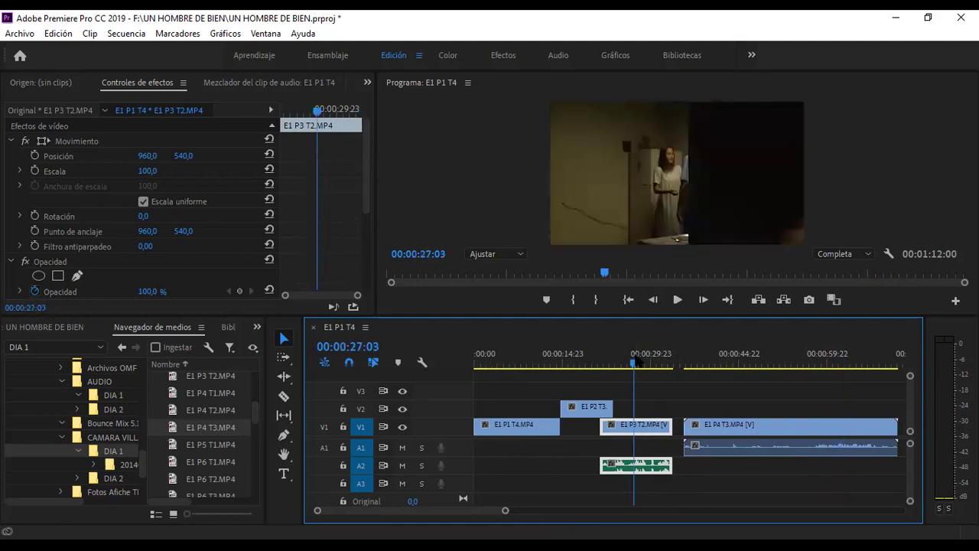
key(space)
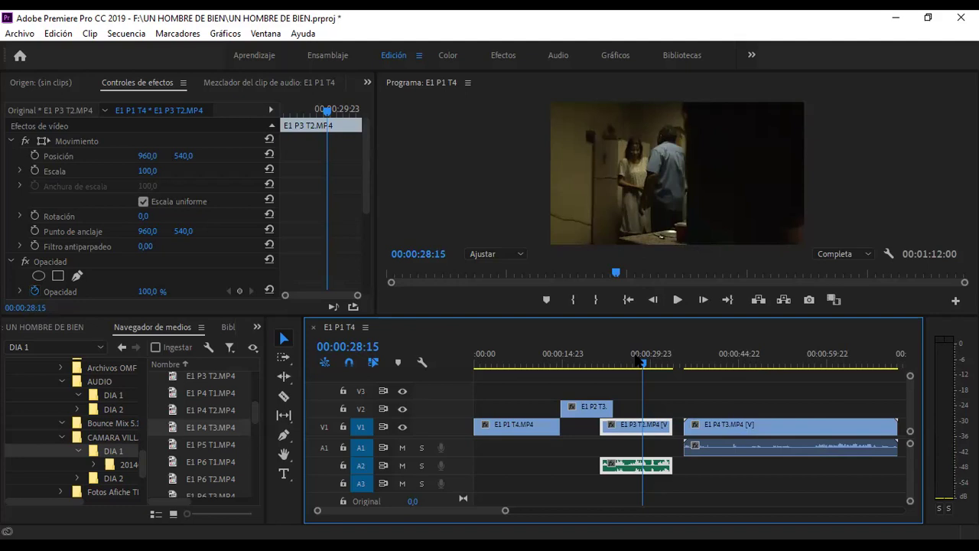
Shift E1 P4 T3.MP4 about 8 seconds later on V1, and move E1 P3 T2.MP4 up to V2 starting at 00:00:28:15.
click(708, 426)
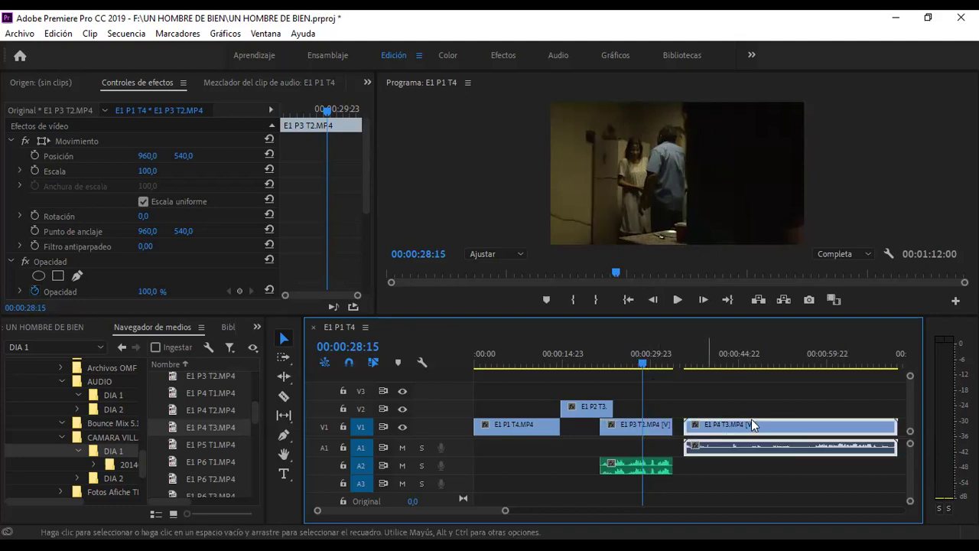
drag(751, 424, 798, 424)
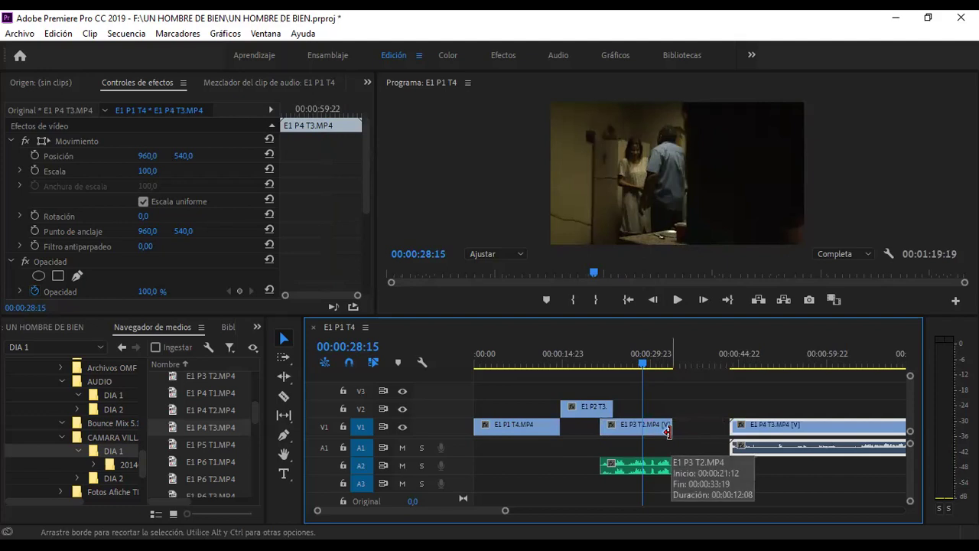
click(641, 426)
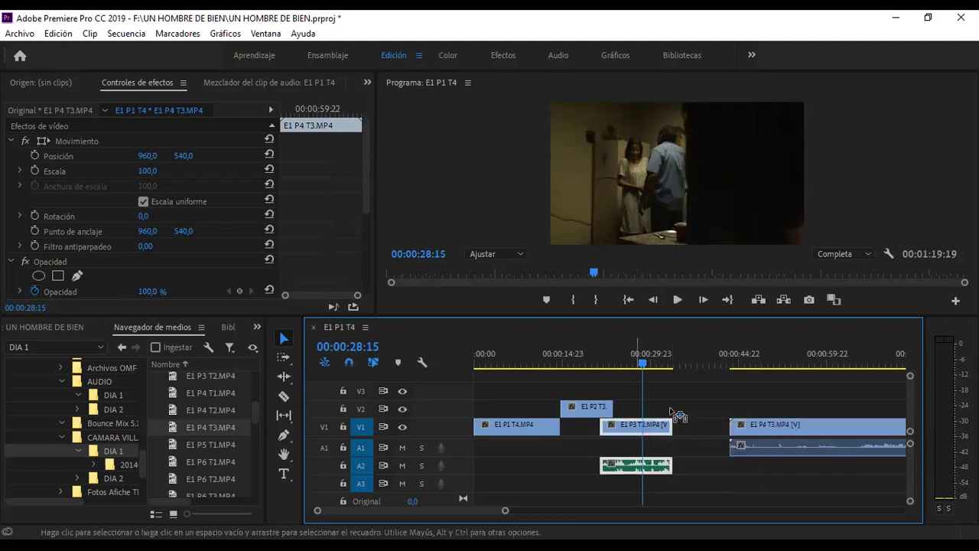
drag(670, 409, 671, 409)
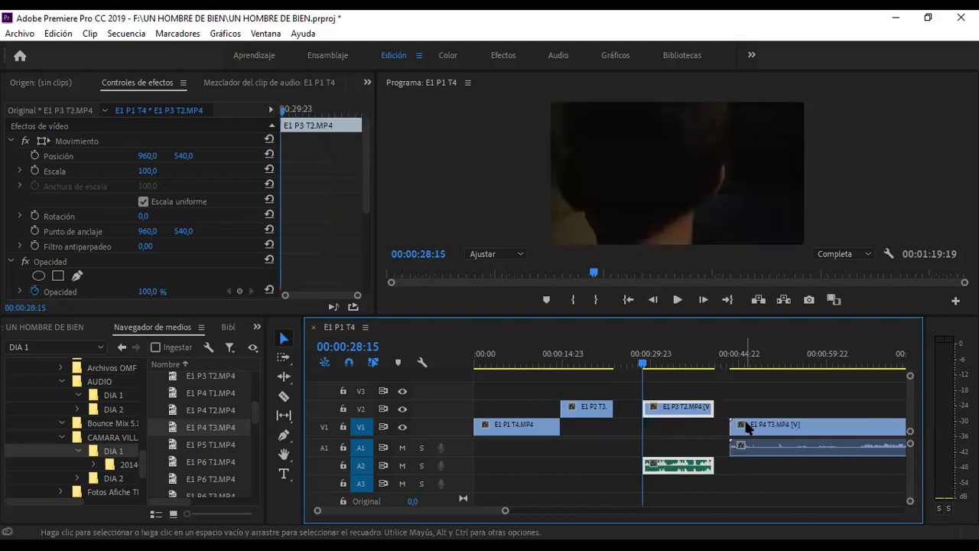
Move E1 P3 T2.MP4 with its audio past the end of E1 P4 T3.MP4, and bring E1 P4 T3.MP4 forward to start at 00:00:31:23.
drag(505, 510, 565, 510)
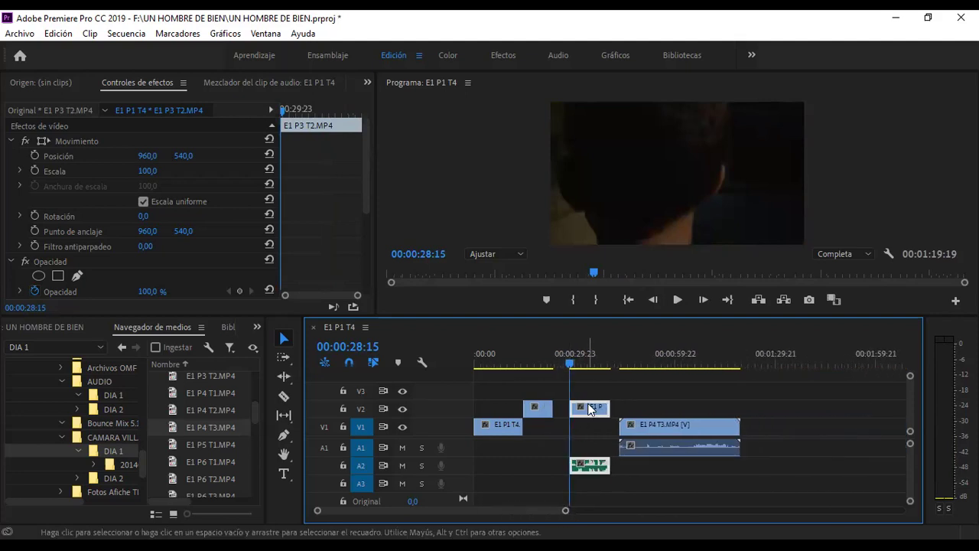
drag(591, 409, 784, 409)
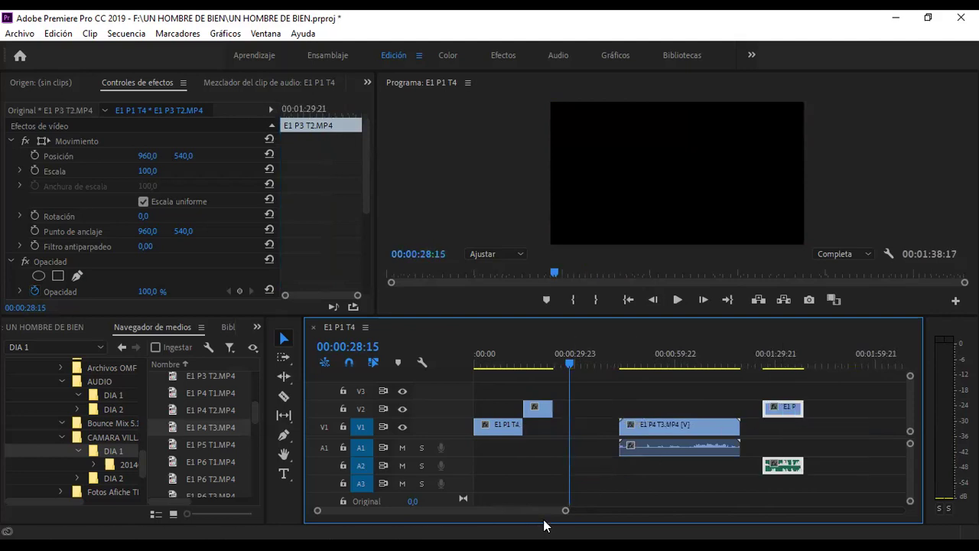
drag(567, 514, 549, 513)
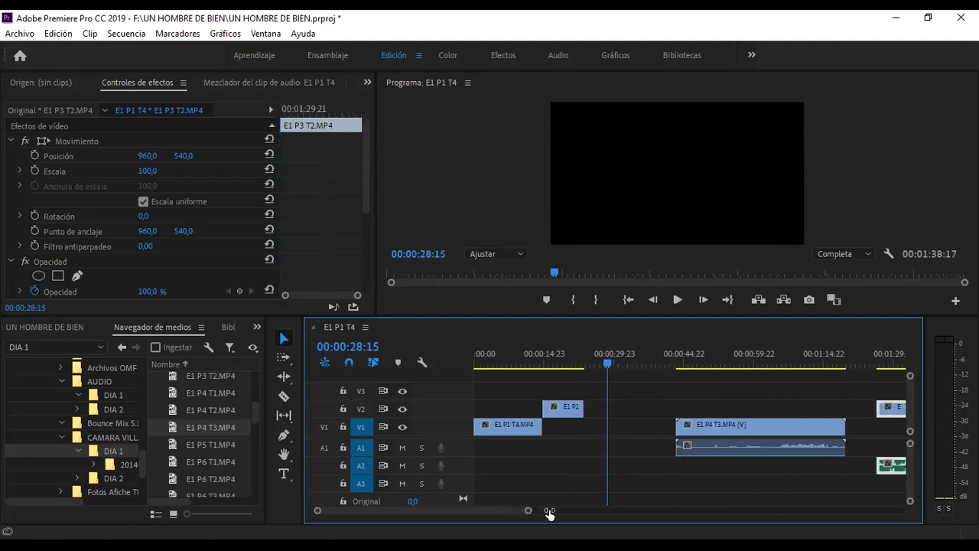
click(705, 423)
drag(701, 429, 652, 425)
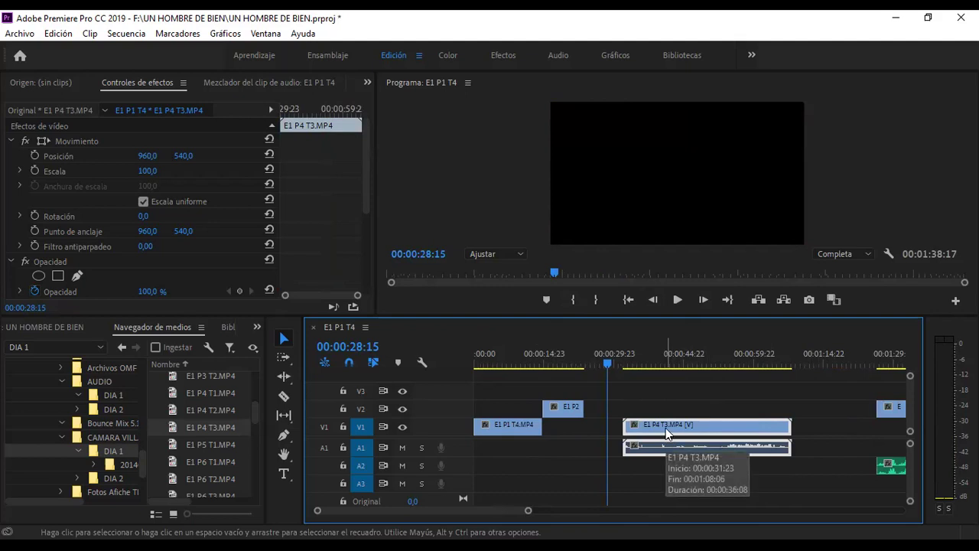
Add E1 P4 T3.wav from the AUDIO DIA 1 folder to track A2, aligned with the start of E1 P4 T3.MP4.
click(144, 465)
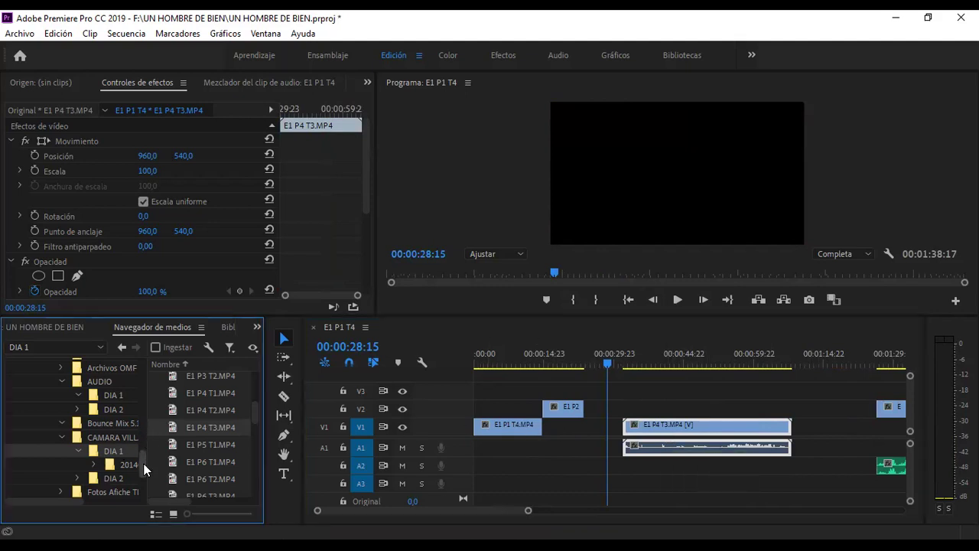
scroll(143, 464, down, 2)
scroll(143, 466, up, 2)
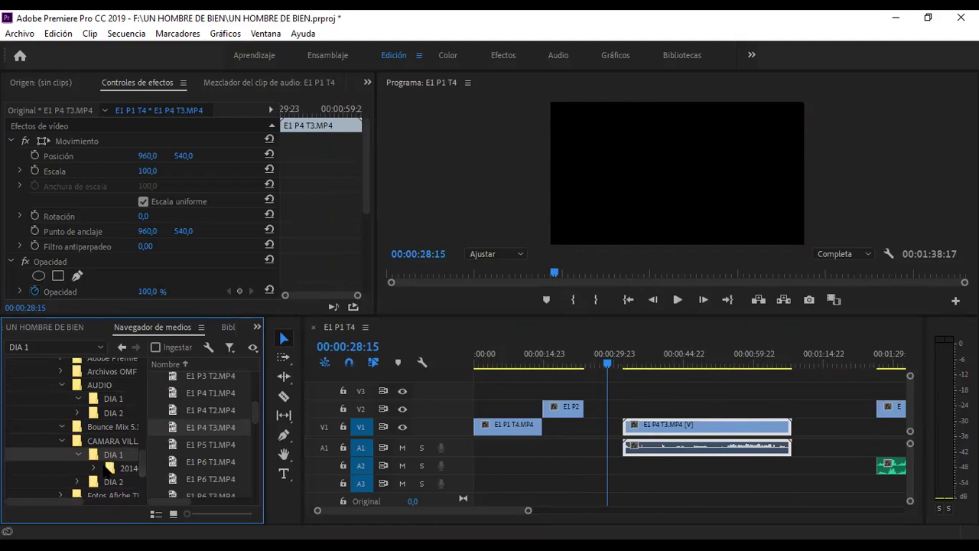
click(111, 399)
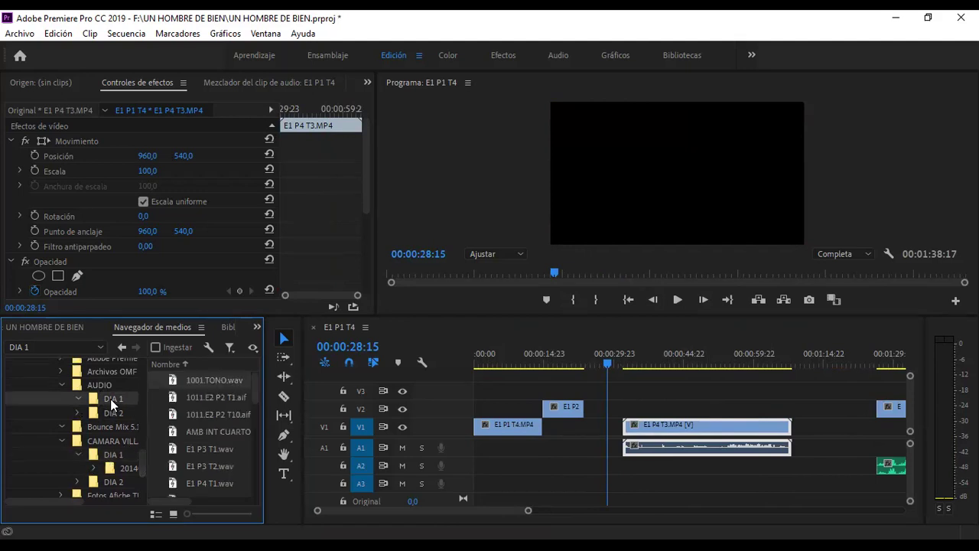
scroll(216, 416, down, 3)
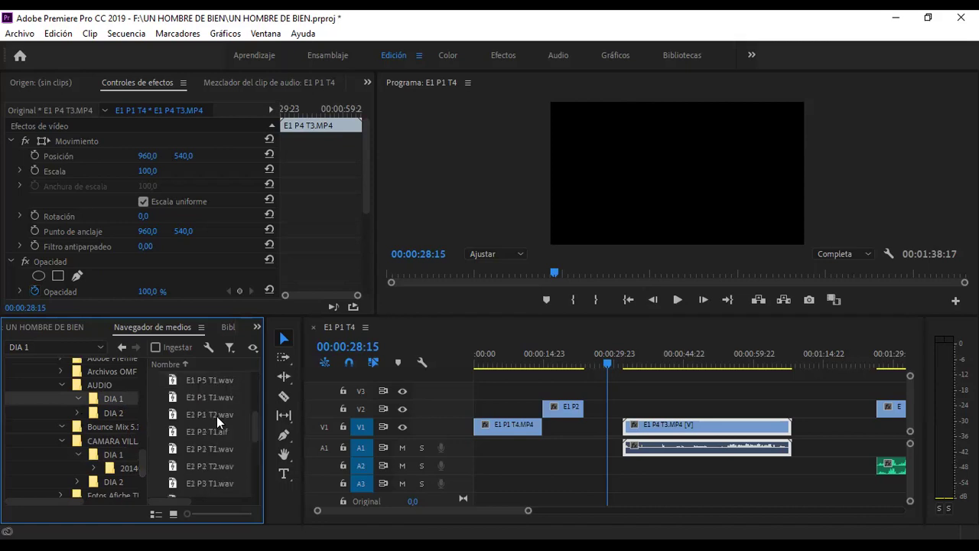
scroll(226, 451, down, 2)
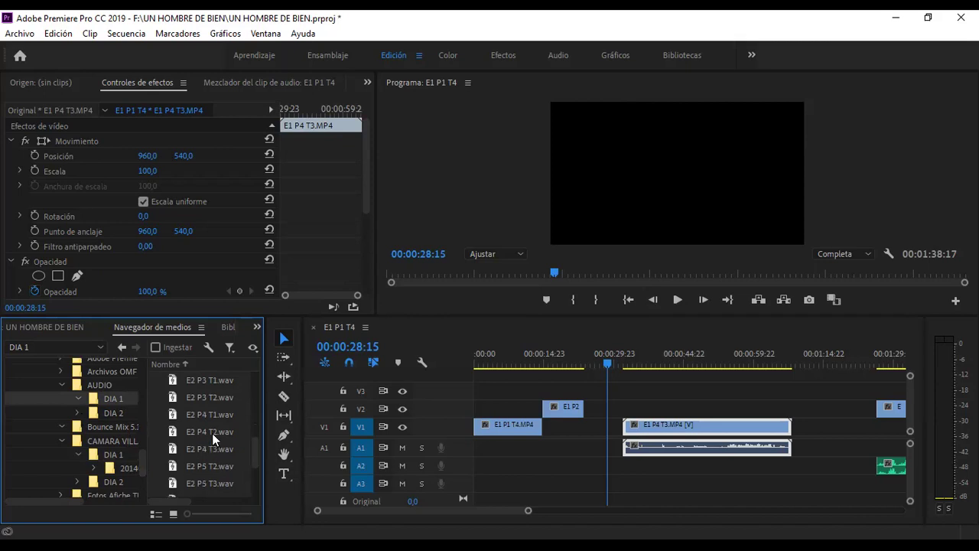
click(213, 447)
scroll(209, 451, down, 2)
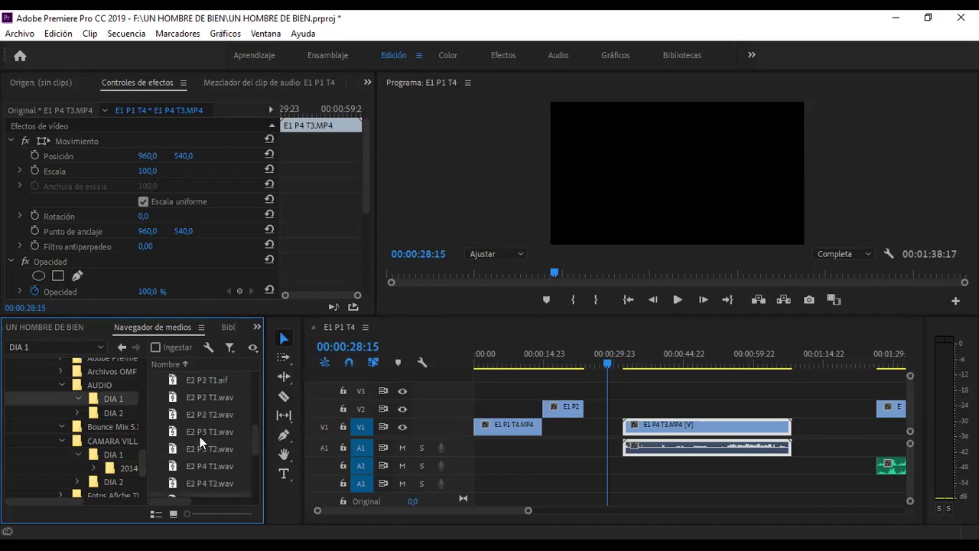
click(210, 412)
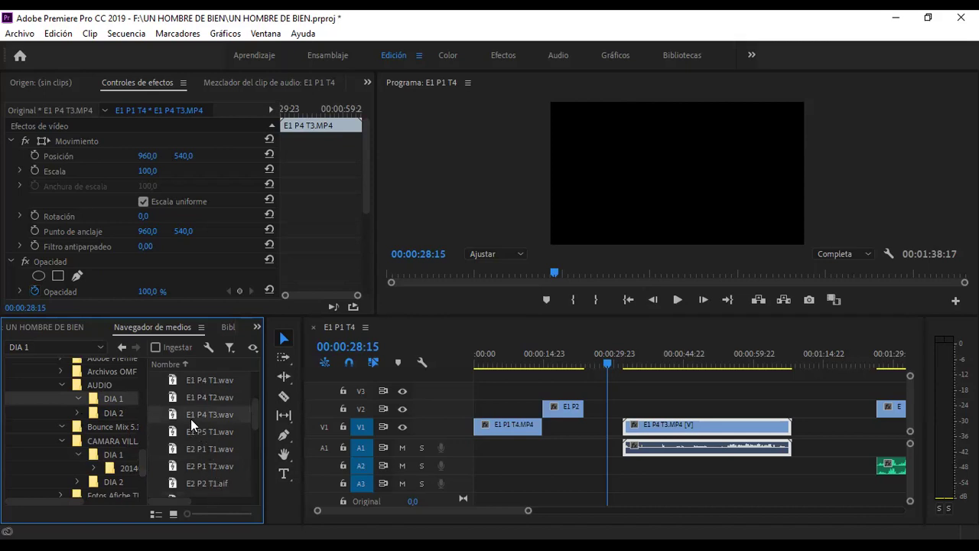
drag(210, 418, 626, 465)
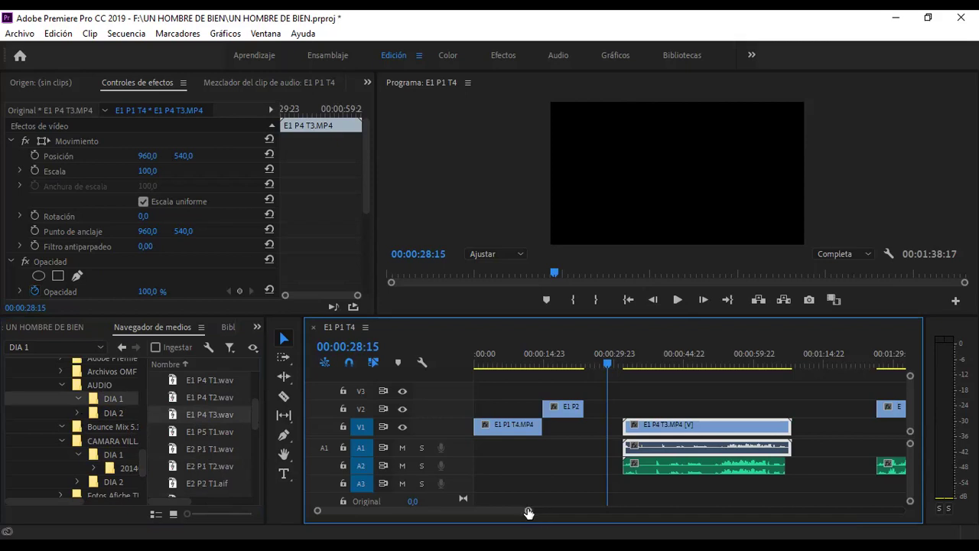
Shift E1 P4 T3.wav about 1 second later on A2 so its waveform peaks match the camera audio on A1.
drag(528, 513, 463, 517)
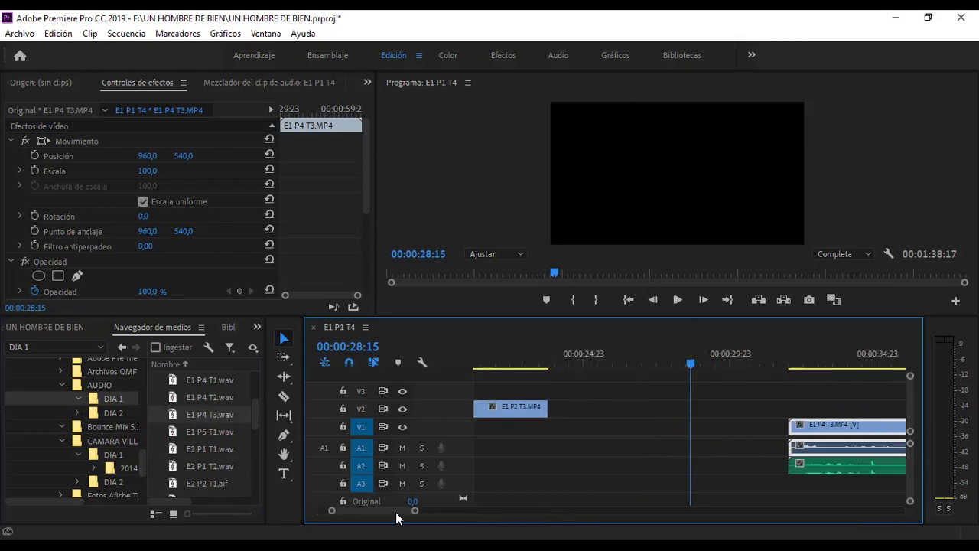
scroll(398, 516, down, 5)
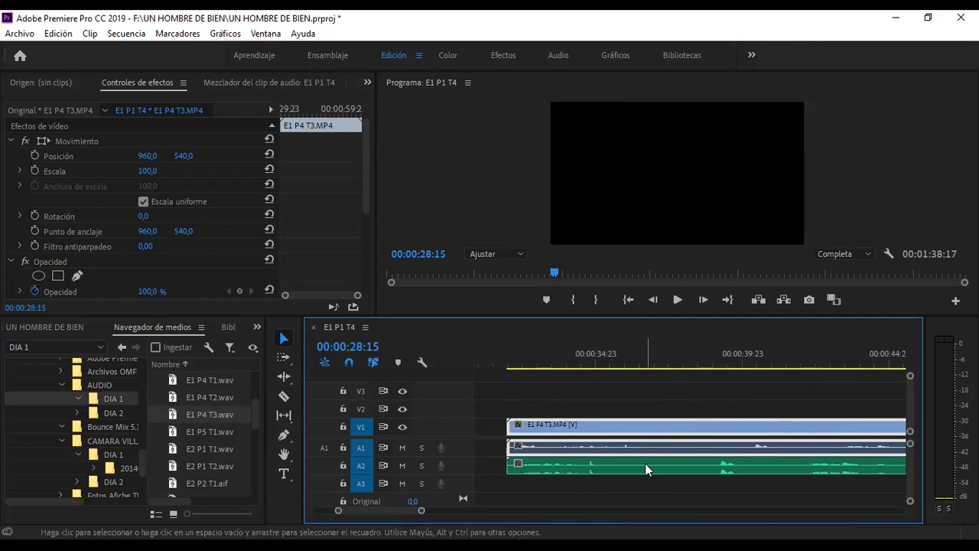
click(720, 467)
drag(721, 466, 753, 468)
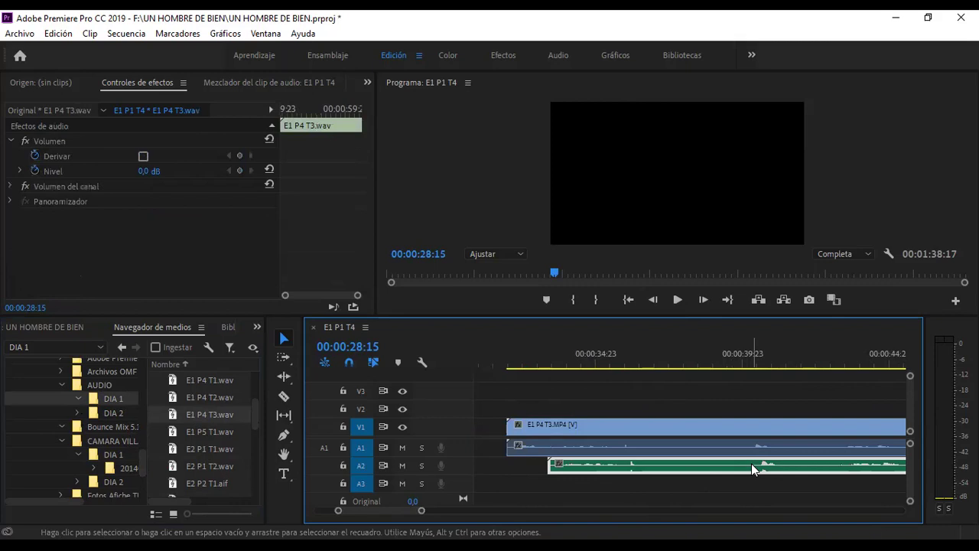
key(alt+Left)
key(alt+Left)
key(alt+Left)
key(alt+Left)
key(alt+Left)
key(alt+Left)
key(alt+Left)
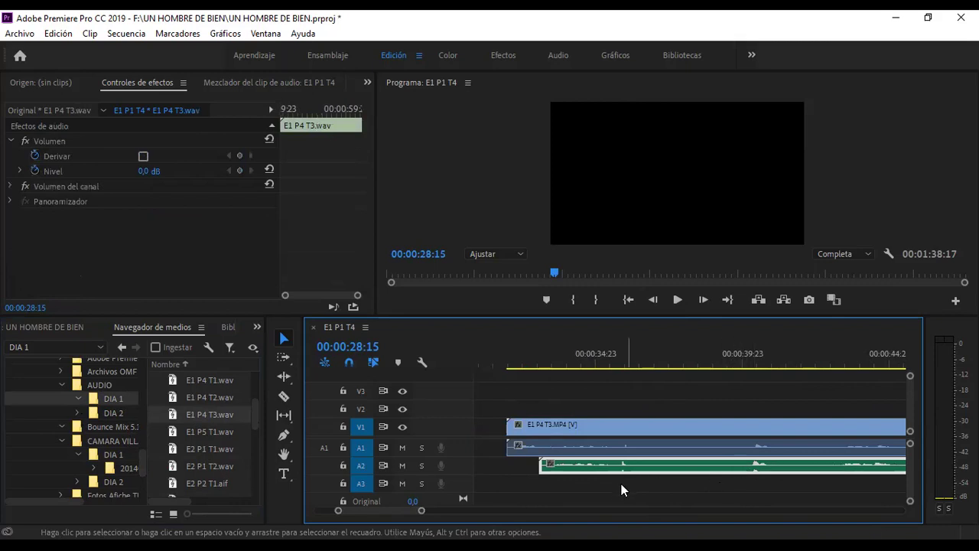
Examine how the waveforms of E1 P4 T3.wav and the camera audio line up around 00:00:39:13.
drag(420, 510, 466, 512)
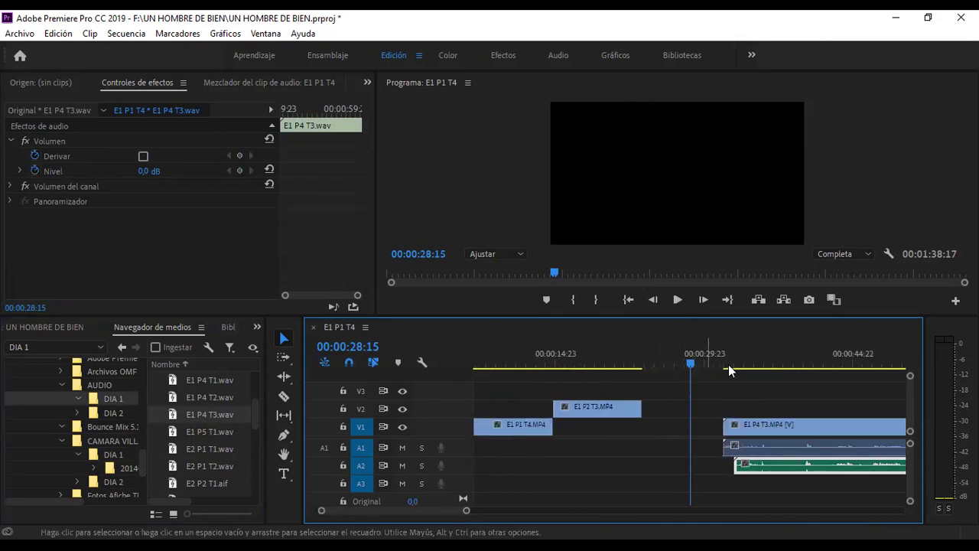
click(784, 352)
click(800, 352)
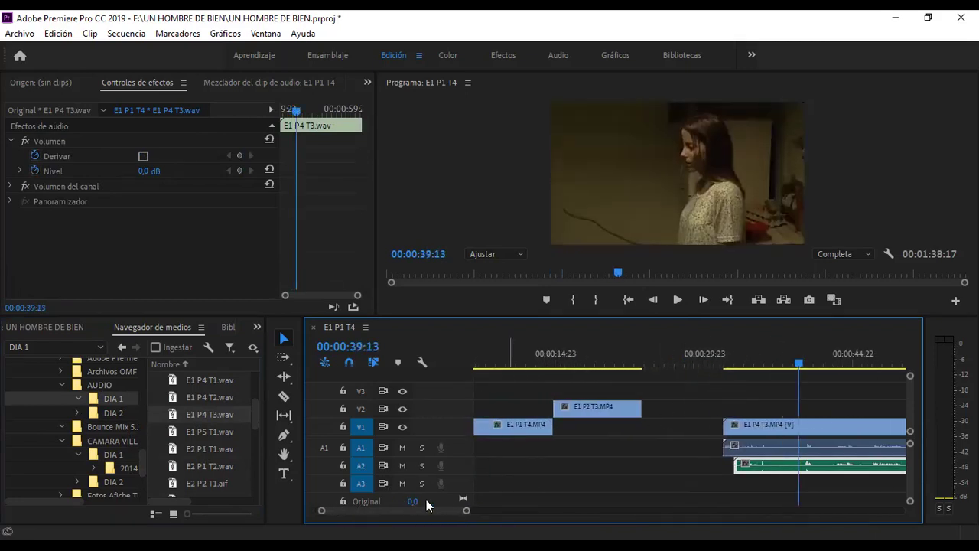
key(=)
key(=)
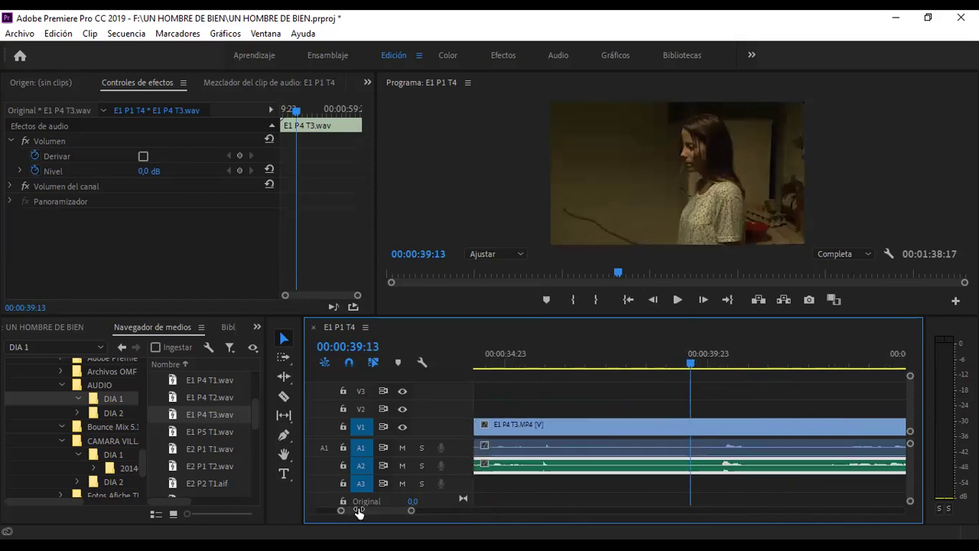
key(=)
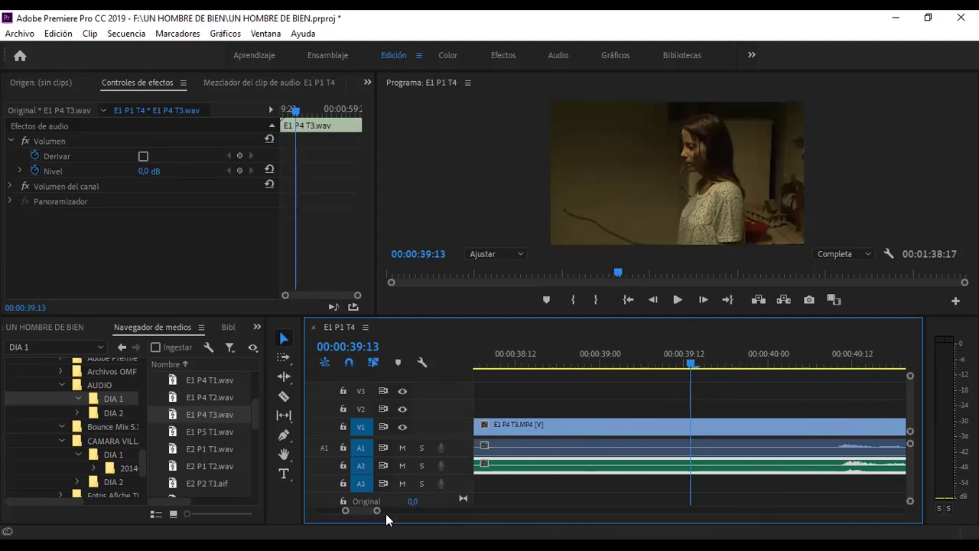
drag(378, 513, 475, 513)
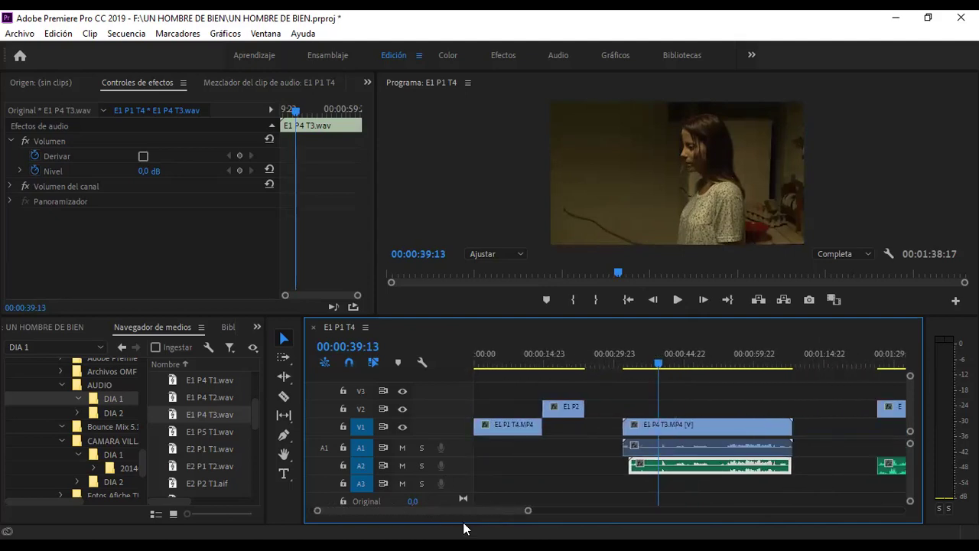
Unlink E1 P4 T3.MP4 from its camera audio and delete that audio from A1.
click(659, 441)
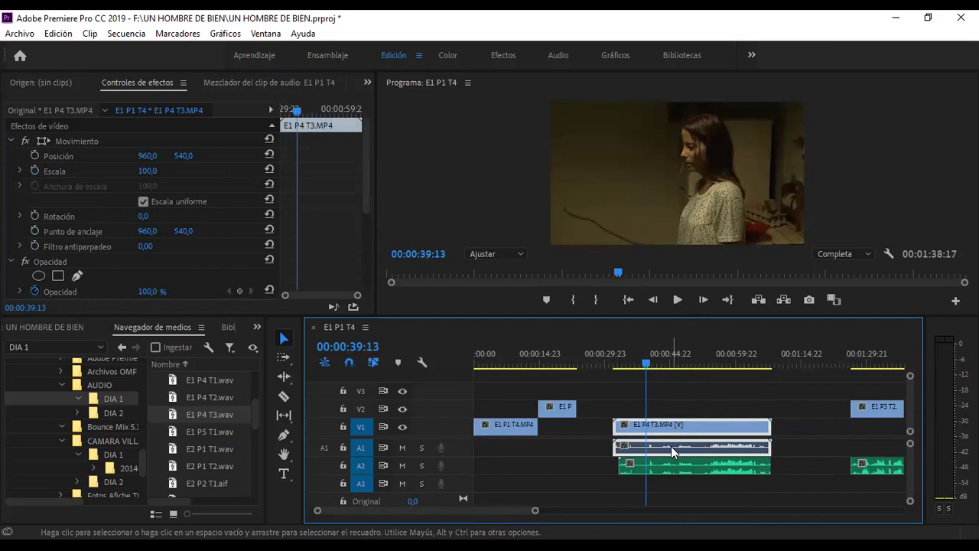
right_click(670, 446)
click(697, 265)
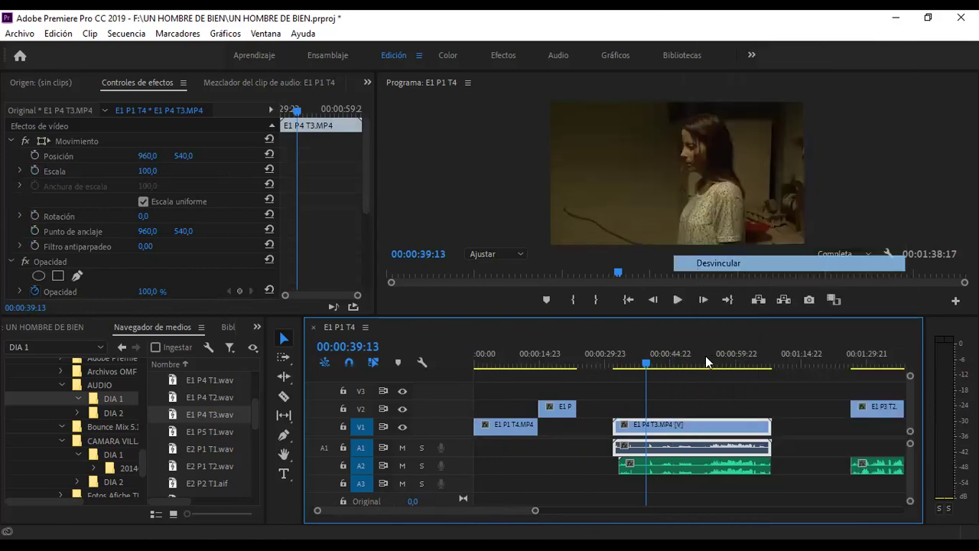
click(682, 441)
key(Delete)
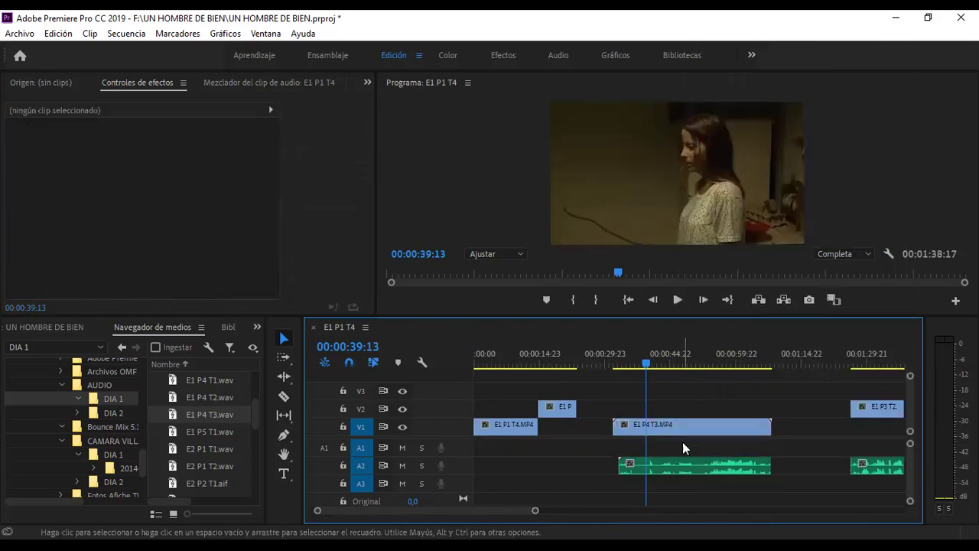
Split E1 P4 T3.MP4 where E1 P4 T3.wav begins and delete the short leading piece of video.
click(625, 427)
click(283, 398)
click(619, 427)
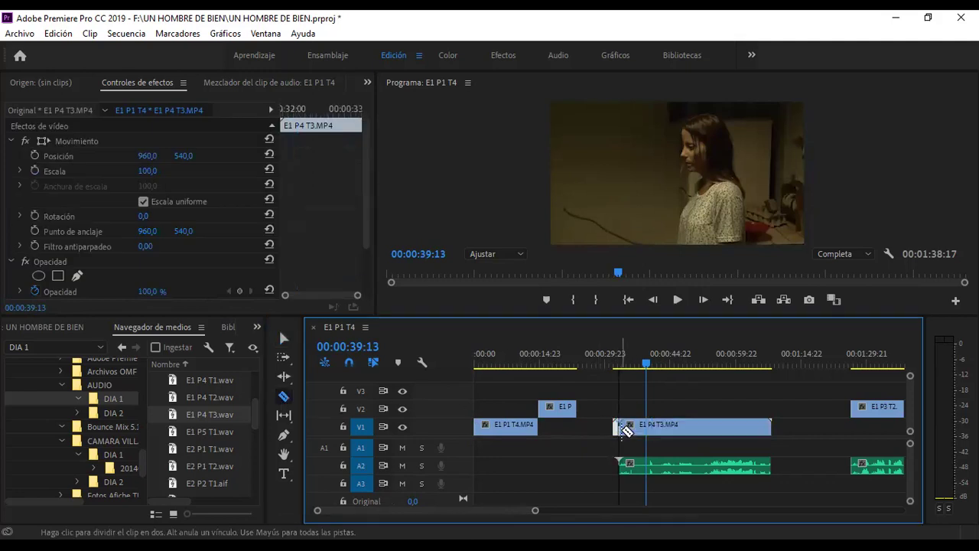
click(283, 338)
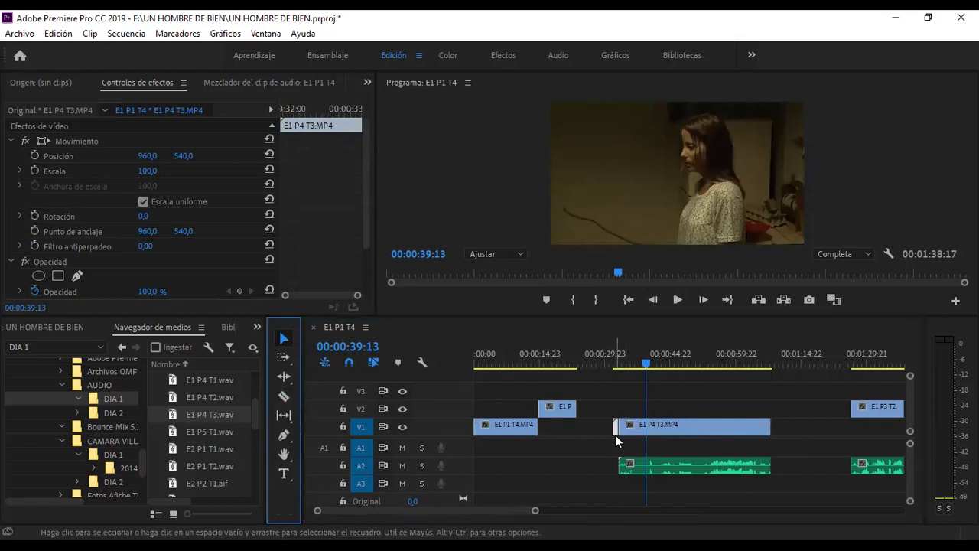
click(615, 427)
key(Delete)
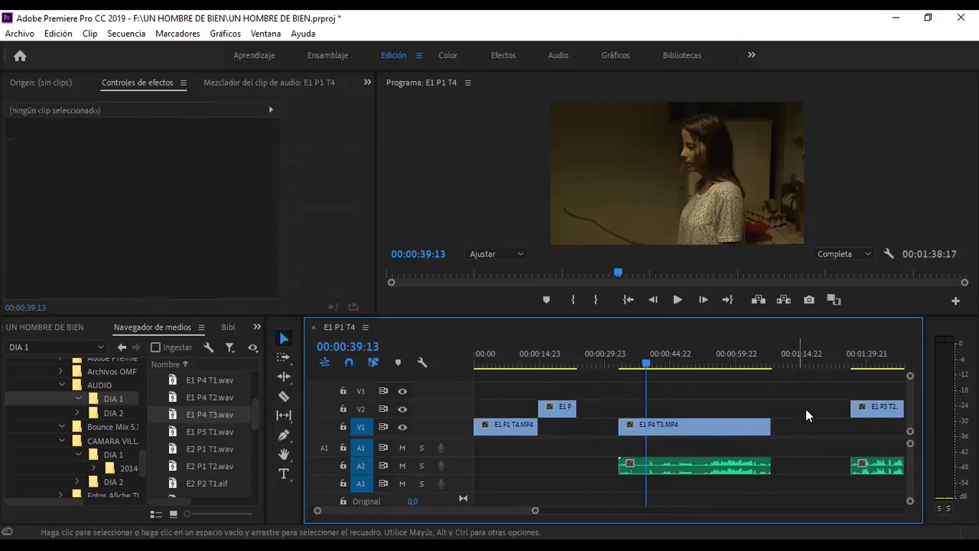
Trim the end of E1 P4 T3.MP4 on V1 to match the end of E1 P4 T3.wav.
click(767, 365)
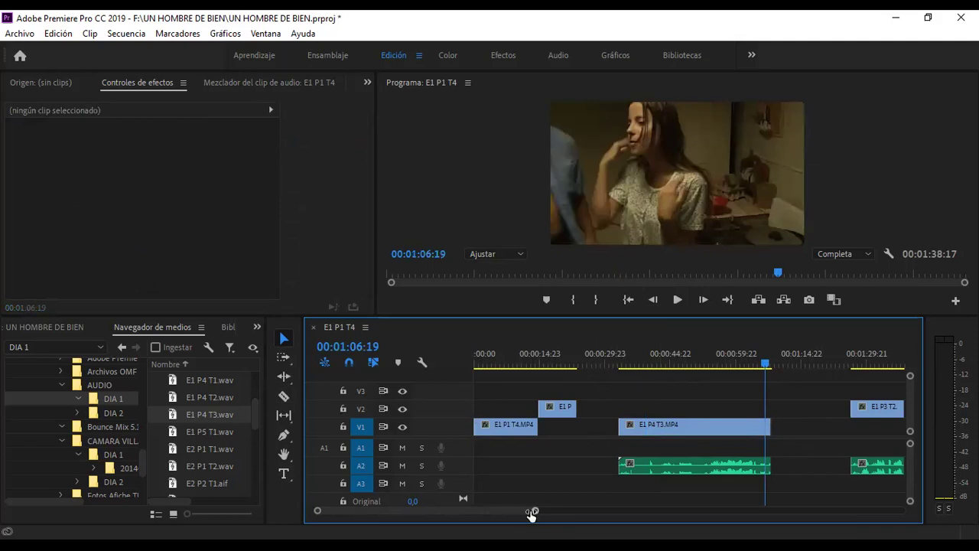
drag(532, 513, 492, 515)
click(727, 426)
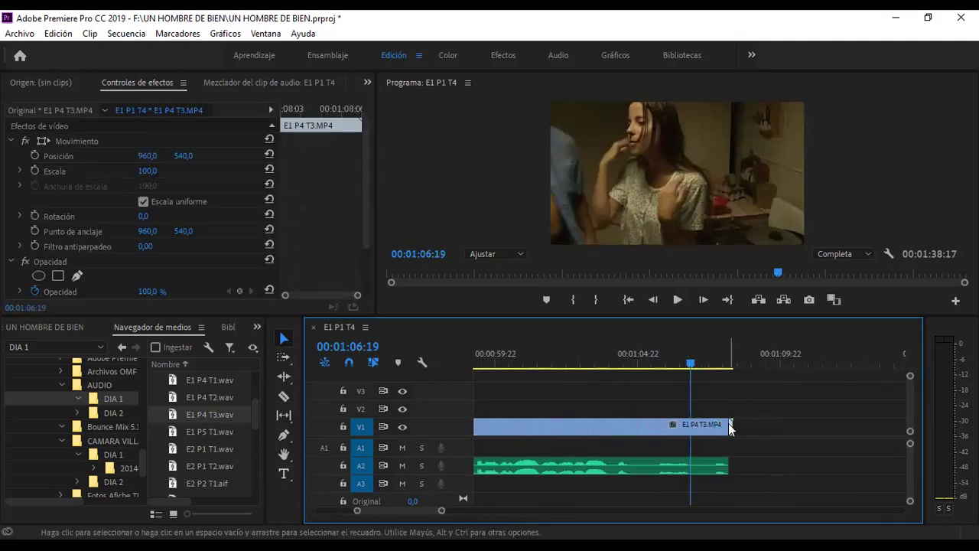
drag(730, 427, 728, 426)
Link E1 P4 T3.MP4 on V1 with E1 P4 T3.wav on A2.
click(664, 432)
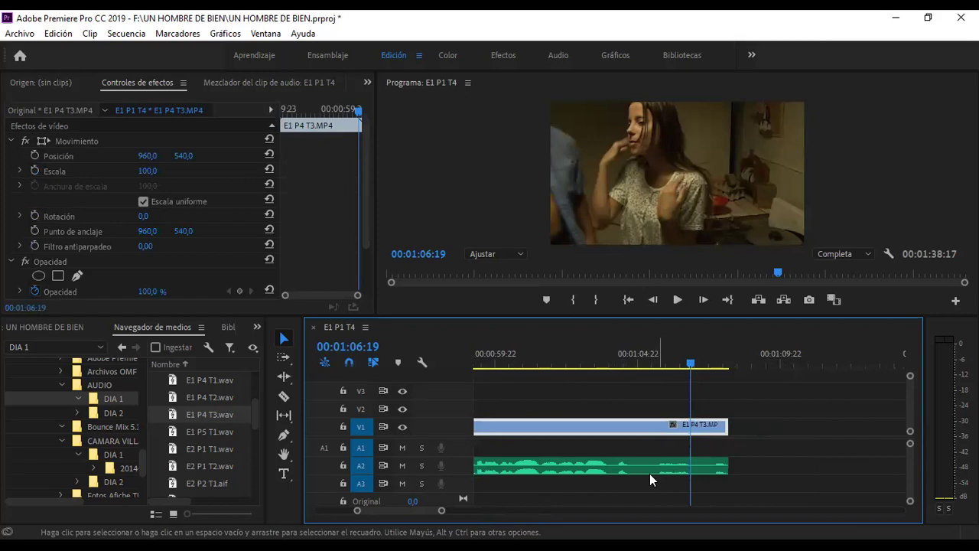
drag(442, 514, 571, 511)
shift+click(641, 462)
right_click(641, 462)
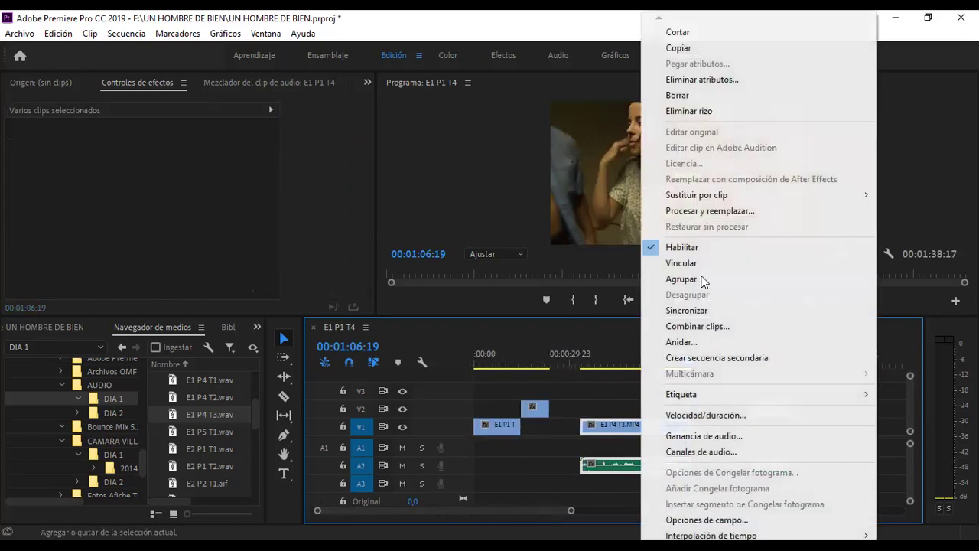
click(701, 263)
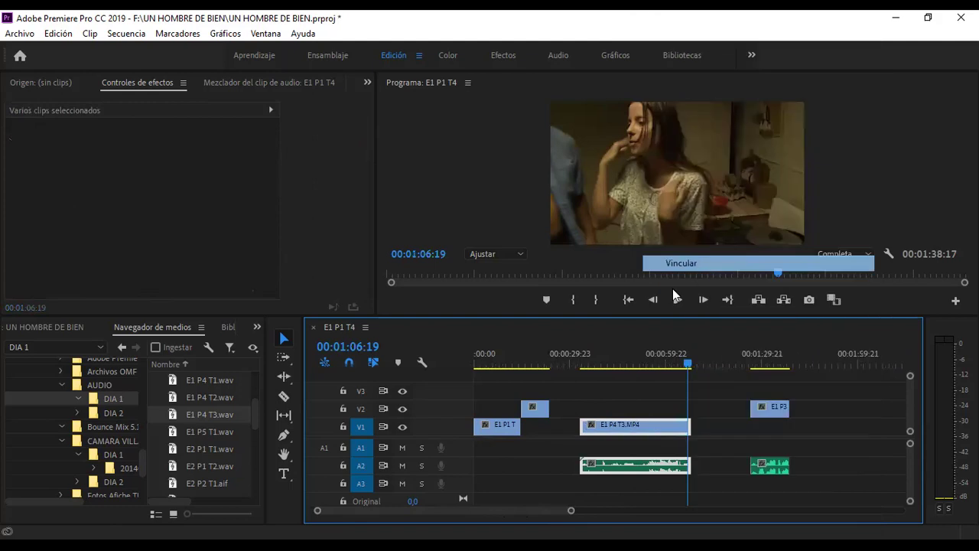
Play through the linked E1 P4 T3 clip, and cut off its video and audio after about 00:01:04.
click(583, 355)
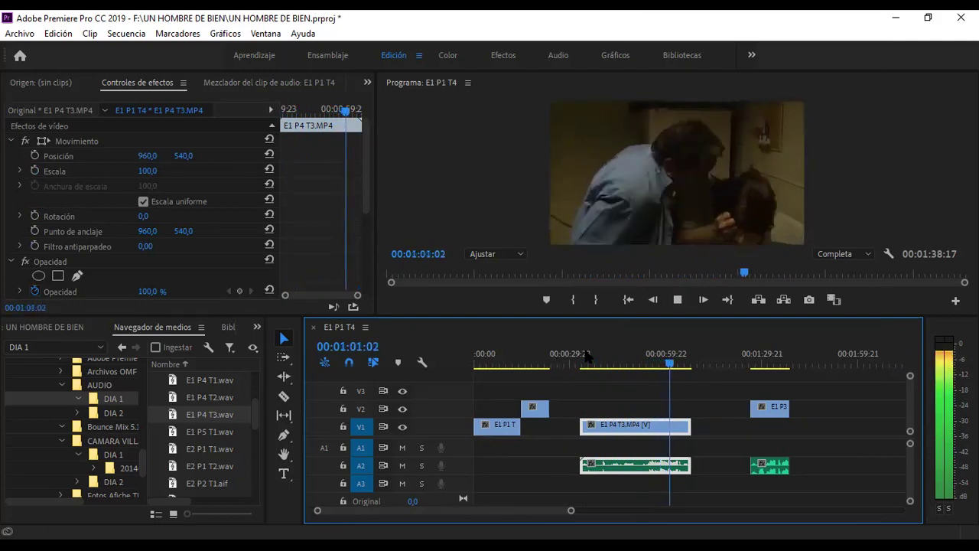
key(space)
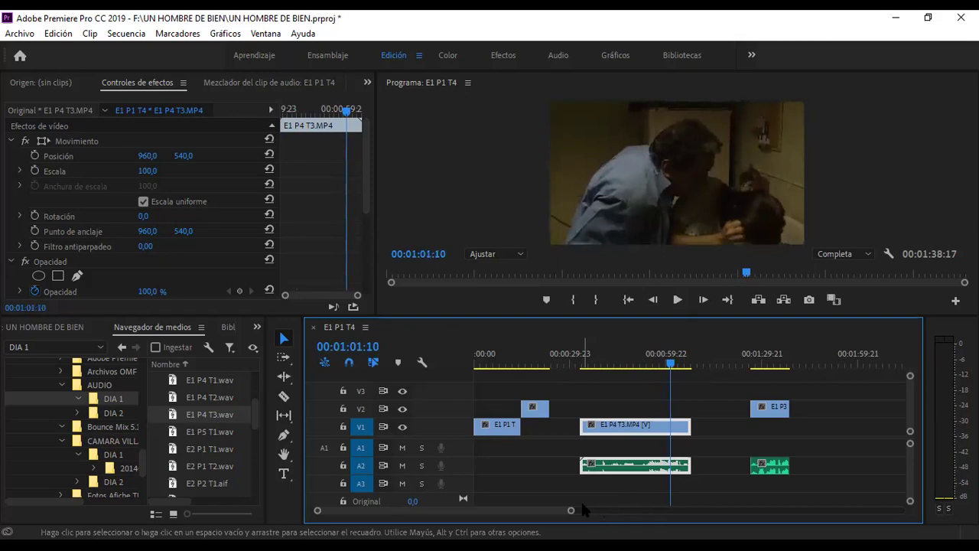
drag(575, 510, 515, 505)
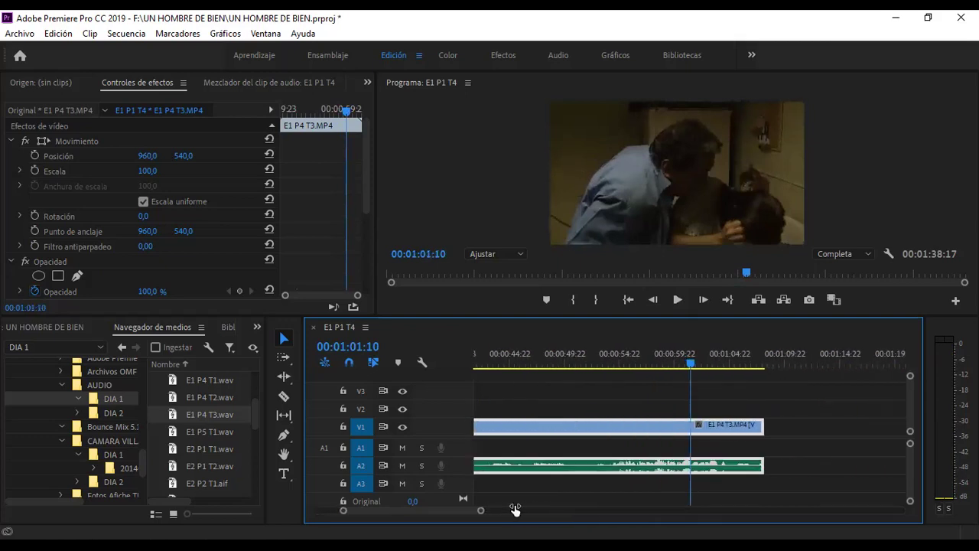
click(283, 396)
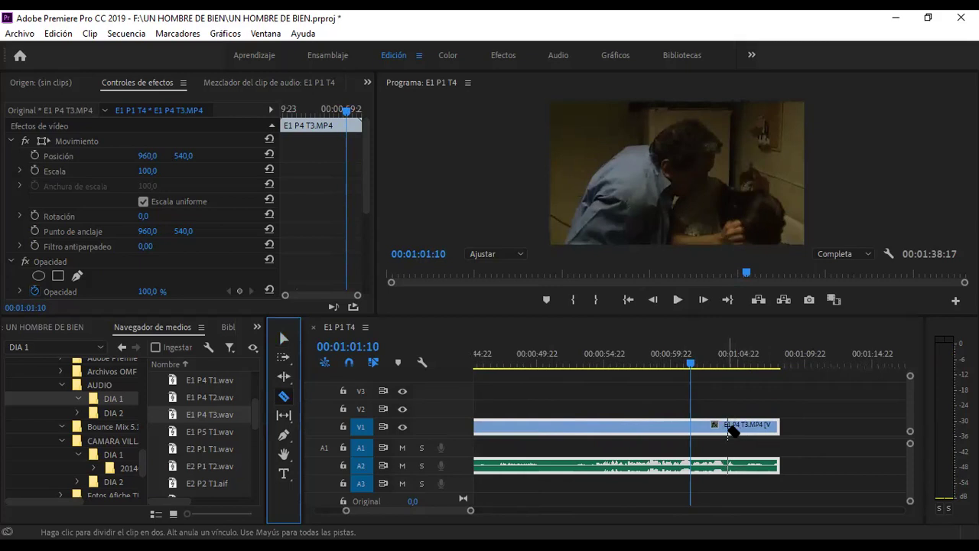
click(727, 426)
click(283, 338)
click(767, 432)
click(719, 359)
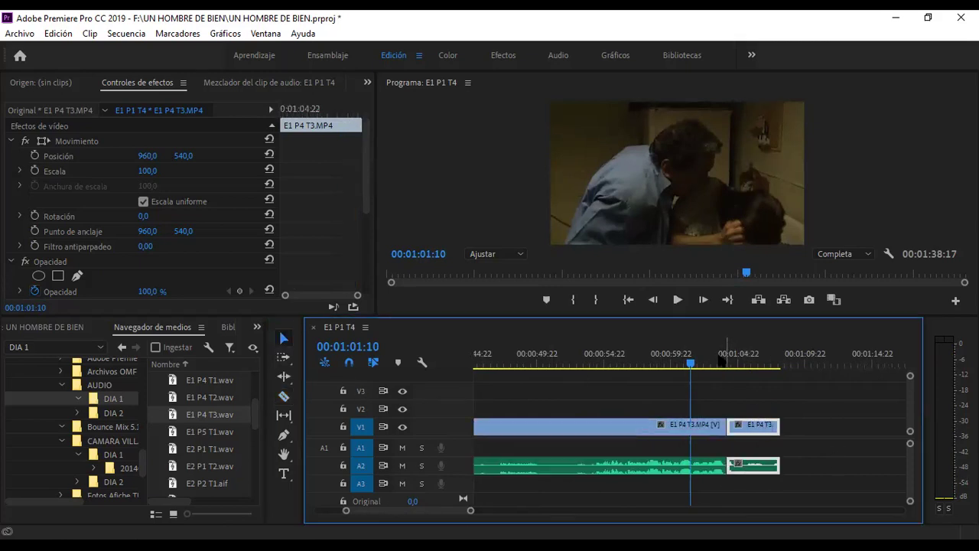
key(space)
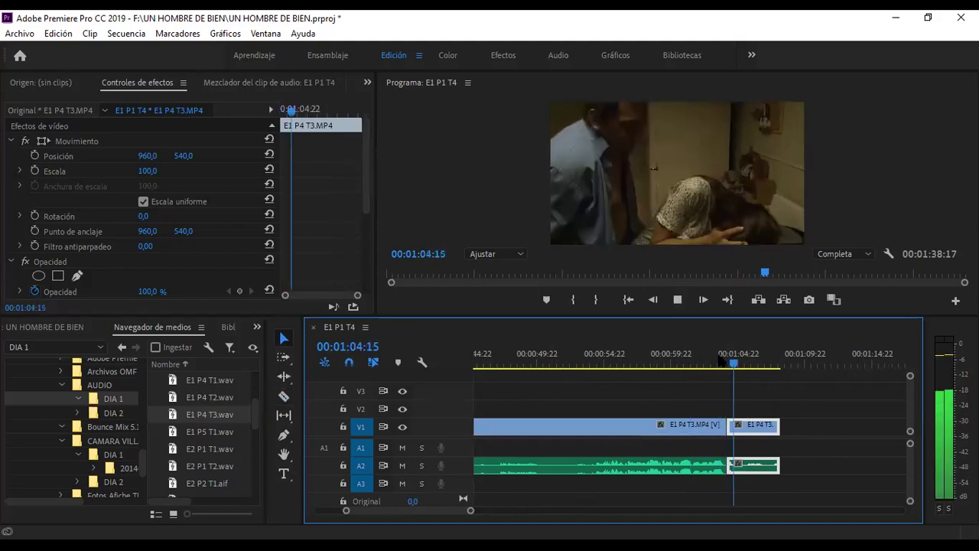
key(space)
key(Delete)
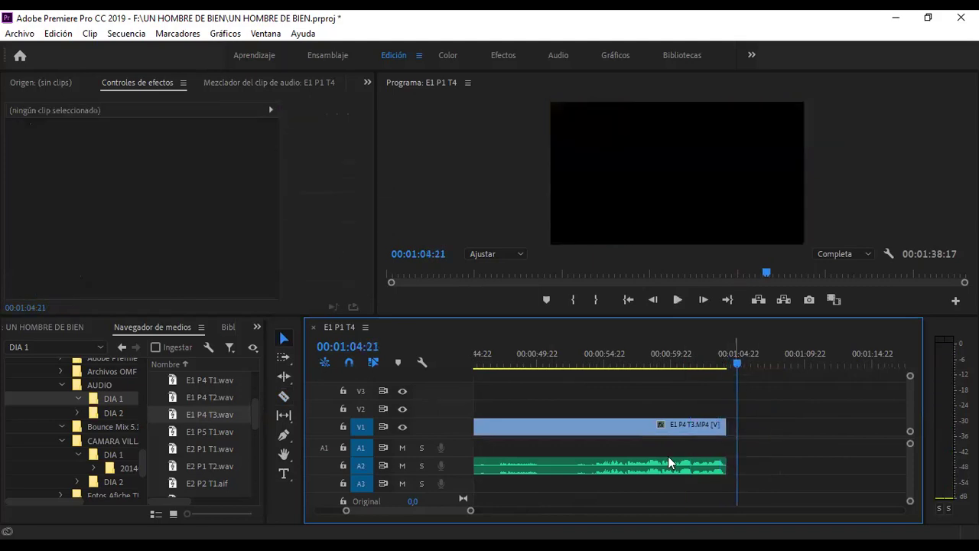
Trim about 13 seconds off the start of the linked E1 P4 T3 clip and close the gap after E1 P2 T3.MP4.
drag(469, 510, 582, 510)
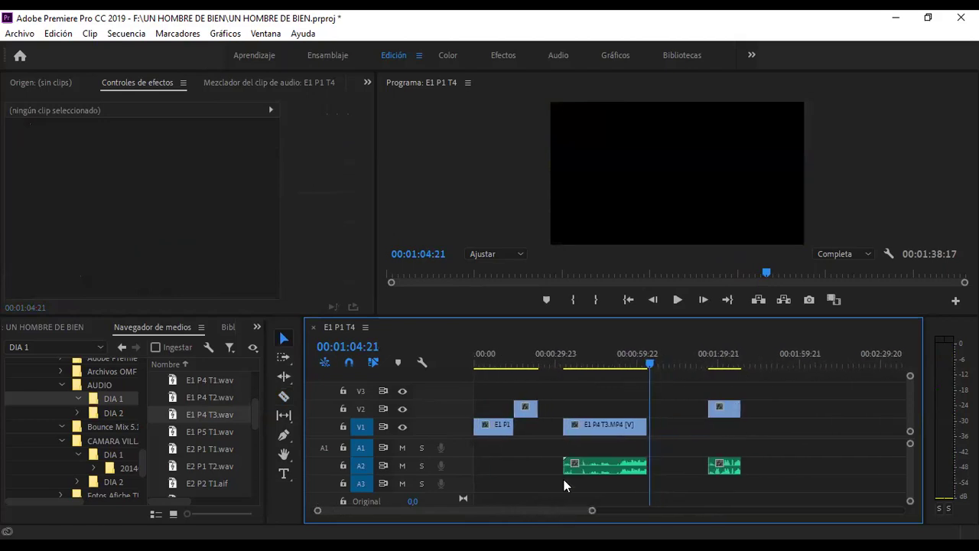
click(575, 425)
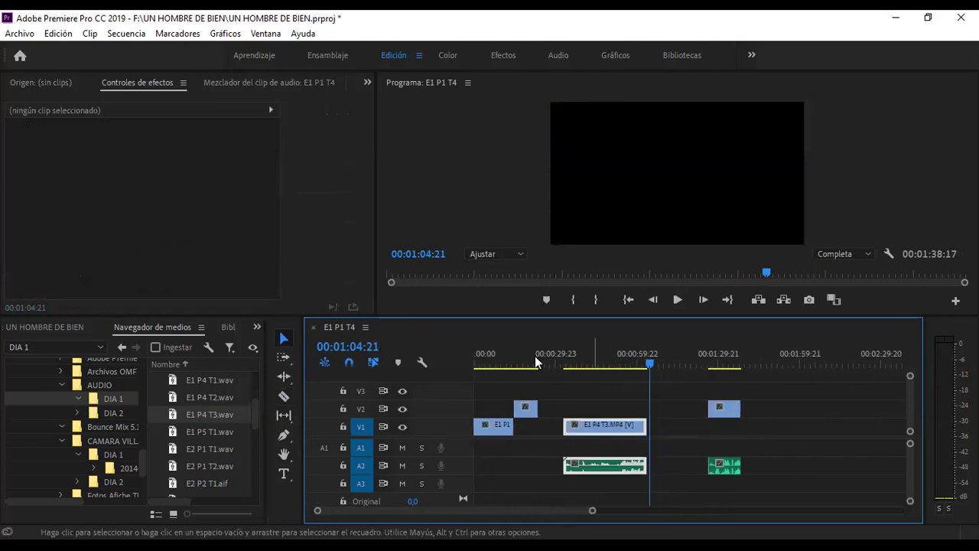
click(535, 362)
drag(592, 511, 528, 511)
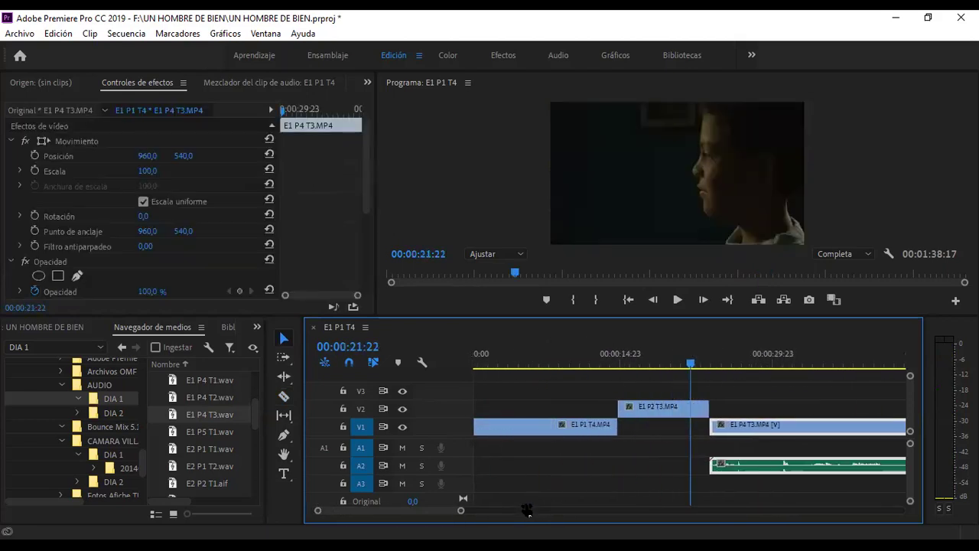
key(space)
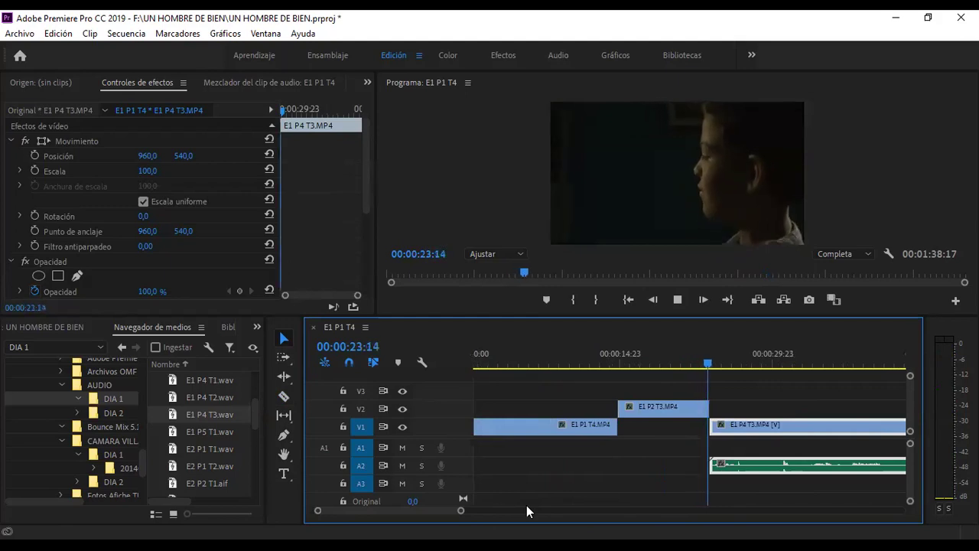
drag(712, 422, 846, 423)
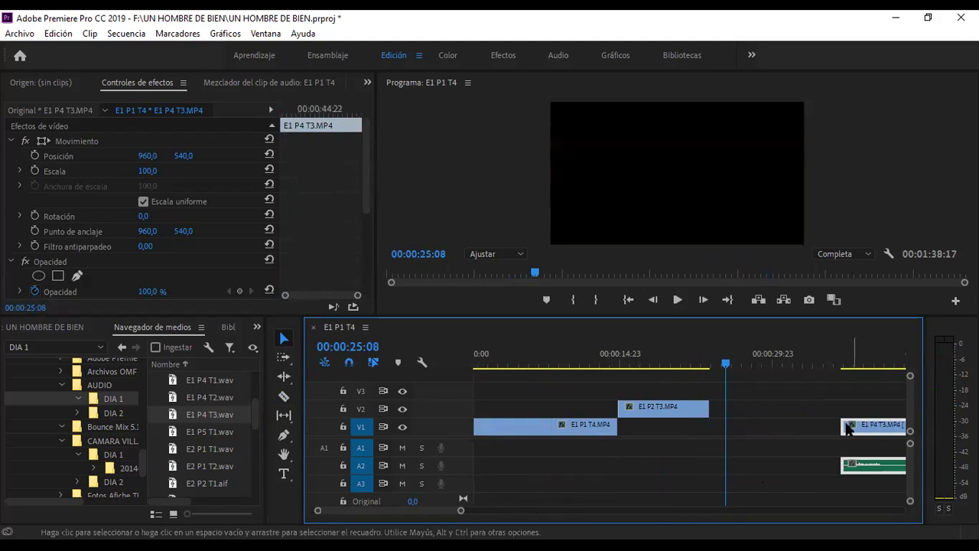
click(750, 434)
key(Delete)
Play back the cut from E1 P2 T3.MP4 into the shortened E1 P4 T3 clip to check its timing.
click(703, 338)
key(space)
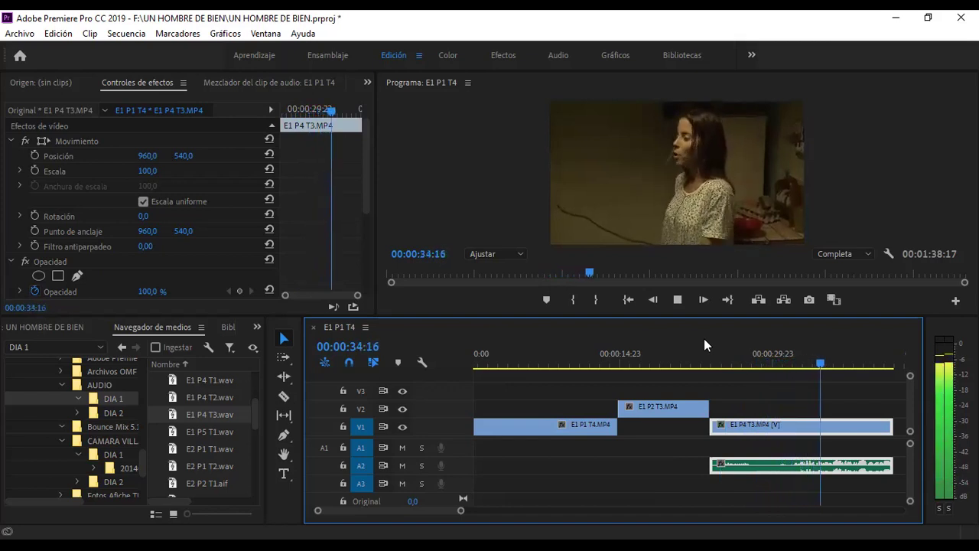
click(775, 363)
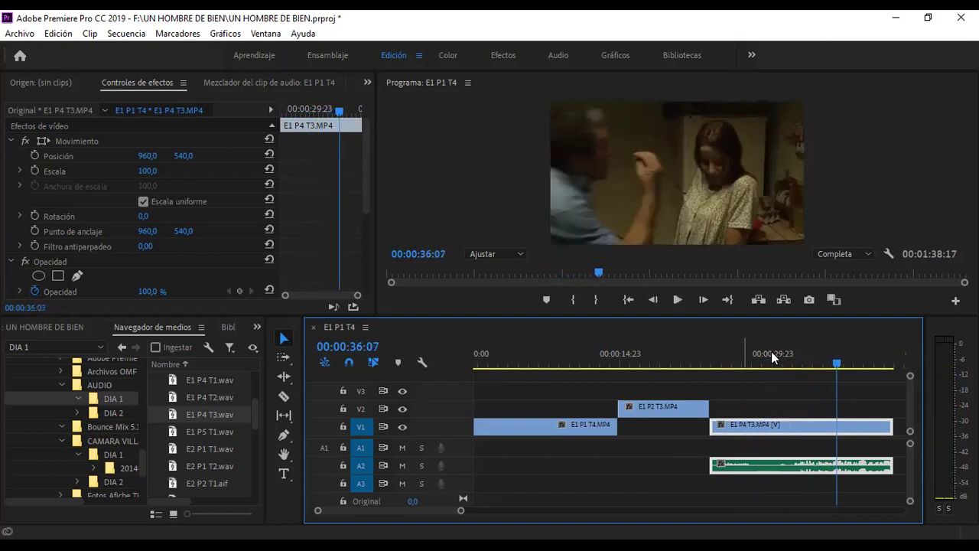
Close the V1 gap between E1 P1 T4 and E1 P4 T3, and play the sequence from that junction.
drag(779, 364, 788, 364)
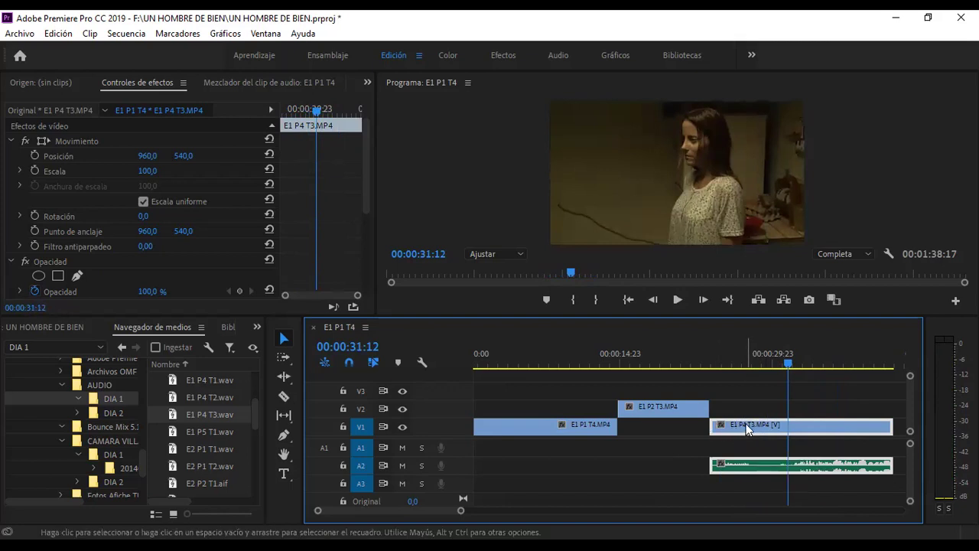
click(669, 431)
key(Delete)
click(617, 352)
key(space)
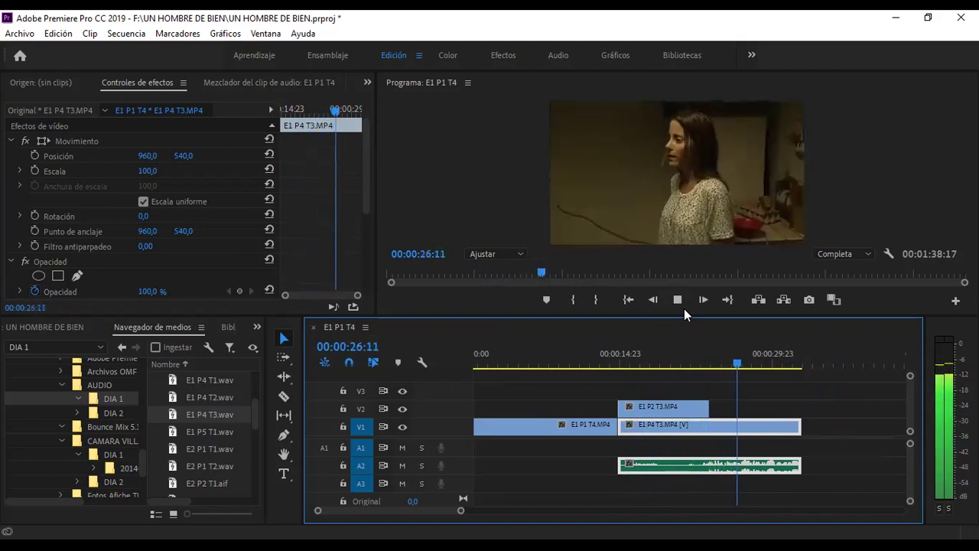
click(684, 308)
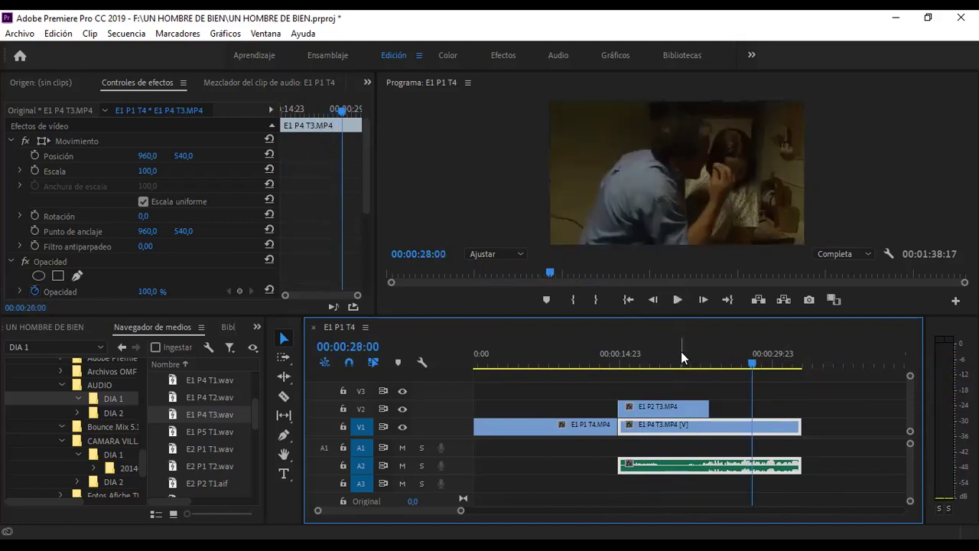
Unlink E1 P4 T3's video from its audio and trim only the video's start to the end of E1 P2 T3.
right_click(715, 424)
click(765, 263)
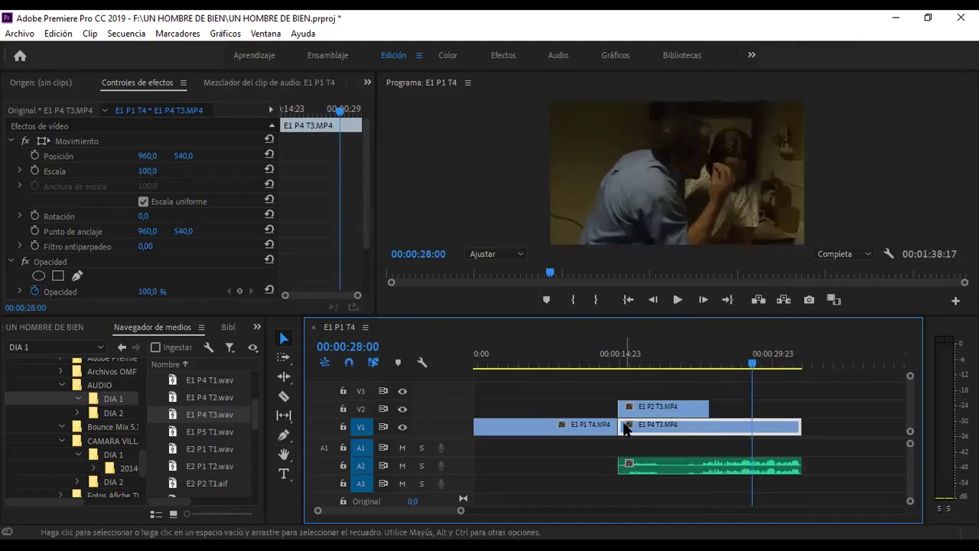
drag(621, 424, 711, 425)
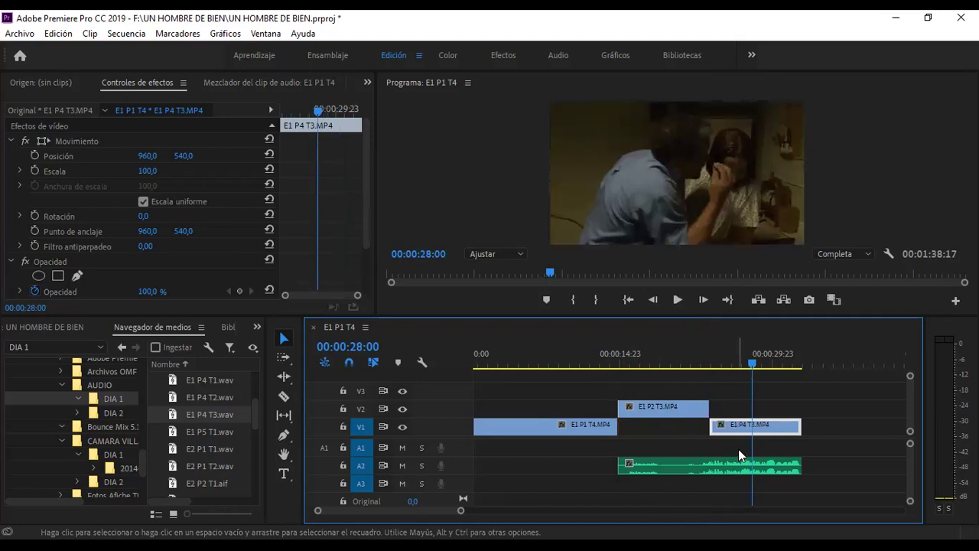
Link the trimmed E1 P4 T3 video on V1 with its audio clip on A2 again.
click(681, 407)
click(760, 434)
click(756, 469)
right_click(756, 468)
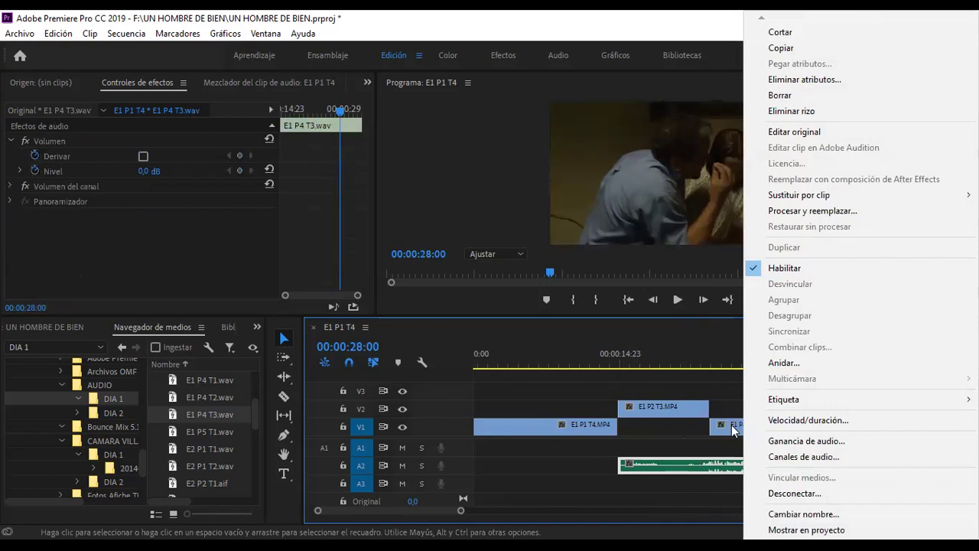
click(732, 424)
shift+click(722, 464)
right_click(724, 456)
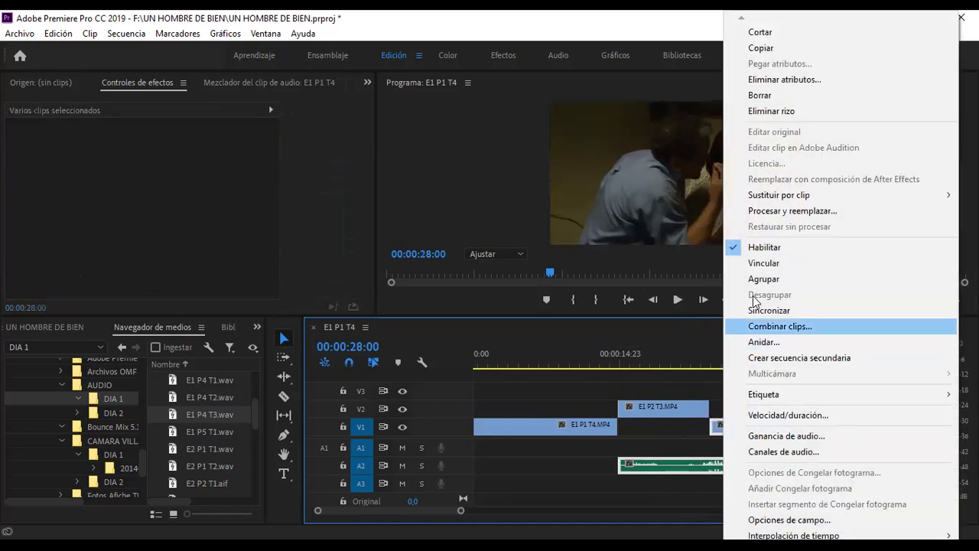
click(763, 262)
click(701, 382)
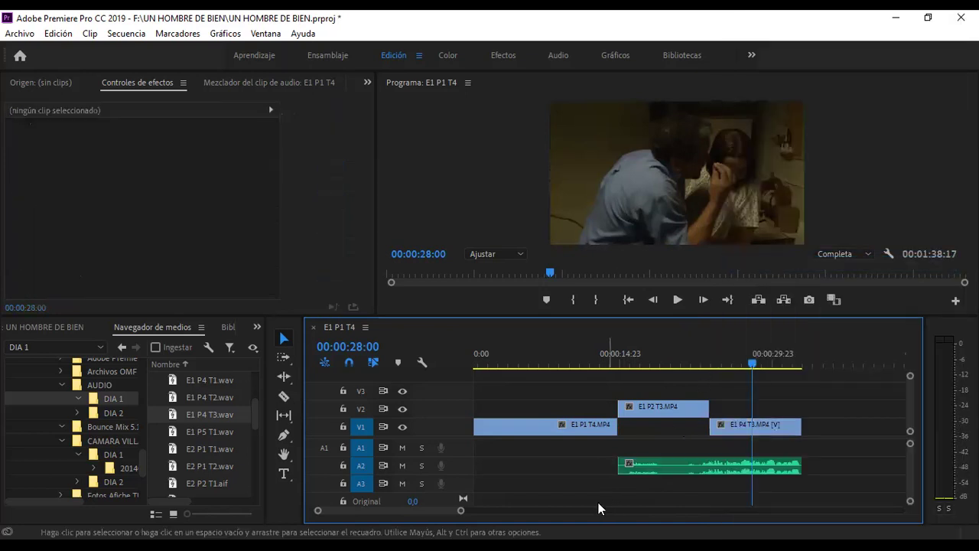
Move the E1 P3 T2 clip with its audio earlier on V2 and A2, closer to E1 P4 T3.
drag(461, 510, 545, 511)
click(826, 409)
drag(824, 412, 637, 411)
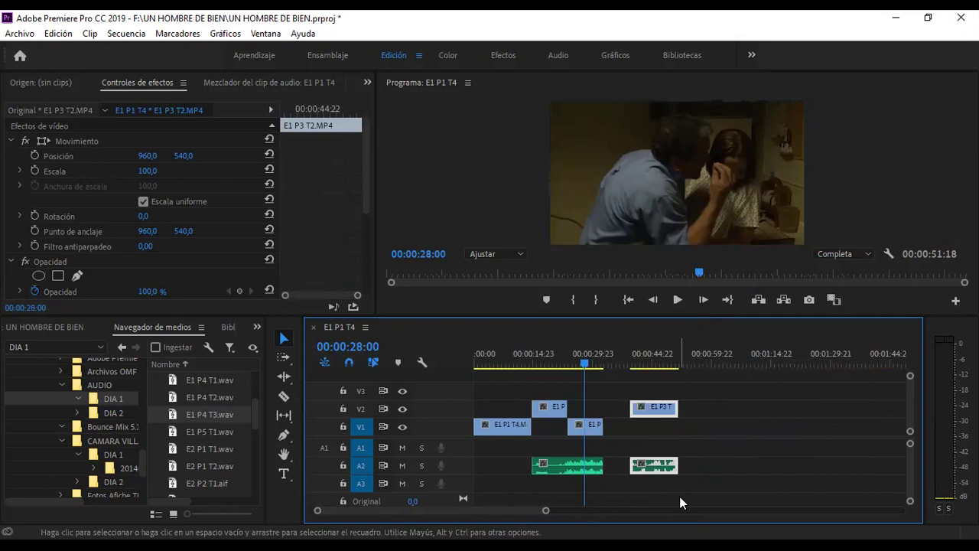
Play E1 P4 T3 to find its out point and trim the end of its video and audio to about 00:00:30.
drag(545, 511, 456, 511)
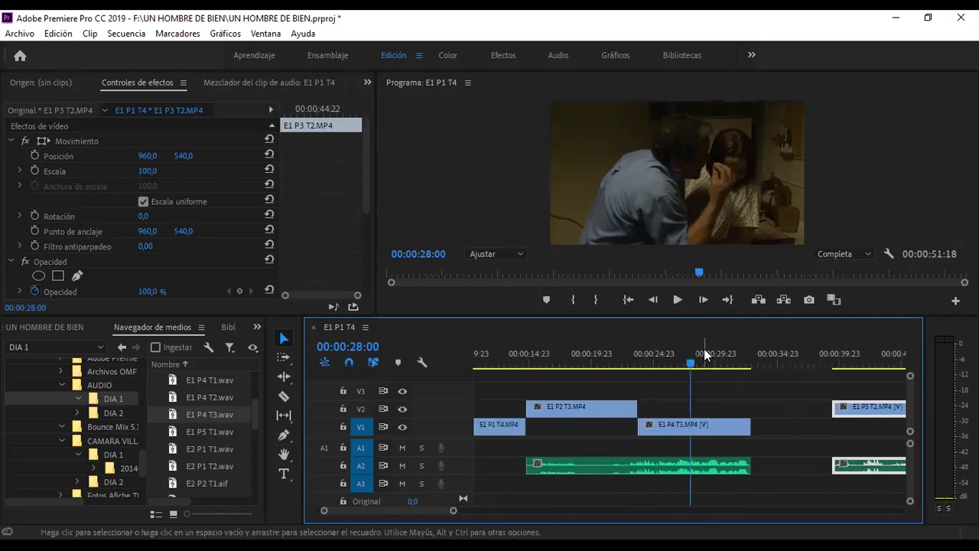
key(space)
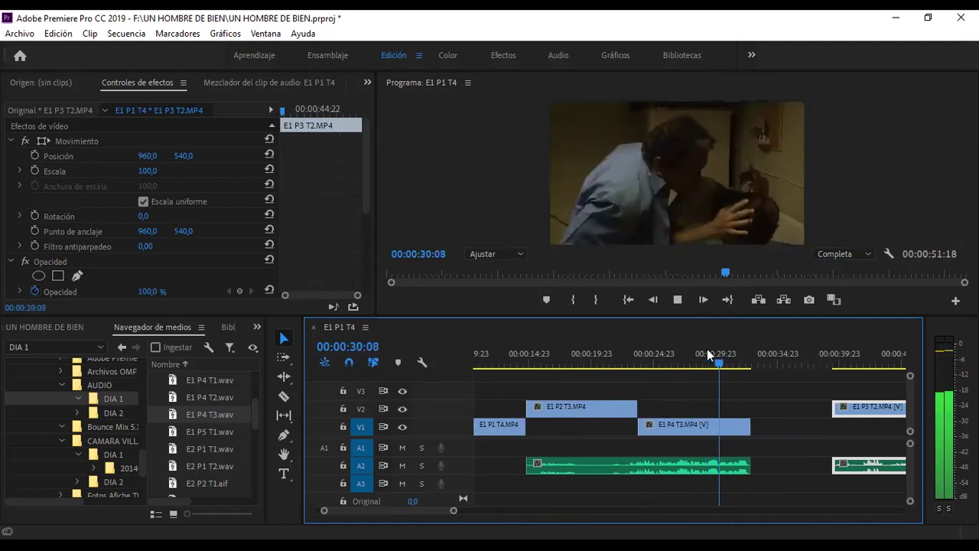
key(space)
drag(750, 427, 716, 429)
Review the action in E1 P3 T2 and split the clip with its audio at 00:00:49:06.
click(864, 354)
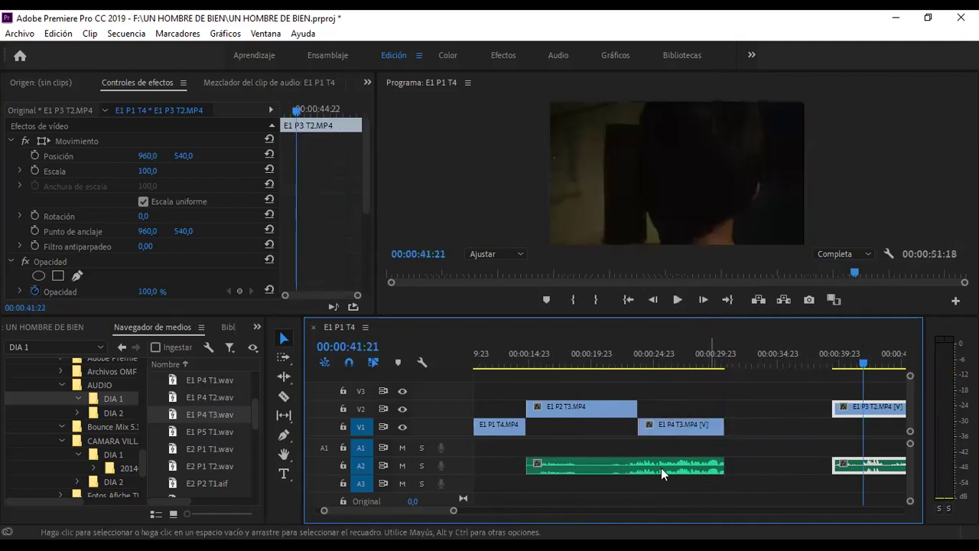
drag(446, 506, 455, 506)
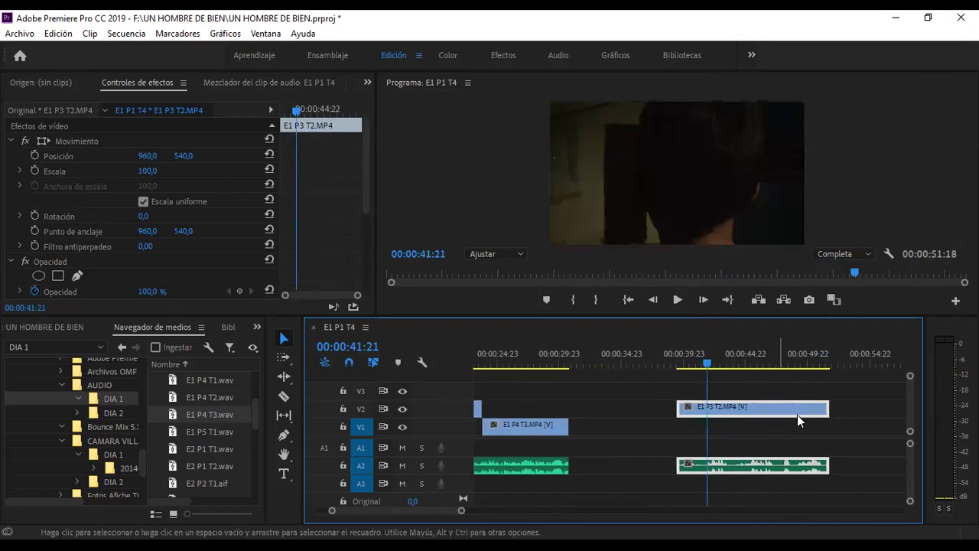
key(space)
click(744, 359)
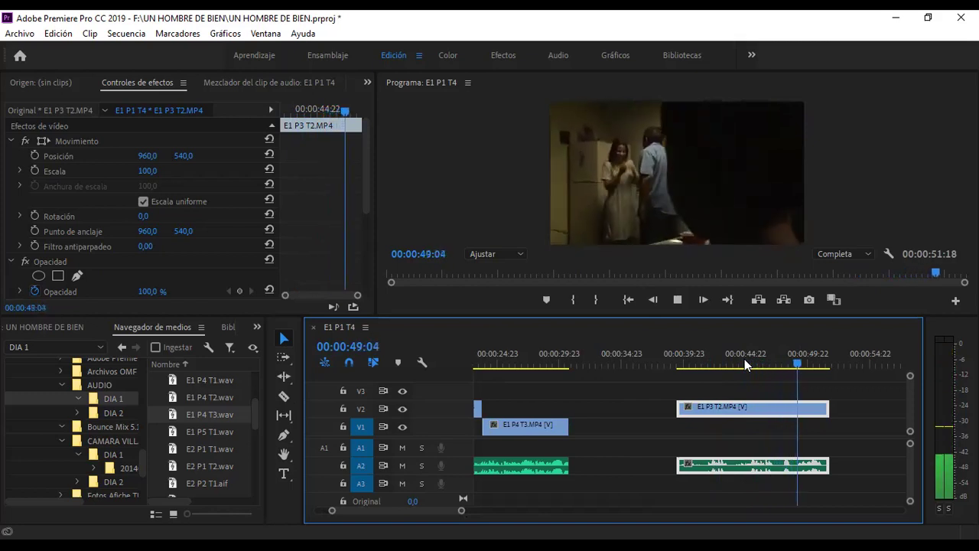
key(space)
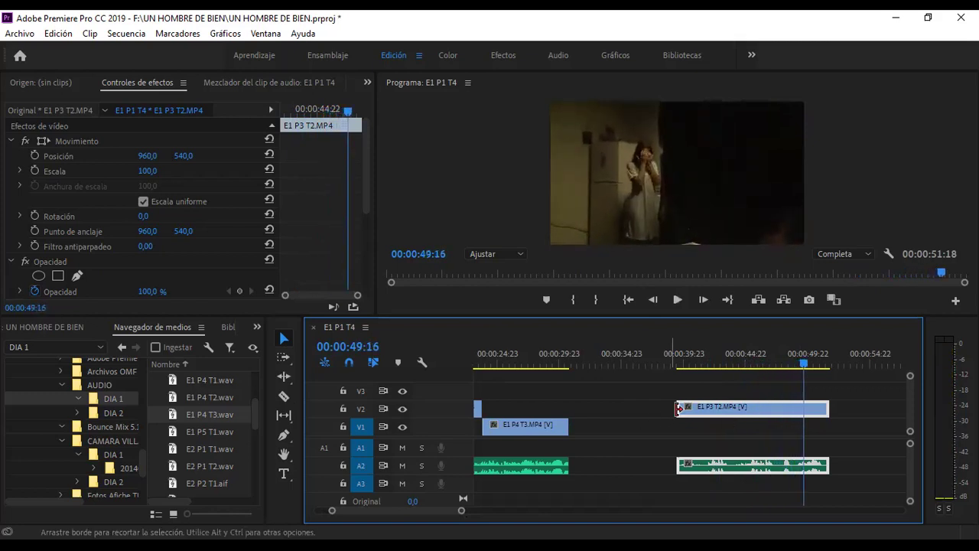
drag(794, 358, 800, 364)
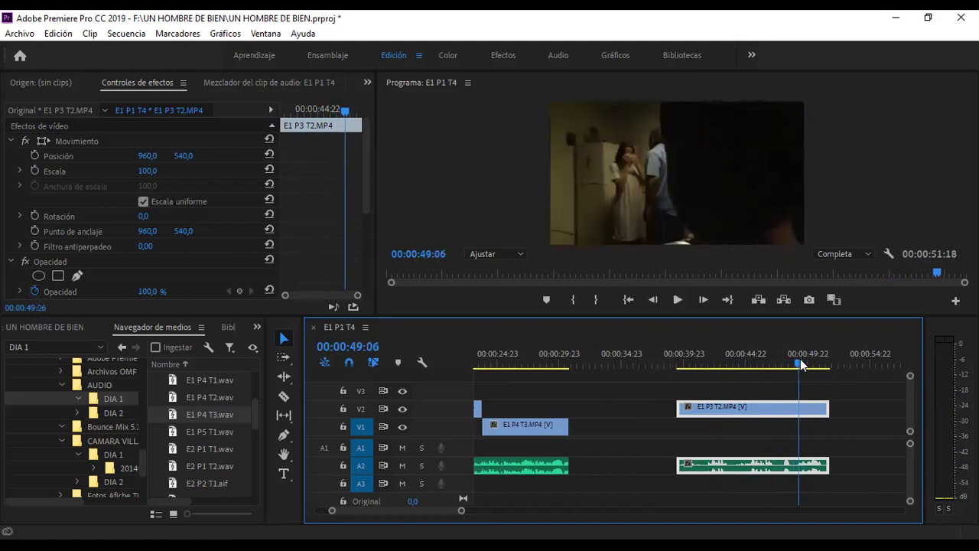
click(290, 396)
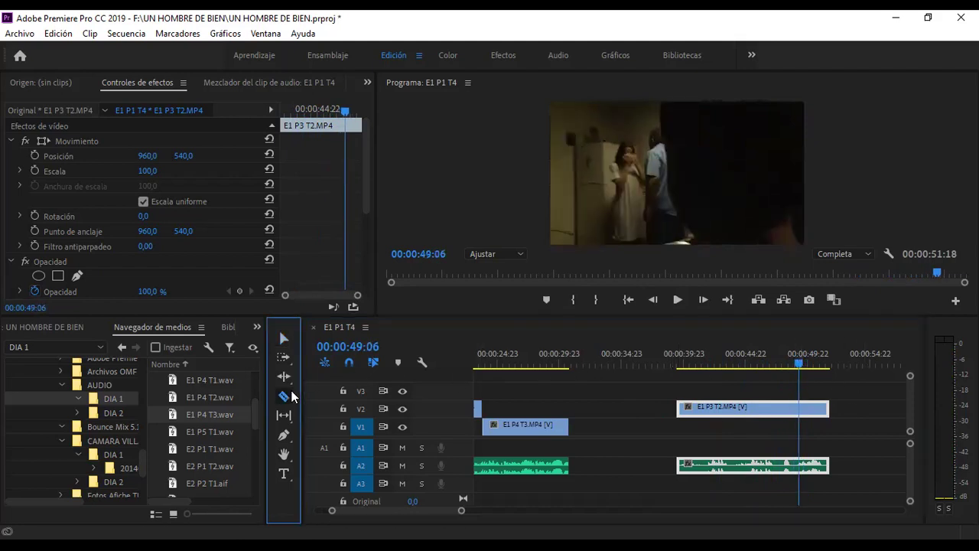
click(800, 406)
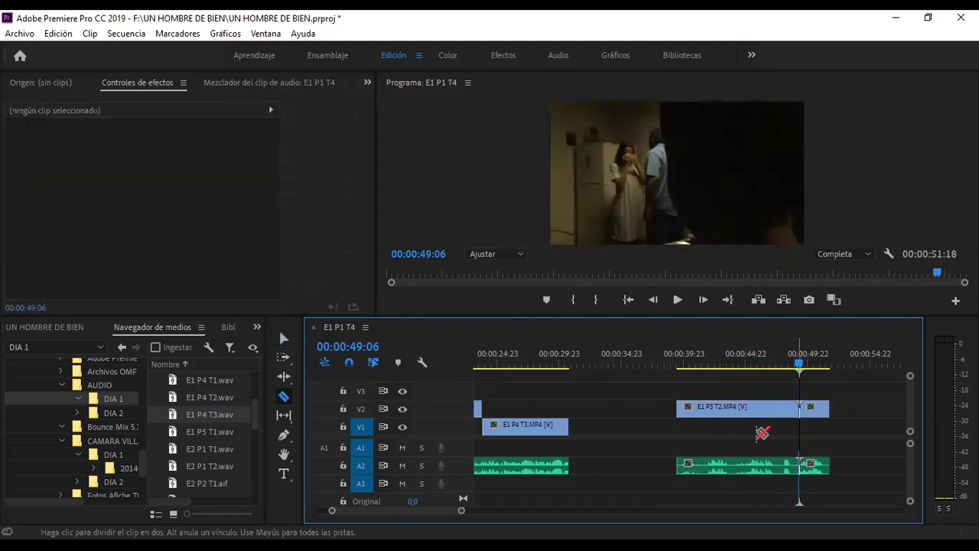
click(283, 338)
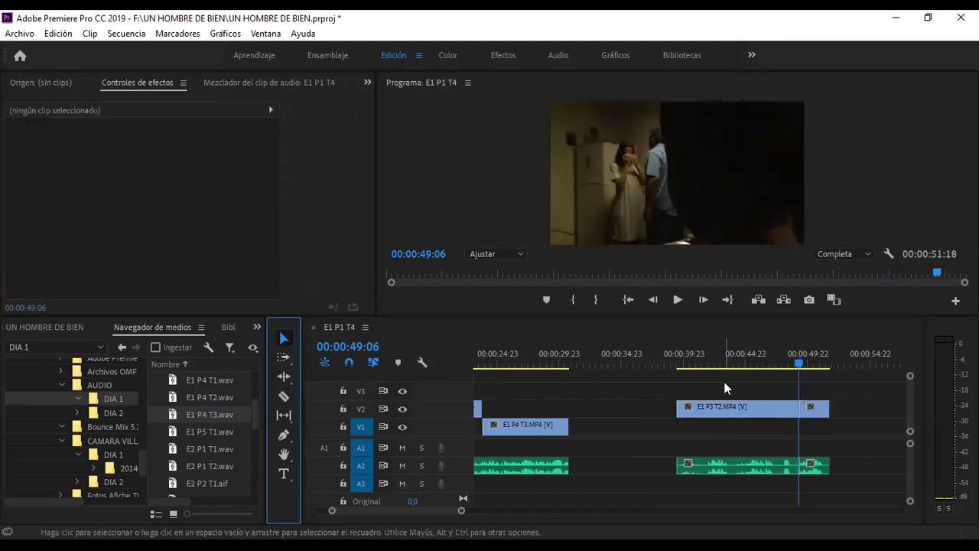
Delete the first part of E1 P3 T2, place the remainder on V1 directly after E1 P4 T3, and play the join.
click(739, 413)
key(Delete)
click(812, 413)
drag(587, 419, 560, 359)
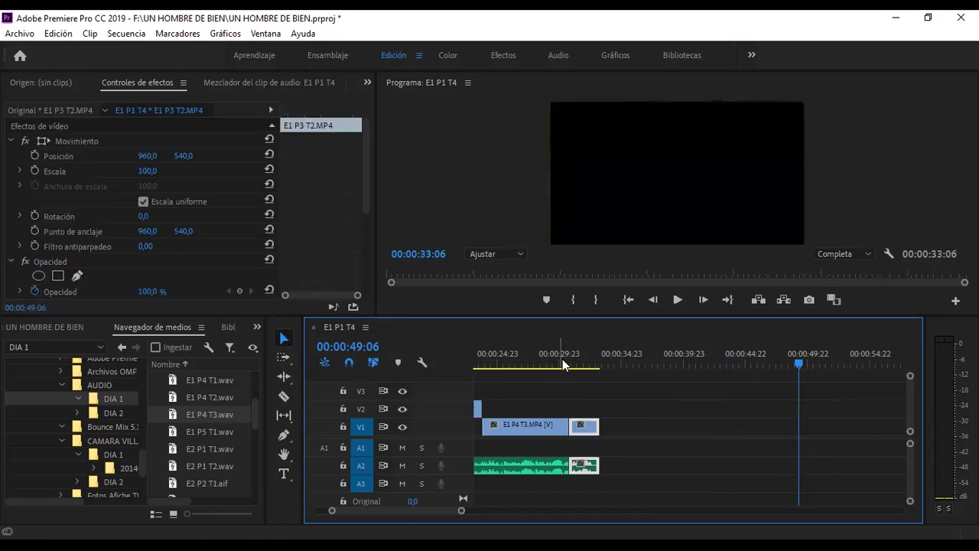
click(562, 359)
key(space)
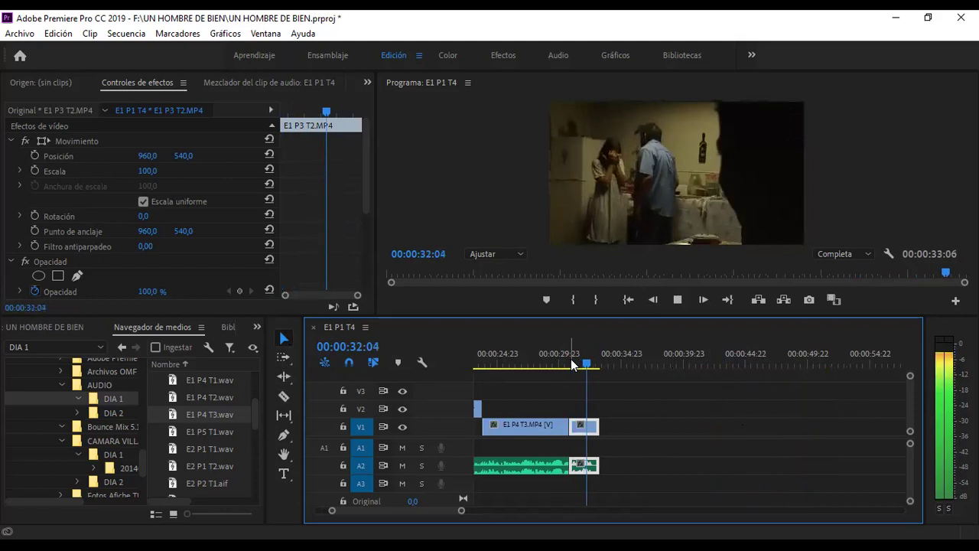
key(space)
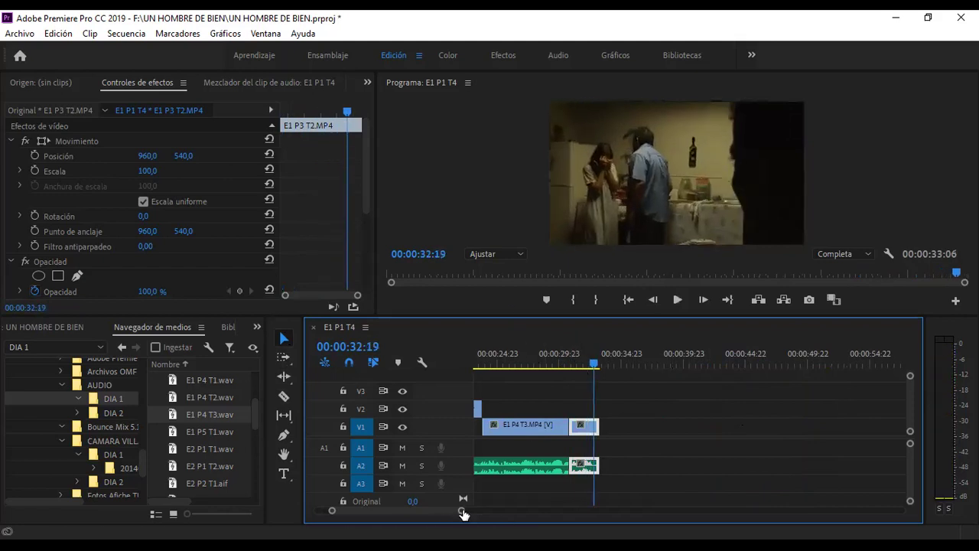
Play the whole sequence from the start and recheck the cut from E1 P1 T4 to E1 P2 T3 at 00:00:14:12.
drag(466, 509, 549, 510)
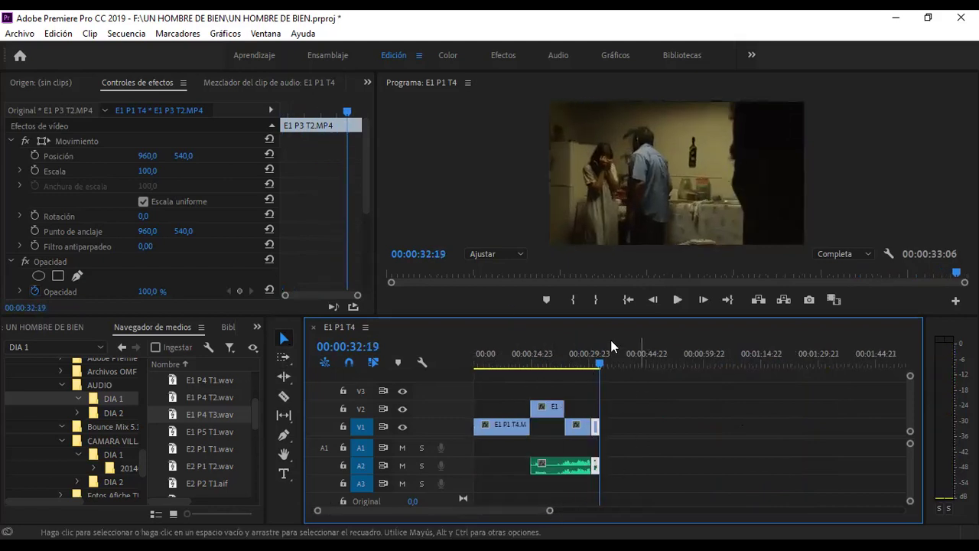
click(520, 351)
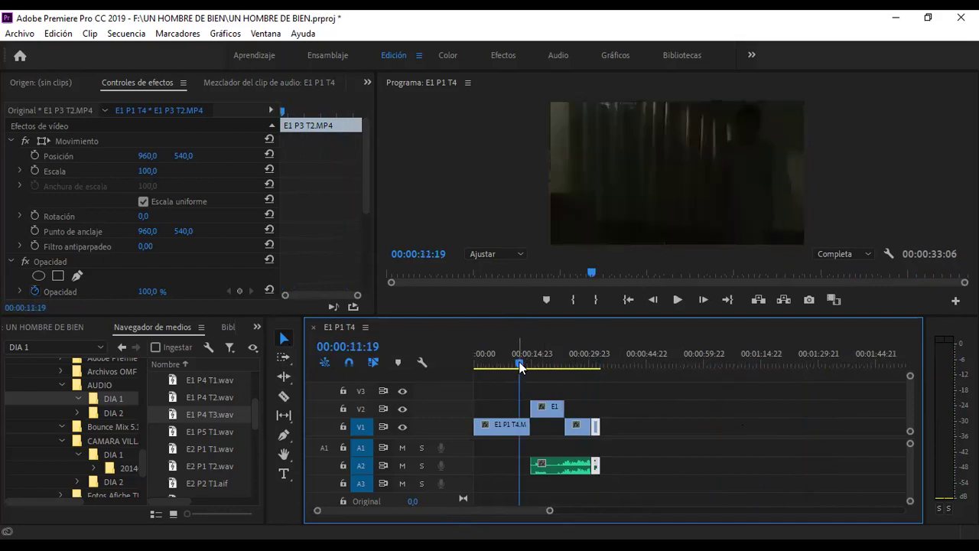
drag(520, 366, 451, 371)
key(space)
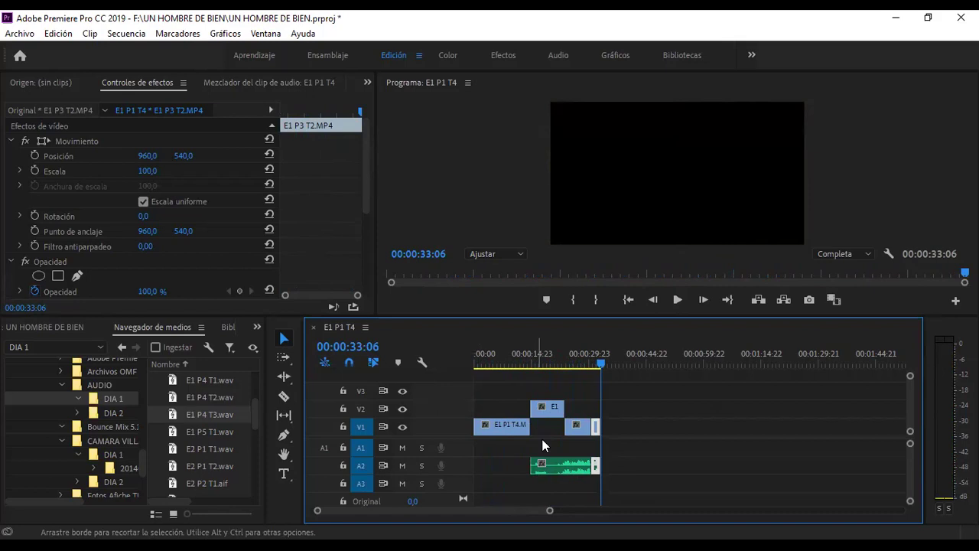
scroll(548, 513, up, 6)
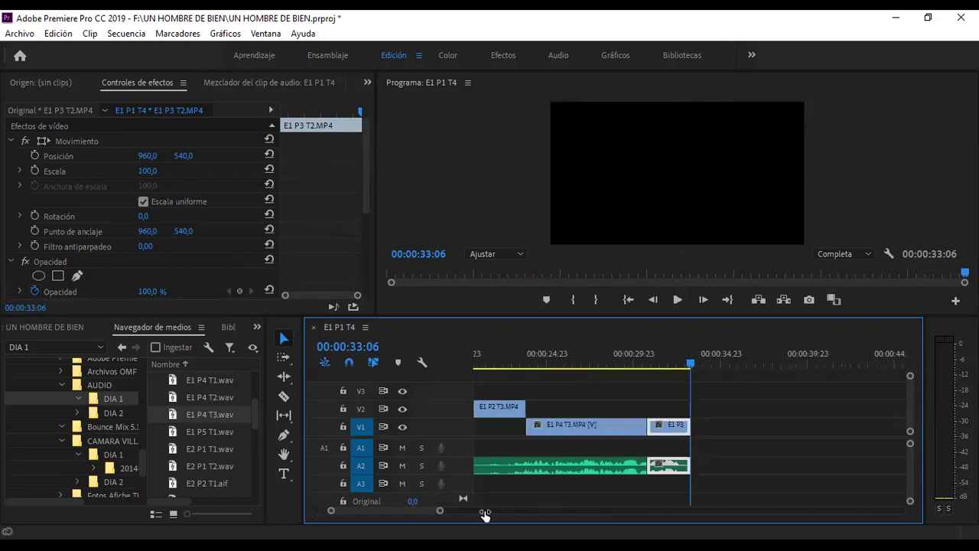
scroll(481, 518, down, 6)
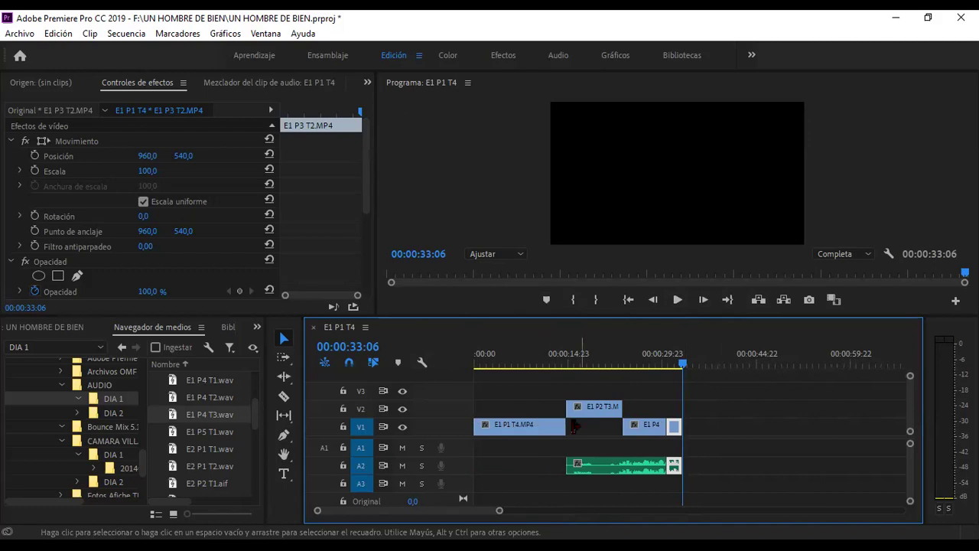
click(566, 361)
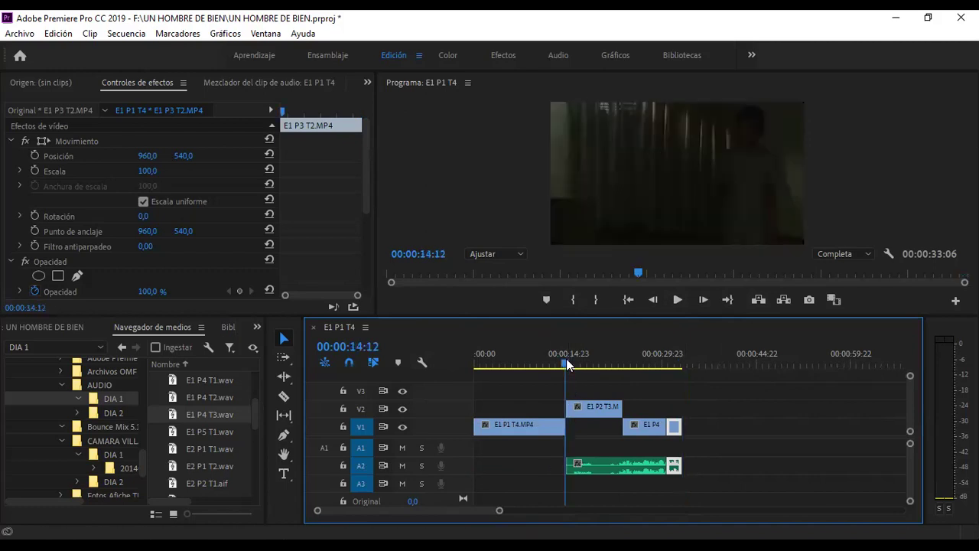
key(space)
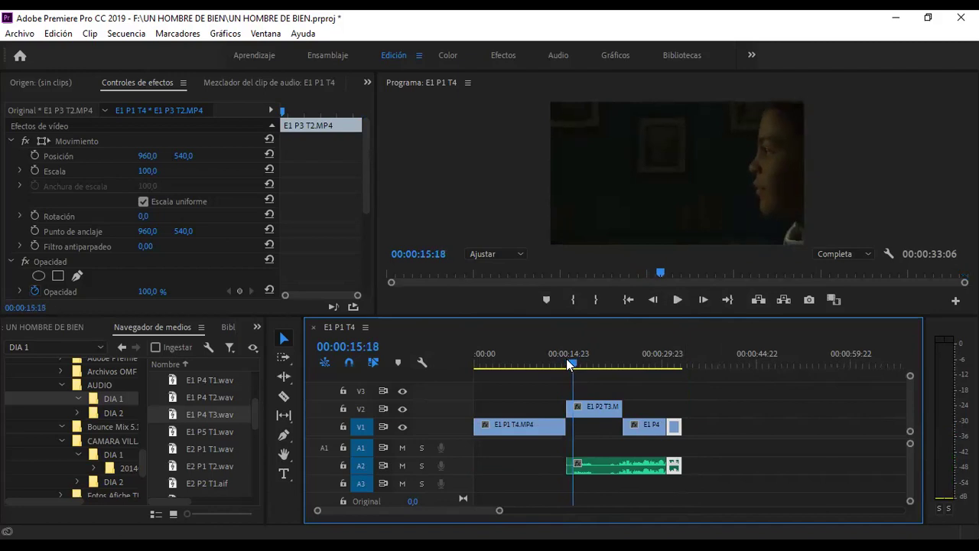
click(566, 360)
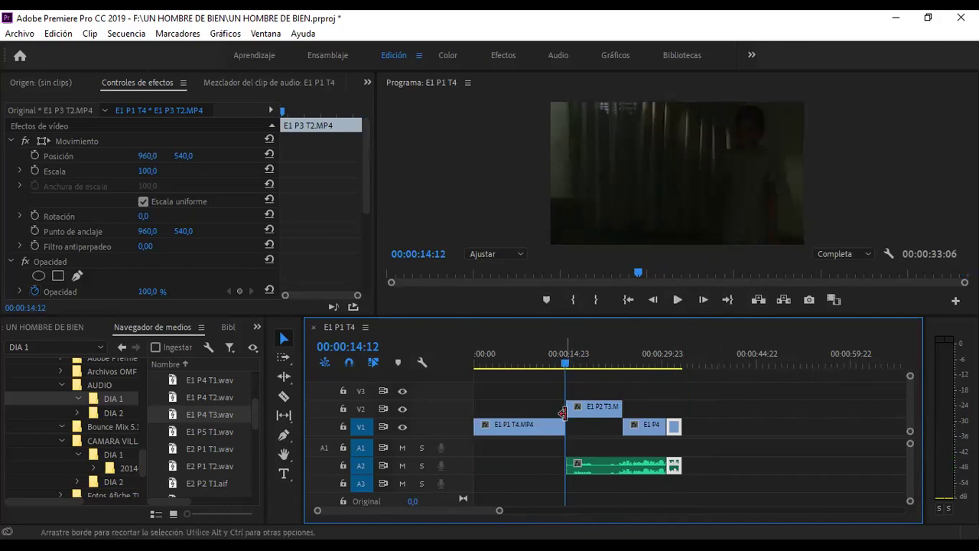
Apply the Potencia constante audio crossfade to the start of the first audio clip on A2, at 00:00:14:12.
click(257, 327)
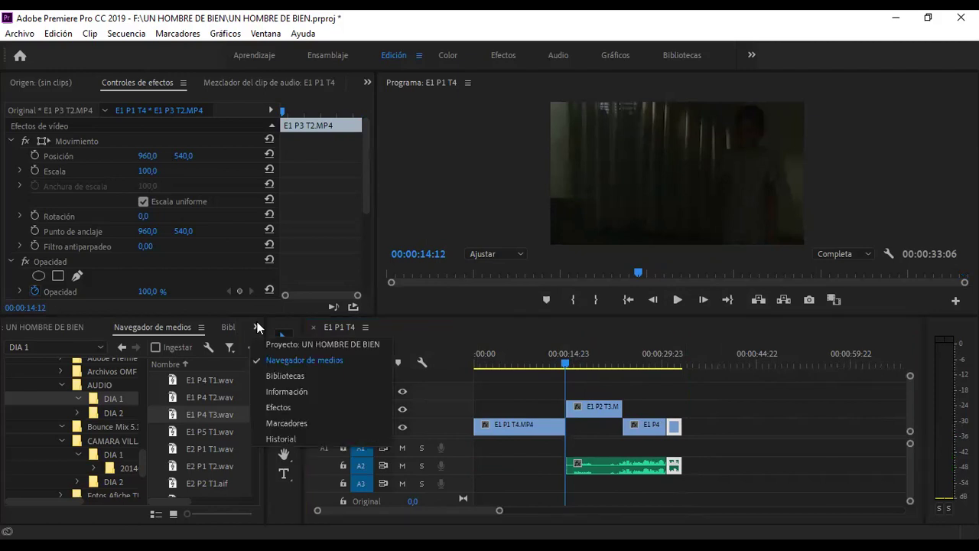
click(274, 406)
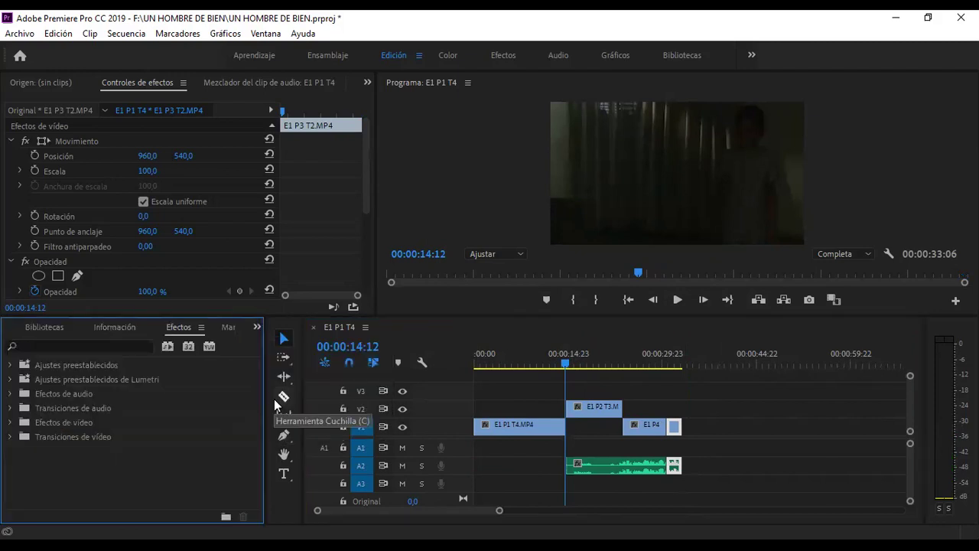
click(12, 410)
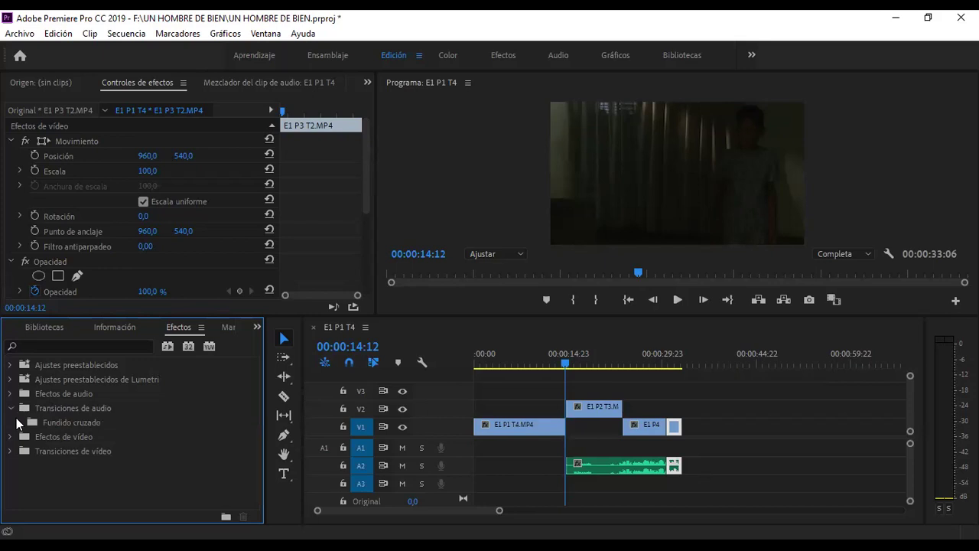
click(18, 423)
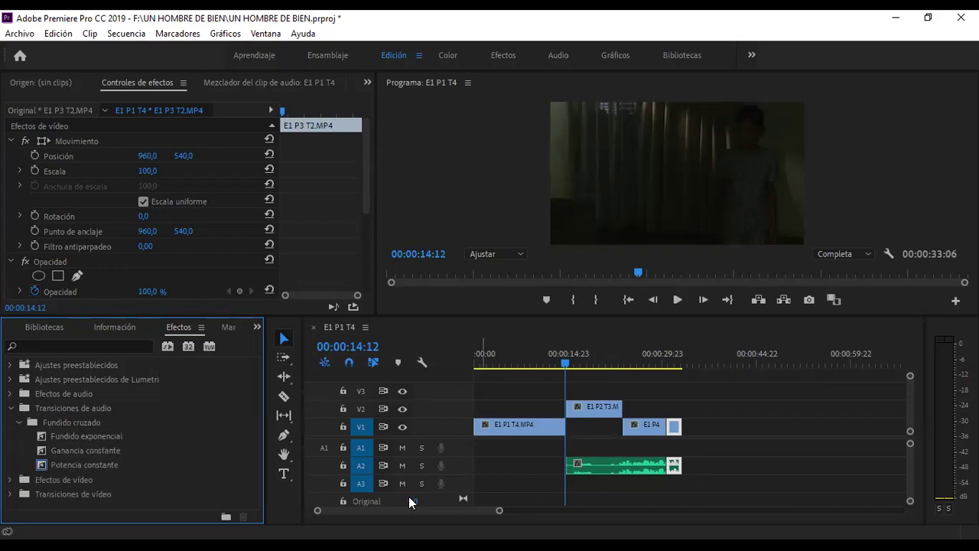
click(97, 462)
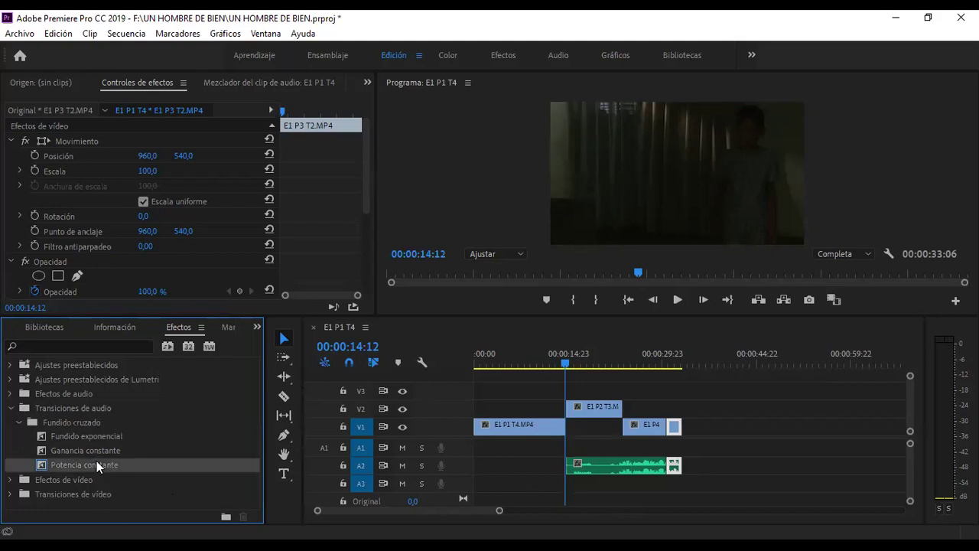
drag(110, 463, 570, 472)
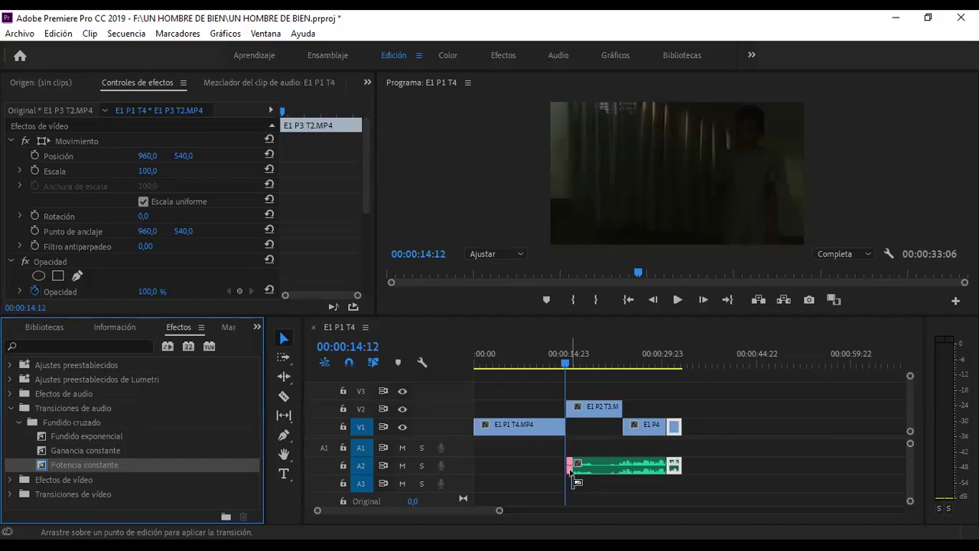
drag(570, 470, 571, 468)
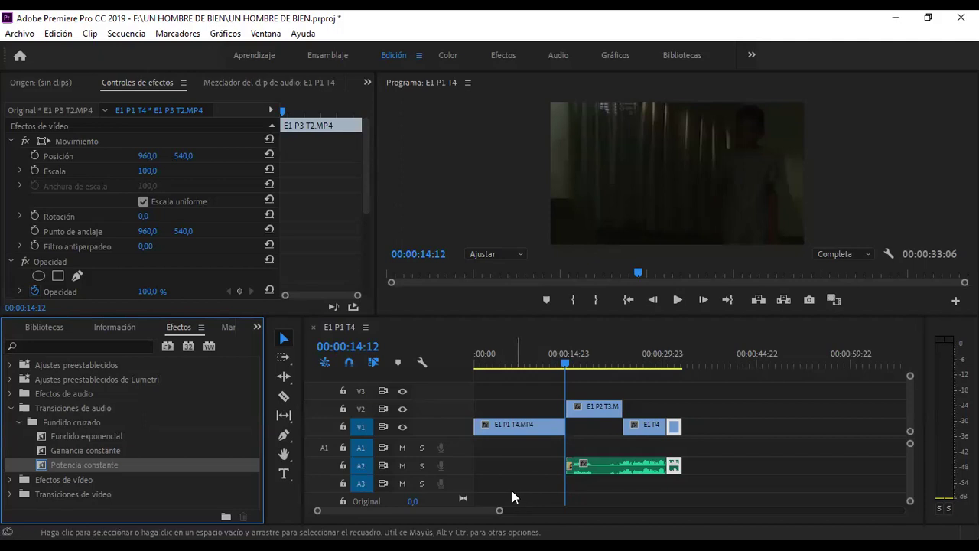
Play from 00:00:14:12 to check the audio fade-in under the start of E1 P2 T3.
click(494, 510)
drag(494, 511, 444, 510)
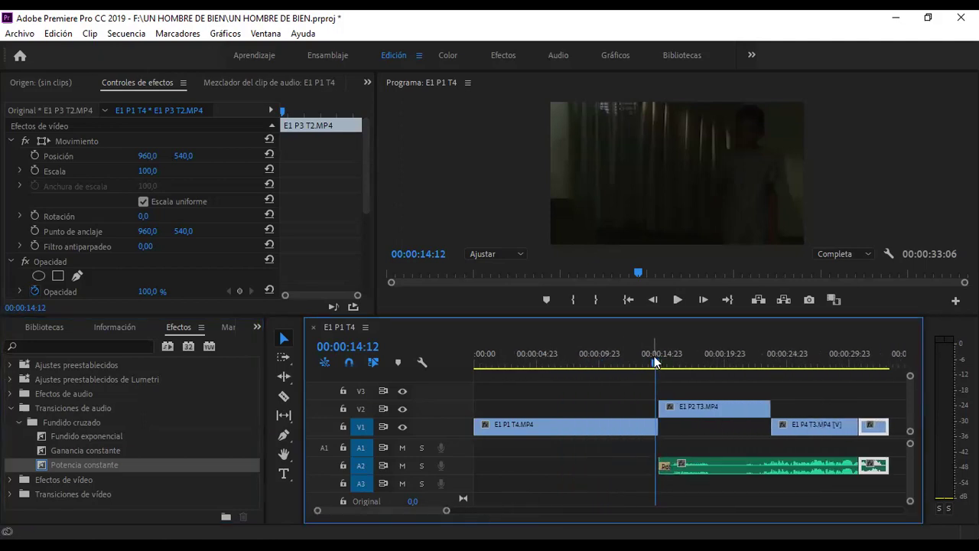
key(space)
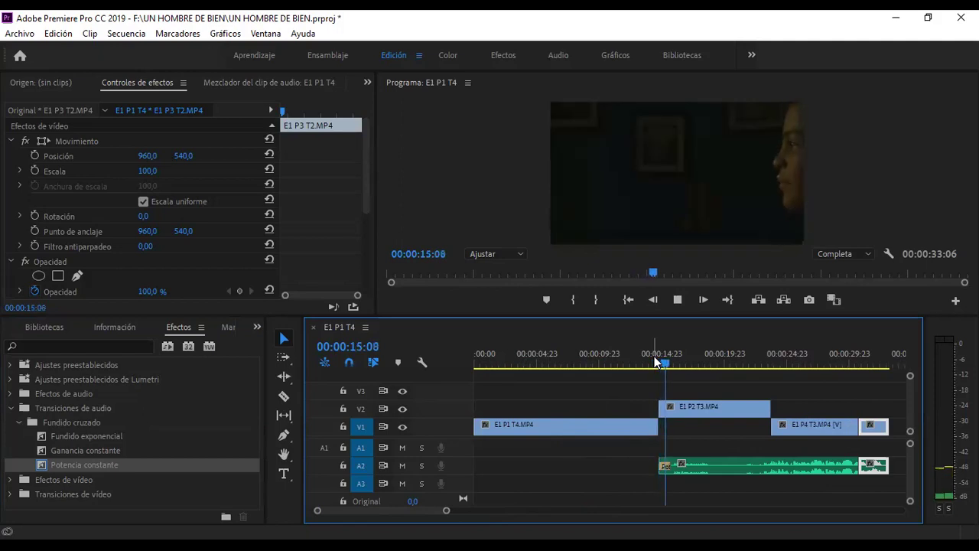
key(space)
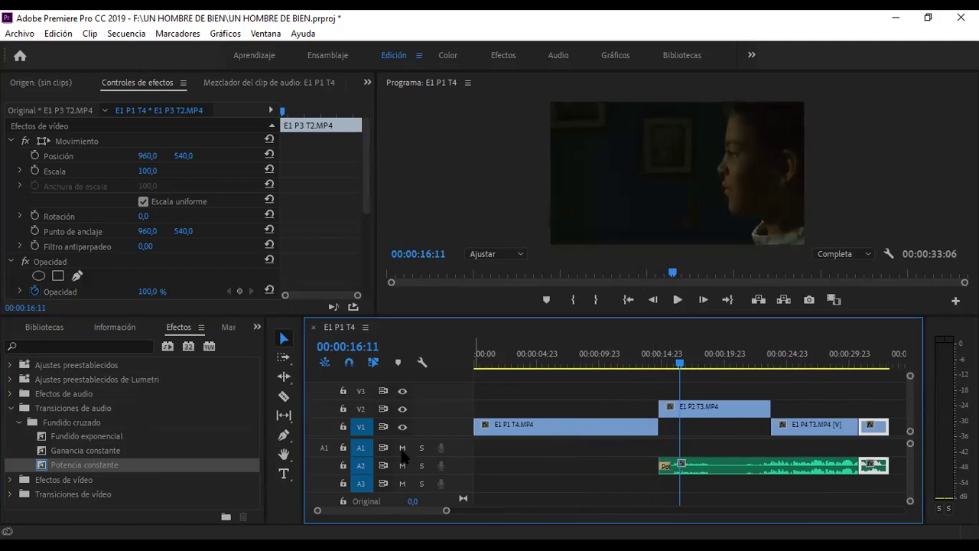
Apply the Potencia constante audio crossfade to the A2 cut between the E1 P4 T3 and E1 P3 T2 audio.
click(112, 463)
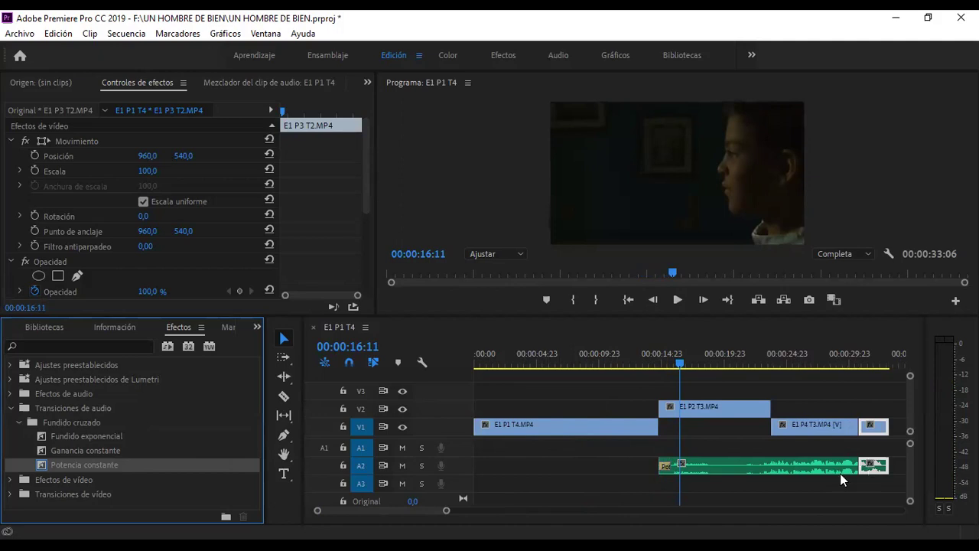
drag(424, 488, 864, 473)
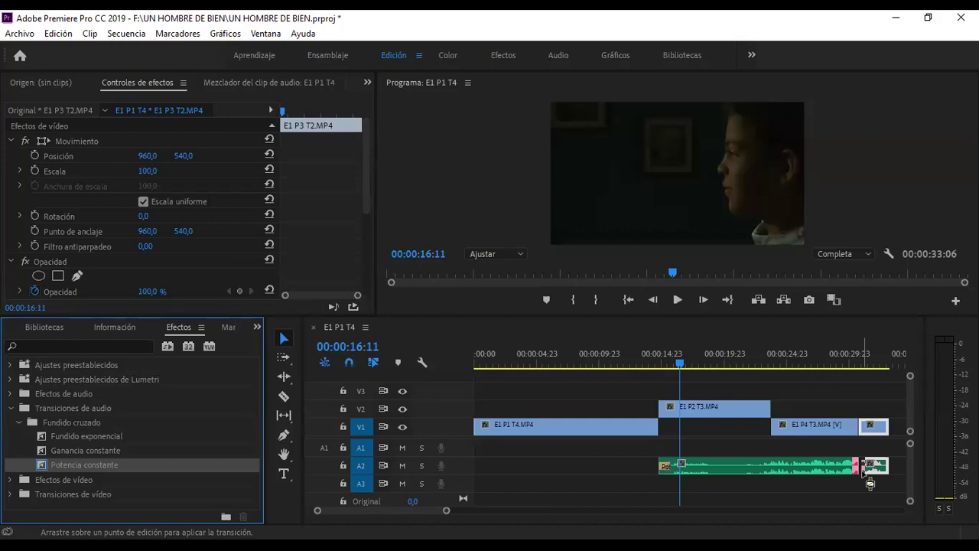
drag(869, 482, 866, 476)
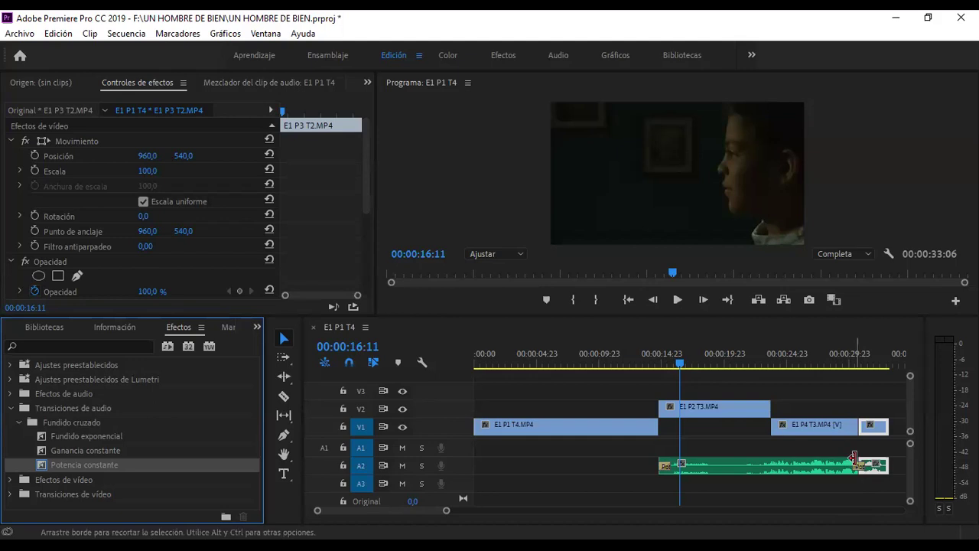
Play the cut from E1 P4 T3 to E1 P3 T2 twice from about 00:00:30:00 to check the audio crossfade.
click(851, 361)
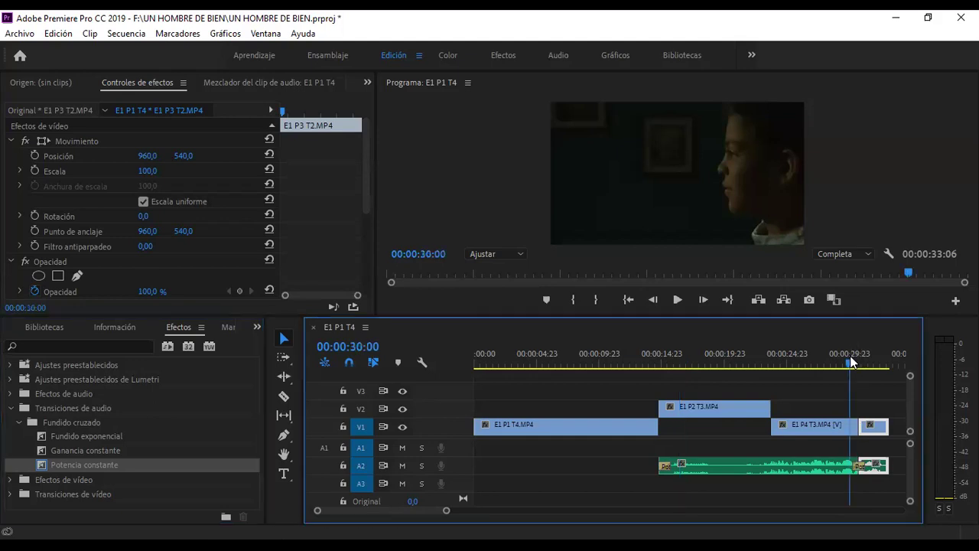
key(space)
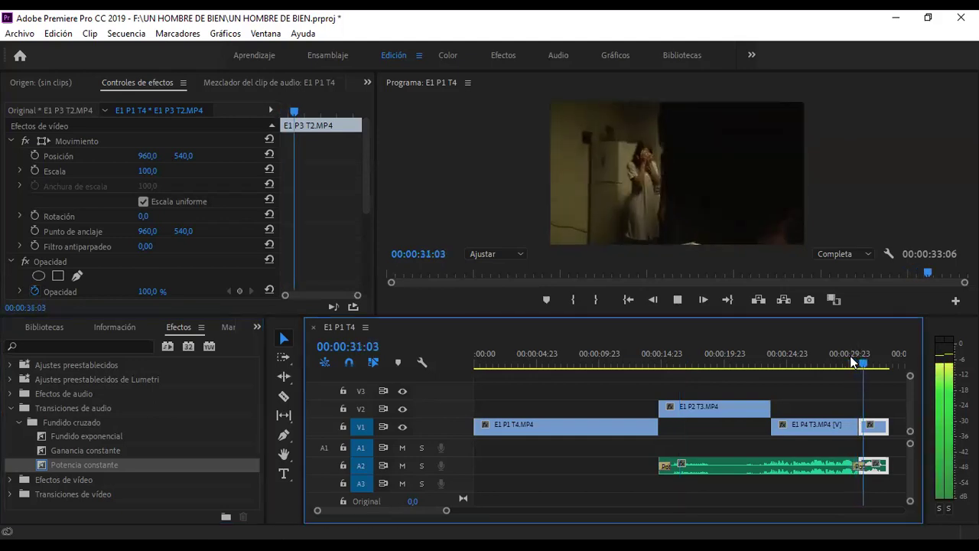
key(space)
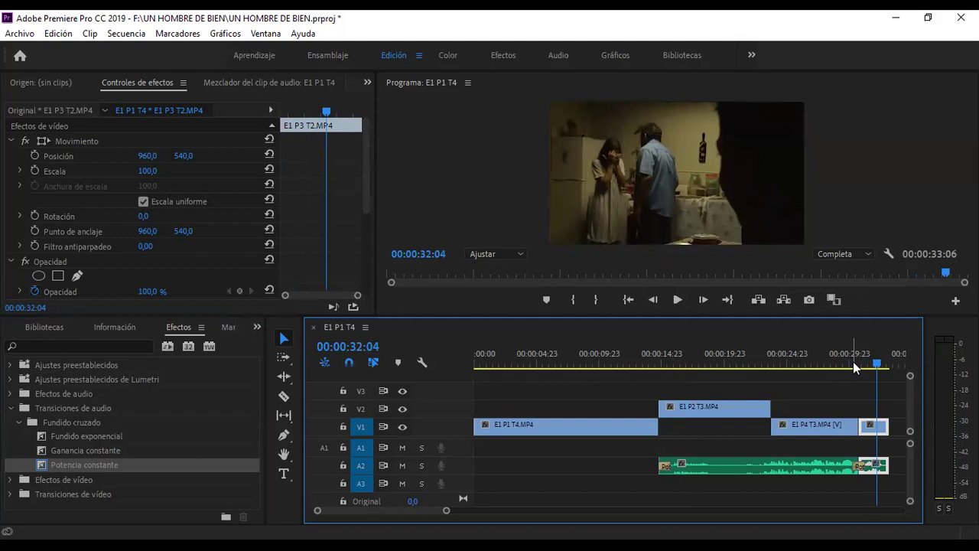
click(853, 363)
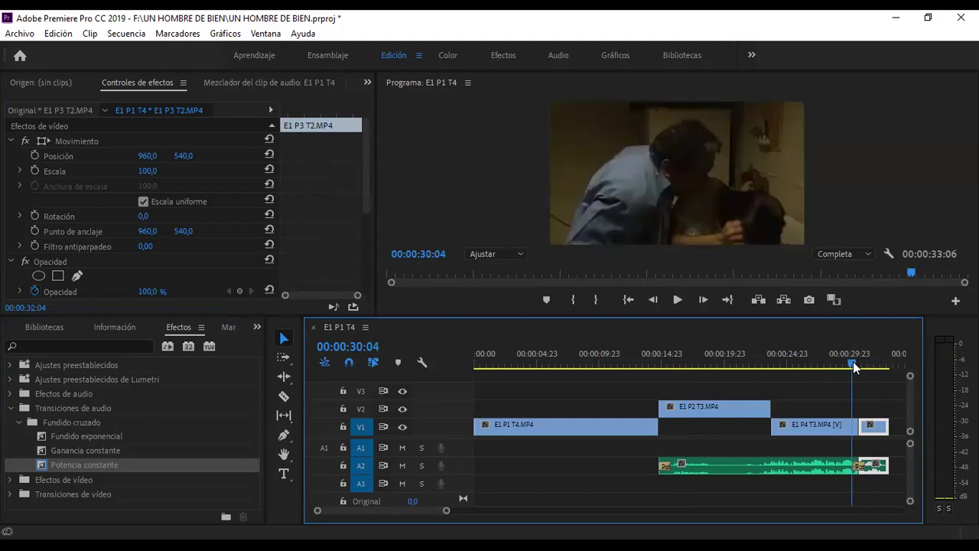
key(space)
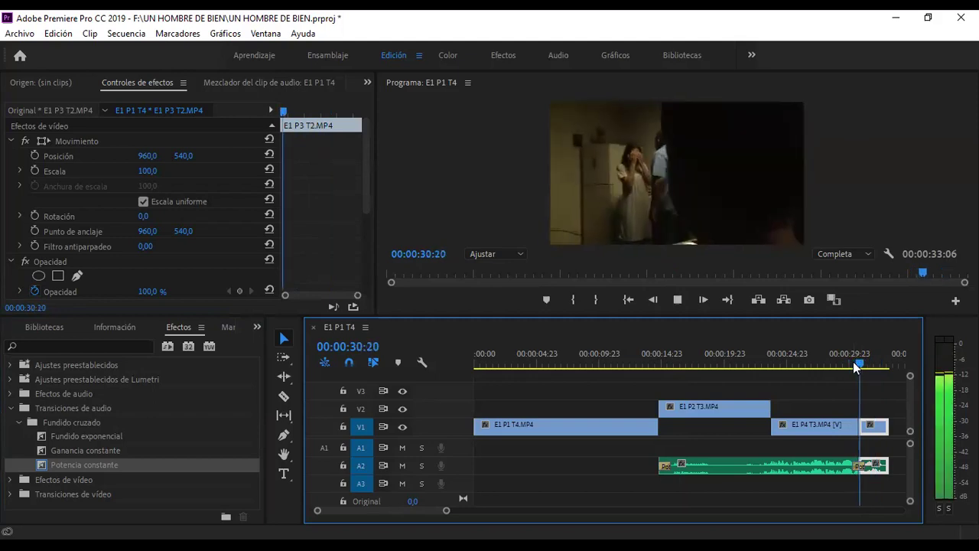
key(space)
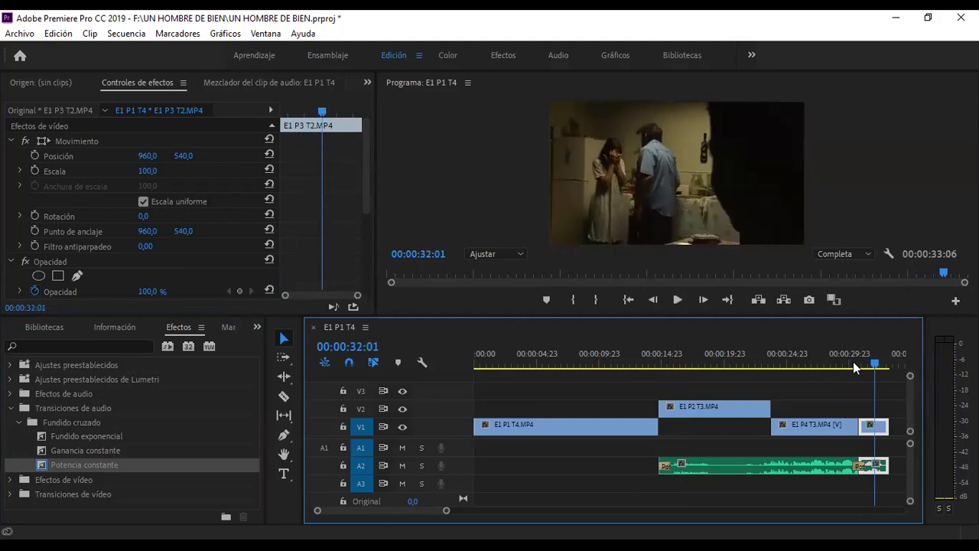
click(853, 362)
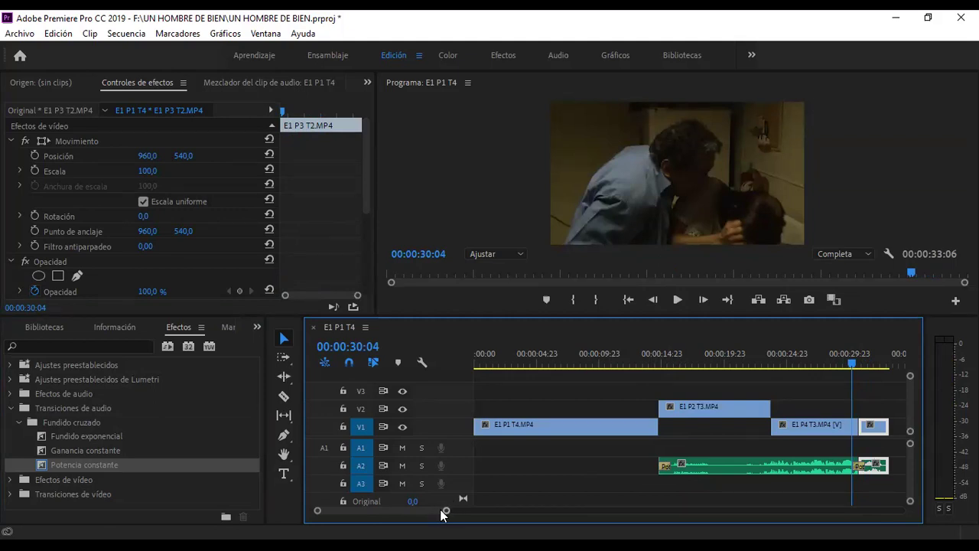
Apply the Disolución de película video transition to the V1 cut between E1 P4 T3 and E1 P3 T2.
click(20, 422)
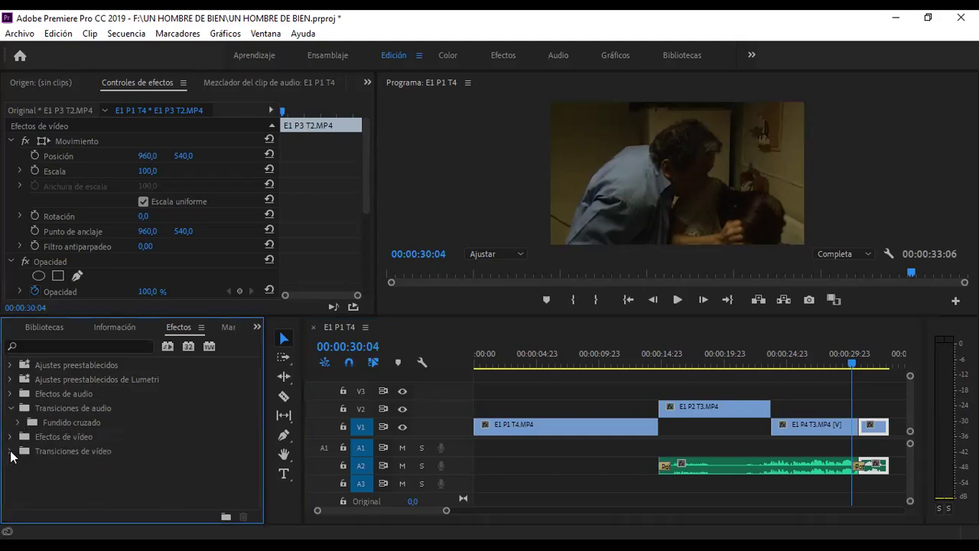
click(10, 452)
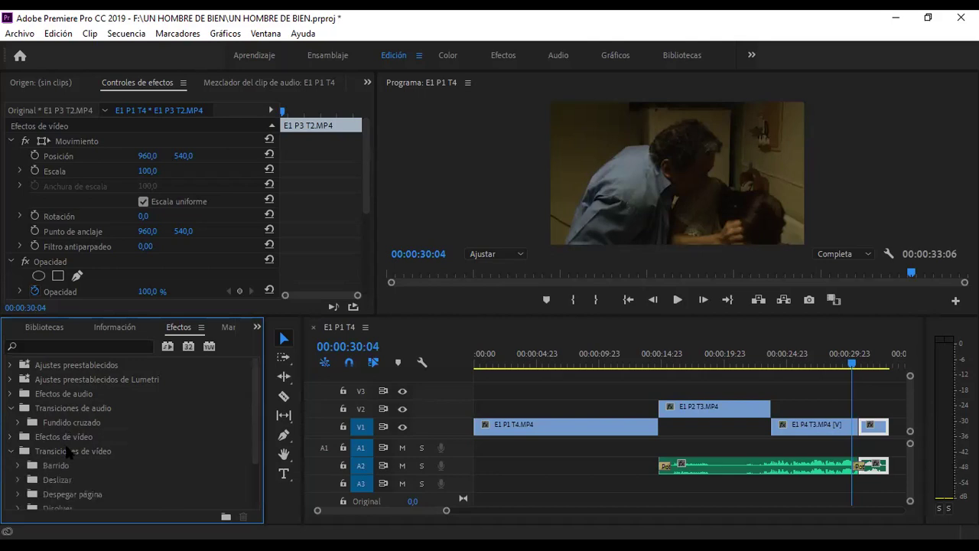
scroll(66, 448, down, 3)
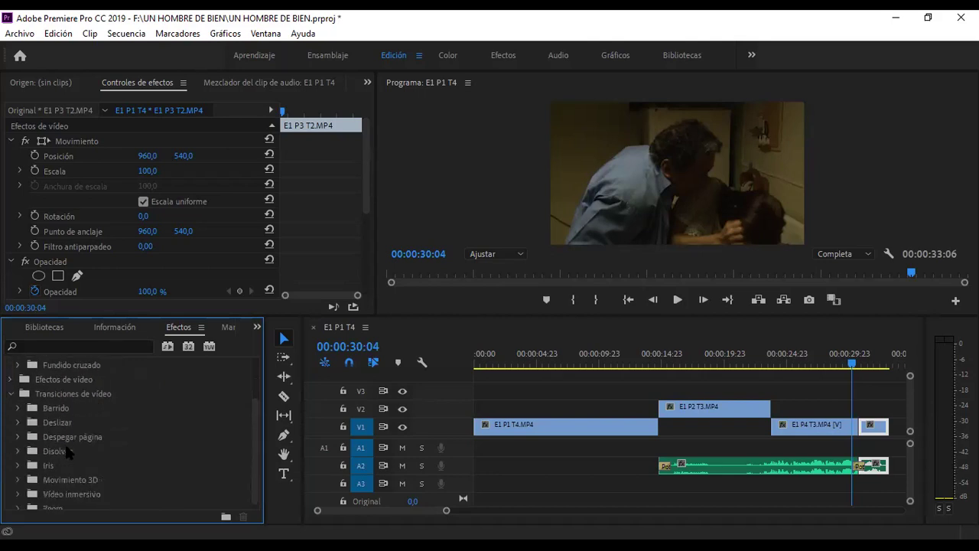
click(19, 446)
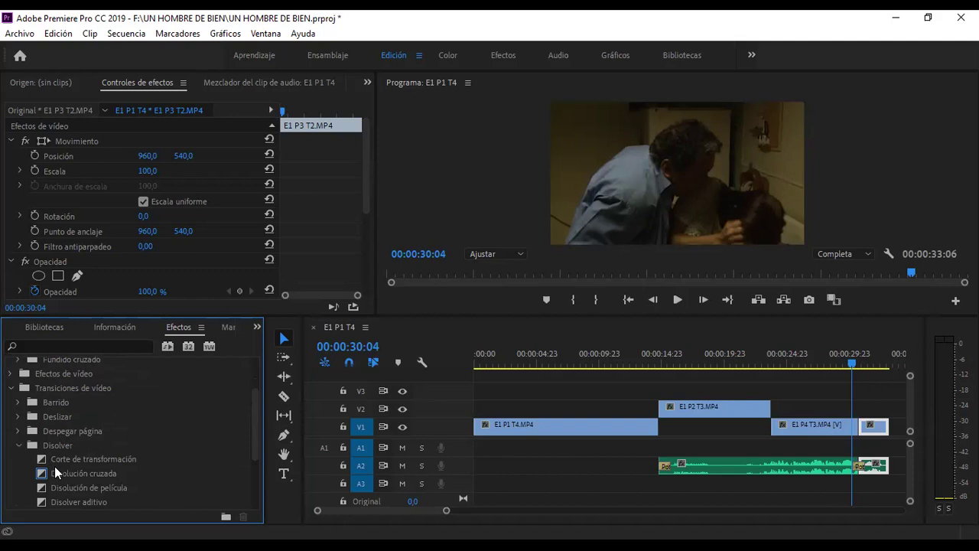
scroll(54, 466, down, 3)
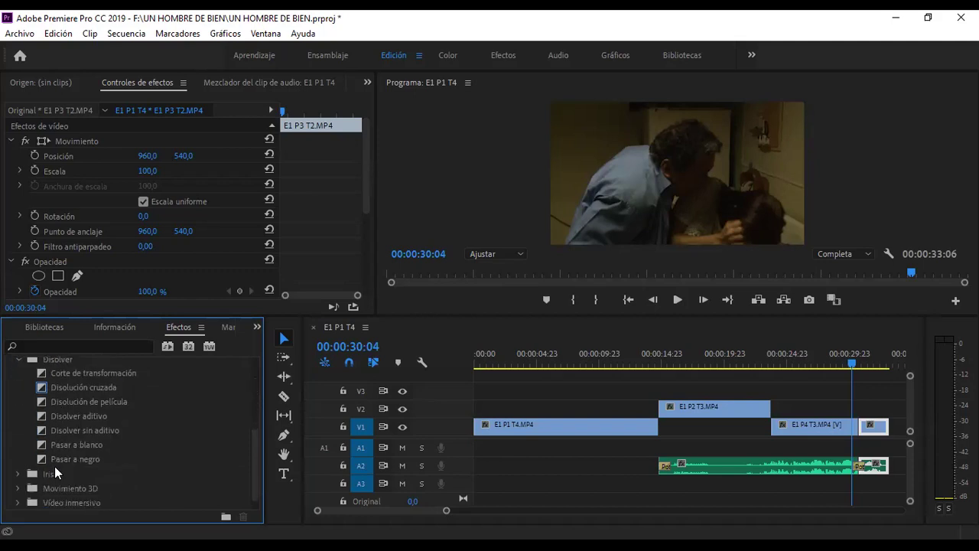
scroll(55, 466, up, 1)
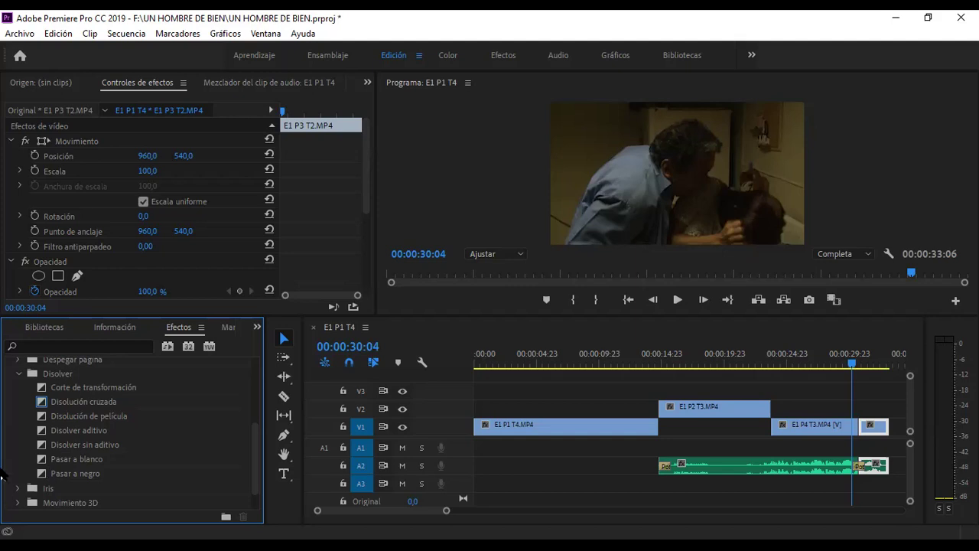
click(73, 418)
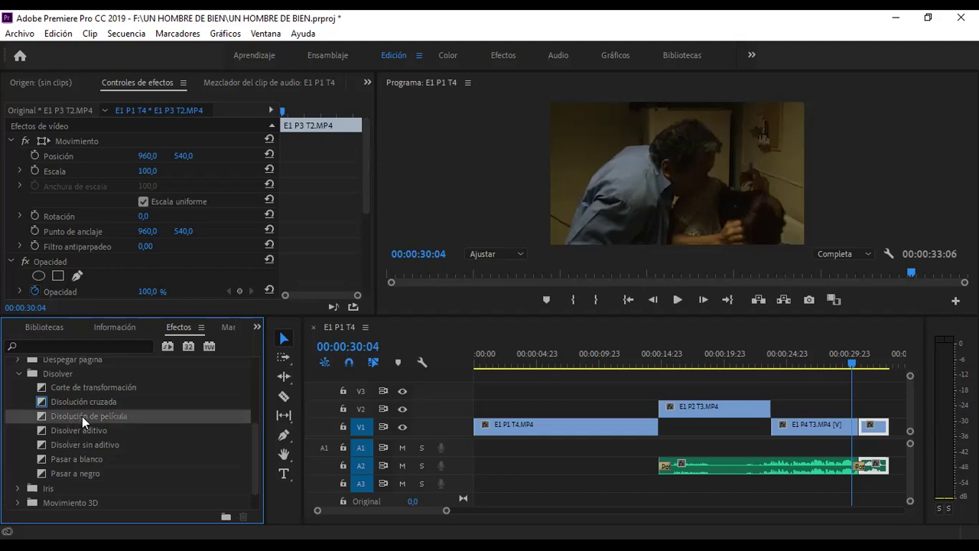
drag(73, 417, 858, 427)
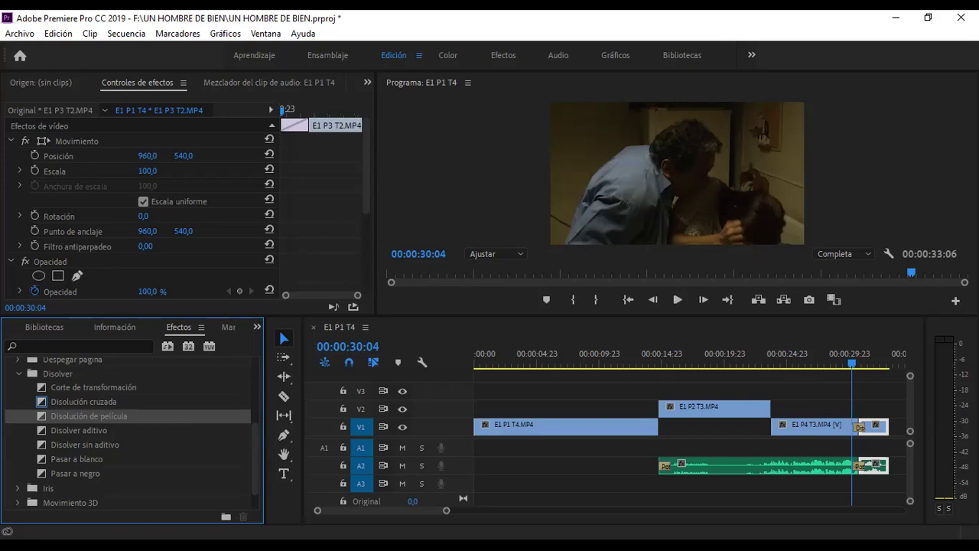
Play the film dissolve between E1 P4 T3 and E1 P3 T2 repeatedly from about 00:00:30:07 to judge how it looks.
key(space)
key(space)
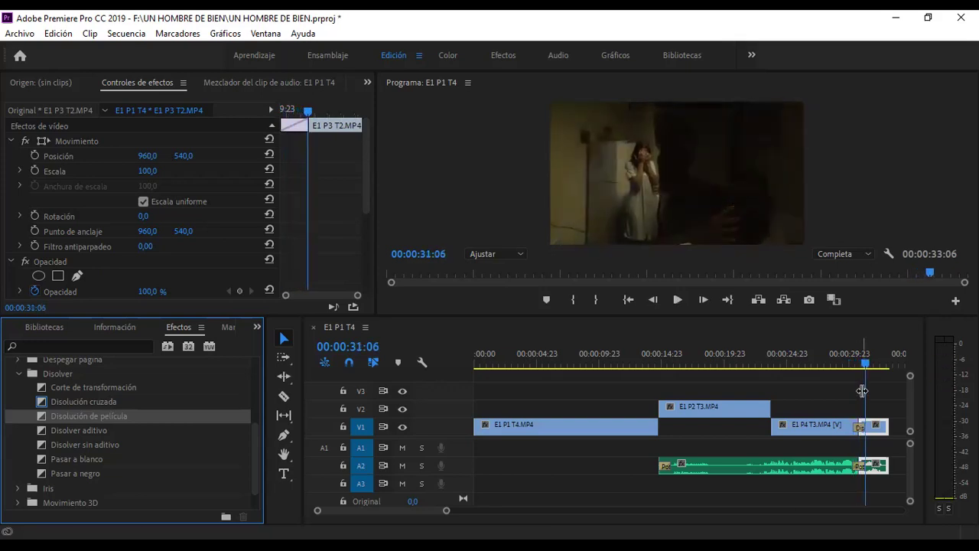
click(854, 351)
key(space)
click(855, 349)
key(space)
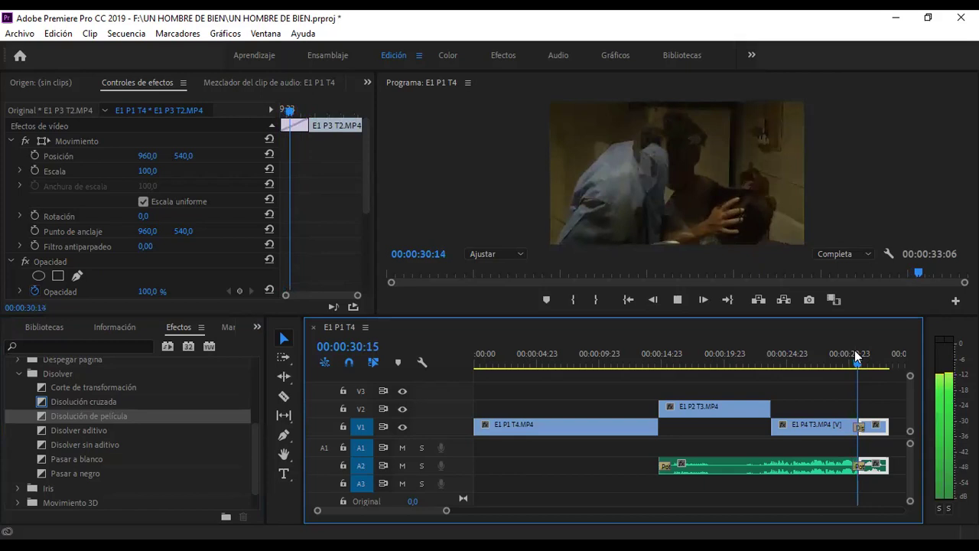
key(space)
key(space)
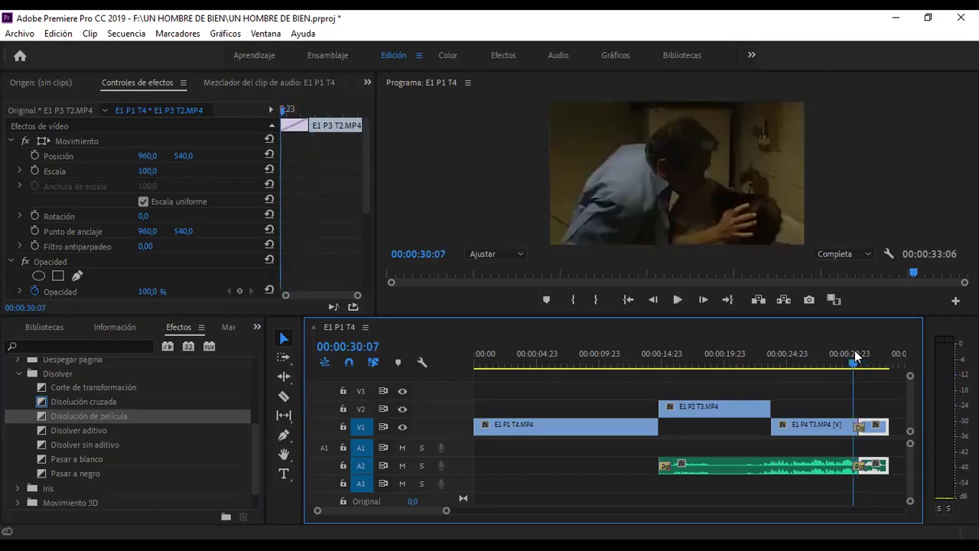
key(space)
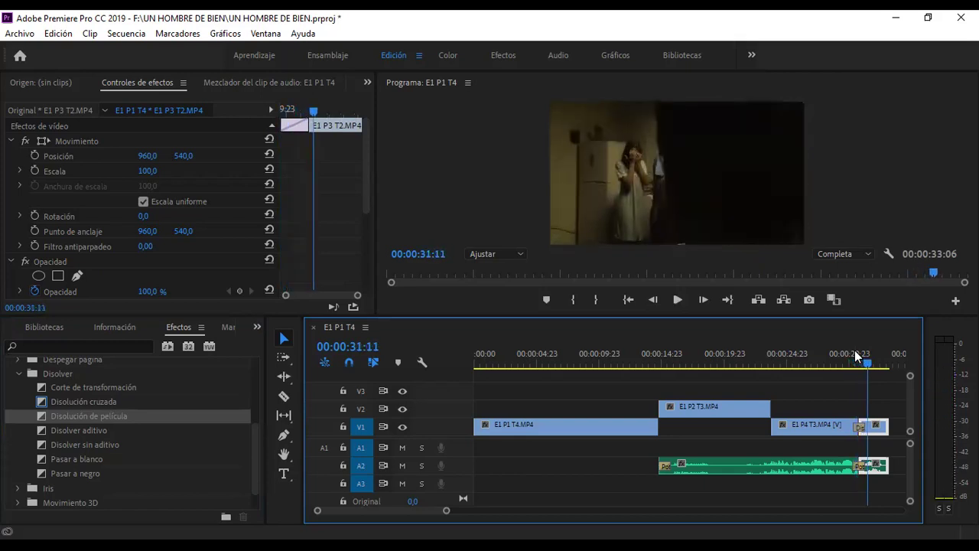
click(854, 349)
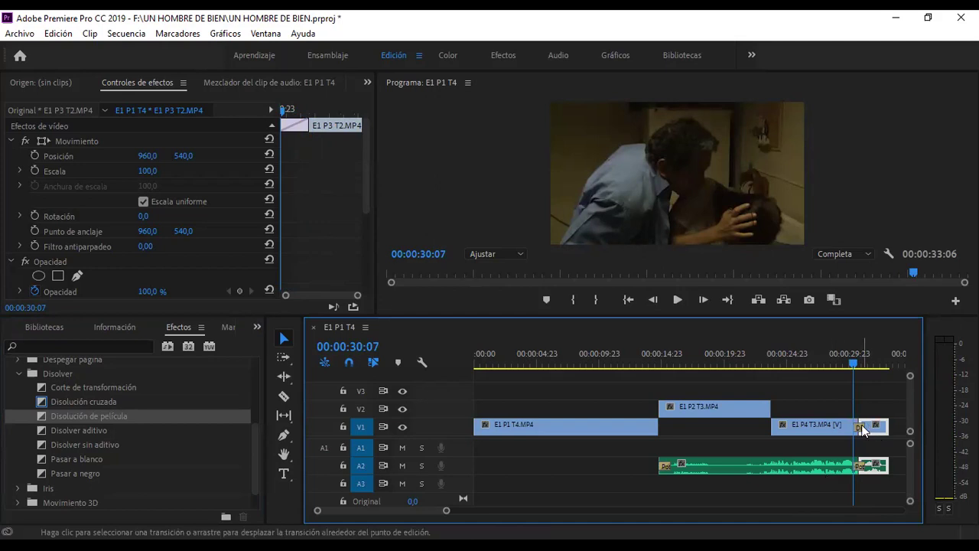
key(space)
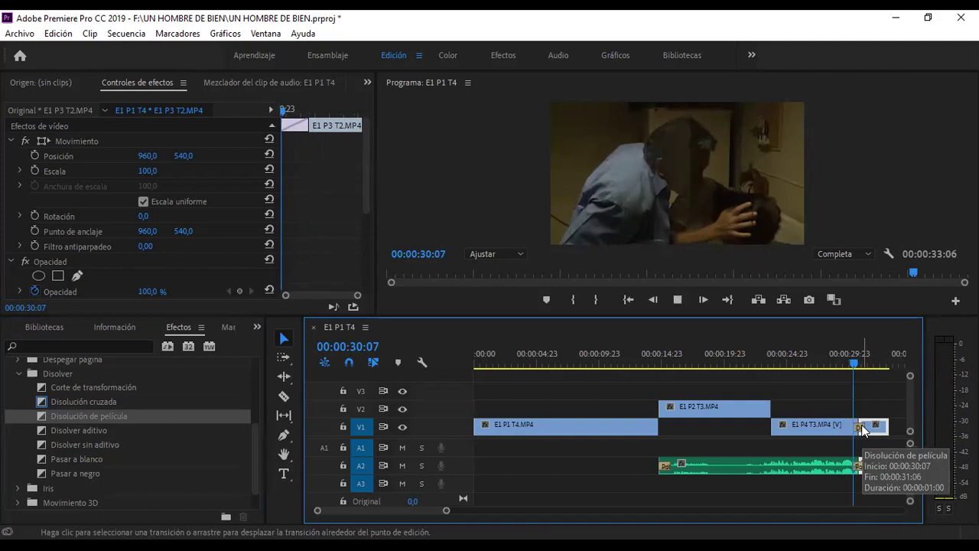
key(space)
drag(862, 358, 855, 360)
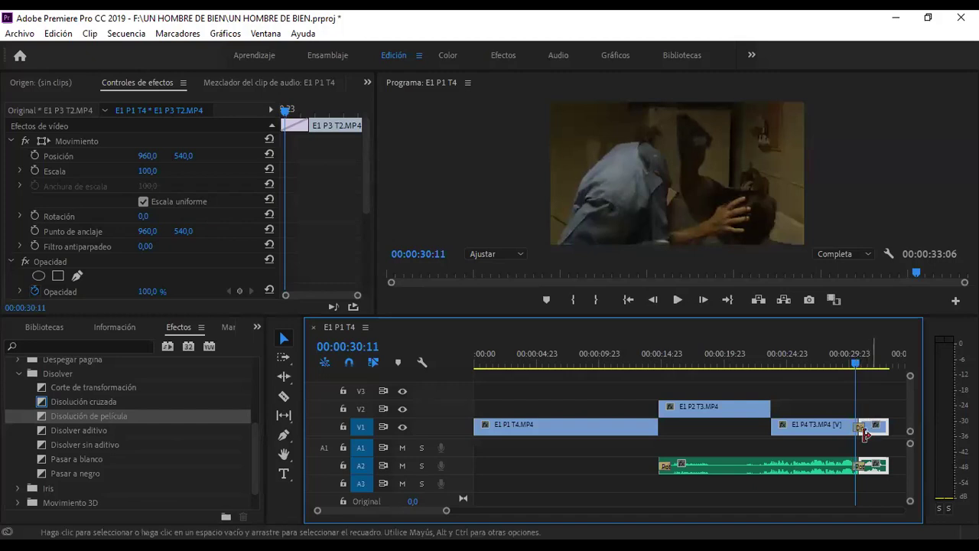
Set the duration of the Disolución de película transition between E1 P4 T3 and E1 P3 T2 to 00:00:03:00.
drag(318, 512, 357, 515)
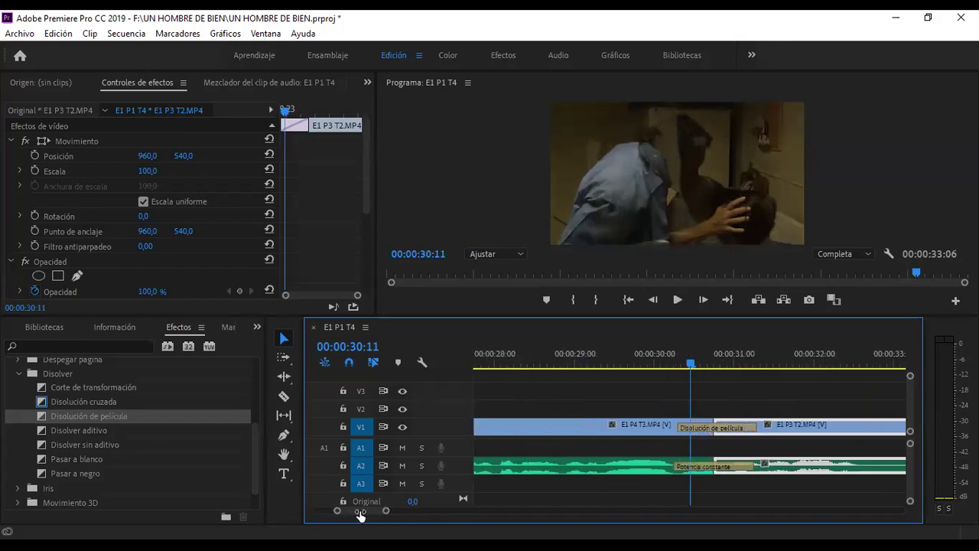
click(720, 429)
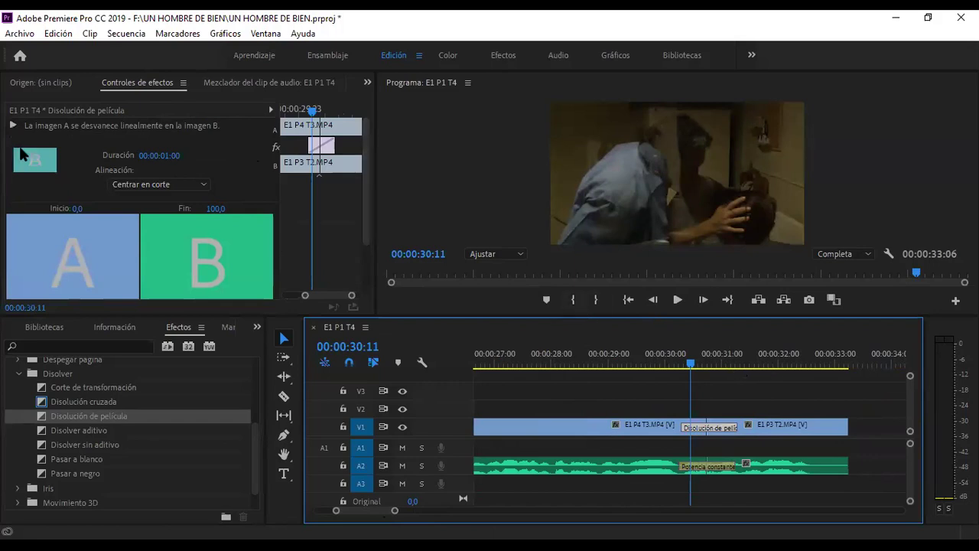
click(165, 156)
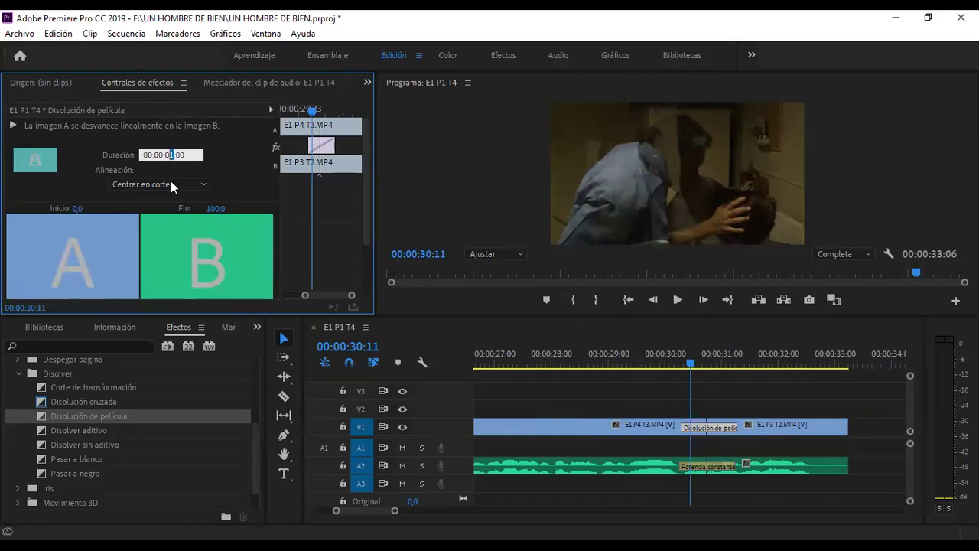
text(3)
key(Return)
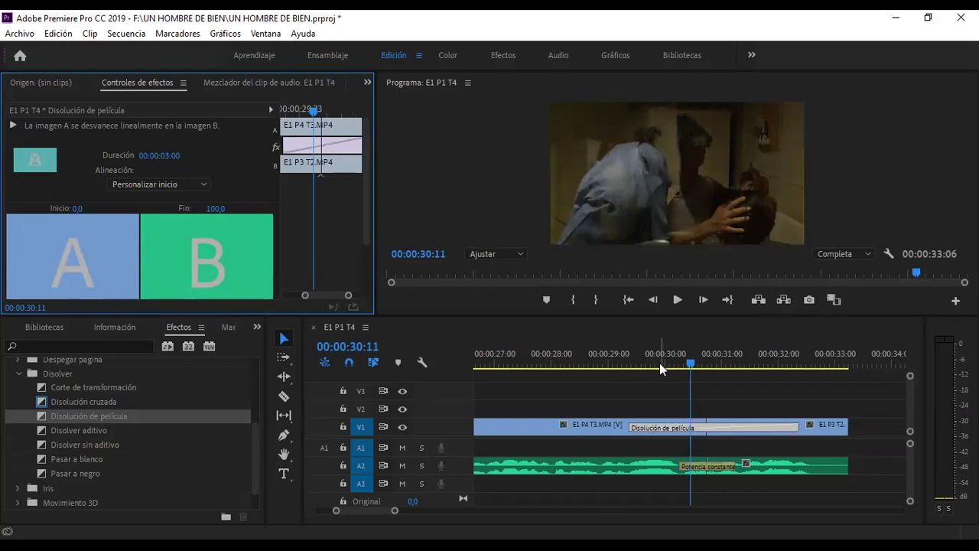
Play the three-second film dissolve twice from about 00:00:29:00 to judge its length.
click(638, 429)
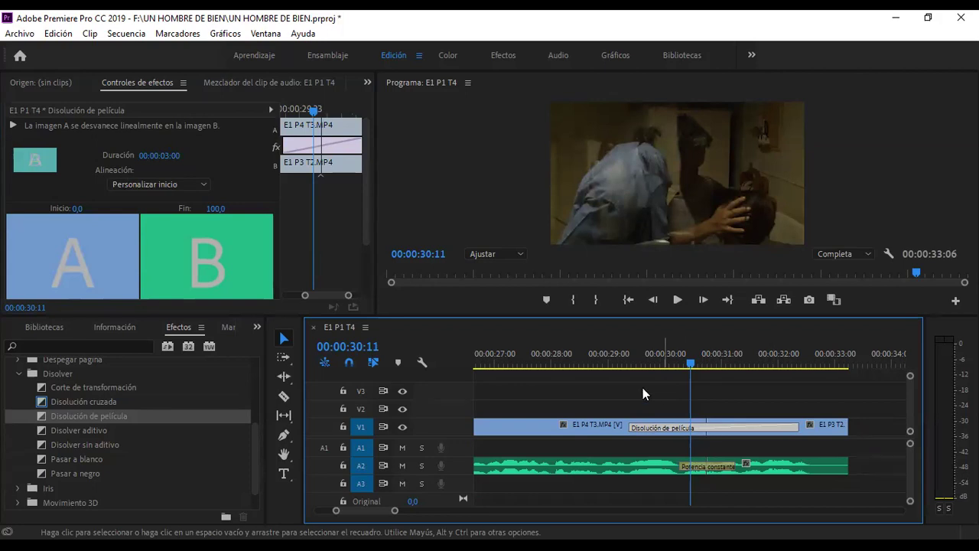
click(609, 353)
key(space)
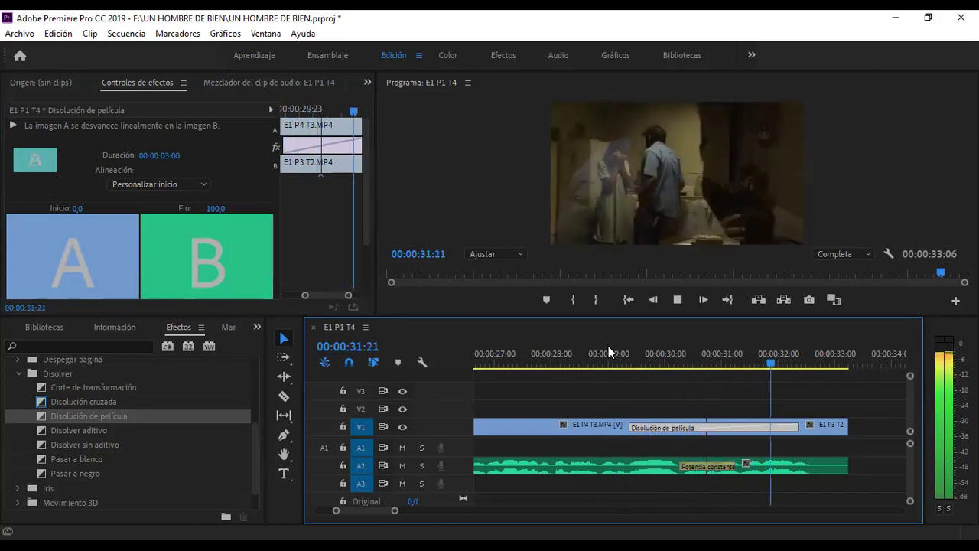
key(space)
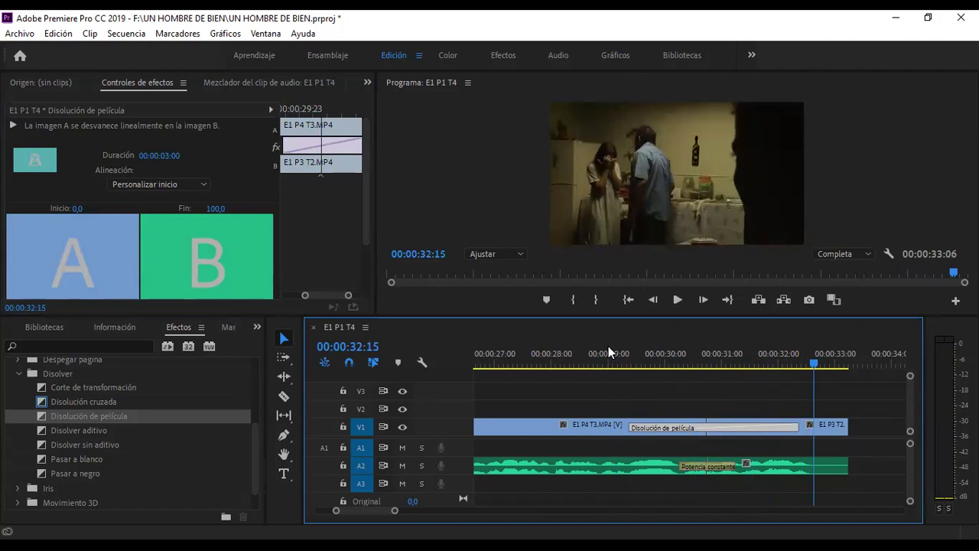
click(608, 346)
key(space)
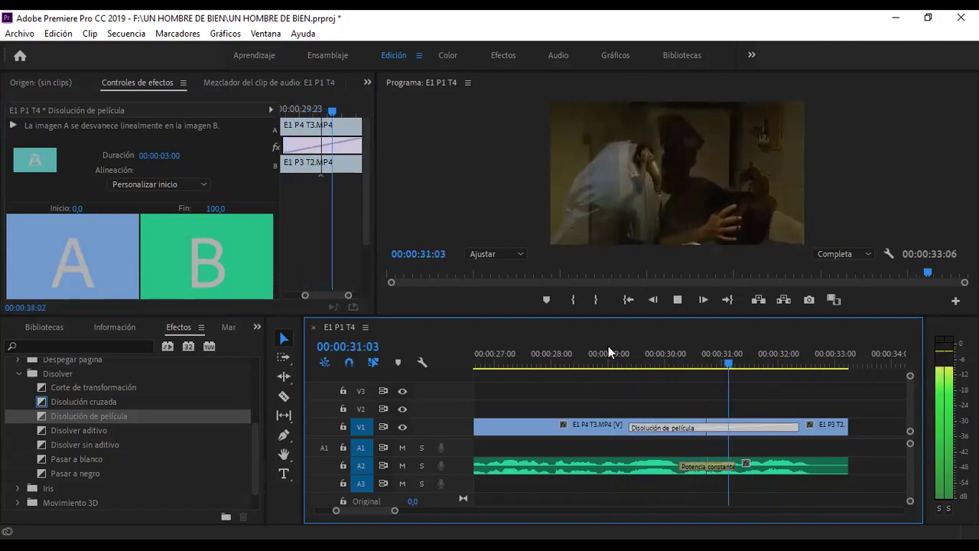
key(space)
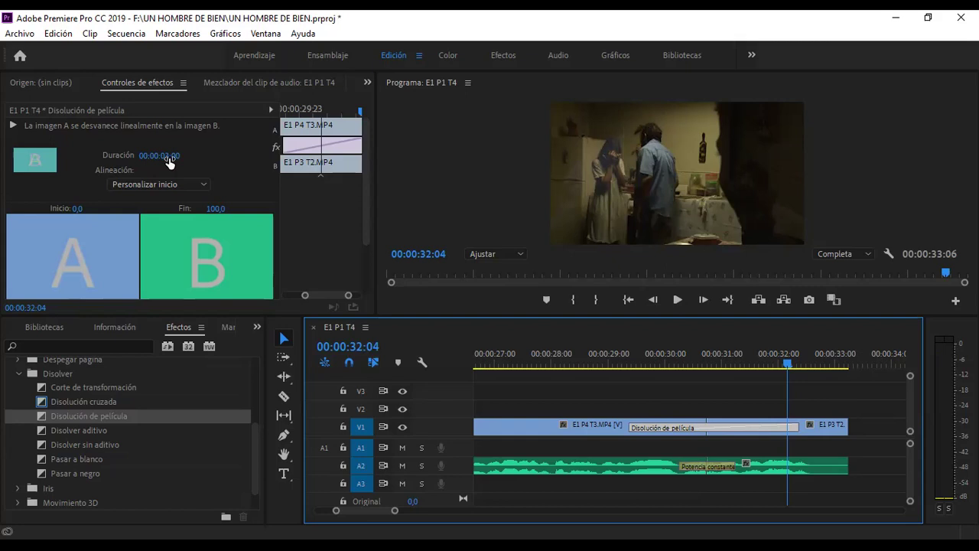
Set the duration of the Disolución de película transition on V1 to 00:00:01:00.
click(169, 158)
click(171, 154)
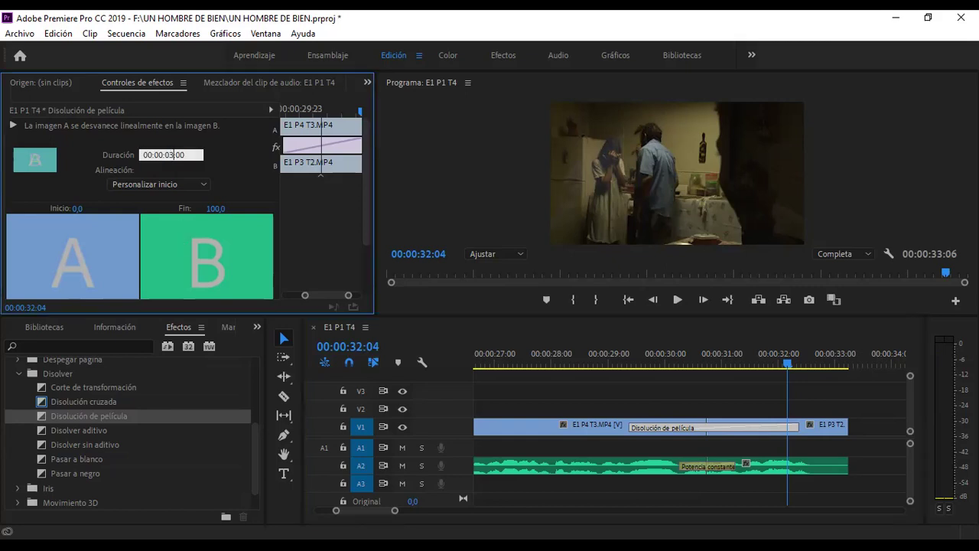
text(1)
key(BackSpace)
key(BackSpace)
text(1)
key(Return)
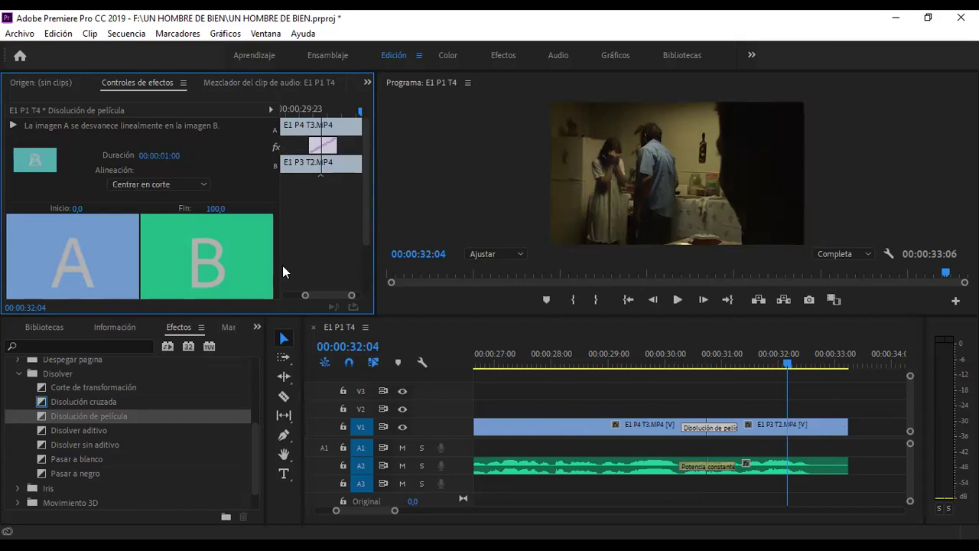
Scrub through the one-second film dissolve around 00:00:30:01 to 00:00:30:20 to judge how the two shots blend.
click(686, 364)
drag(690, 368, 715, 362)
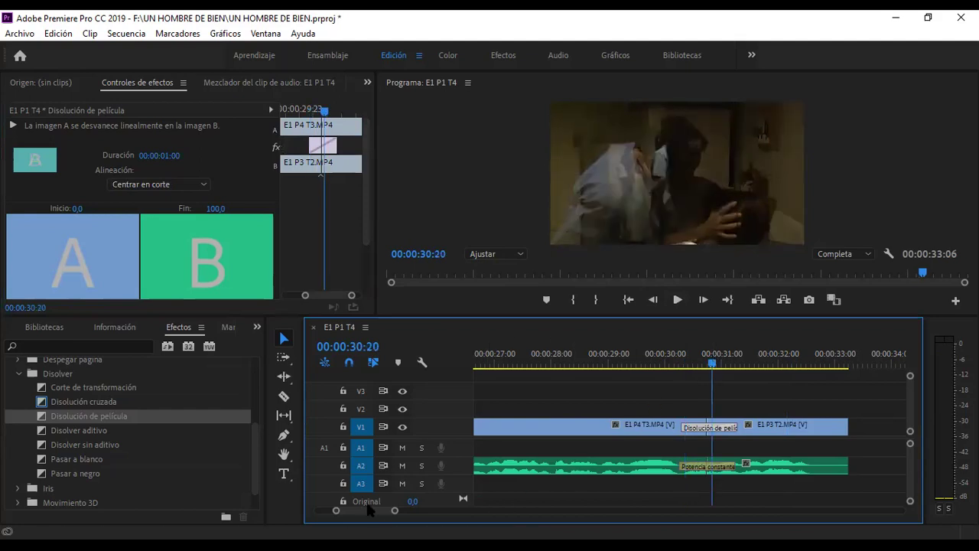
drag(399, 513, 450, 521)
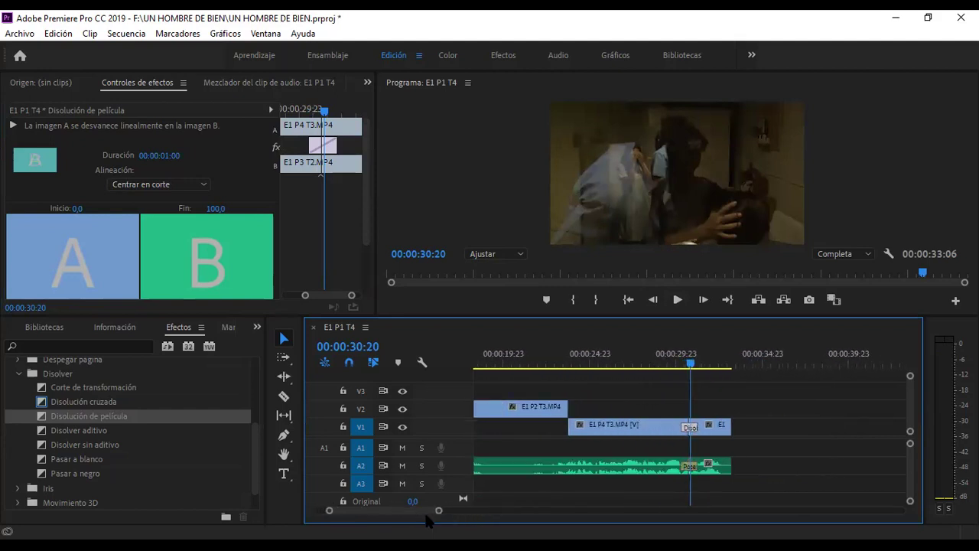
mouse_move(433, 512)
mouse_down()
mouse_move(411, 507)
mouse_move(429, 511)
mouse_up()
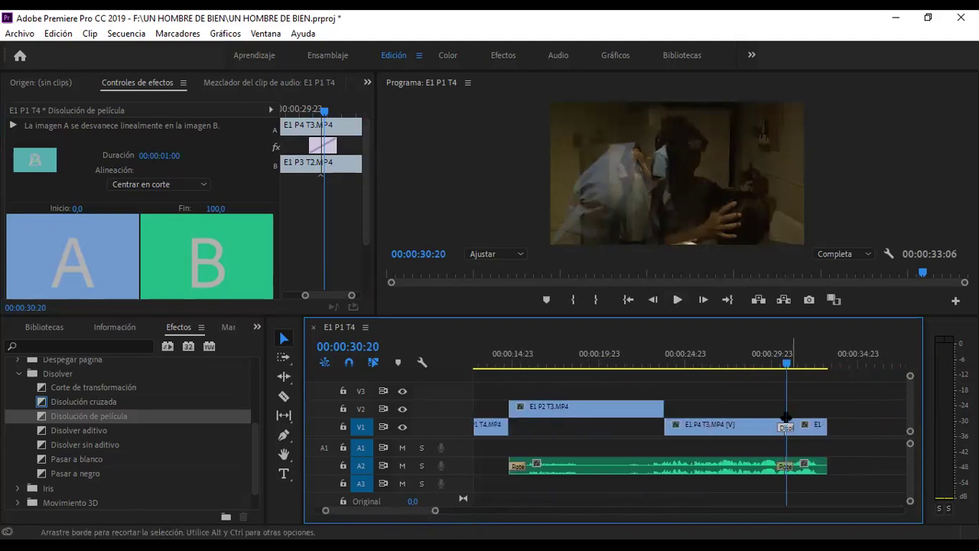
click(776, 408)
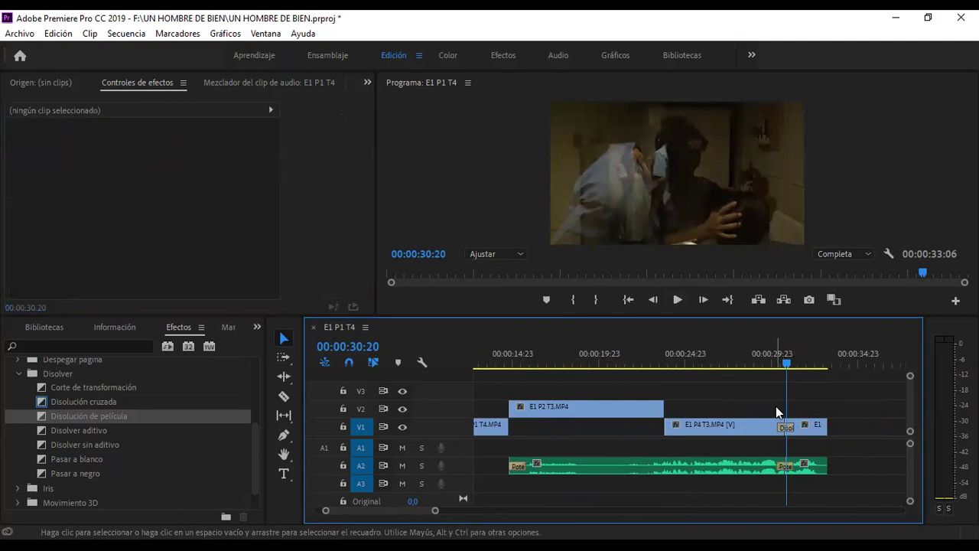
click(774, 358)
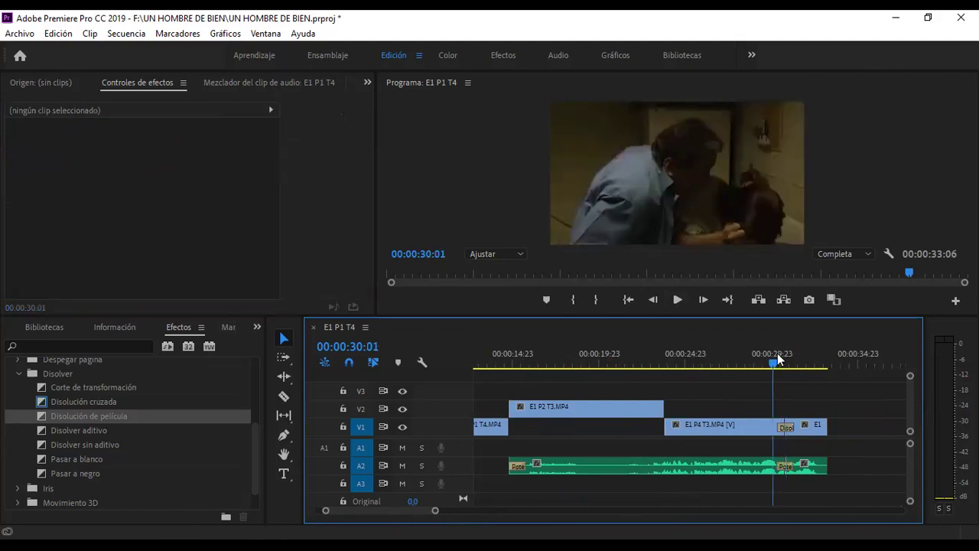
drag(777, 353, 785, 349)
click(775, 349)
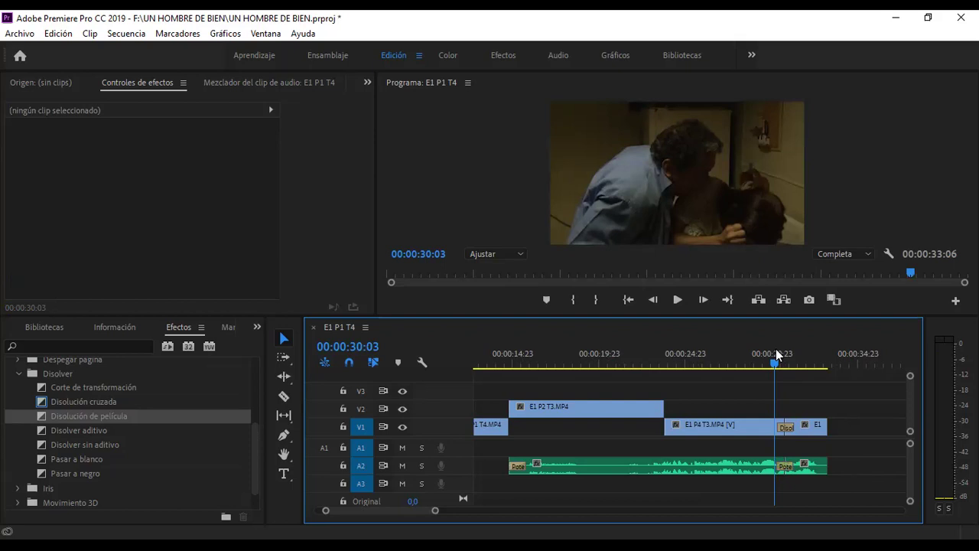
Delete the Disolución de película transition from the V1 cut between E1 P4 T3 and E1 P3 T2.
click(786, 428)
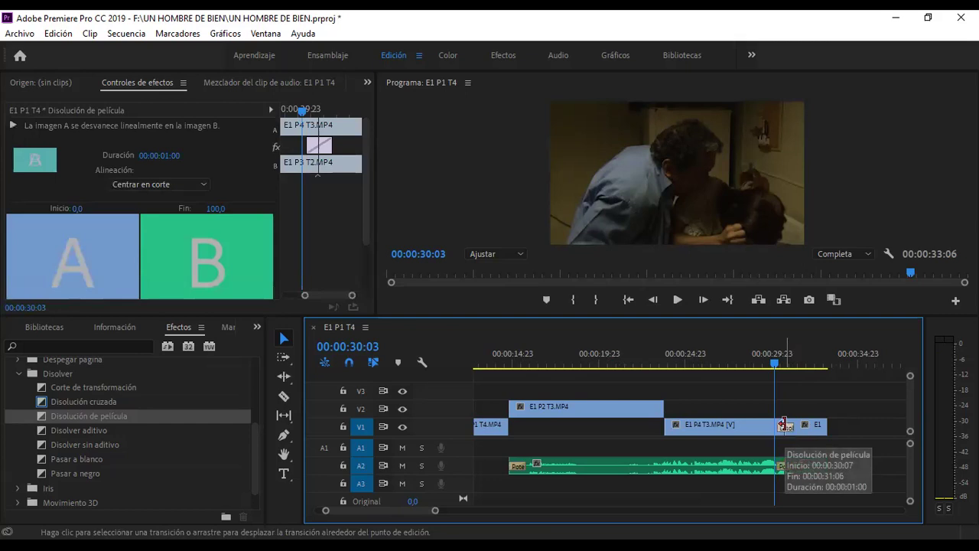
key(Delete)
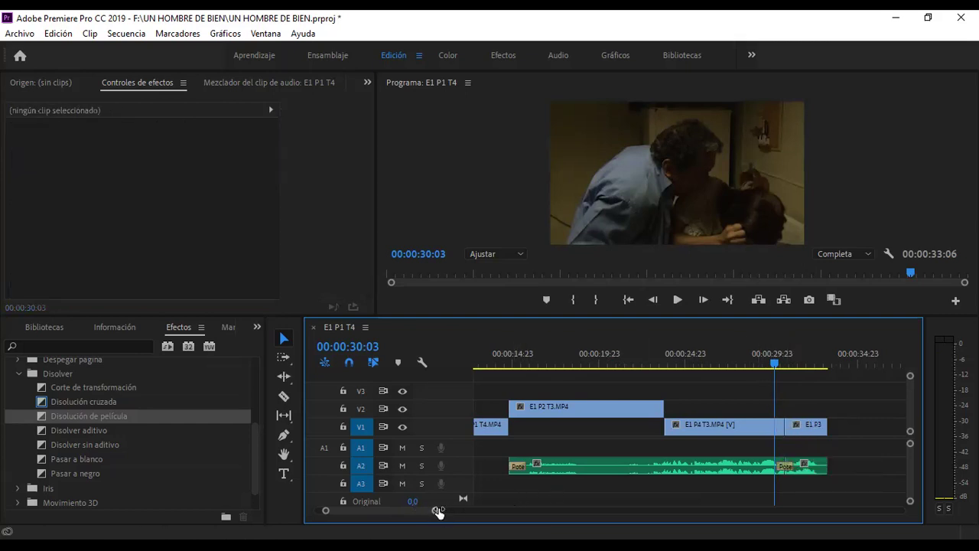
Scrub and play the straight cut from E1 P4 T3 to E1 P3 T2 from about 00:00:29:22 to the sequence end.
drag(435, 511, 496, 510)
key(minus)
click(636, 356)
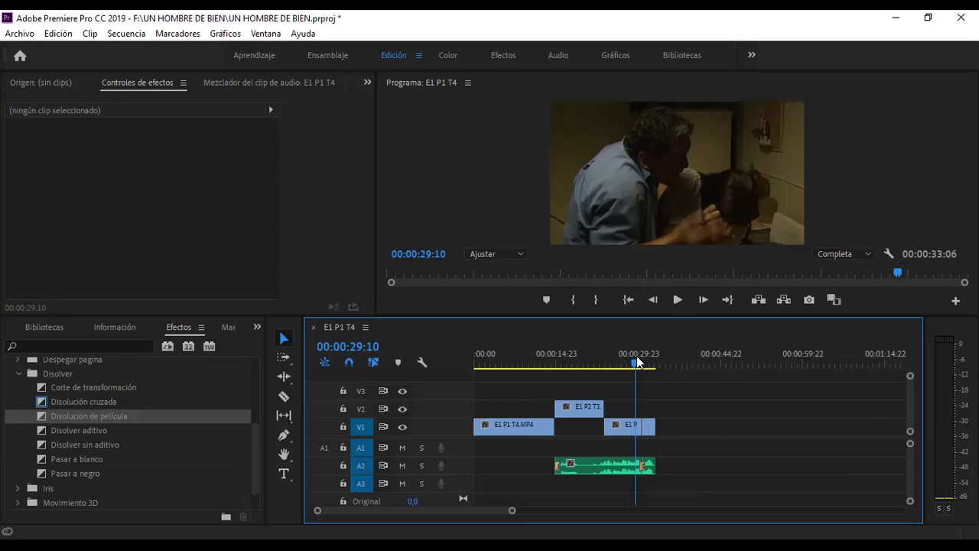
mouse_move(636, 356)
mouse_down()
mouse_move(602, 353)
mouse_move(651, 347)
mouse_up()
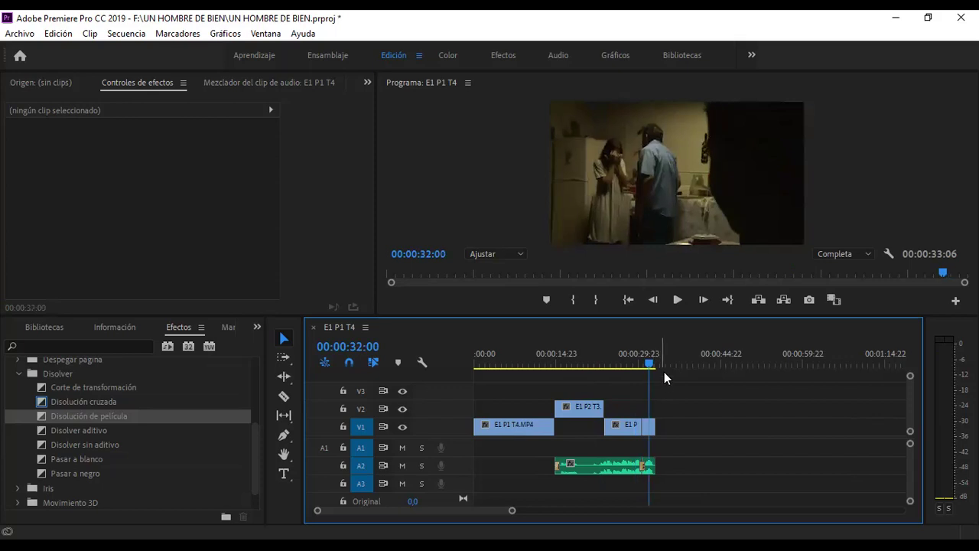
click(639, 351)
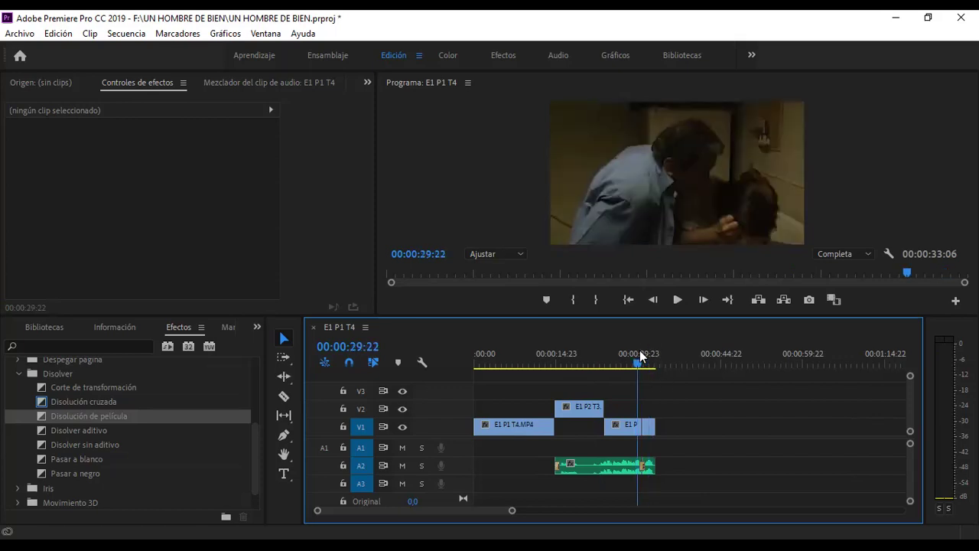
key(space)
key(space)
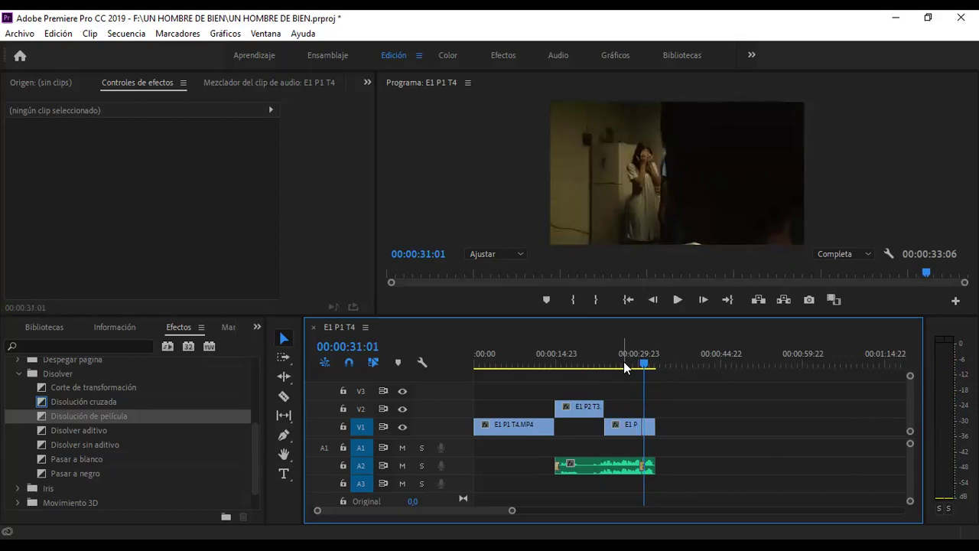
key(space)
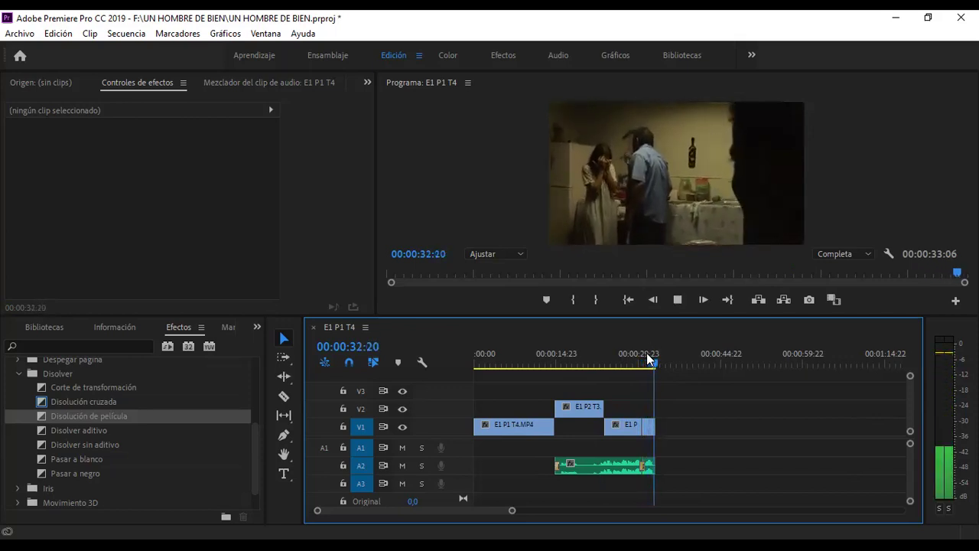
Show the camera footage of the DIA 1 folder in the Navegador de medios.
click(257, 327)
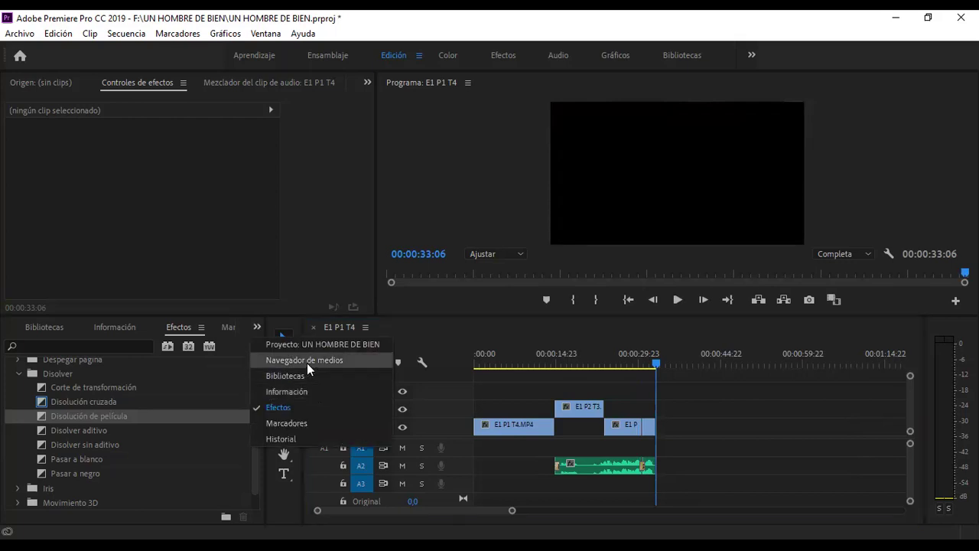
click(306, 361)
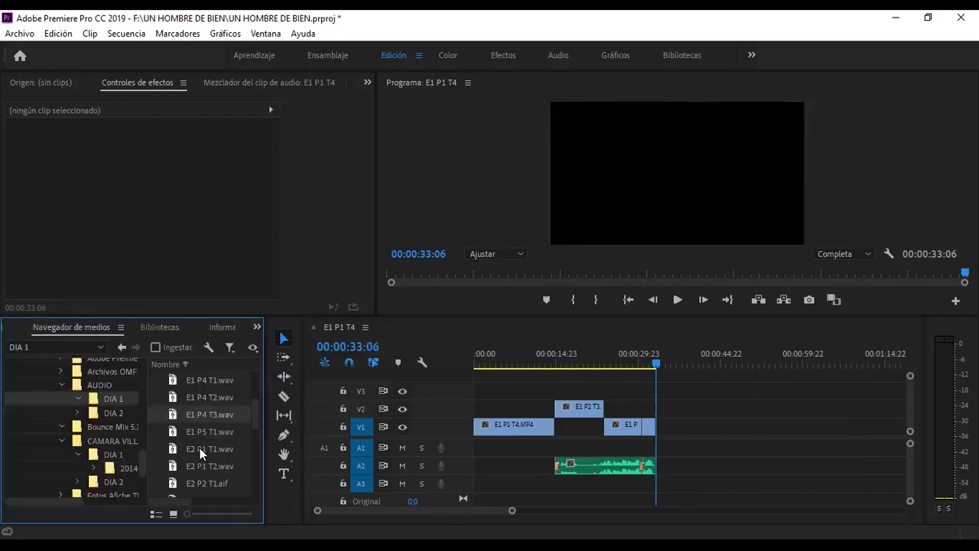
click(113, 454)
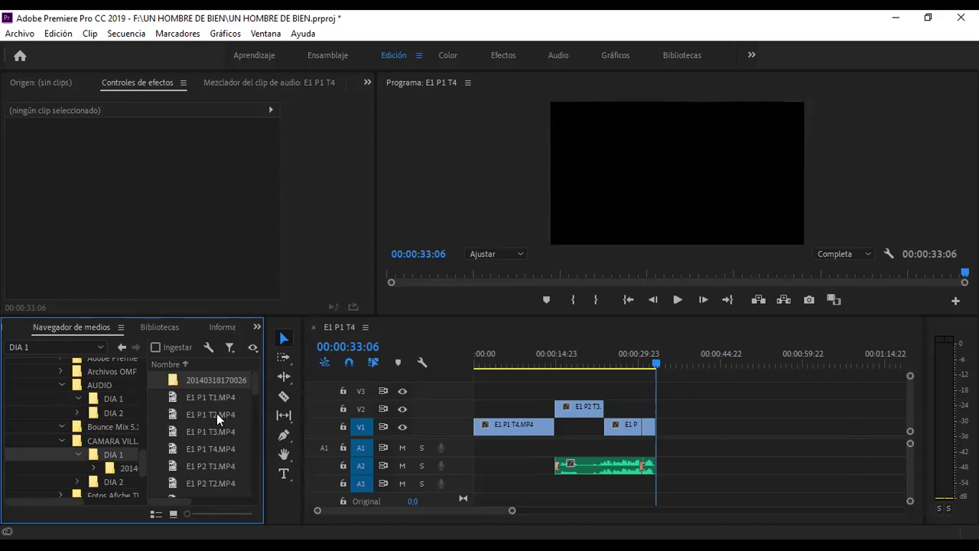
Add E1 P5 T1.MP4 from the DIA 1 camera footage to V1 and A1, starting at about 00:00:34:06.
scroll(217, 413, down, 2)
drag(512, 511, 469, 517)
scroll(185, 432, down, 5)
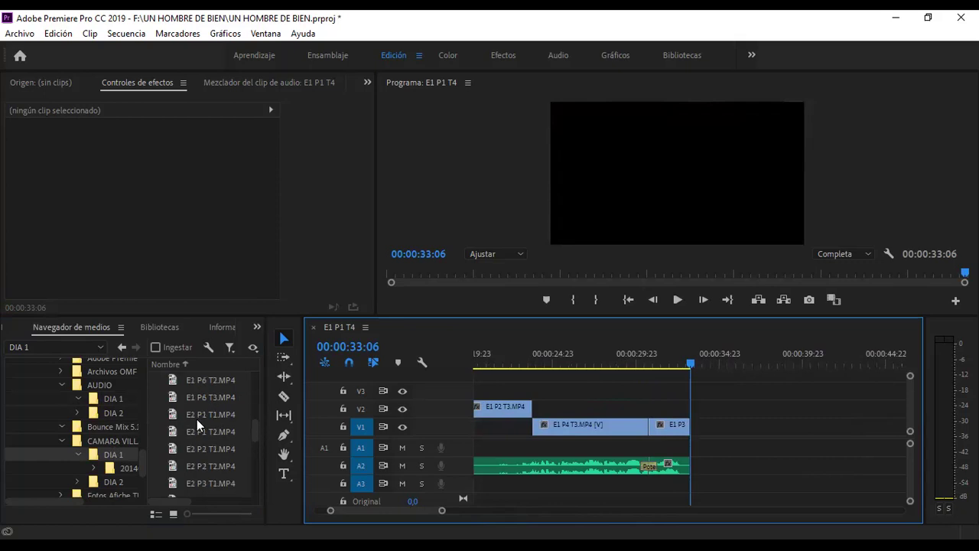
scroll(196, 421, up, 2)
drag(205, 444, 710, 438)
drag(433, 510, 553, 511)
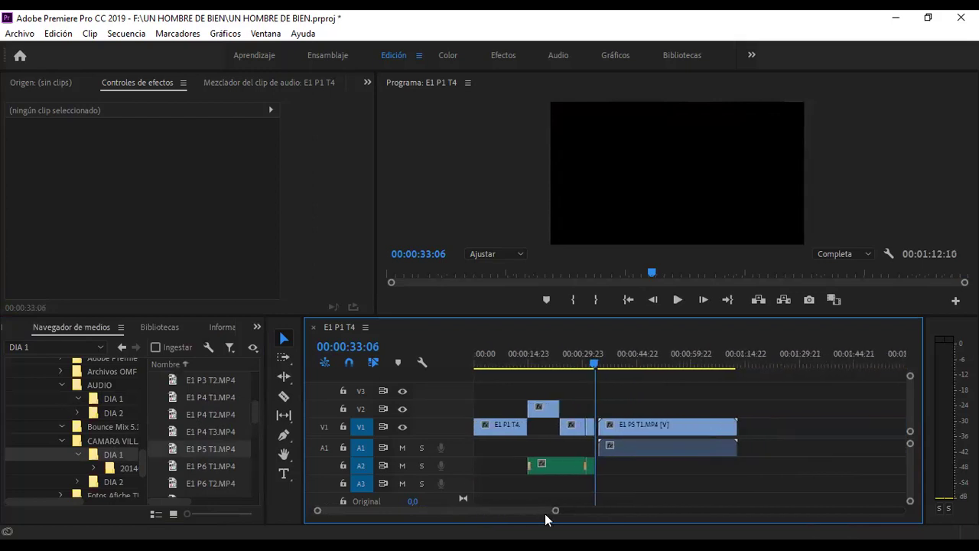
Skim the E1 P5 T1 clip around 00:00:56:15 and delete it from the sequence.
click(686, 363)
mouse_move(689, 346)
mouse_down()
mouse_move(677, 353)
mouse_move(708, 343)
mouse_move(680, 349)
mouse_move(714, 354)
mouse_move(679, 352)
mouse_up()
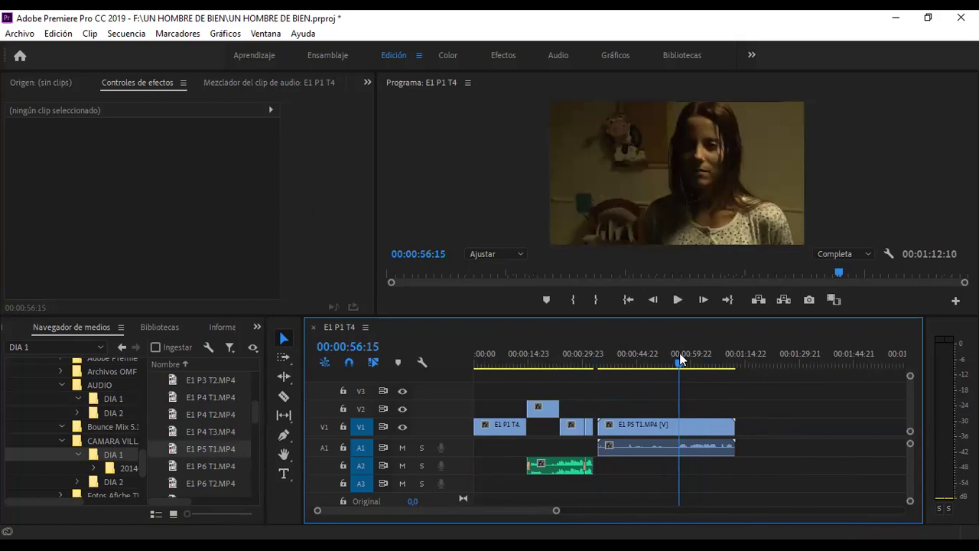
click(666, 429)
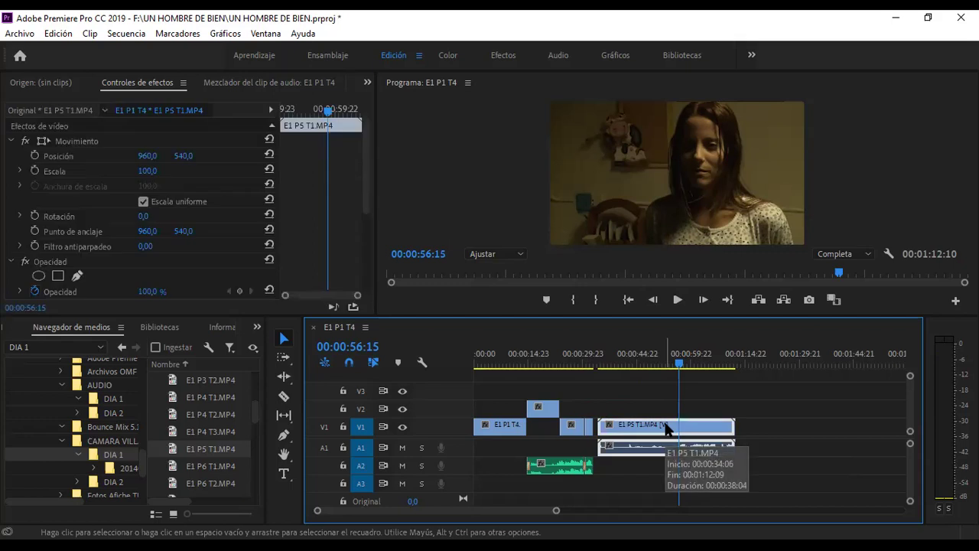
key(Delete)
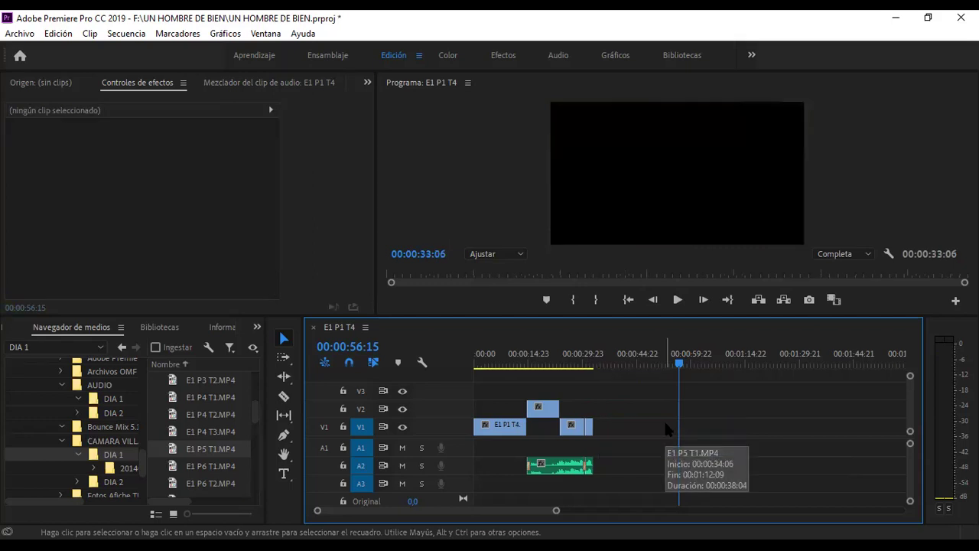
Add E1 P6 T3.MP4 to V1 and A1, leaving a gap after E1 P3 T2, and skim it to about 00:01:14:06.
click(207, 467)
scroll(207, 459, down, 1)
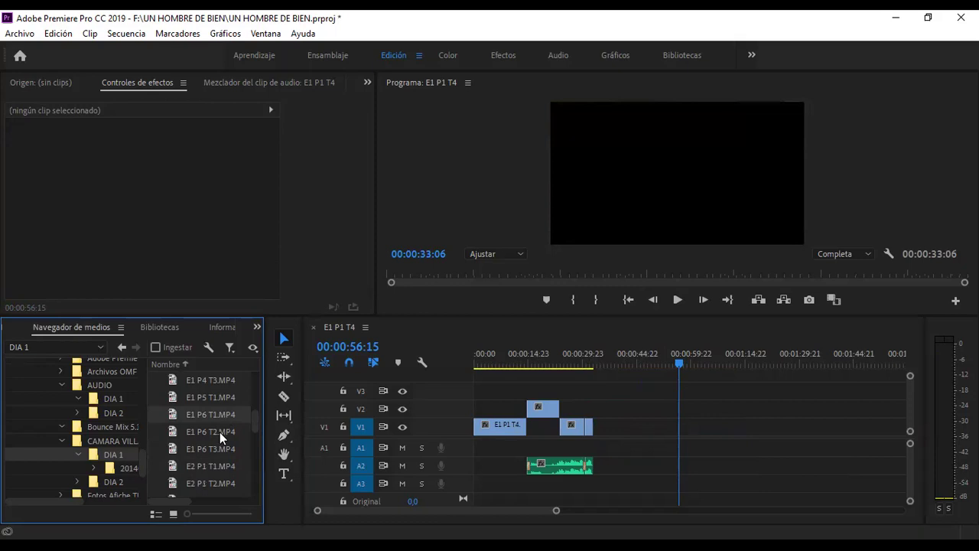
drag(223, 449, 632, 438)
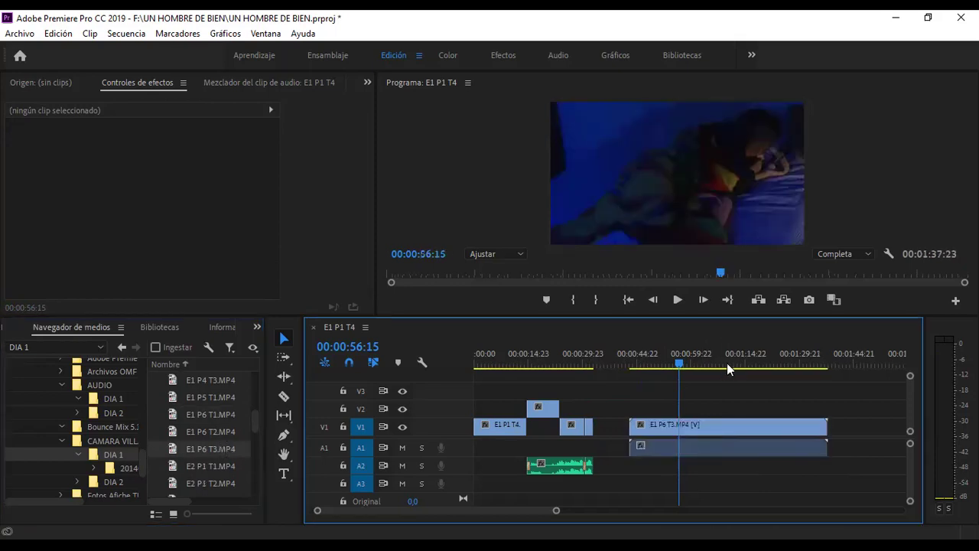
drag(731, 360, 744, 360)
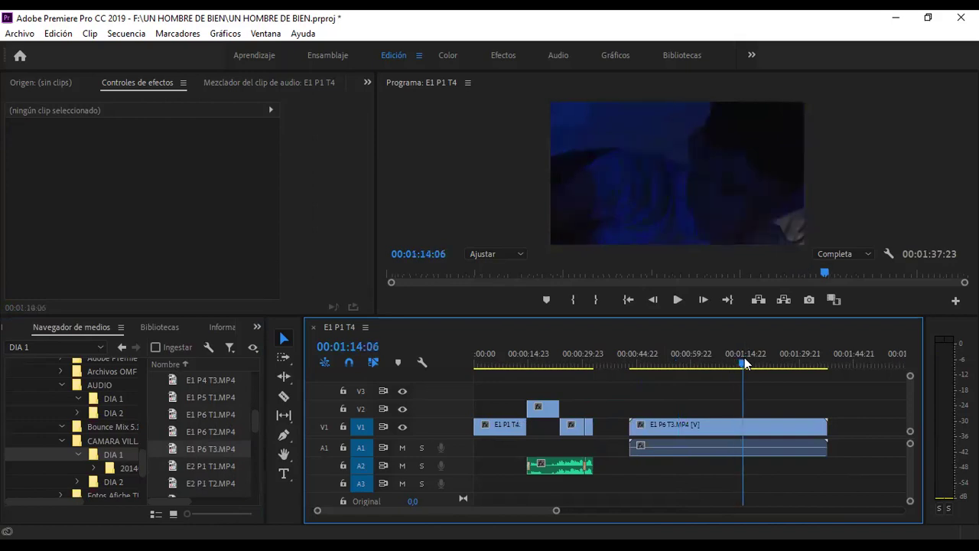
Skim the E1 P6 T3 clip between about 00:00:48:21 and 00:01:14:06 and delete it from the sequence.
click(651, 363)
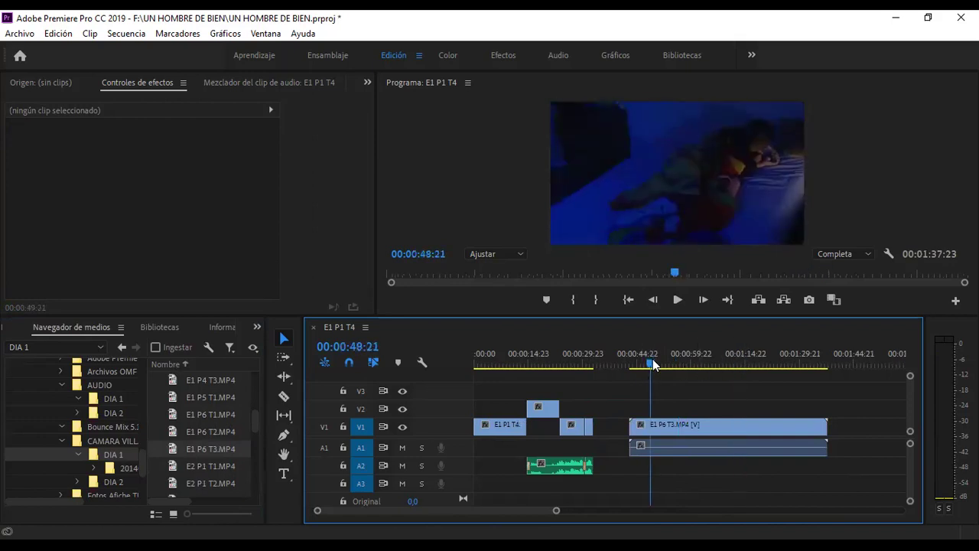
click(690, 363)
click(742, 362)
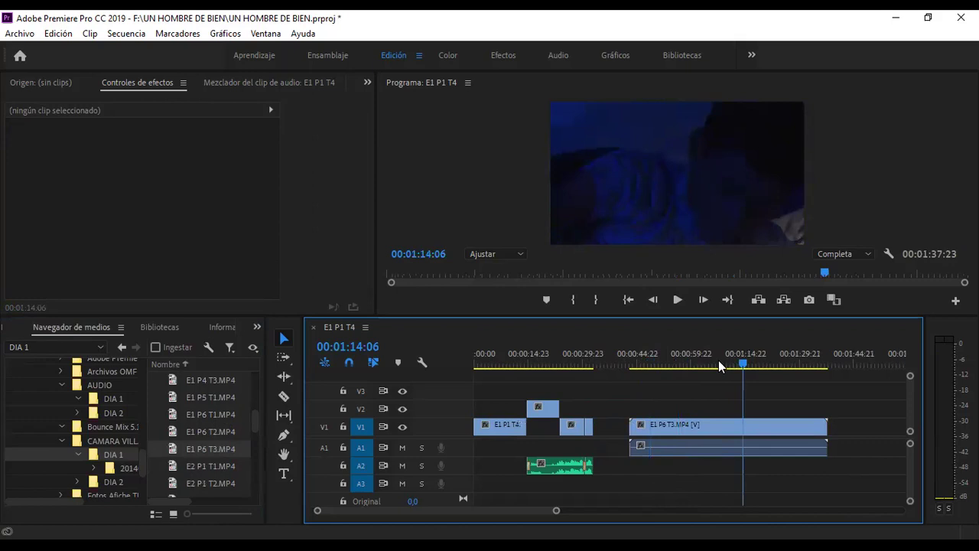
scroll(224, 453, down, 1)
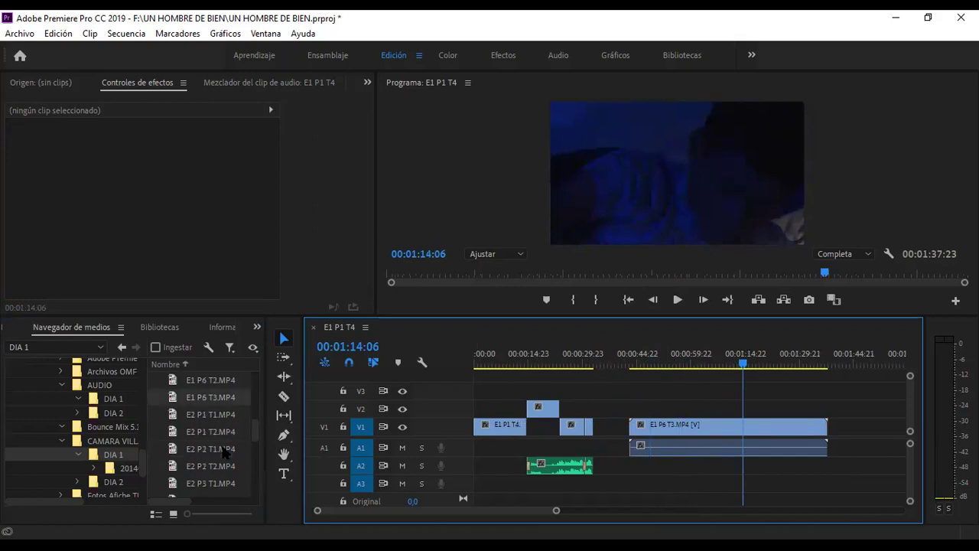
click(208, 411)
click(673, 421)
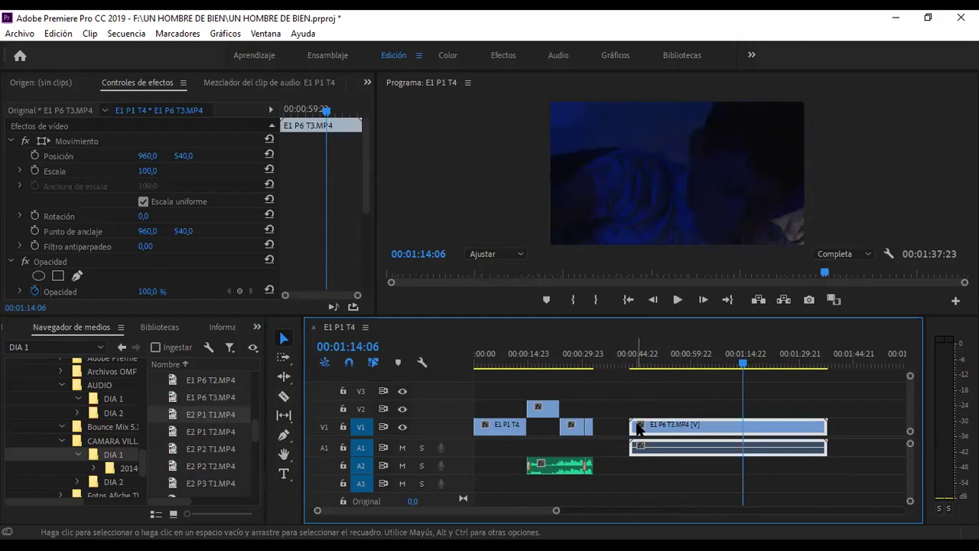
key(Delete)
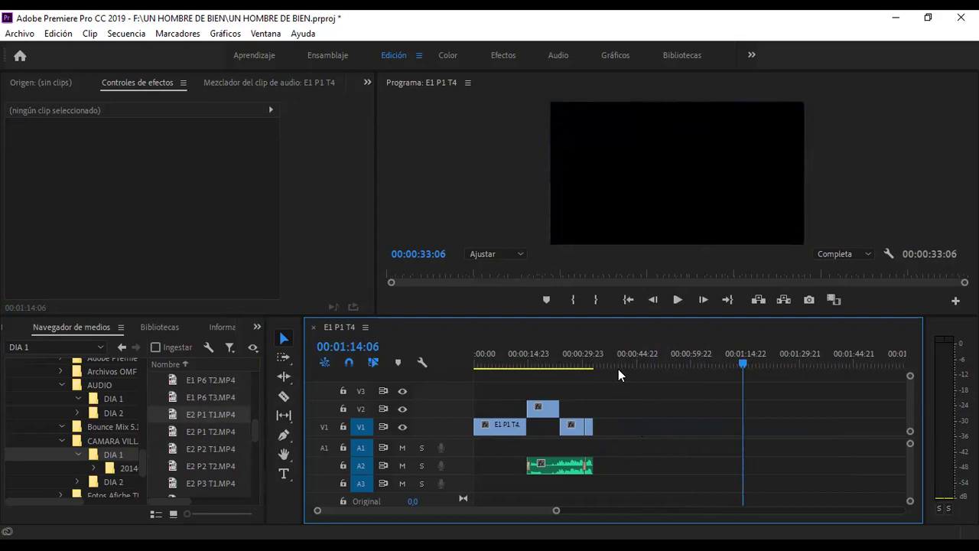
Save the UN HOMBRE DE BIEN project.
click(18, 35)
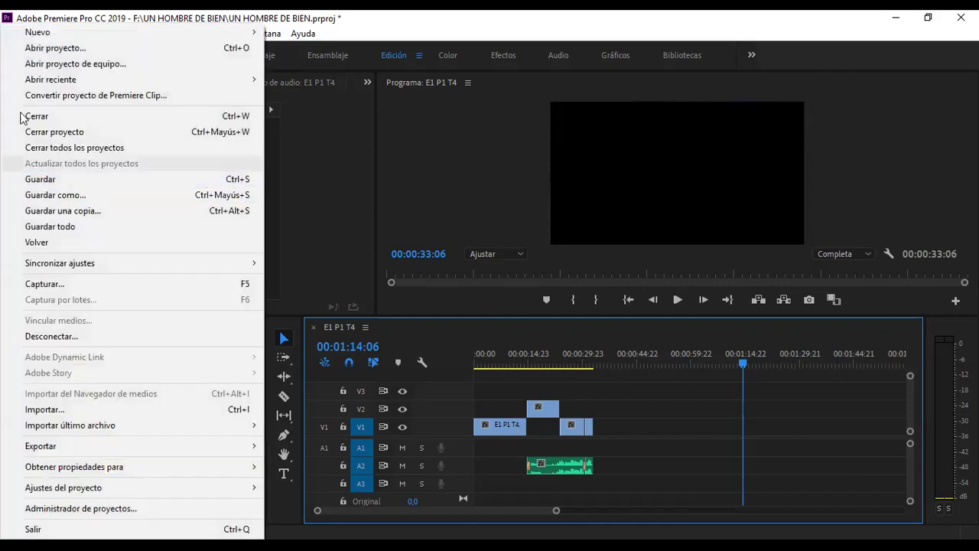
click(50, 19)
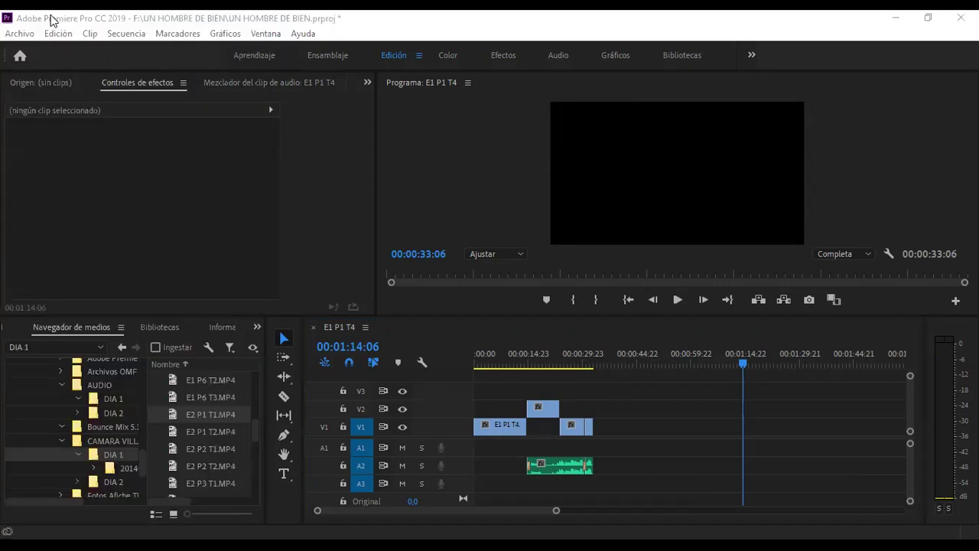
click(14, 34)
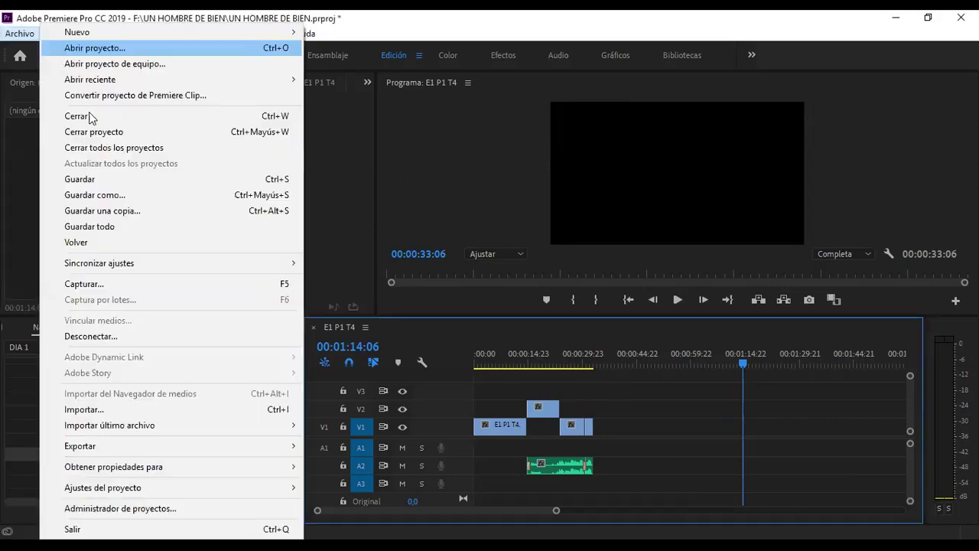
click(94, 178)
click(16, 35)
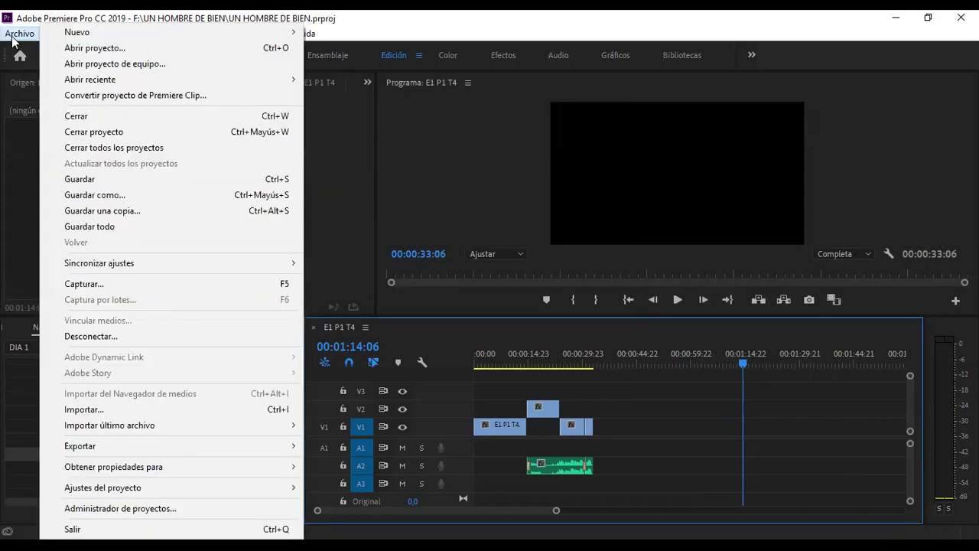
click(101, 179)
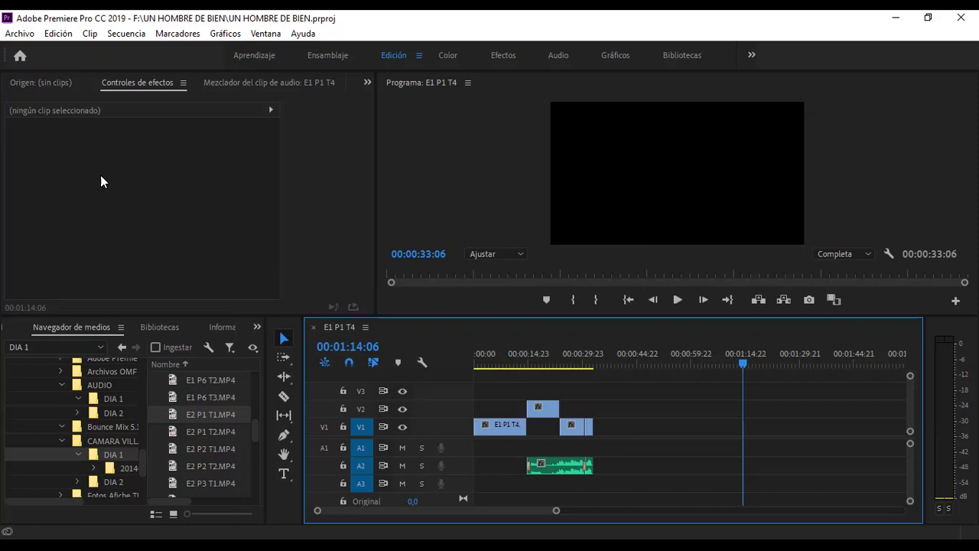
click(19, 33)
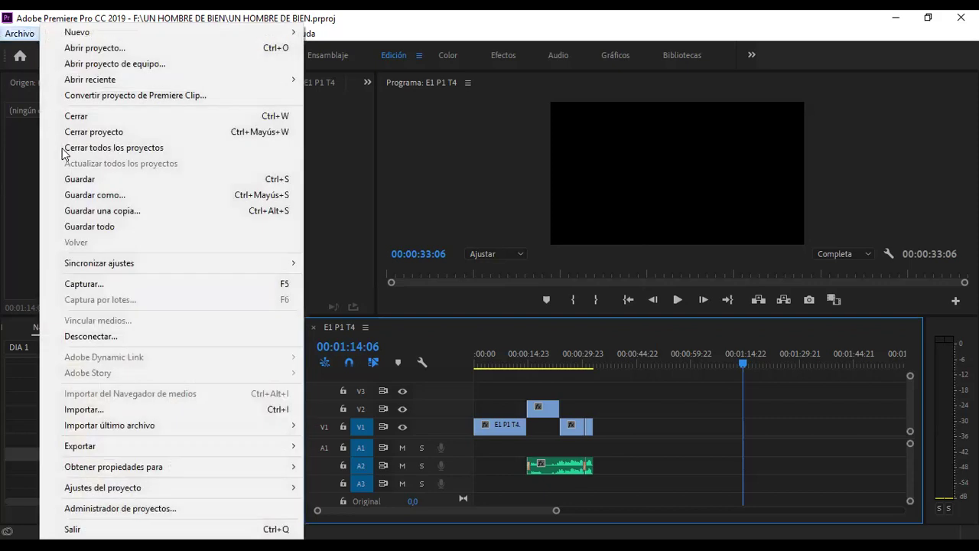
click(76, 180)
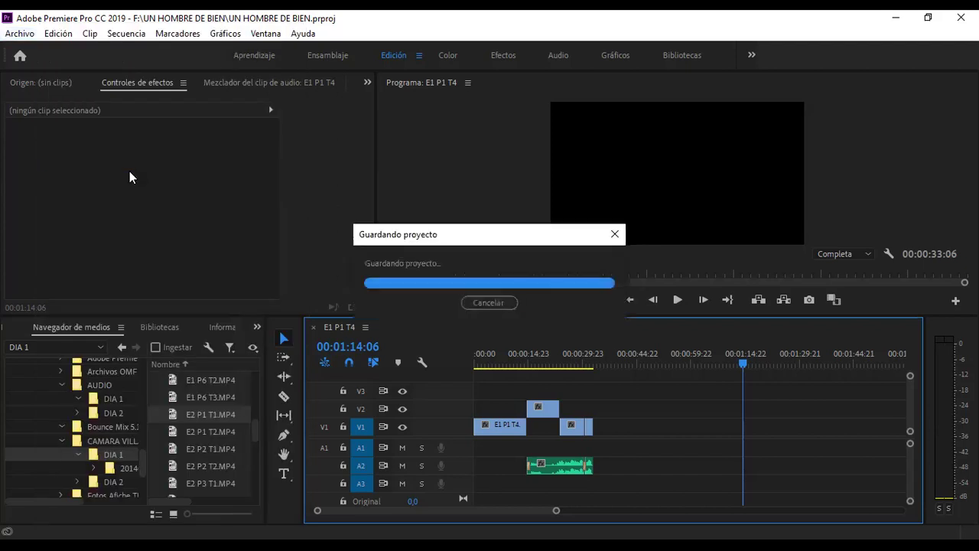
click(19, 33)
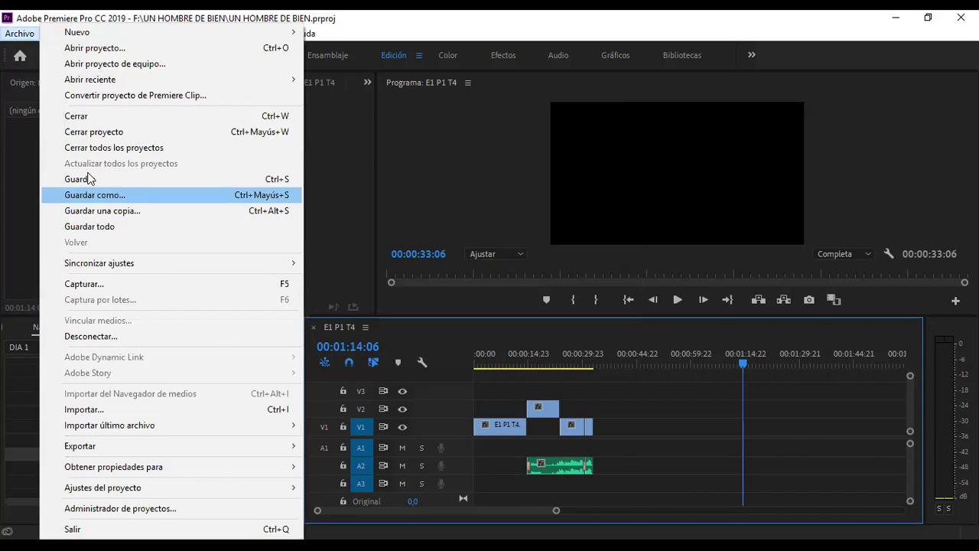
click(86, 179)
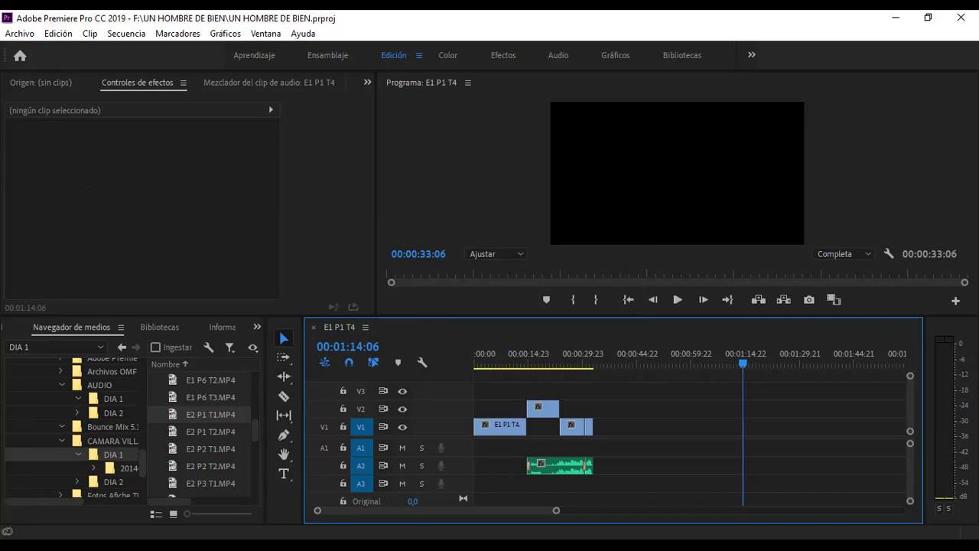
Start a new sequence and look over its available presets and general settings.
click(19, 34)
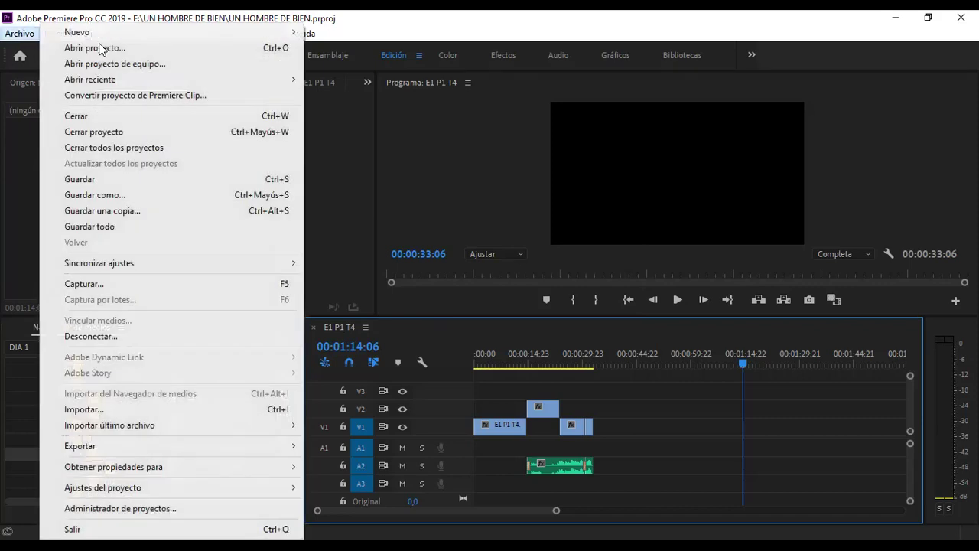
mouse_move(122, 35)
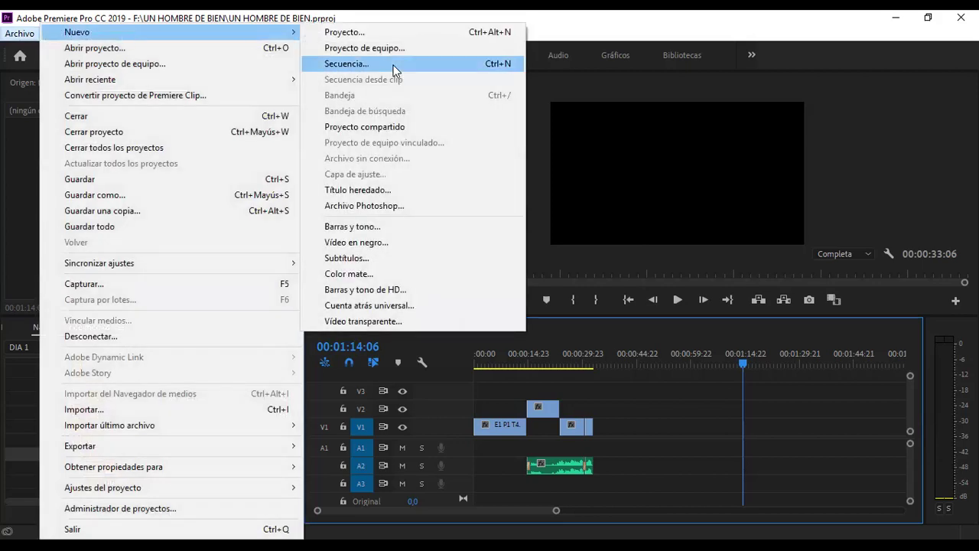
click(394, 66)
key(Return)
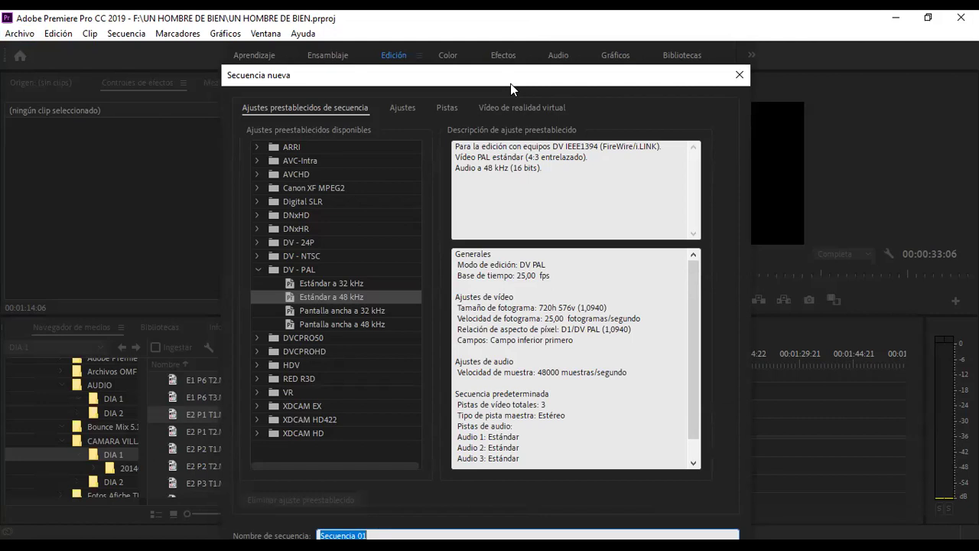
click(405, 107)
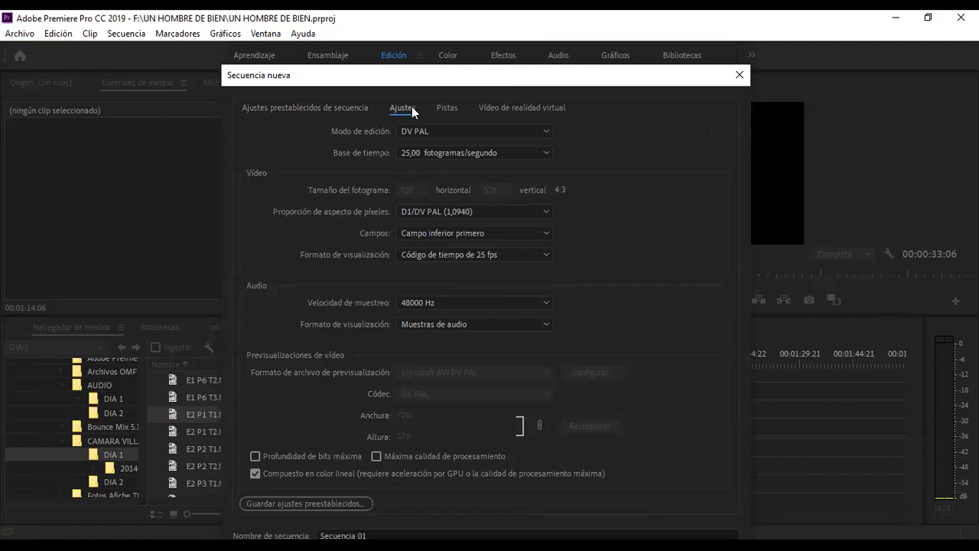
click(337, 112)
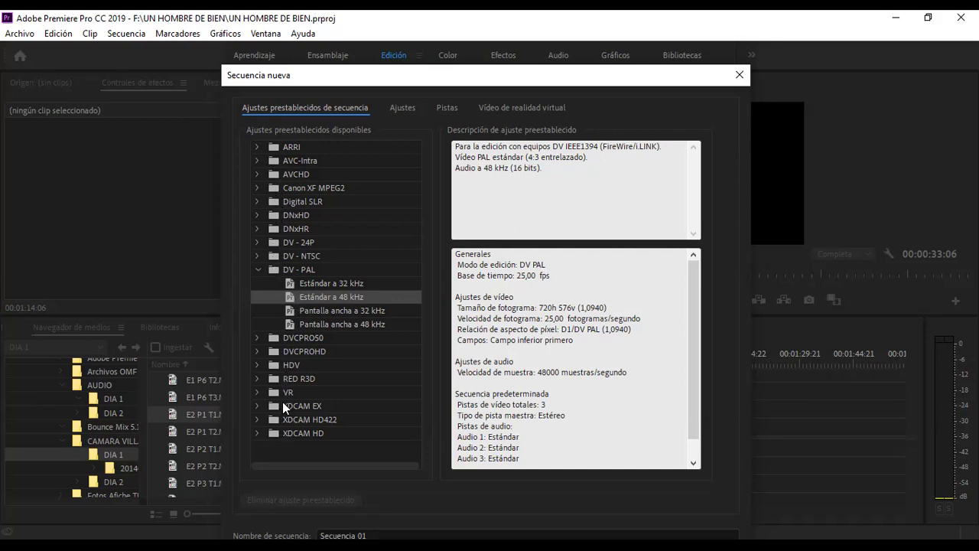
click(388, 107)
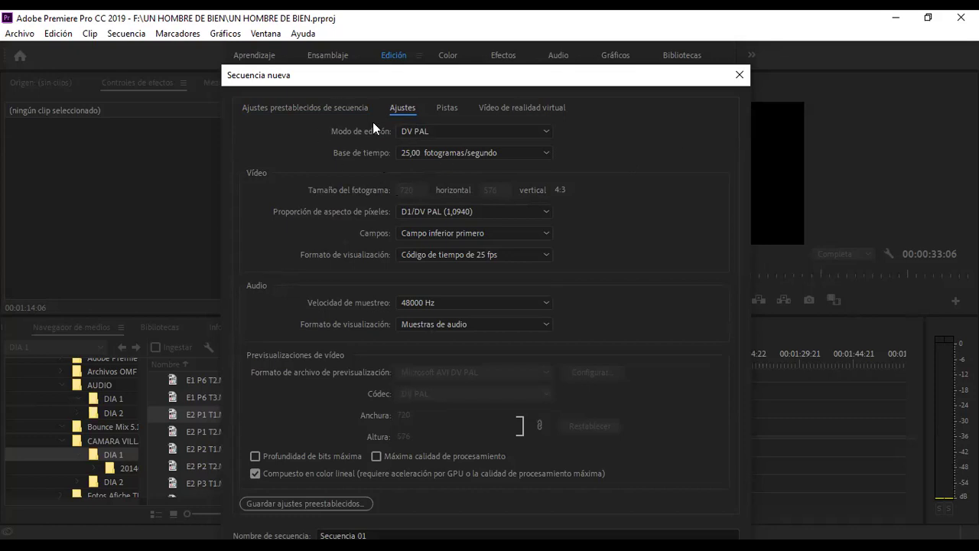
Set the new sequence's editing mode to Personalizar and its time base to 23,976 fotogramas/segundo.
click(425, 132)
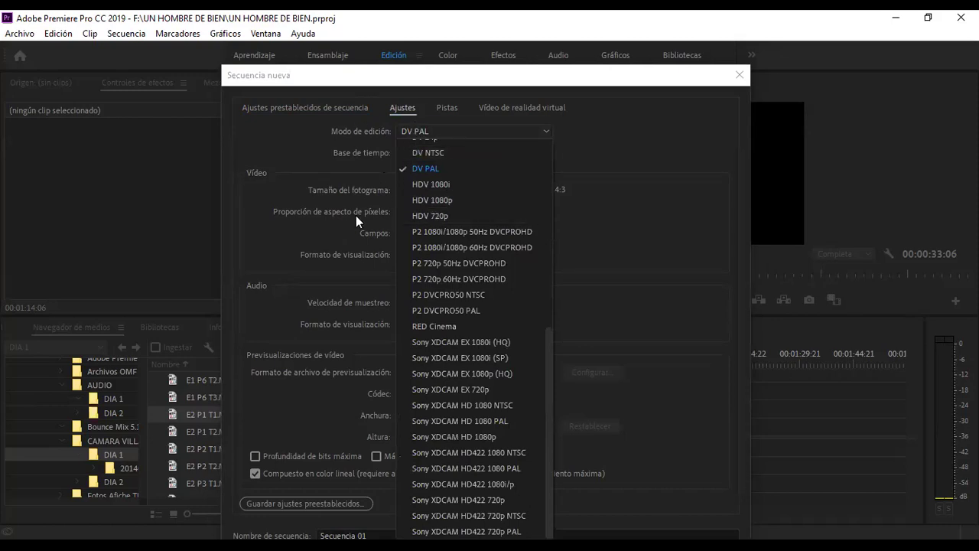
scroll(492, 215, up, 8)
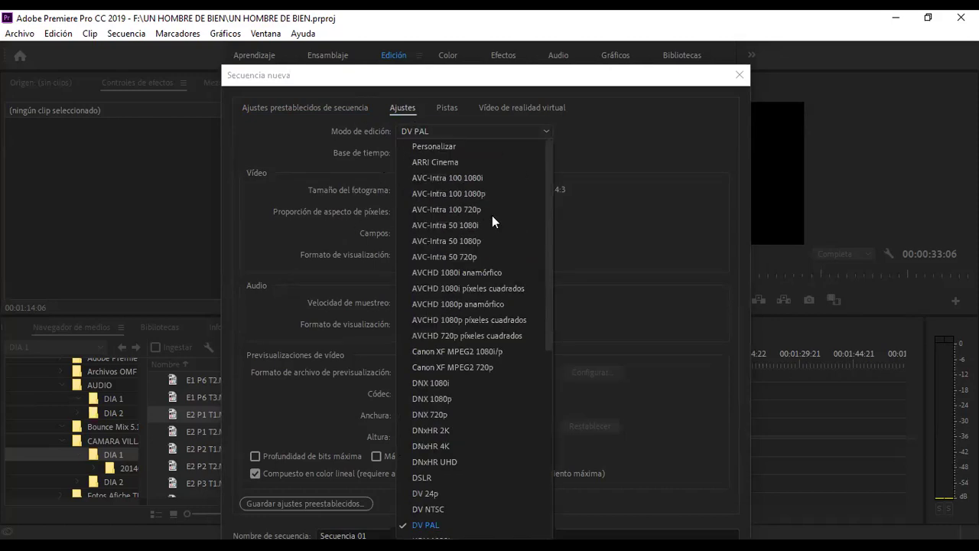
click(461, 146)
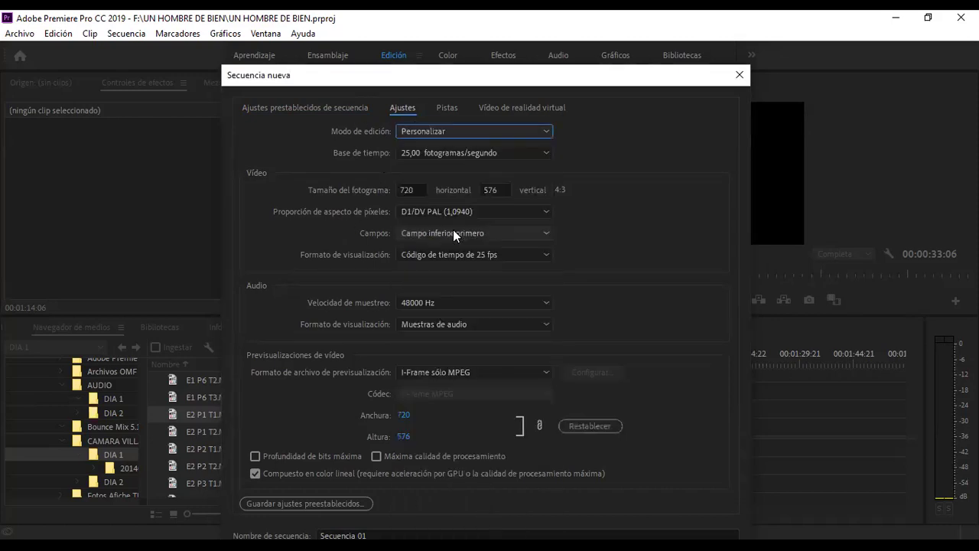
click(434, 151)
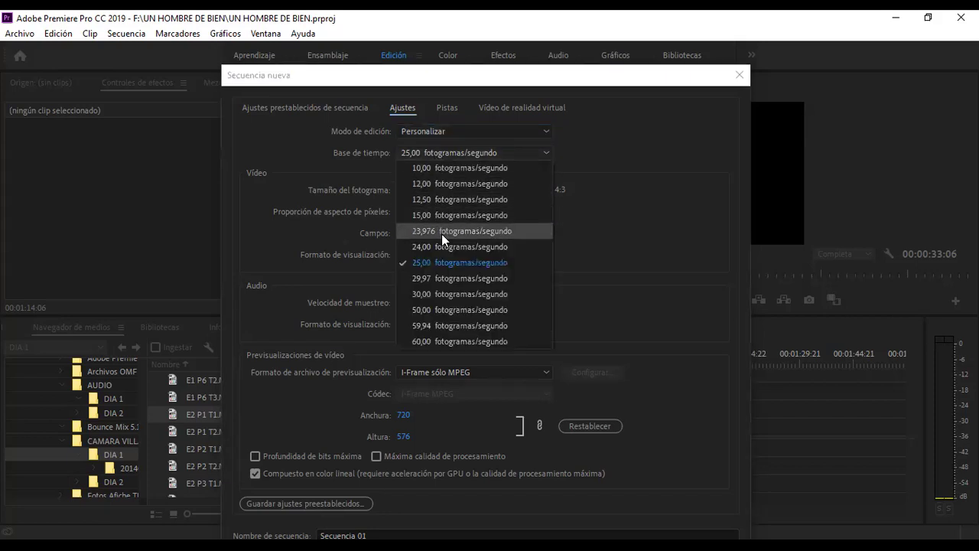
click(441, 232)
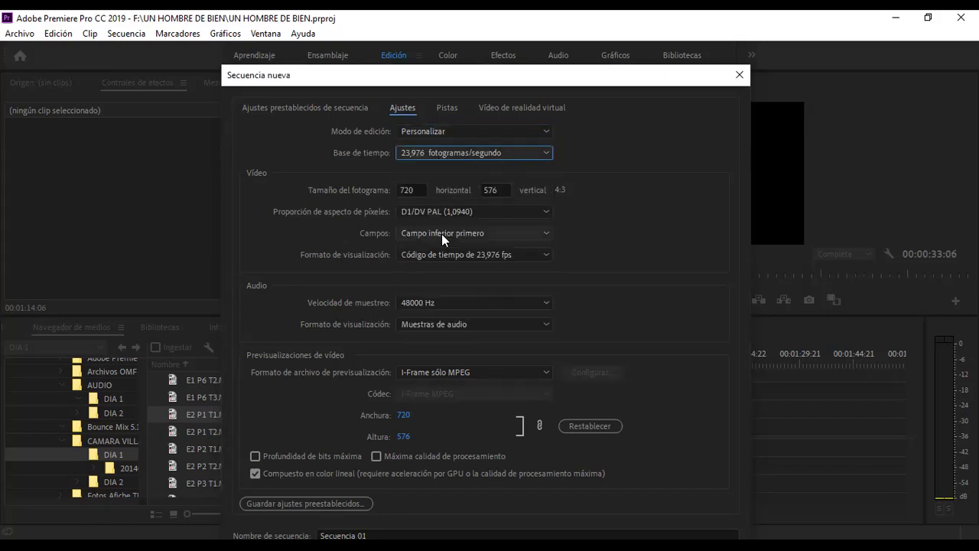
click(440, 153)
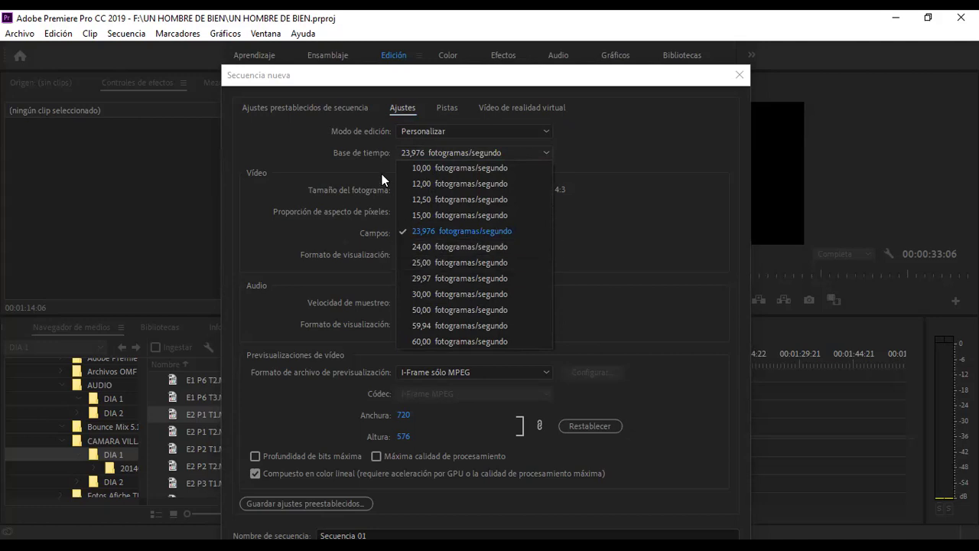
click(450, 153)
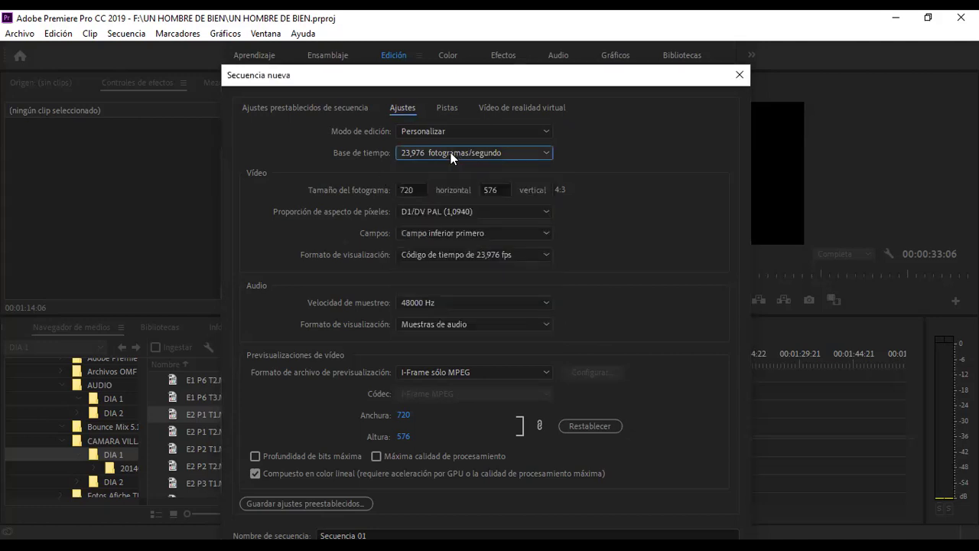
Set the new sequence's frame size to 1920 by 1080 with the pixel aspect ratio Píxeles cuadrados (1,0).
double_click(417, 189)
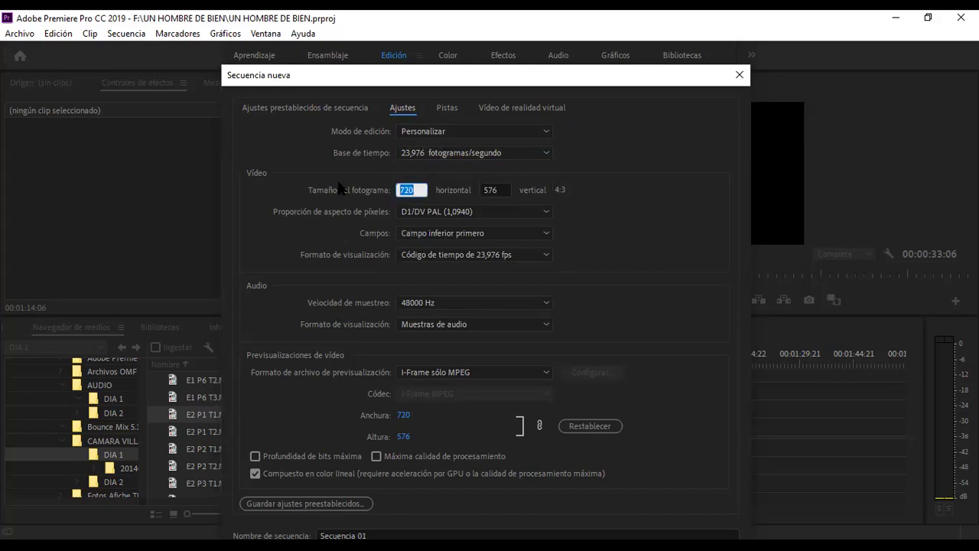
text(1920)
key(Tab)
text(1)
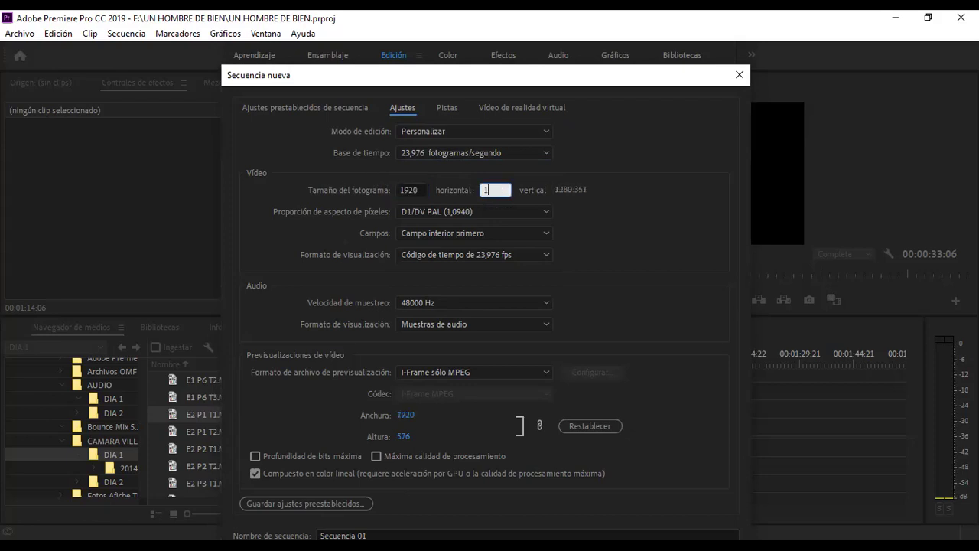
text(080)
click(461, 211)
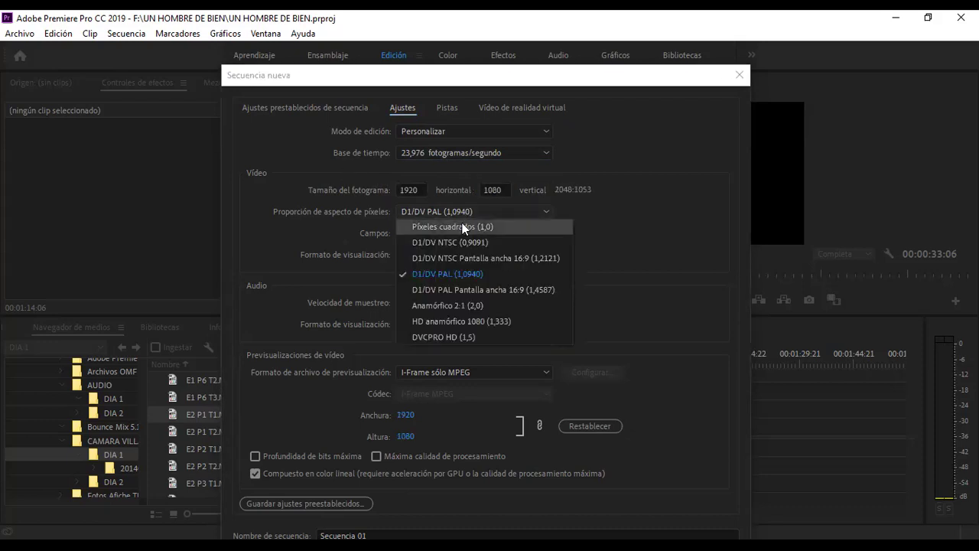
click(467, 227)
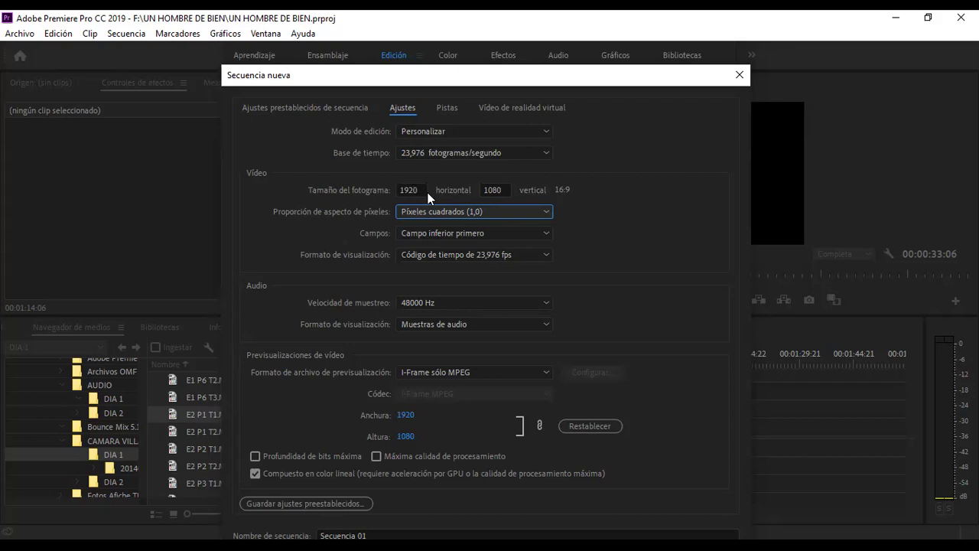
Try horizontal frame sizes of 2120 and 2080 for the new sequence.
drag(420, 191, 343, 191)
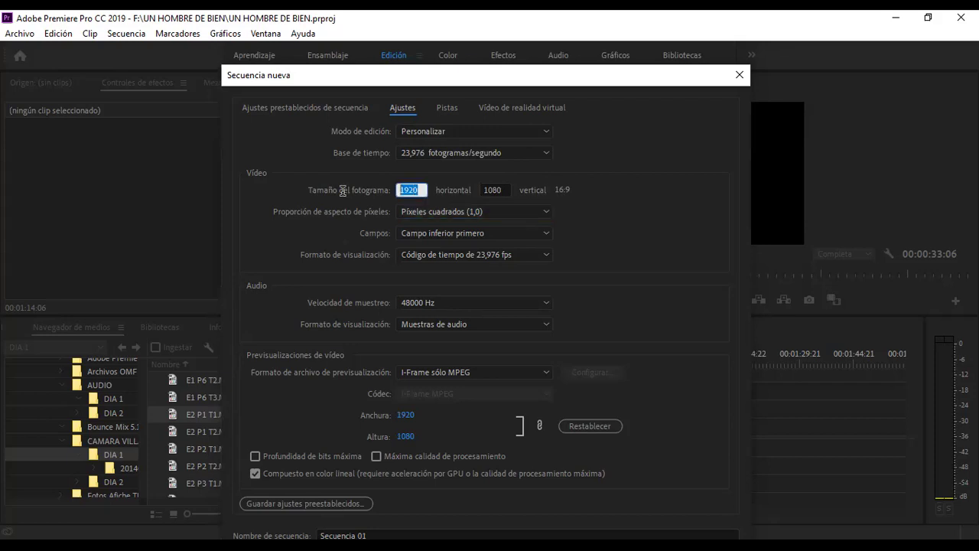
text(2120)
click(501, 189)
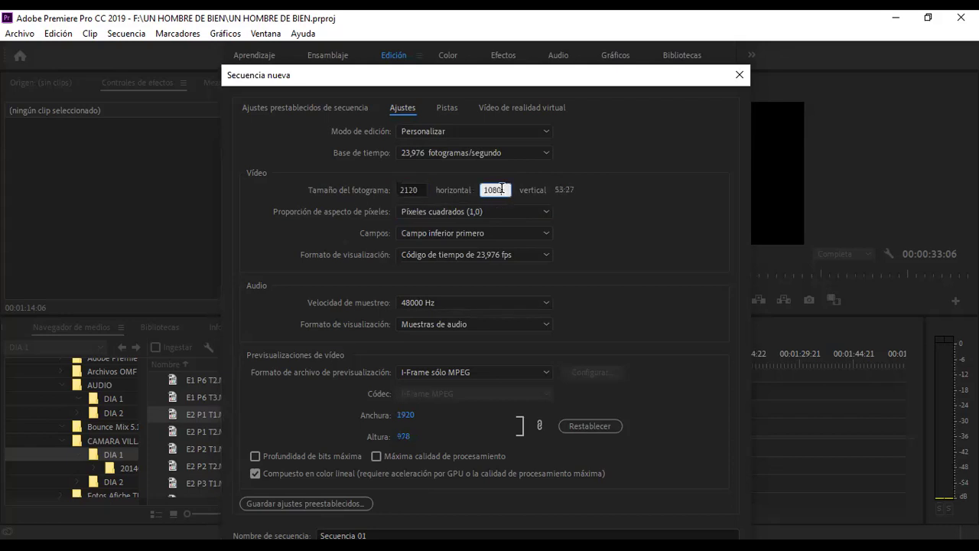
click(420, 190)
text(1)
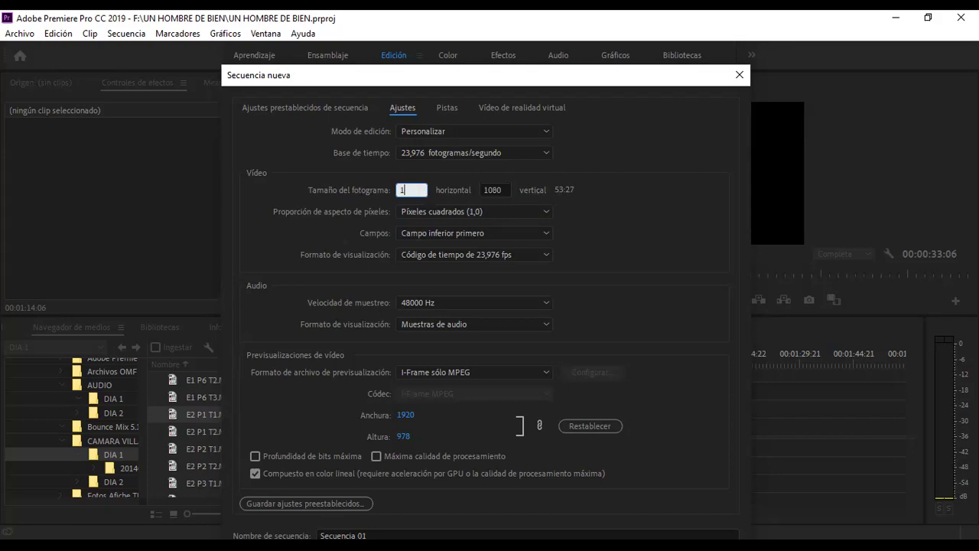
text(080)
key(Tab)
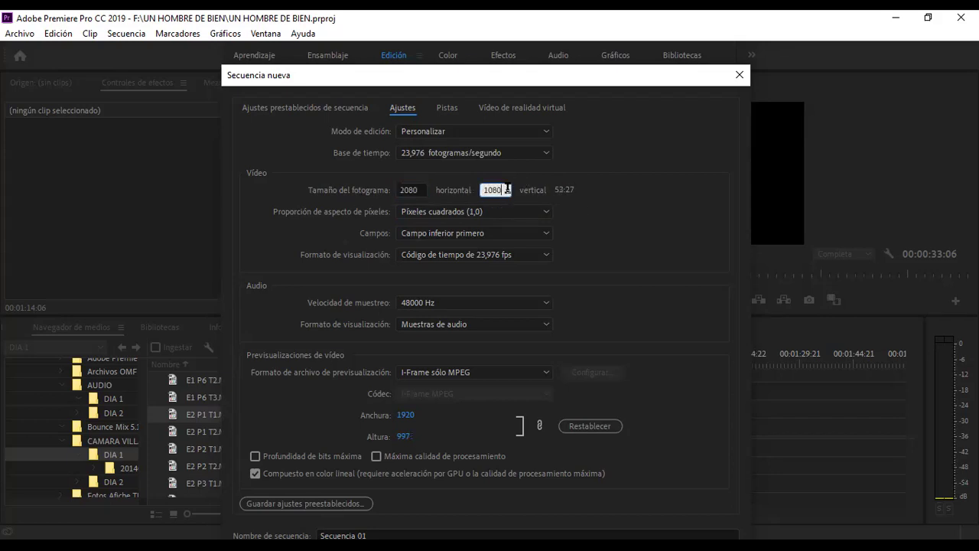
Set the horizontal frame size to 1920 and the pixel aspect ratio to Píxeles cuadrados (1,0).
click(414, 189)
text(1920)
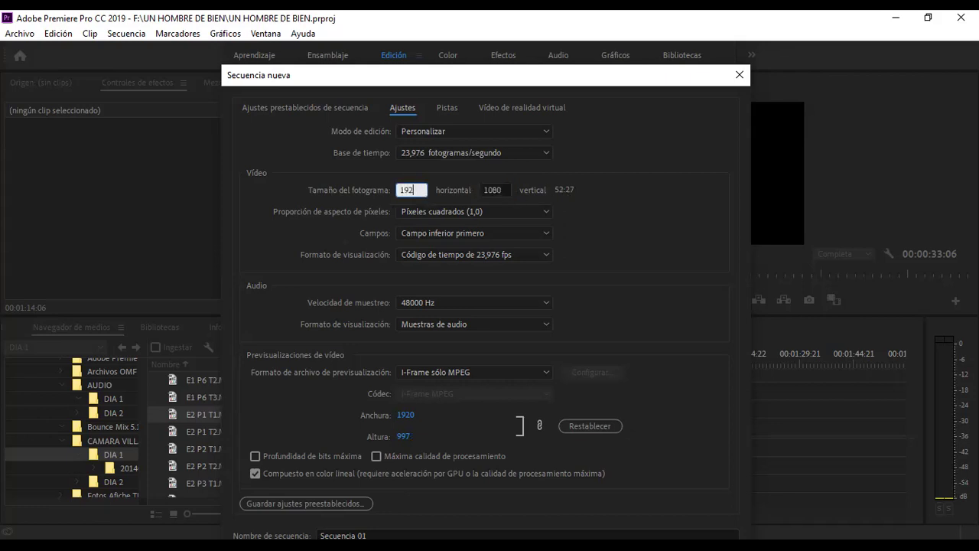
key(Tab)
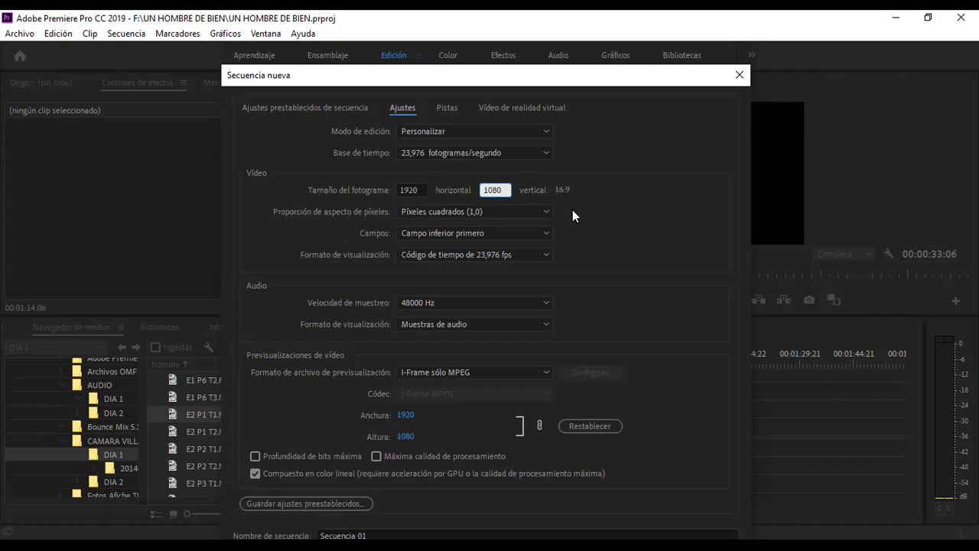
click(481, 214)
click(485, 226)
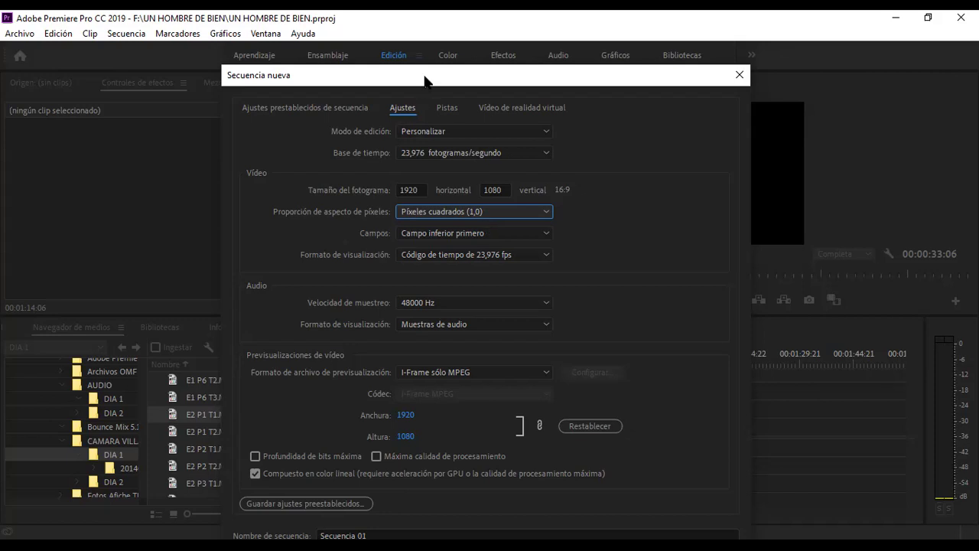
Keep the video display format at Código de tiempo de 23,976 fps, name the sequence ESCENA 2 and create it.
drag(423, 75, 413, 39)
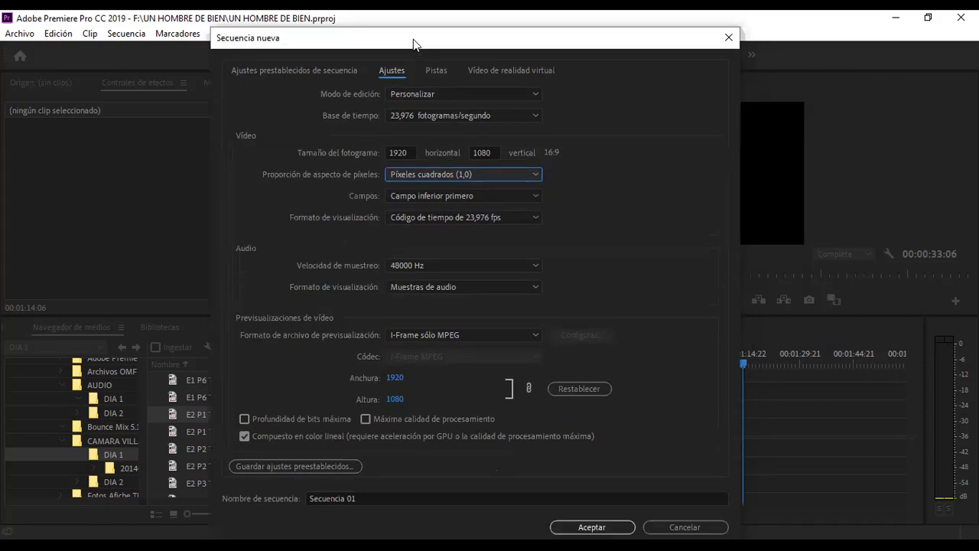
click(452, 222)
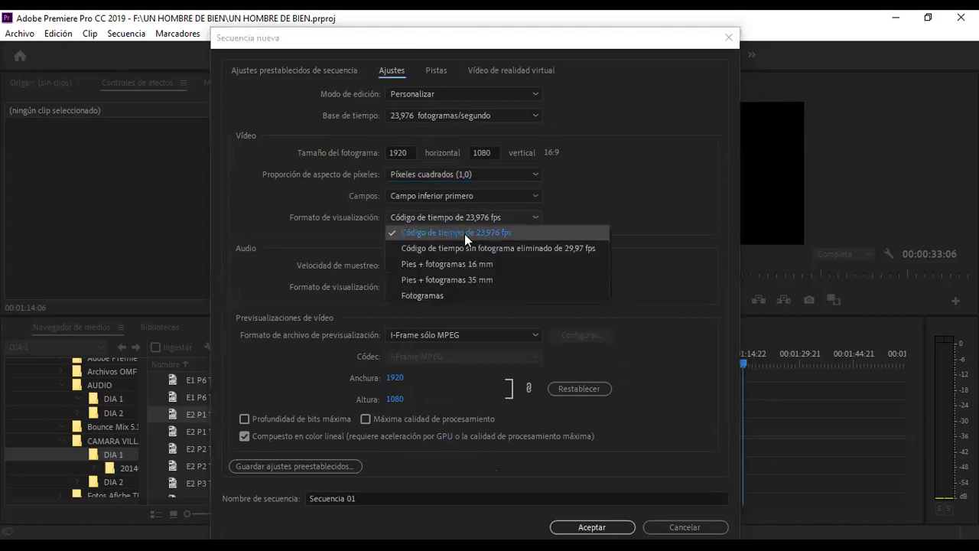
click(351, 245)
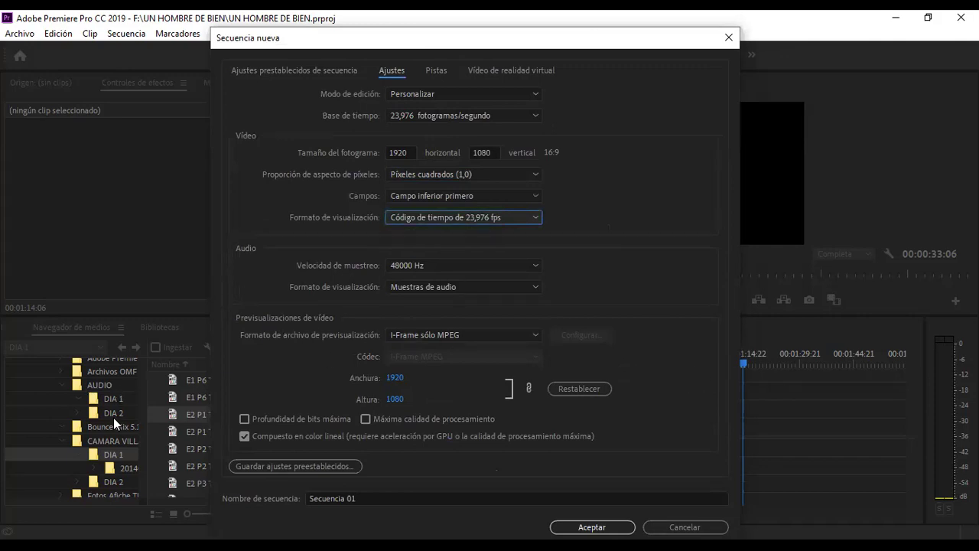
click(372, 498)
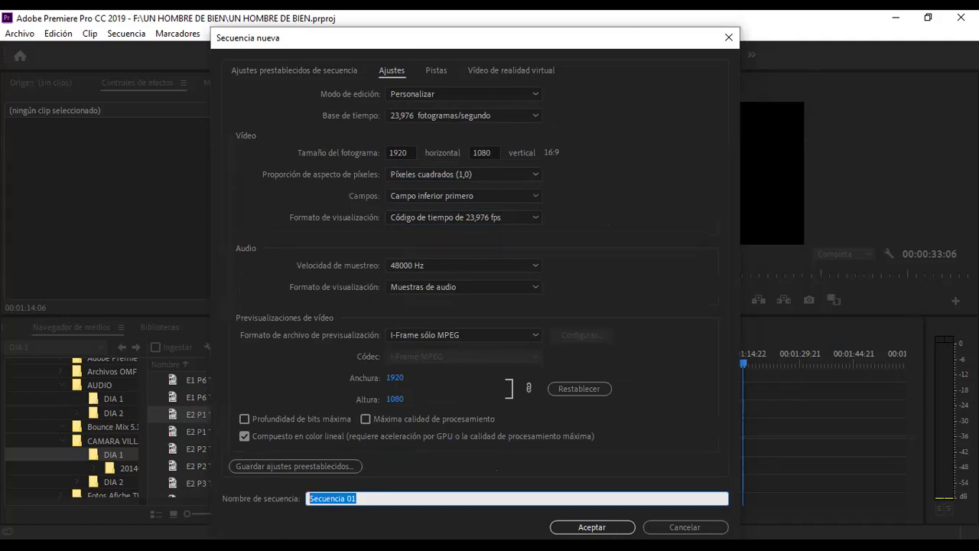
text(ESCENA 2)
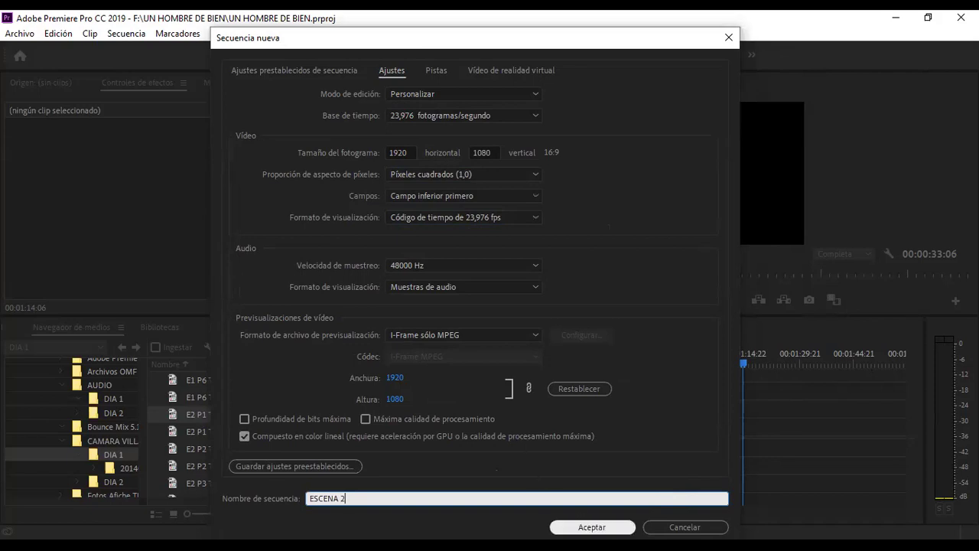
click(591, 527)
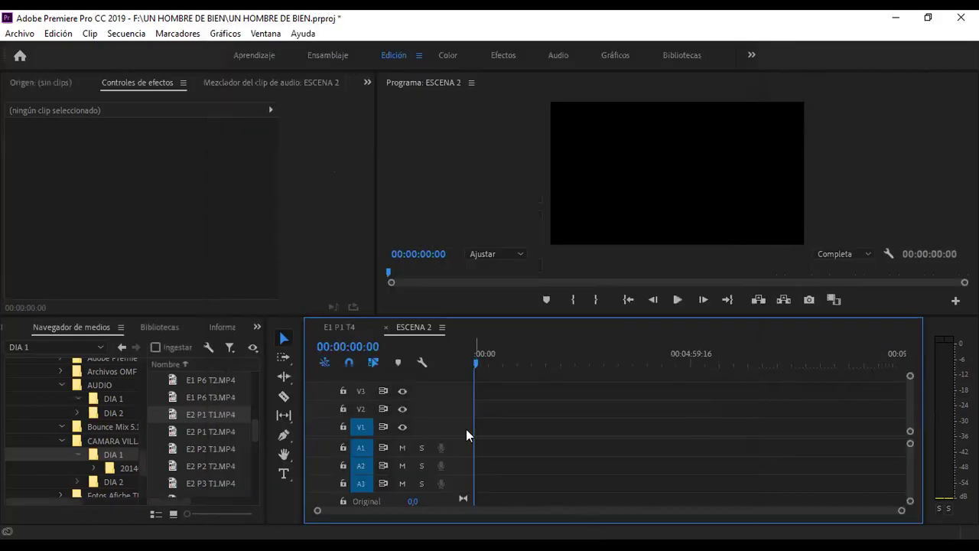
Place E2 P1 T2.MP4 on track V1 of ESCENA 2, keeping the existing sequence settings, and preview its frames.
click(340, 327)
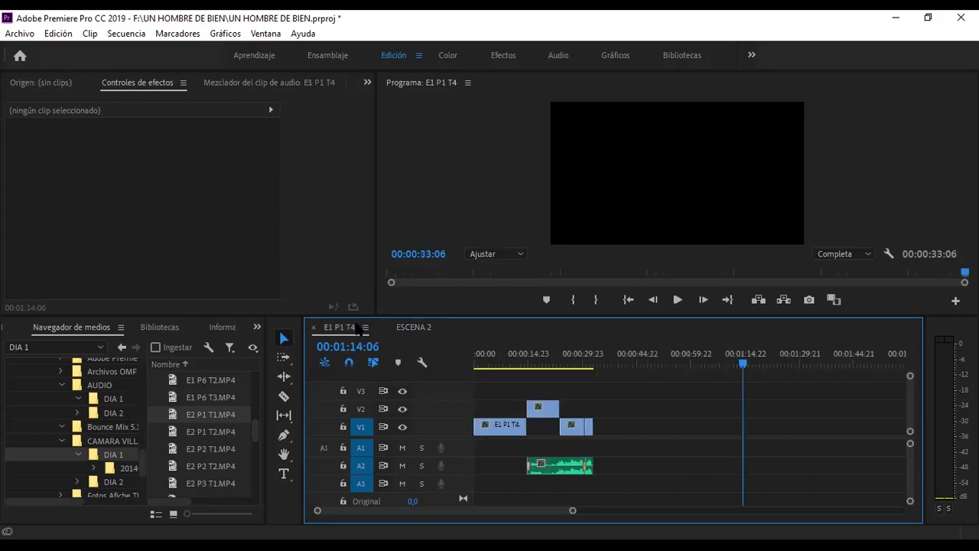
click(414, 327)
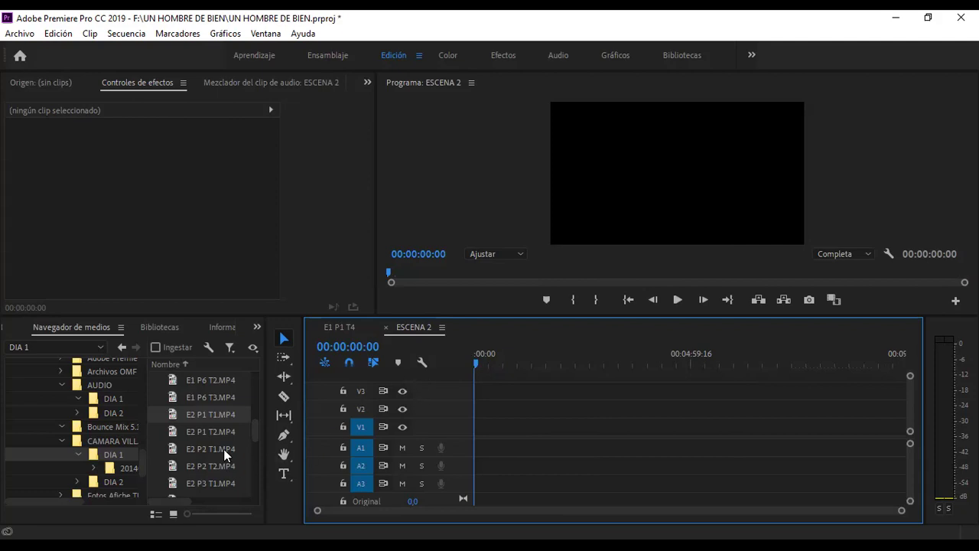
drag(225, 433, 512, 429)
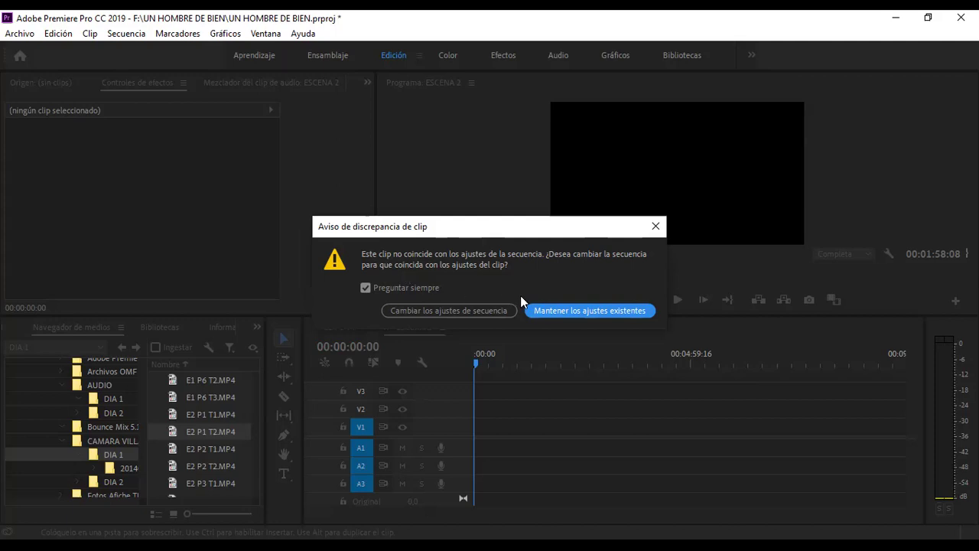
click(564, 310)
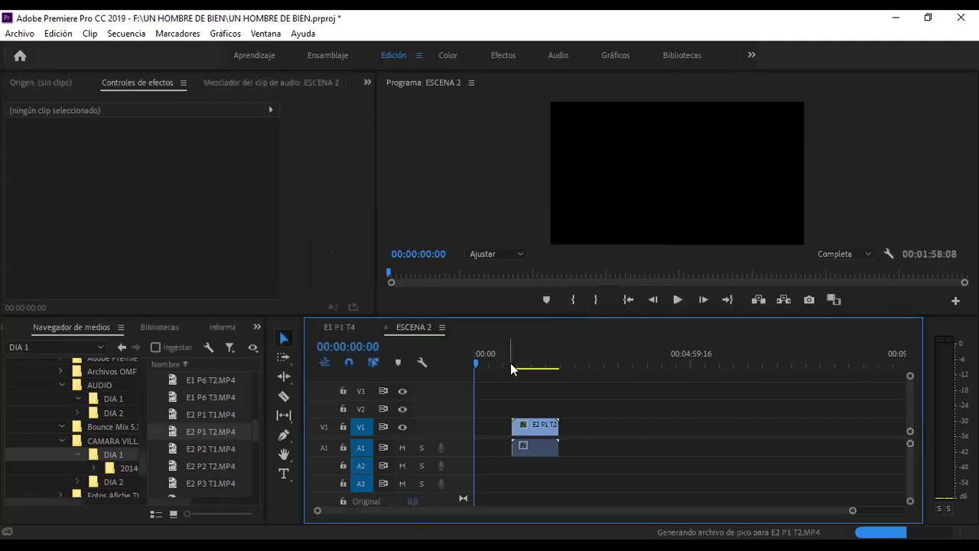
click(523, 357)
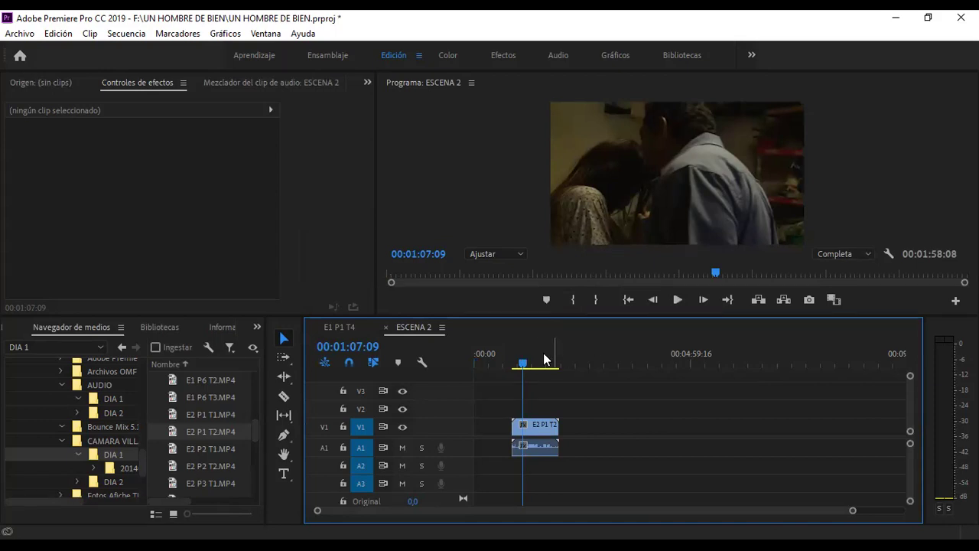
drag(512, 353, 515, 353)
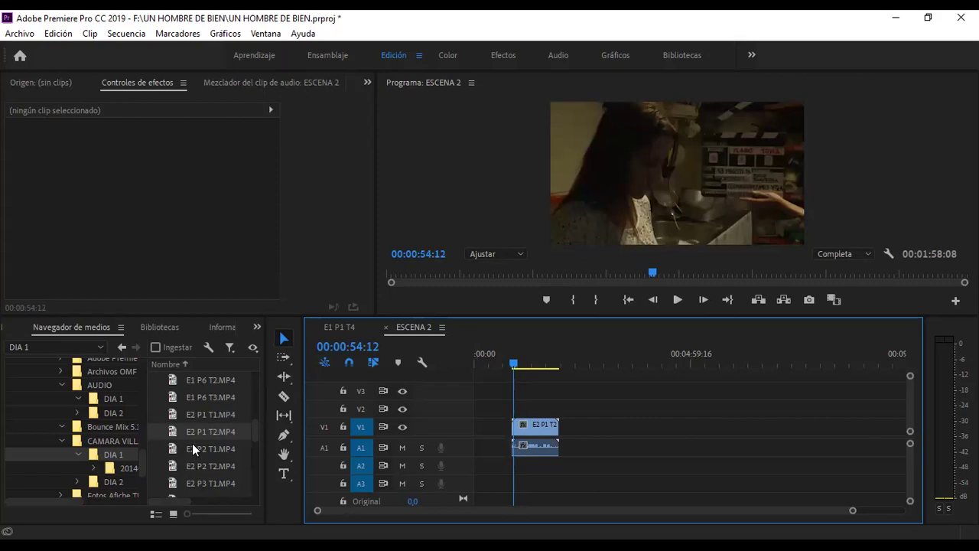
Add E2 P2 T2.MP4 and E2 P3 T2.MP4 further along track V1 with gaps between the clips, previewing a frame of each.
scroll(192, 443, down, 1)
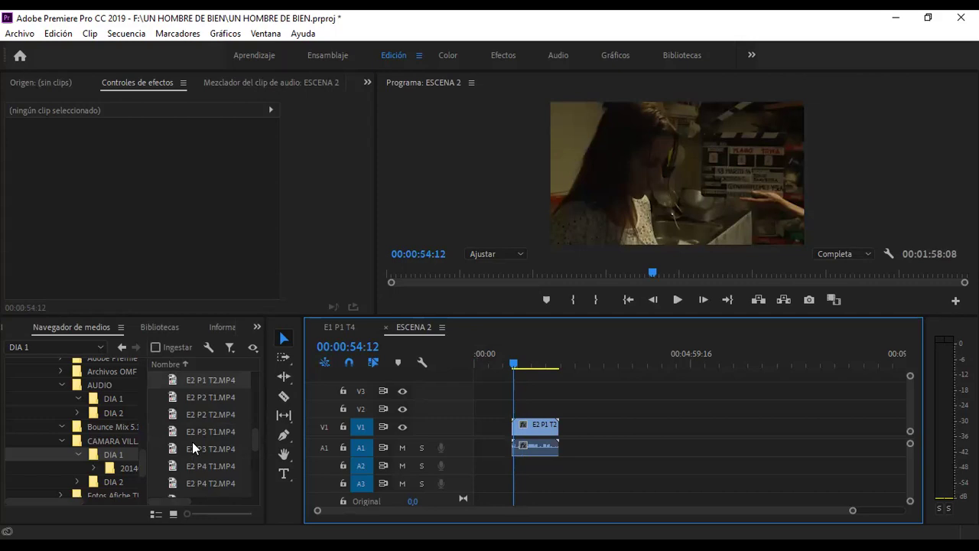
click(205, 419)
drag(211, 413, 618, 431)
click(634, 359)
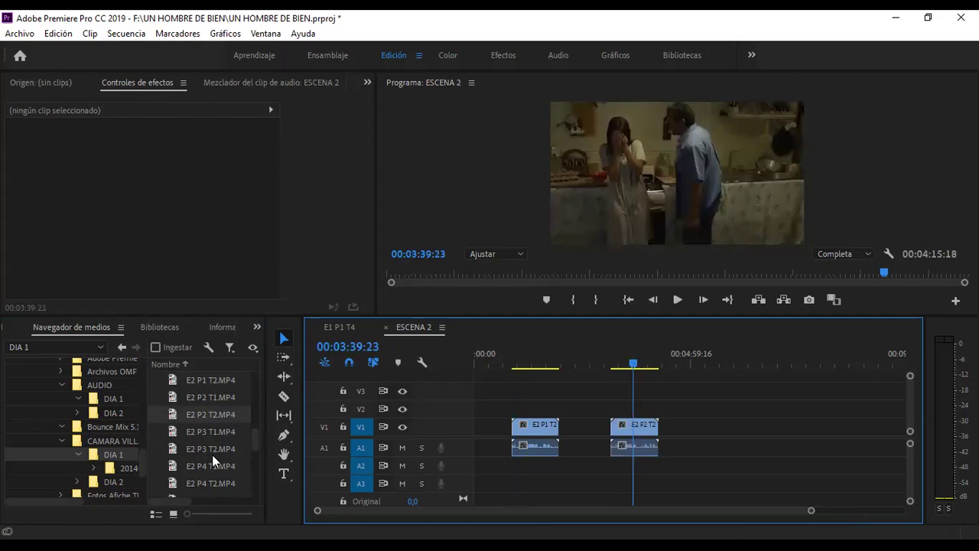
drag(212, 451, 711, 429)
click(710, 360)
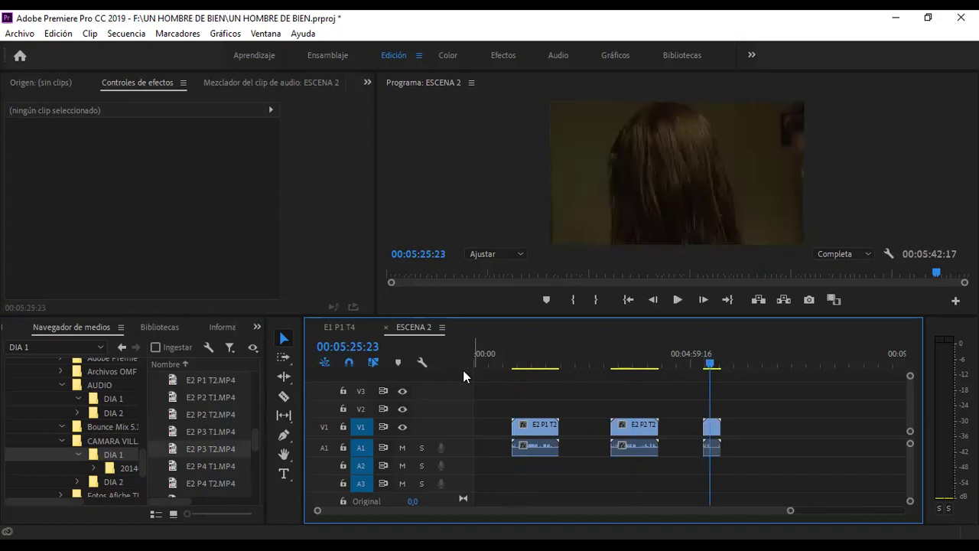
Place E2 P1 T2.wav and E2 P2 T2.wav from the AUDIO DIA 1 folder on track A2 beneath their matching video clips.
click(531, 361)
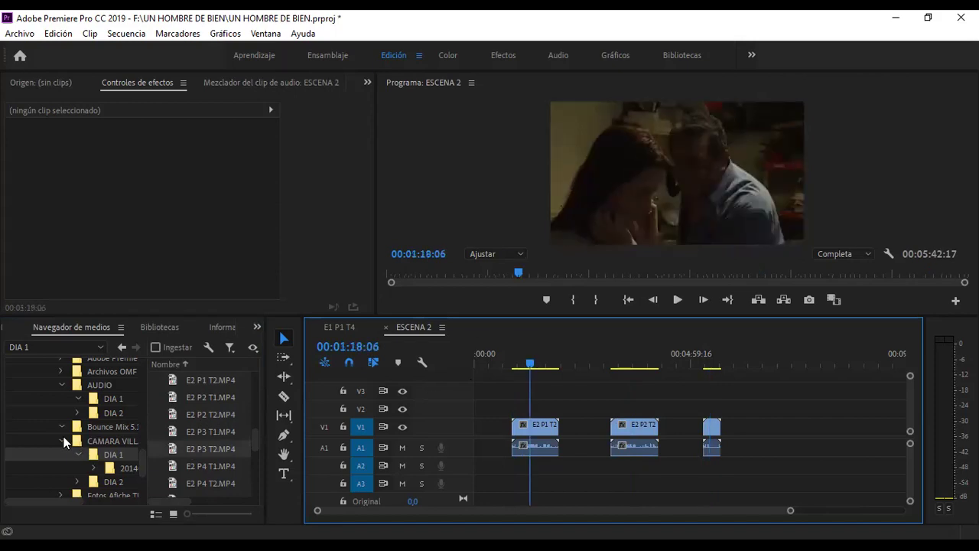
click(85, 401)
scroll(203, 416, down, 5)
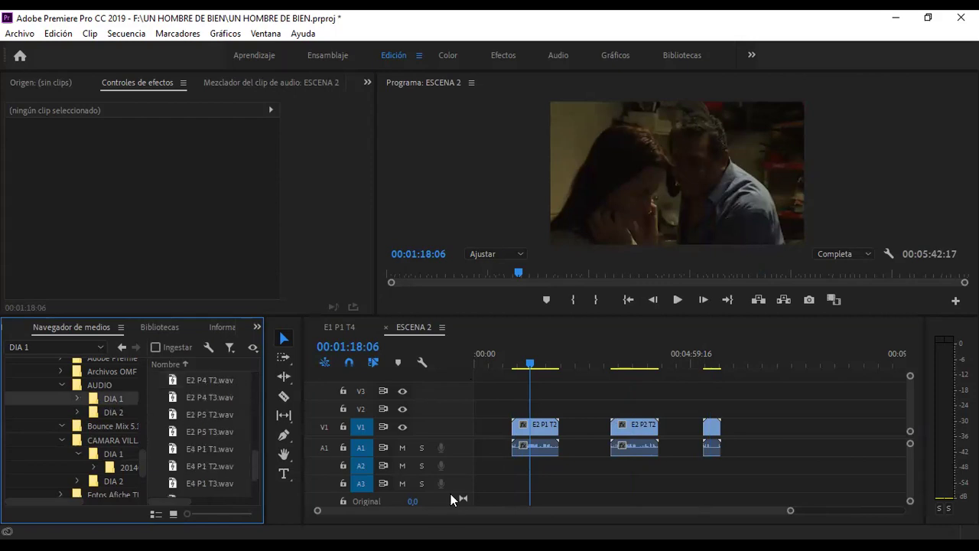
scroll(221, 428, up, 3)
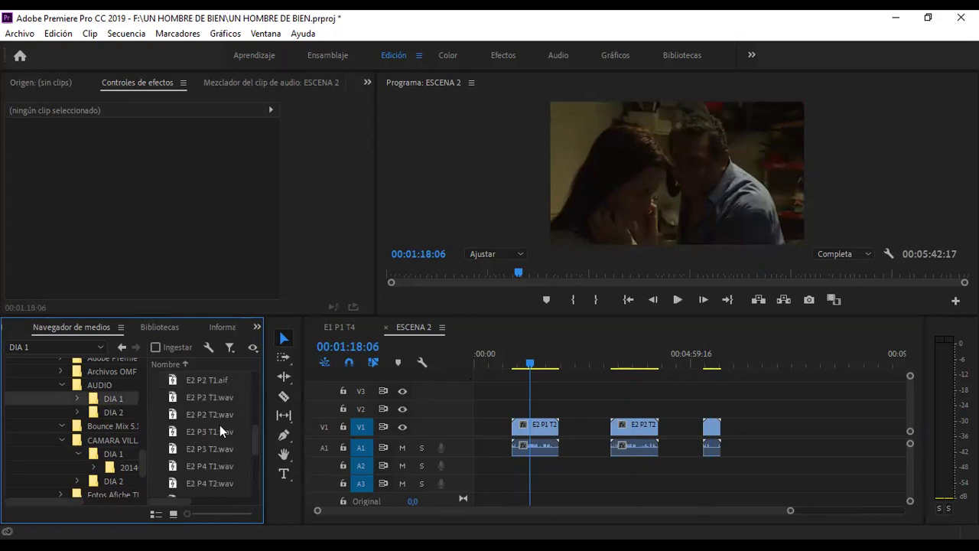
drag(215, 416, 526, 468)
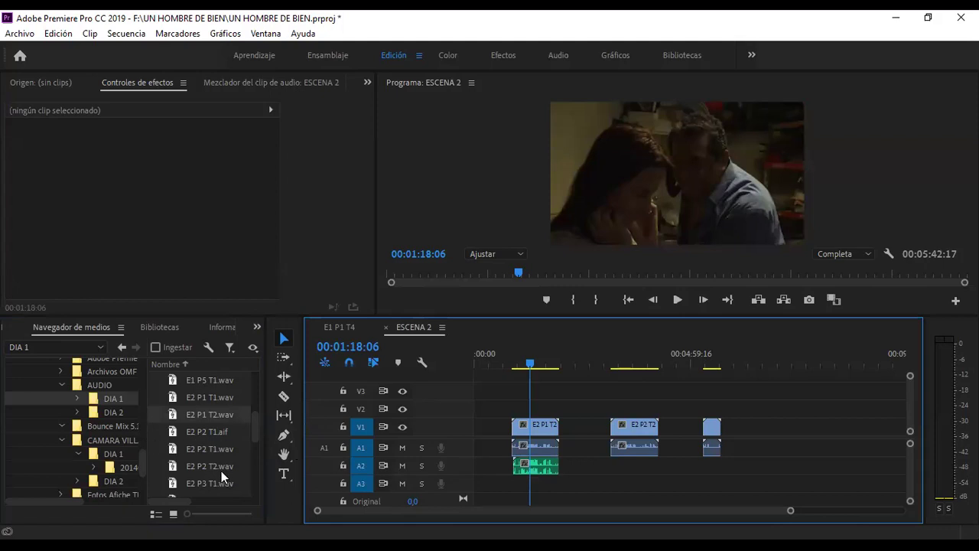
drag(221, 468, 627, 474)
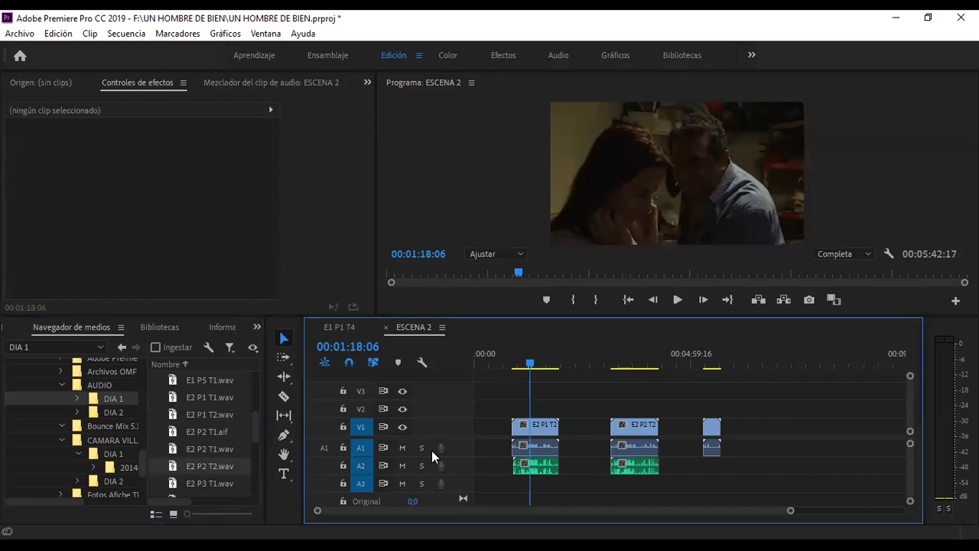
Unlink the E2 P3 T2.MP4 clip from its camera audio and delete that audio from track A1.
click(711, 364)
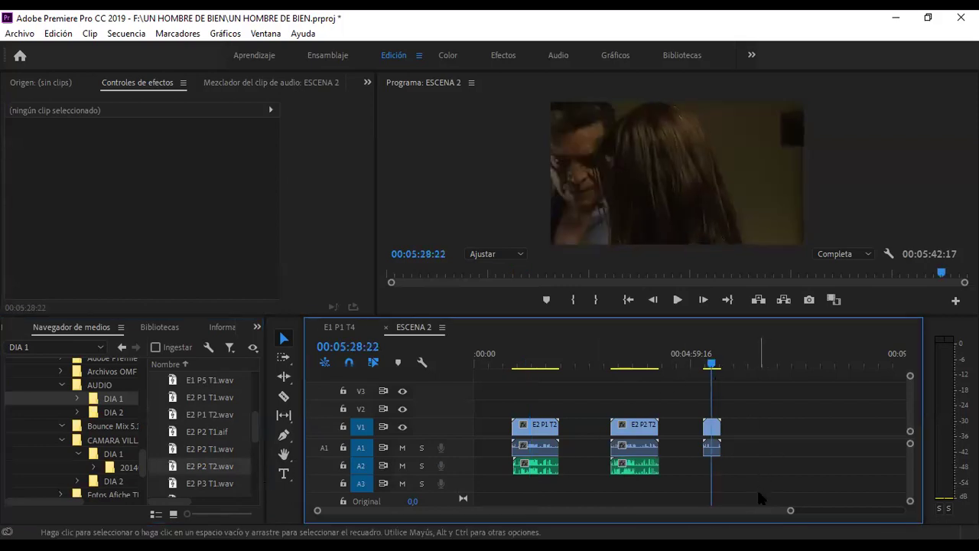
click(712, 429)
right_click(712, 428)
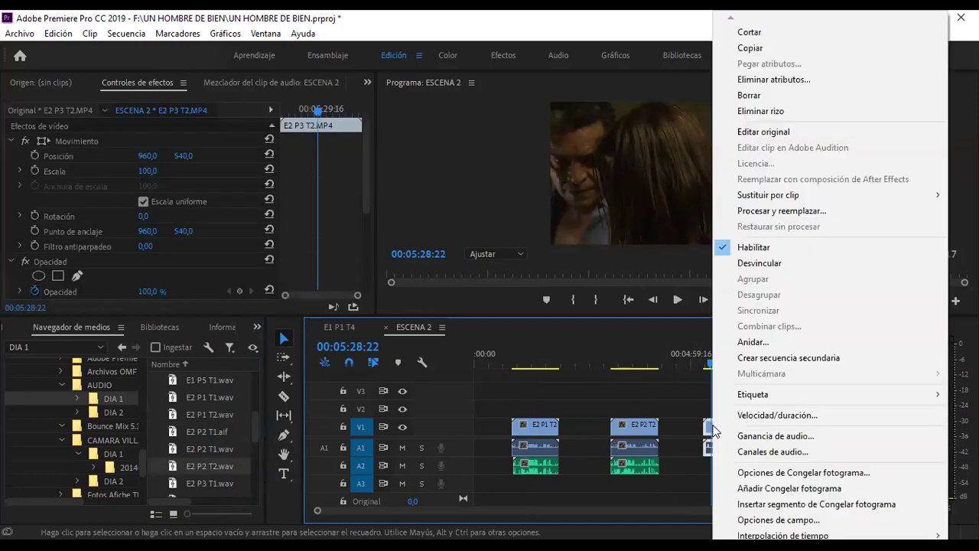
click(772, 263)
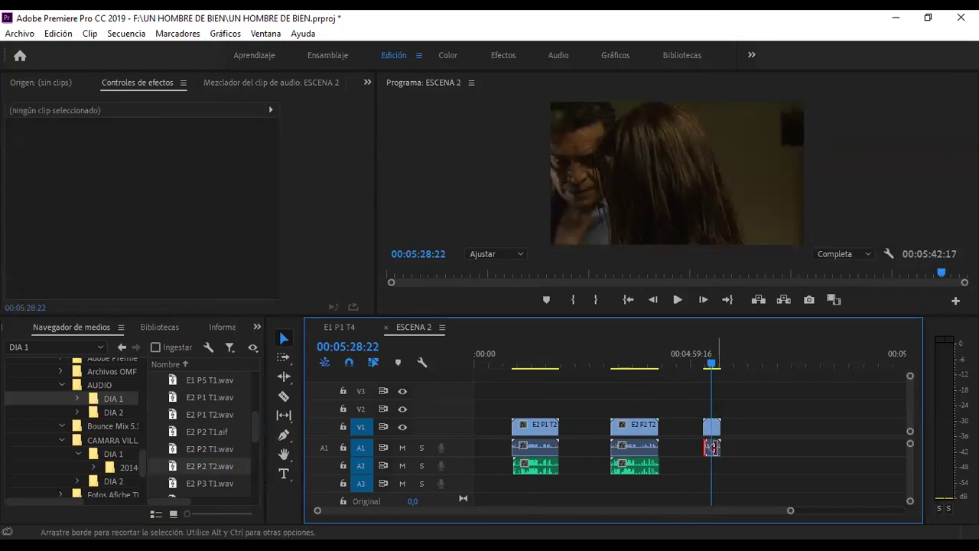
click(712, 449)
key(Delete)
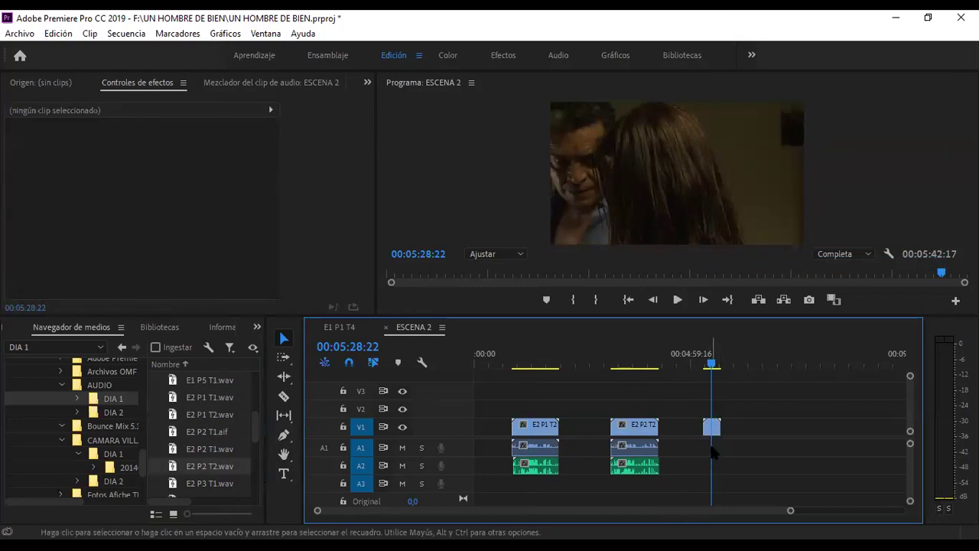
Unlink the E2 P1 T2.MP4 clip from its camera audio and delete that audio from track A1.
click(525, 355)
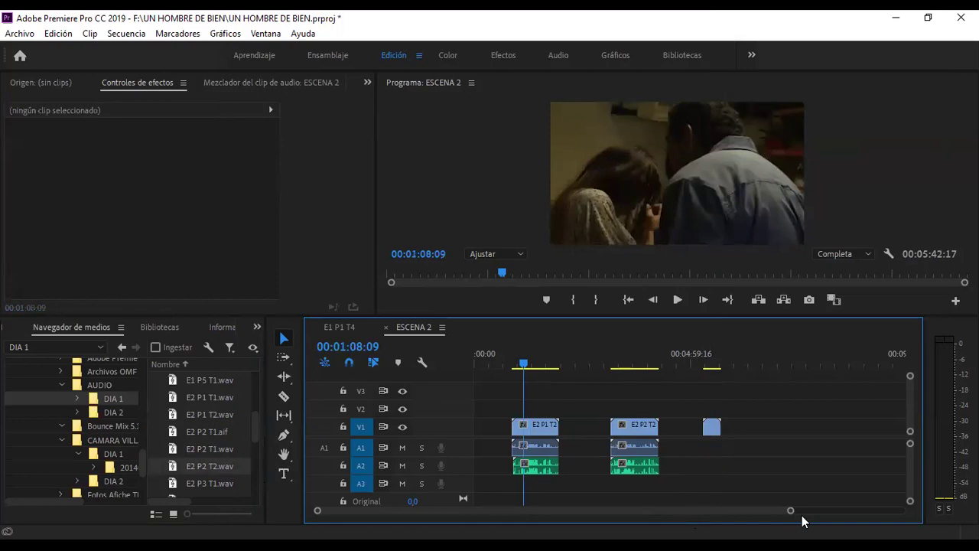
drag(790, 510, 686, 511)
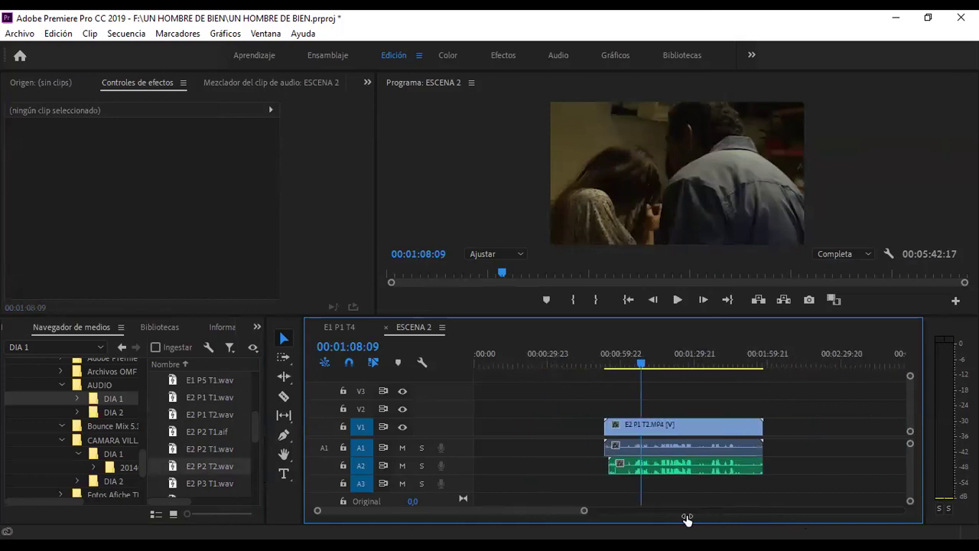
right_click(706, 451)
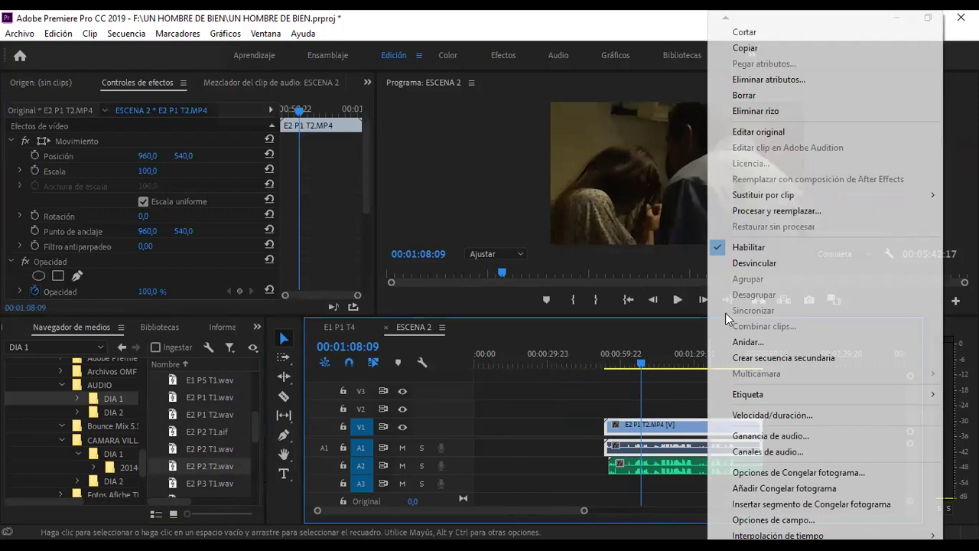
click(740, 263)
click(680, 451)
key(Delete)
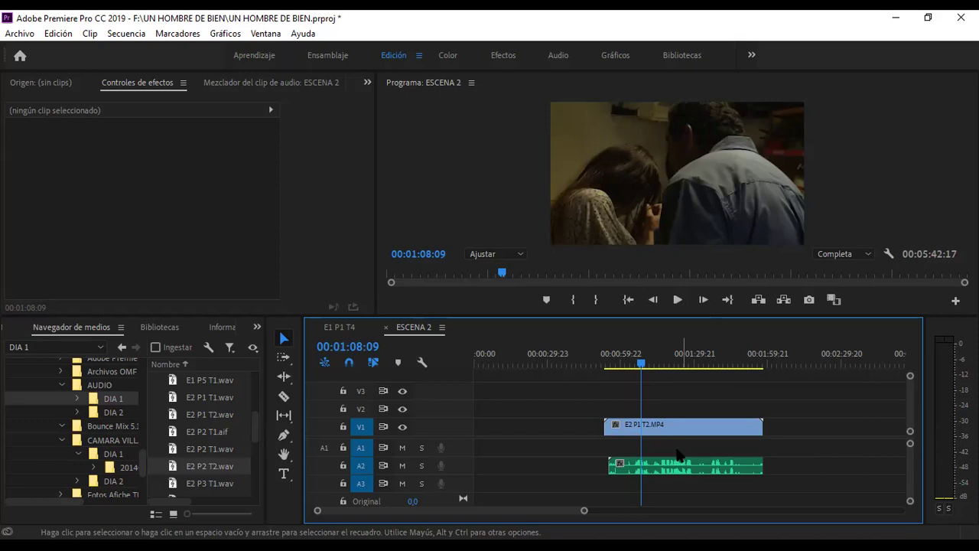
Move E2 P1 T2.wav on track A2 so it starts level with the E2 P1 T2.MP4 clip.
click(608, 364)
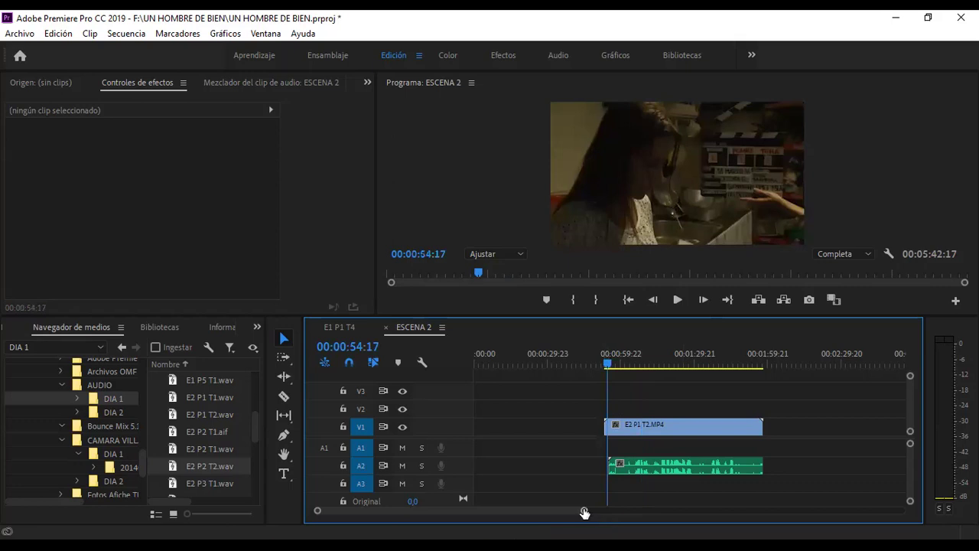
drag(583, 513, 510, 523)
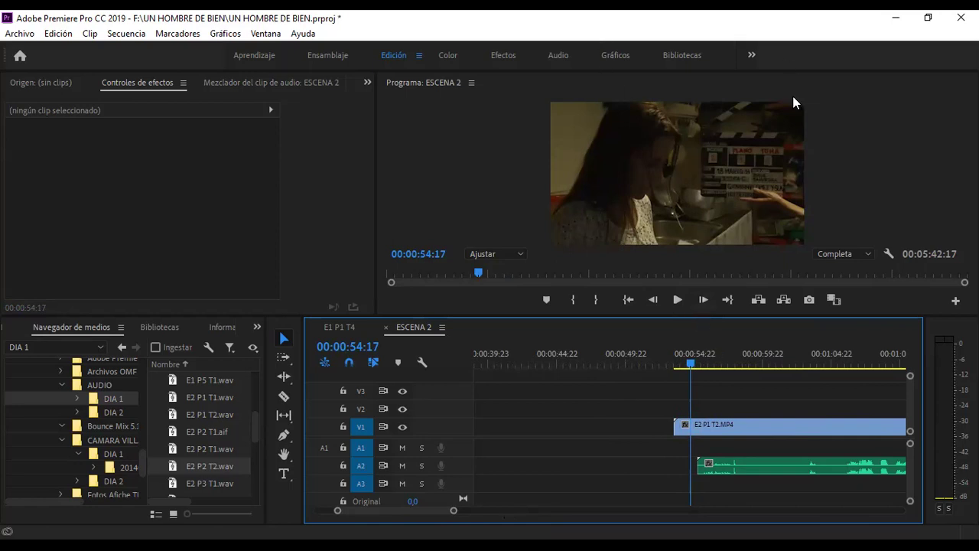
drag(706, 465, 682, 465)
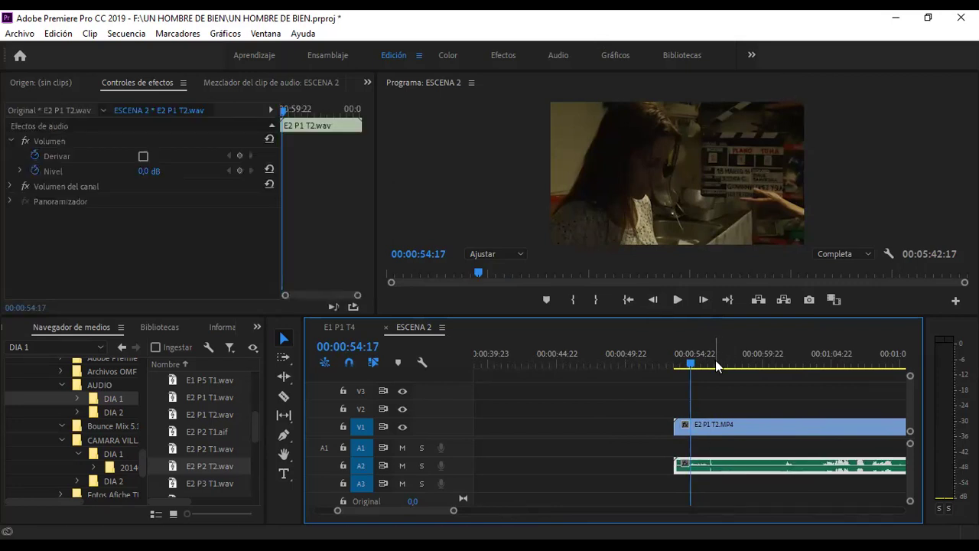
Play the opening of E2 P1 T2.MP4 and park the playhead on the slate's clap frame at 00:00:57:20.
click(678, 361)
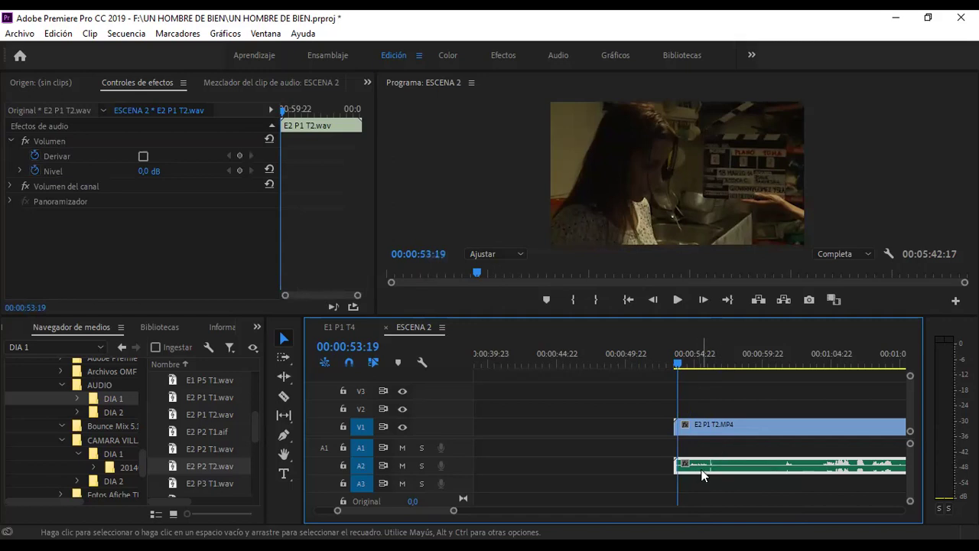
drag(454, 512, 421, 511)
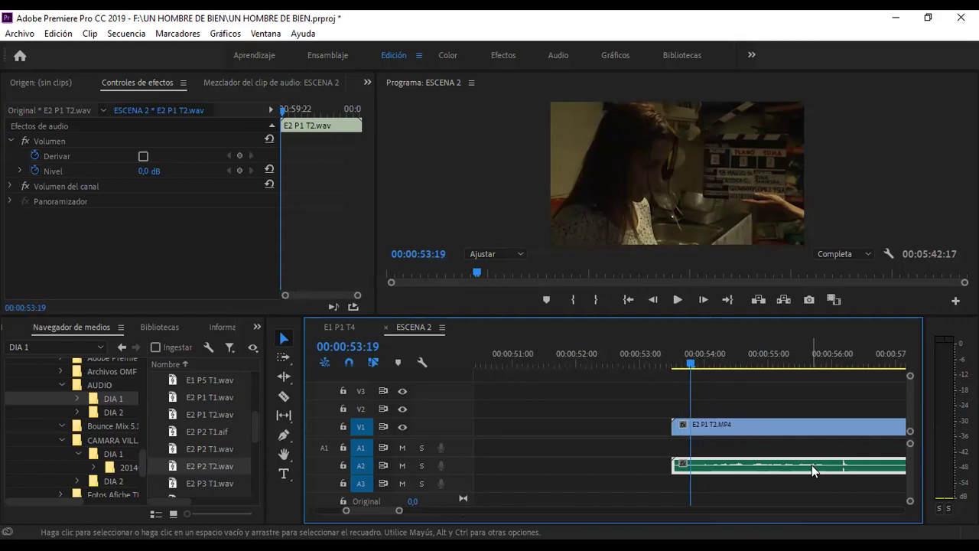
key(space)
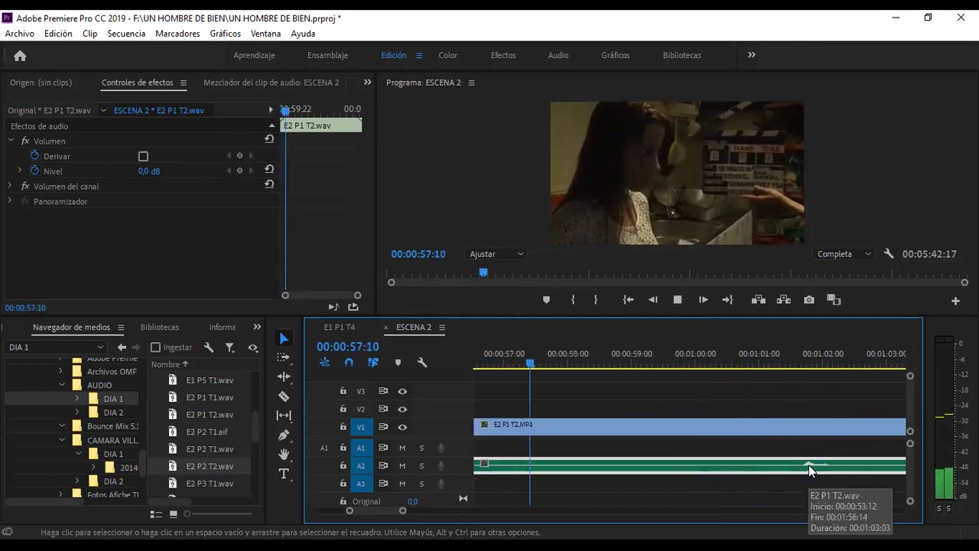
key(space)
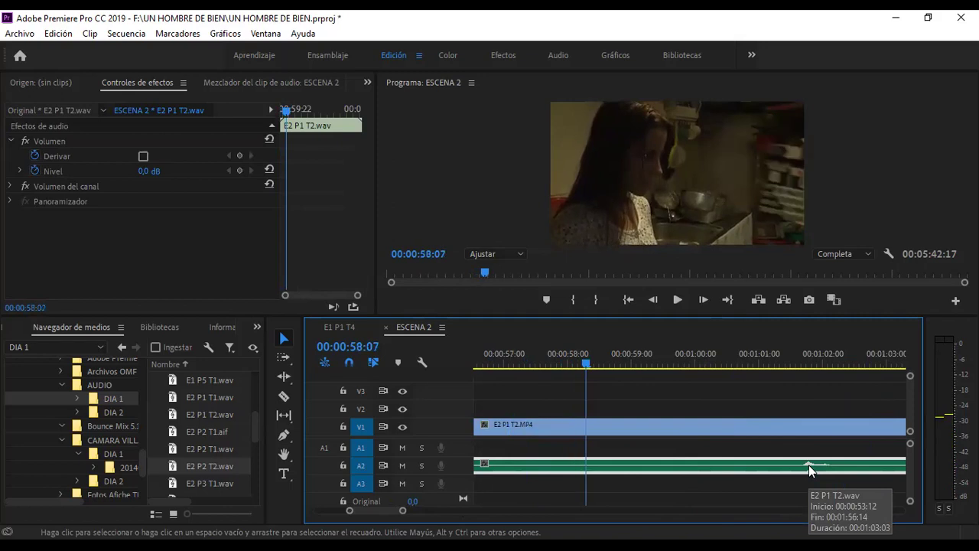
click(568, 364)
key(Left)
key(Left)
key(Left)
key(Left)
key(Left)
key(Left)
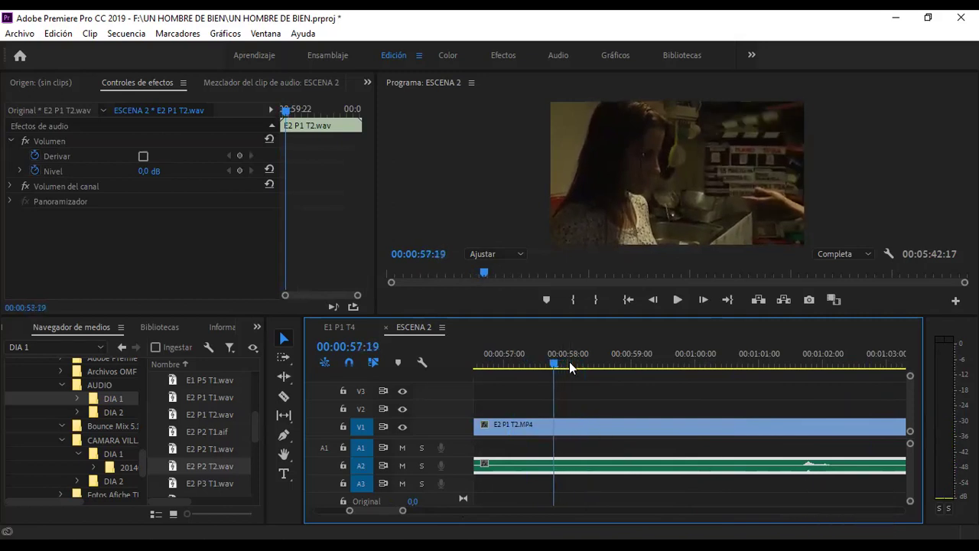
key(Right)
key(Right)
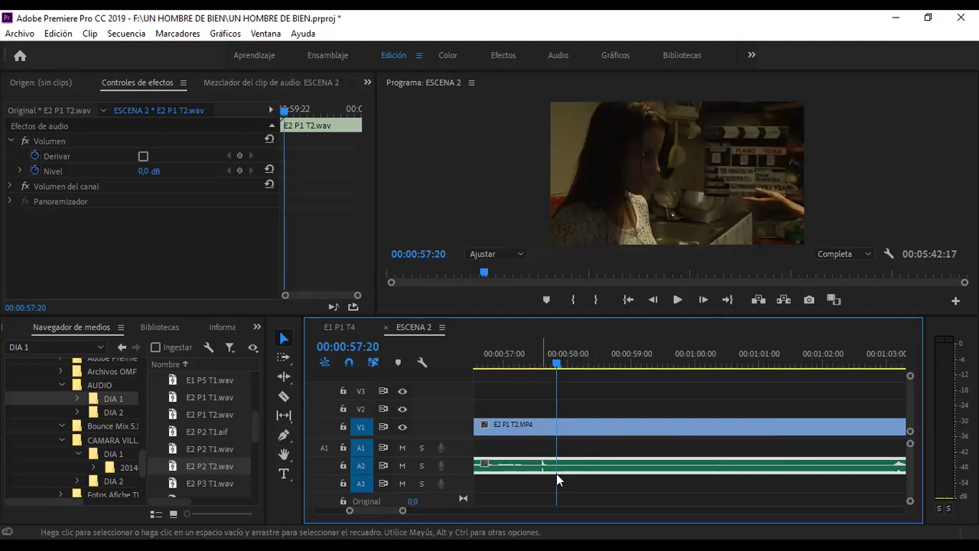
Shift E2 P1 T2.wav on track A2 so its clap peak lines up with the playhead on the slate frame.
drag(403, 513, 379, 513)
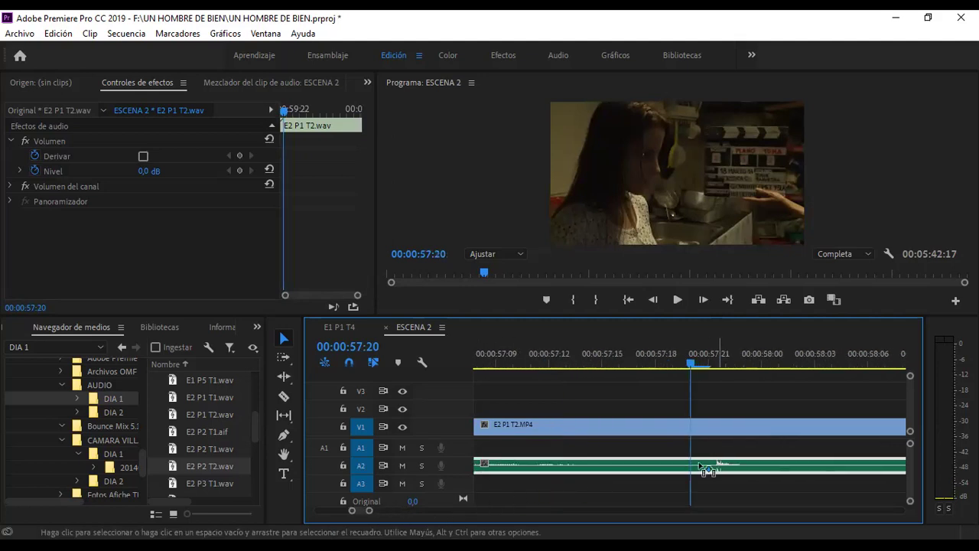
mouse_move(707, 464)
mouse_down()
mouse_move(704, 475)
mouse_move(707, 466)
mouse_up()
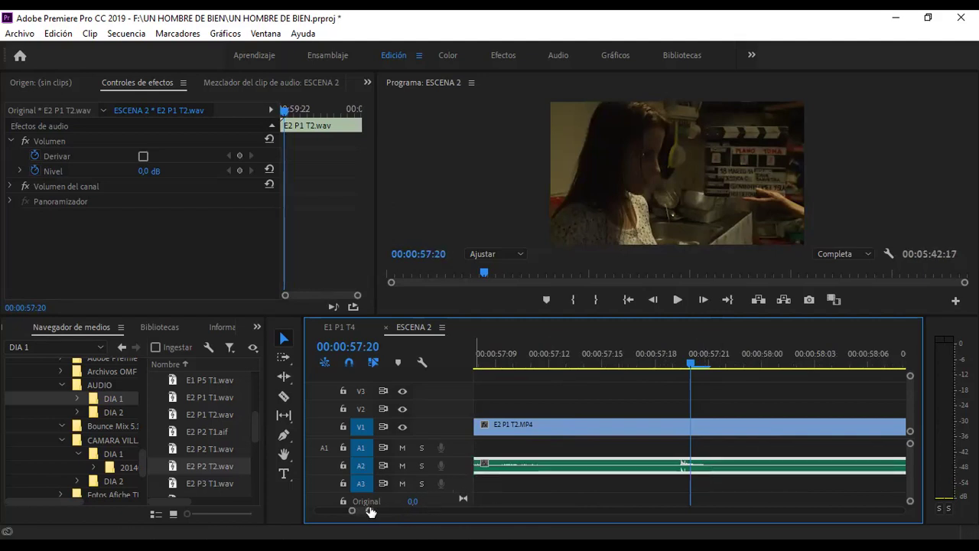
drag(369, 512, 367, 511)
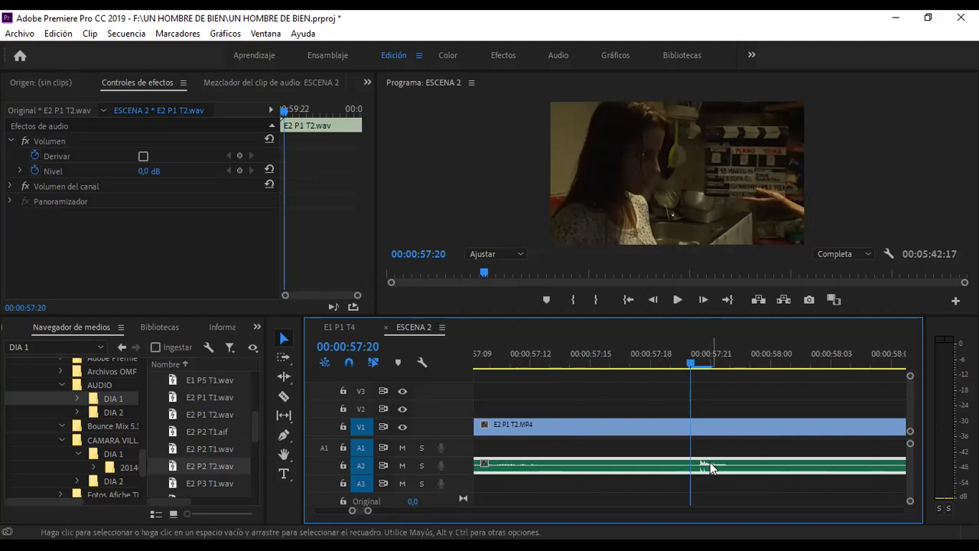
drag(368, 510, 460, 511)
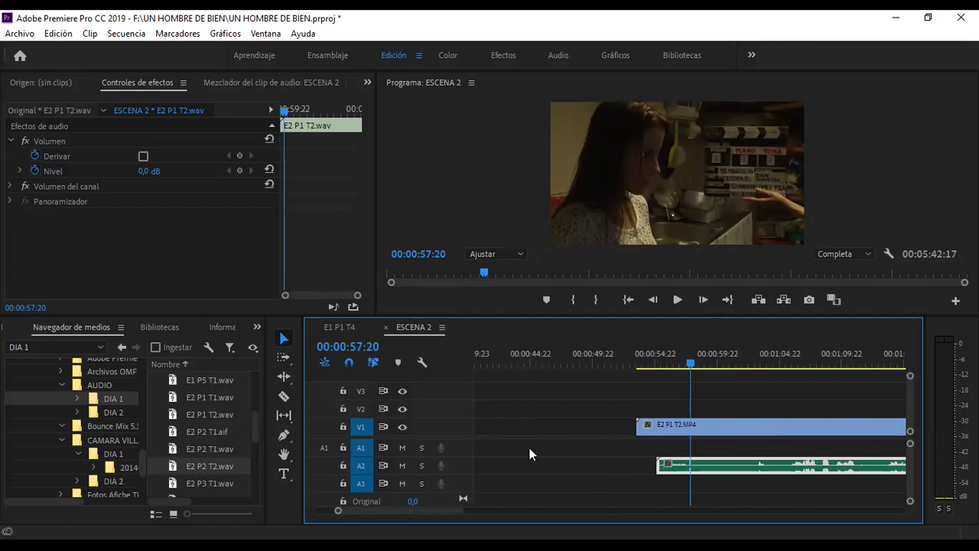
Play the slate clap of E2 P1 T2 repeatedly to check the sync between picture and sound.
click(678, 354)
key(space)
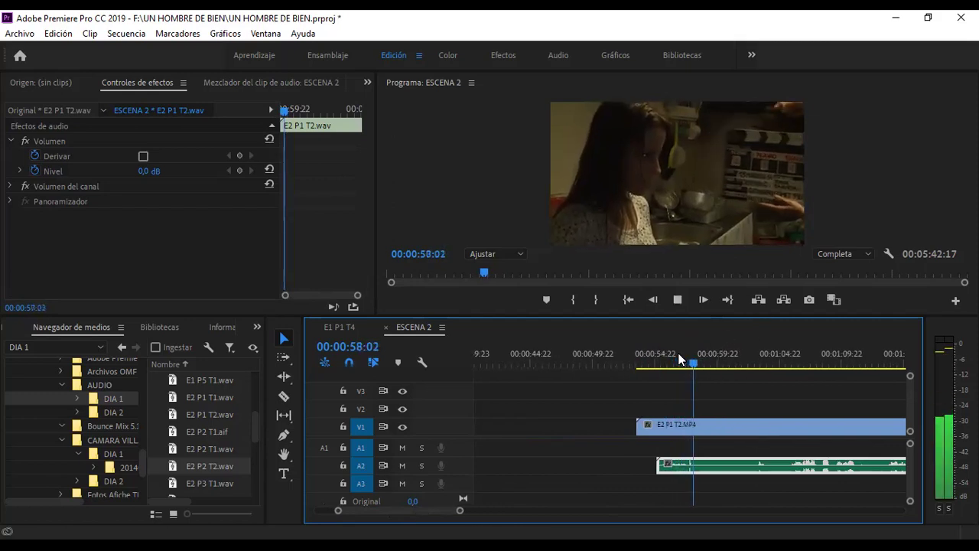
key(space)
click(686, 363)
key(space)
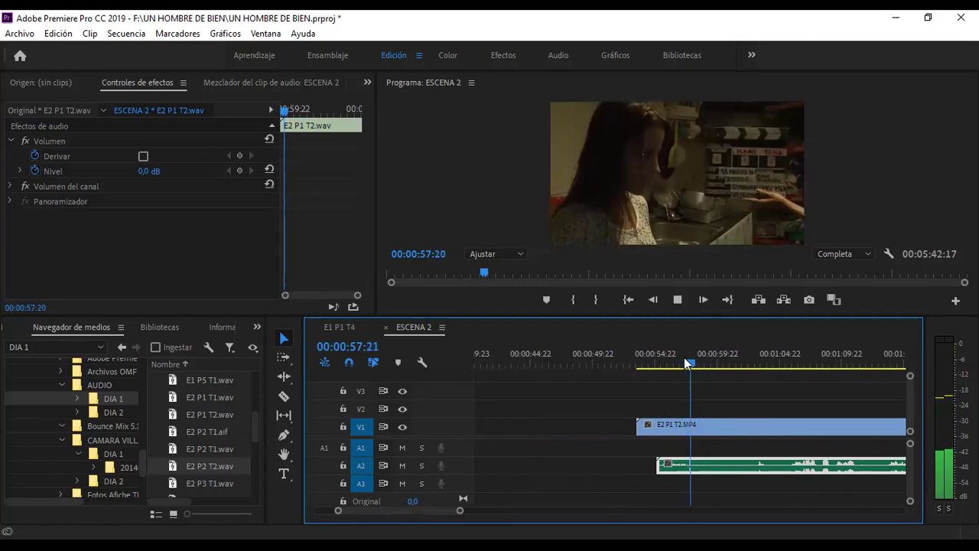
click(679, 352)
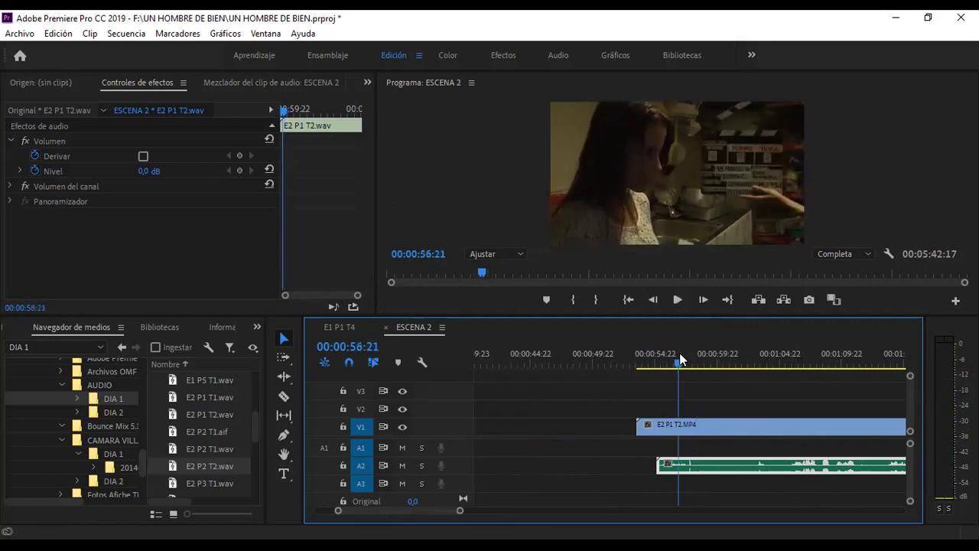
key(space)
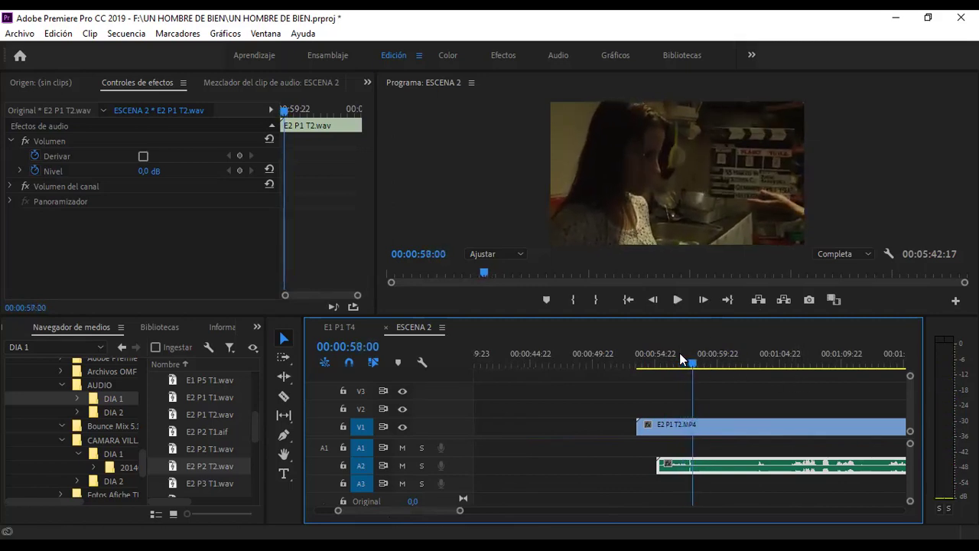
Split E2 P1 T2.MP4 on track V1 where E2 P1 T2.wav starts and ends, and delete the surplus piece before the audio.
click(725, 423)
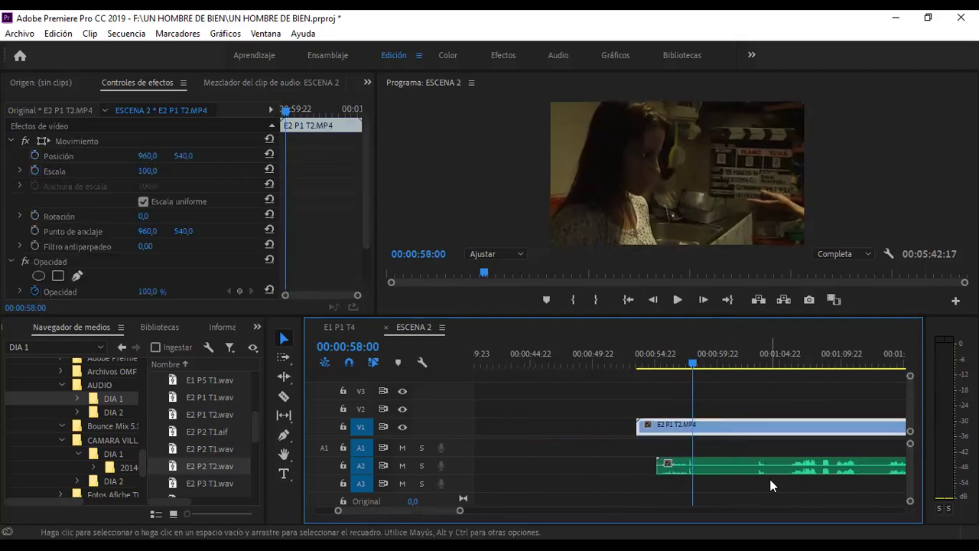
click(286, 399)
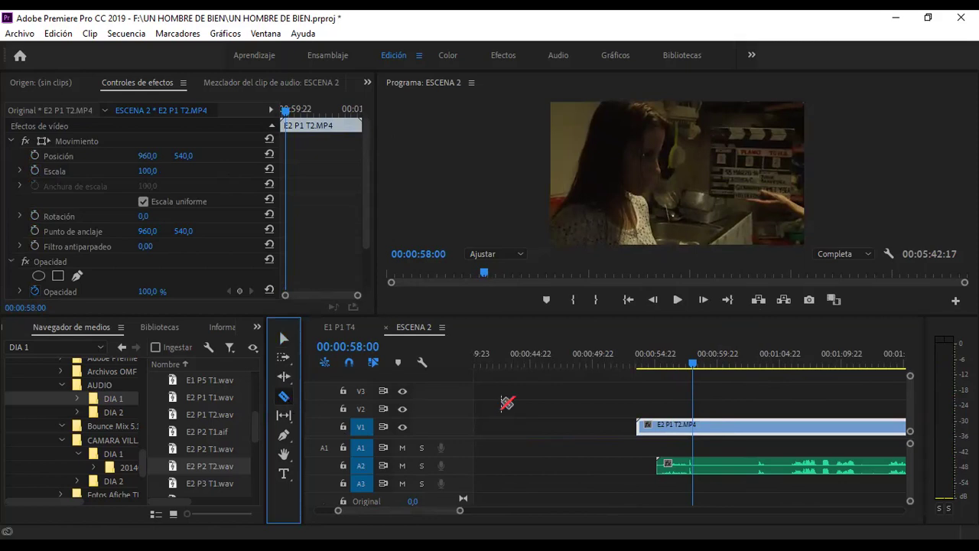
click(656, 427)
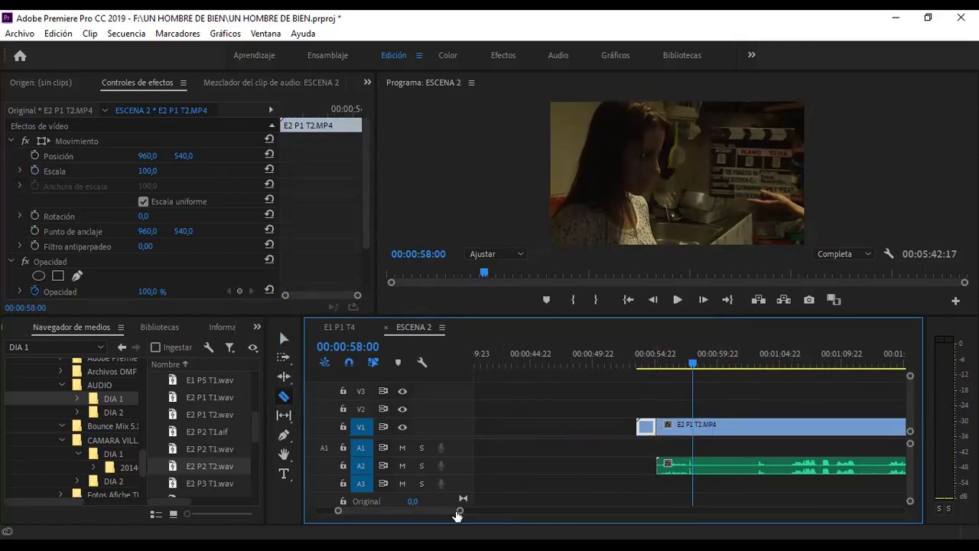
drag(460, 511, 524, 511)
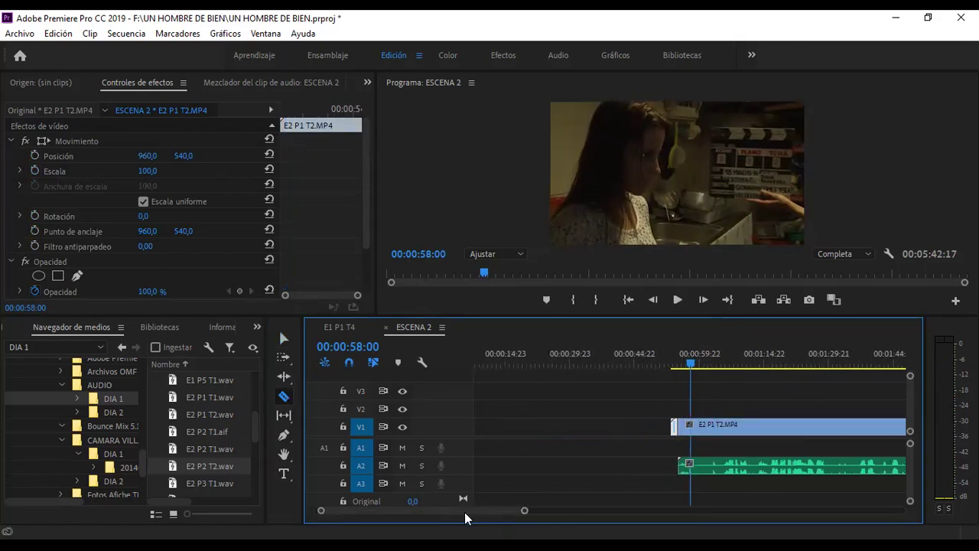
drag(463, 510, 484, 510)
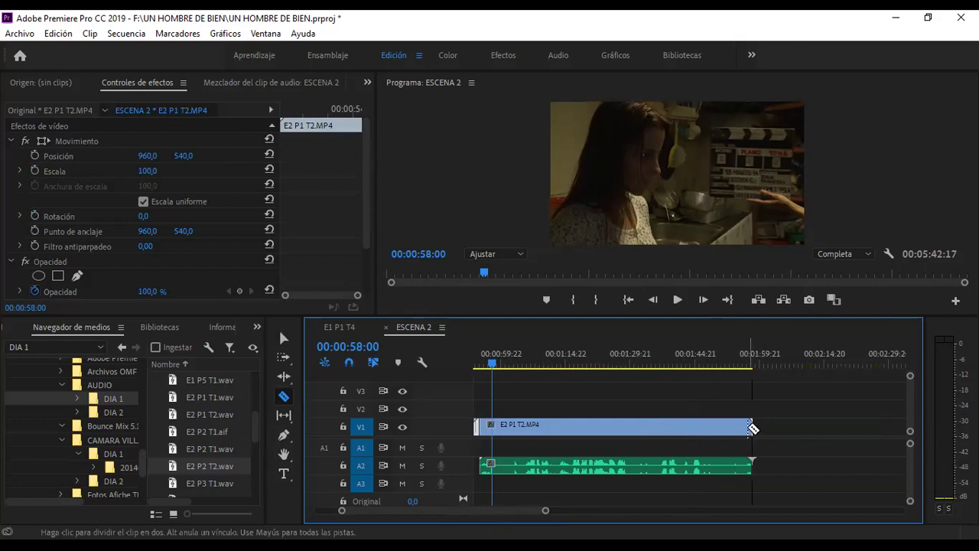
drag(338, 510, 436, 511)
click(284, 337)
click(531, 427)
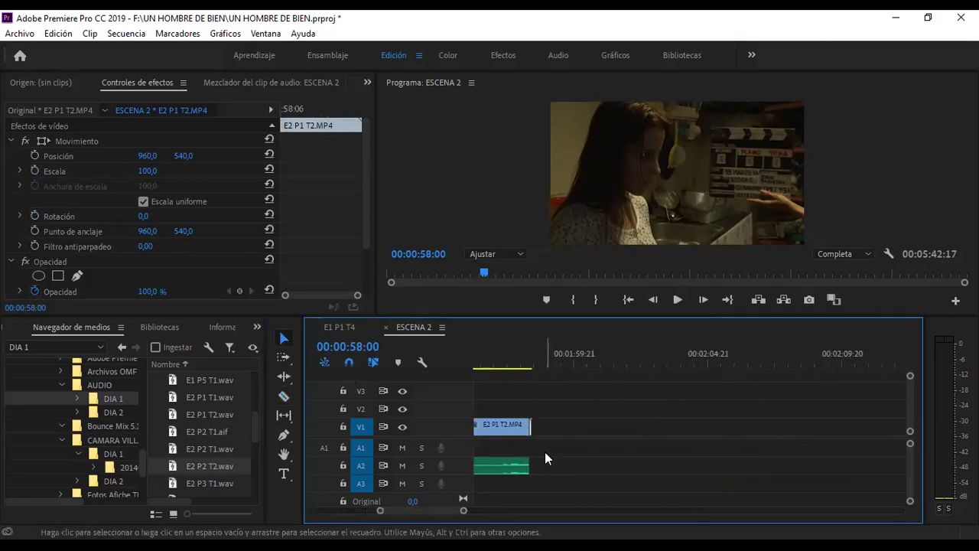
click(545, 457)
drag(395, 510, 359, 508)
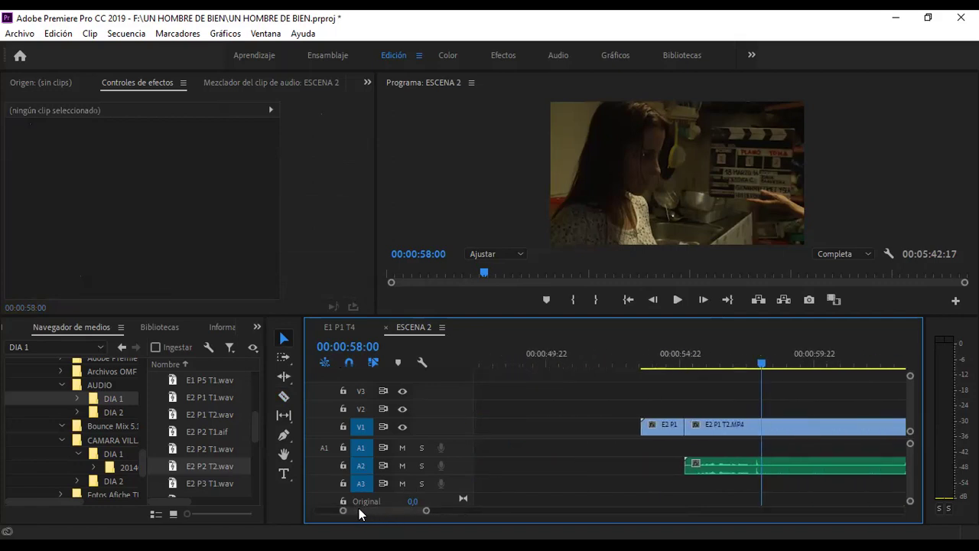
click(675, 425)
key(Delete)
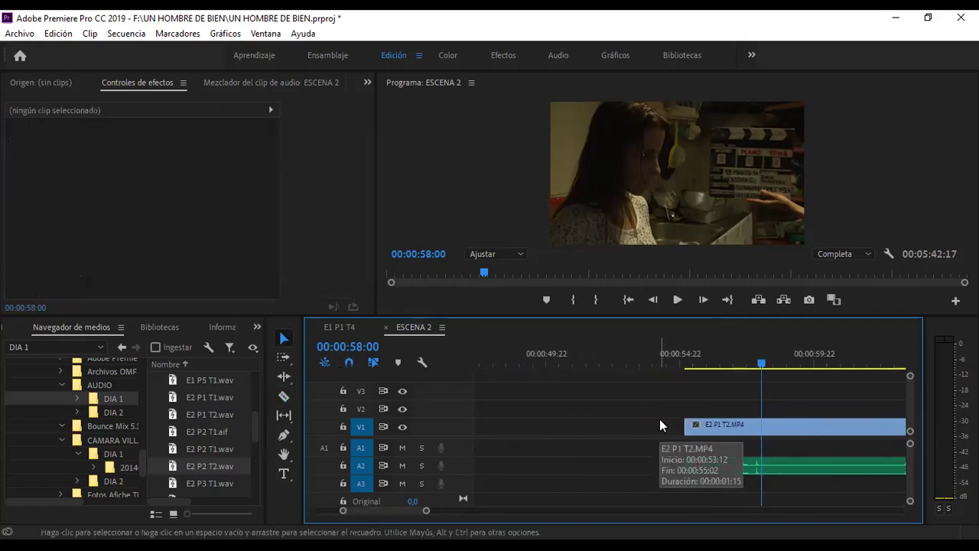
Link the trimmed E2 P1 T2.MP4 clip with E2 P1 T2.wav on track A2.
drag(426, 510, 725, 510)
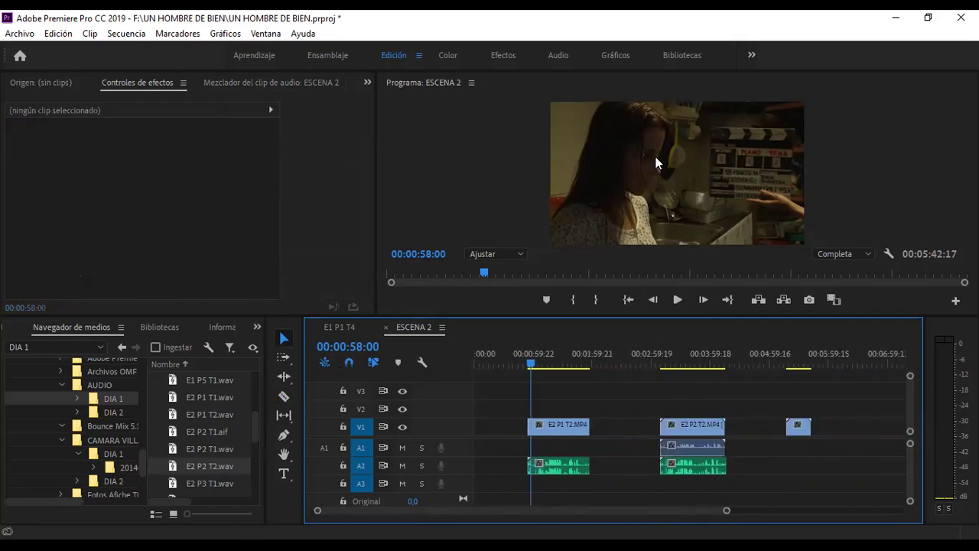
click(571, 428)
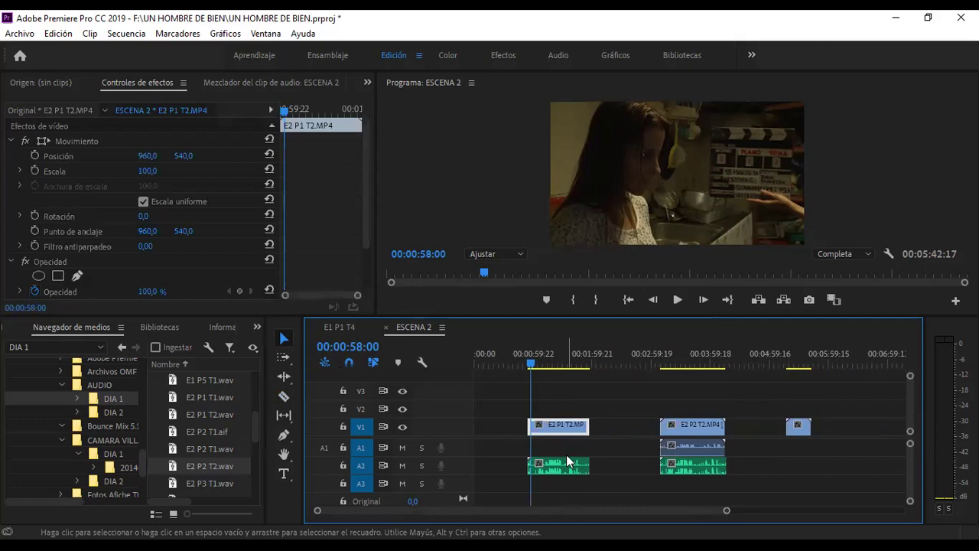
shift+click(565, 468)
right_click(565, 468)
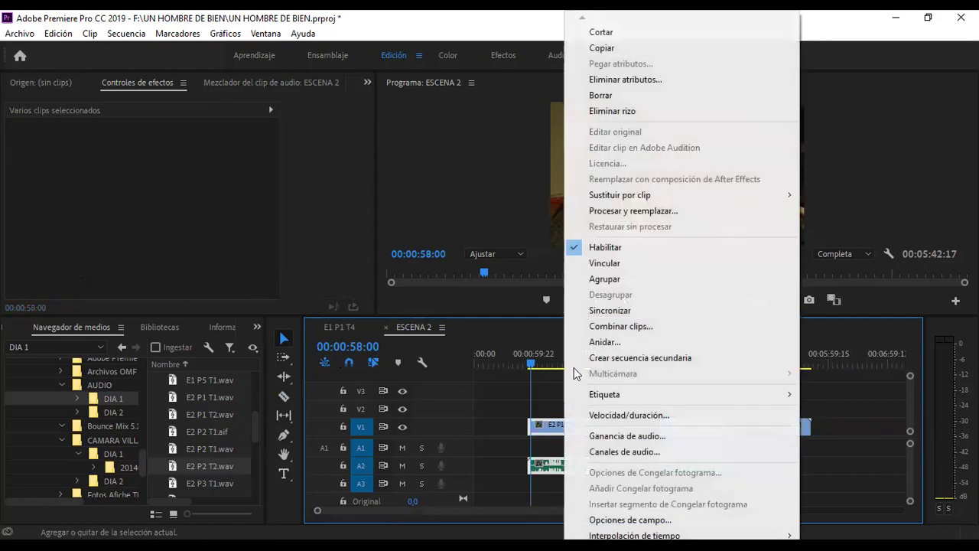
click(608, 264)
Play the linked E2 P1 T2 clip to about 00:01:21 to review its sound and dialogue, and return to 00:01:04:22.
key(space)
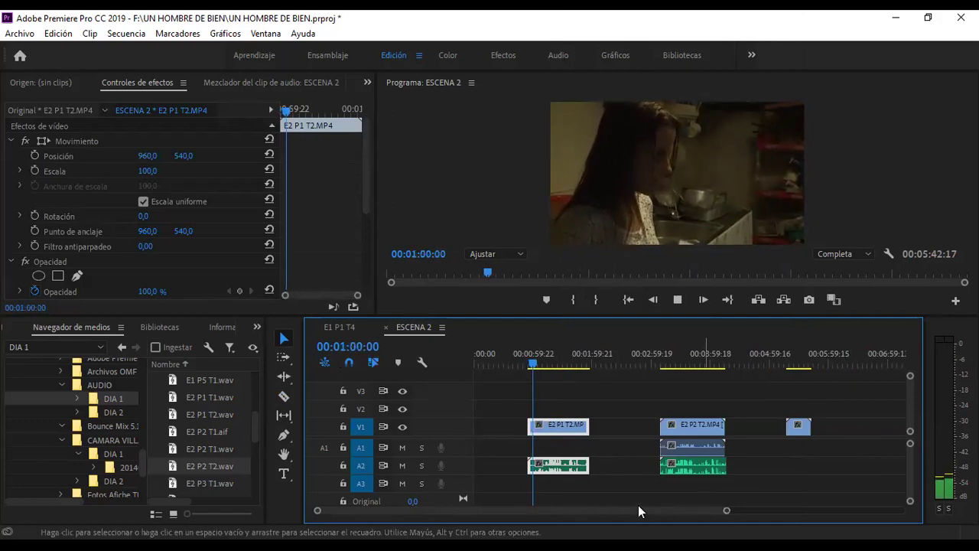
key(equal)
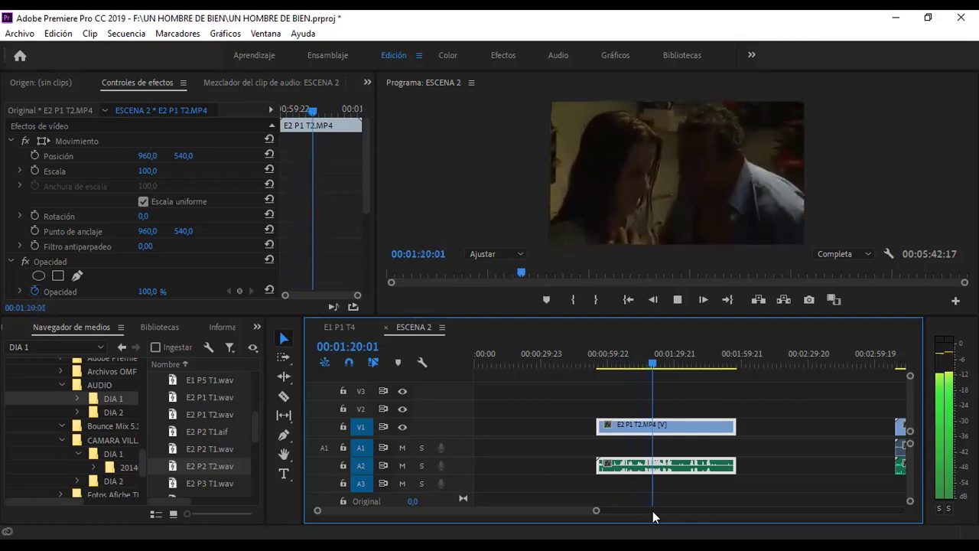
key(space)
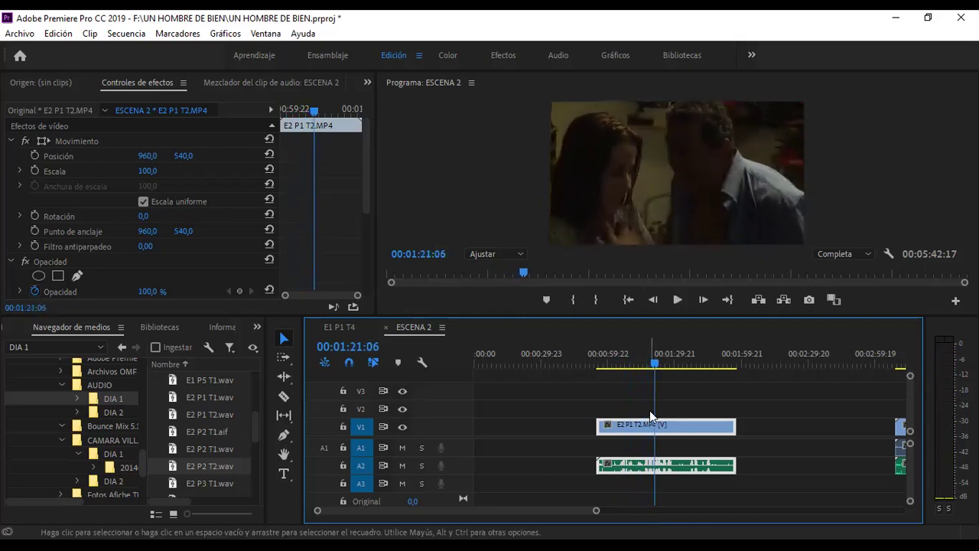
click(620, 356)
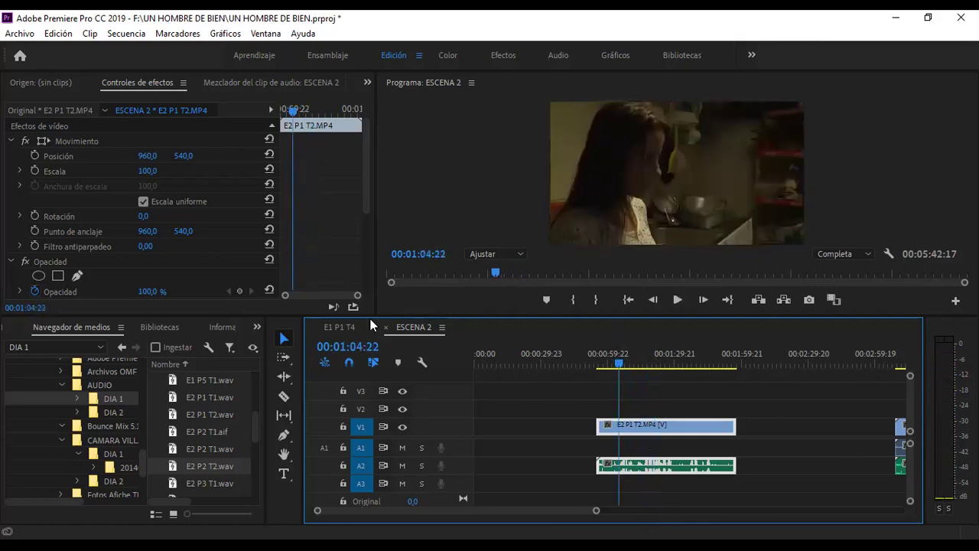
Switch to the E1 P1 T4 sequence and play its final shot up to about 00:00:32:10.
click(341, 326)
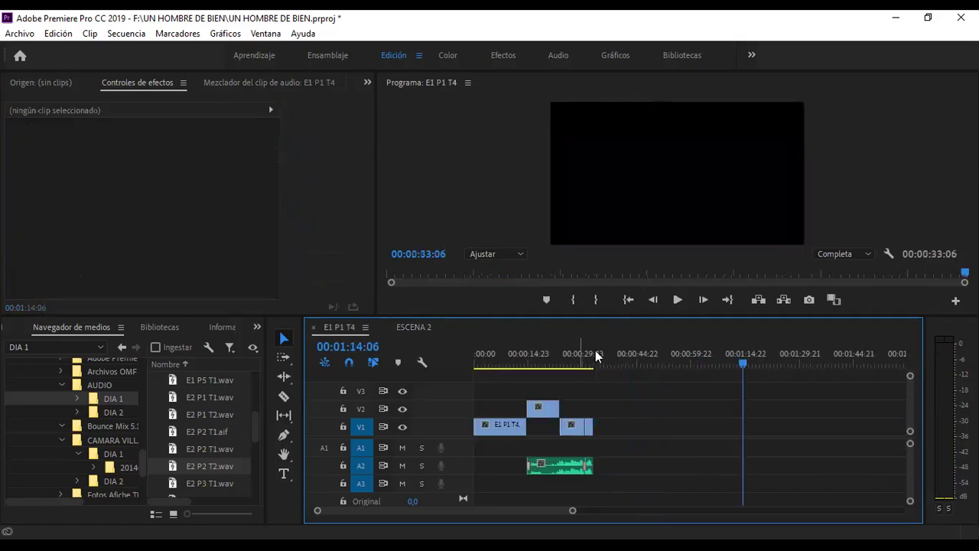
mouse_move(580, 357)
mouse_down()
mouse_move(598, 365)
mouse_move(586, 365)
mouse_up()
key(space)
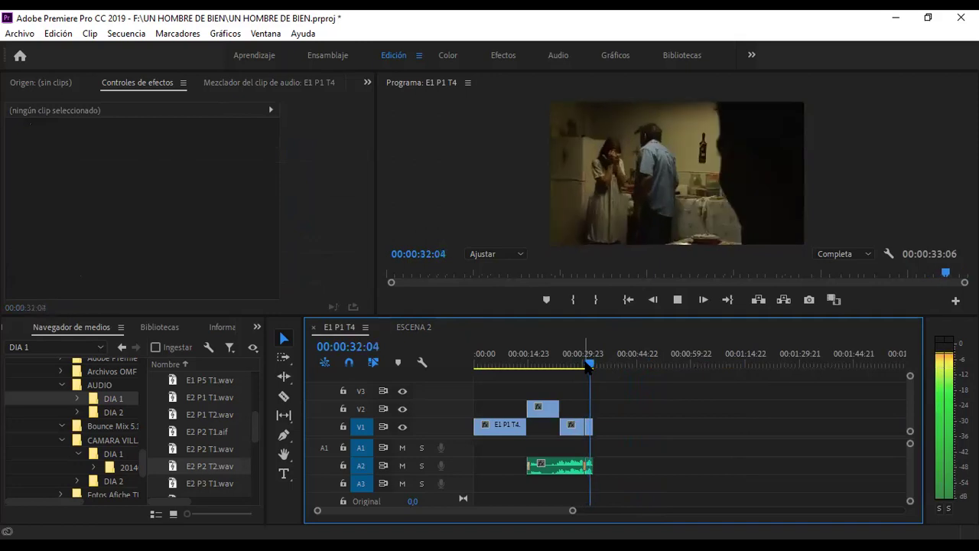
key(space)
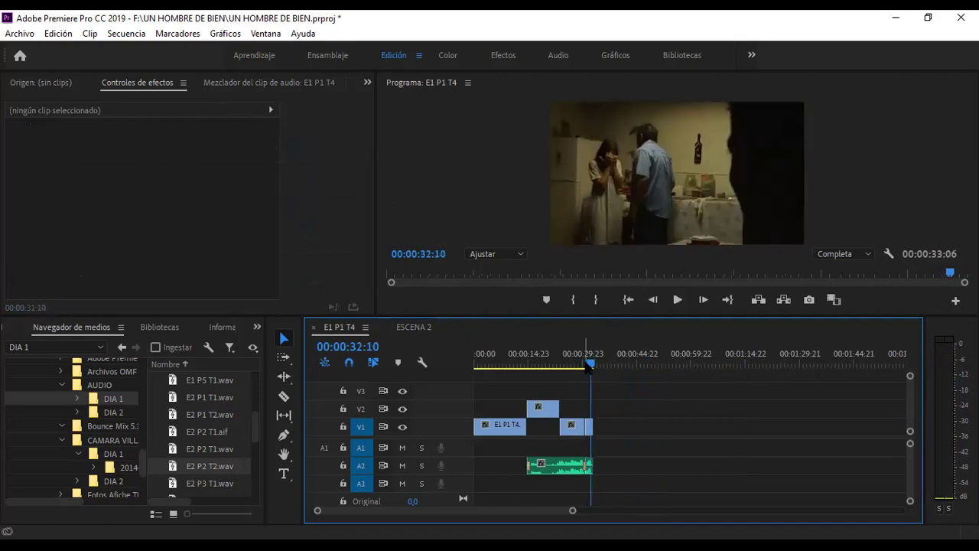
In the ESCENA 2 sequence, split the linked E2 P1 T2 clip at 00:01:11:07 and delete the part before the cut.
click(408, 327)
click(611, 360)
key(space)
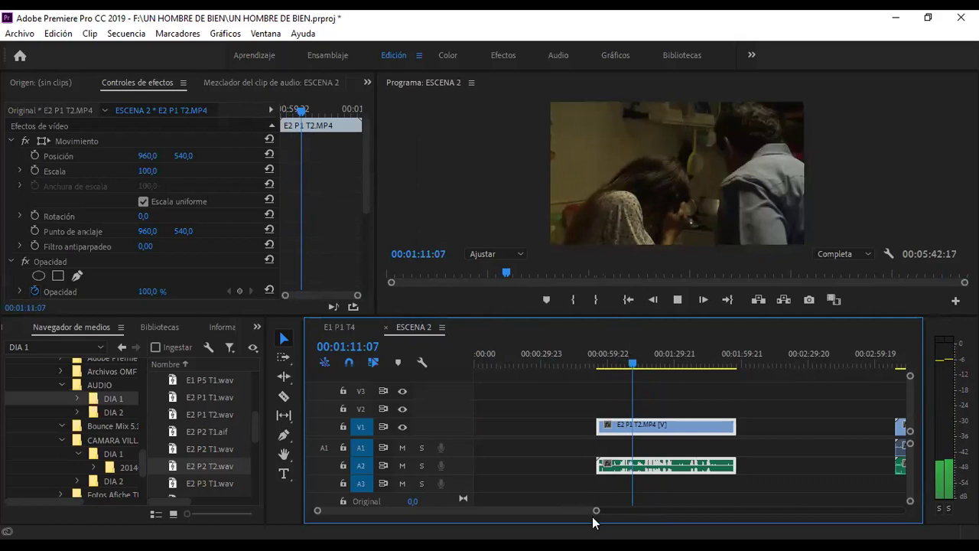
drag(603, 508, 535, 514)
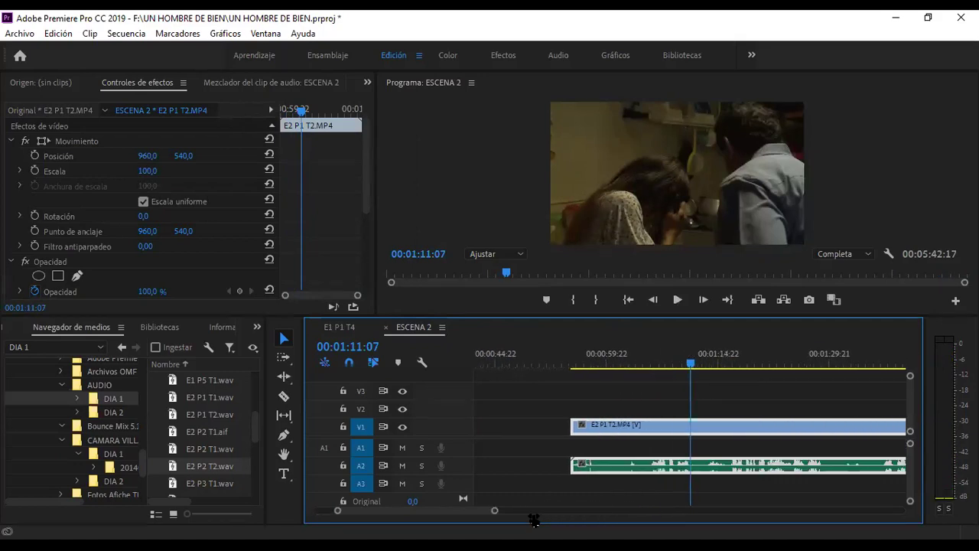
click(288, 396)
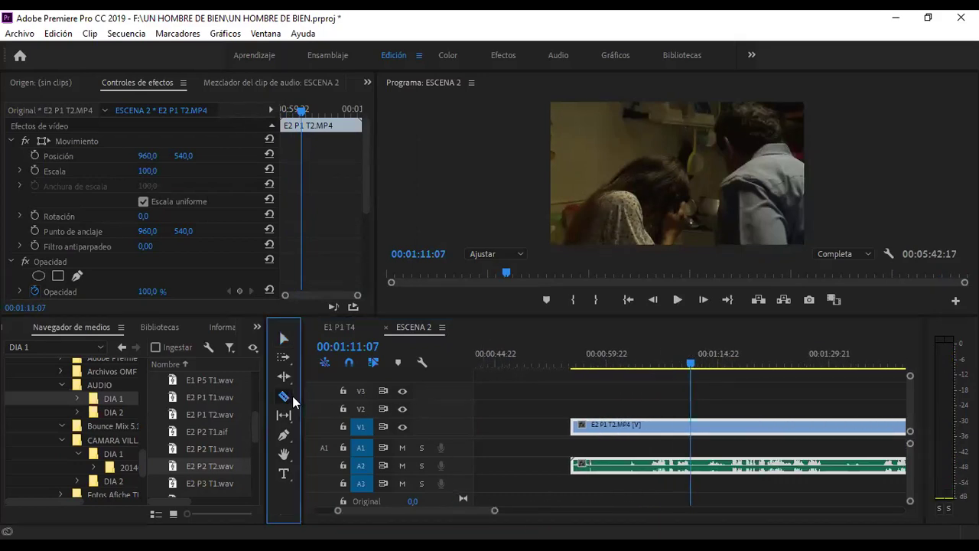
click(692, 421)
click(284, 338)
click(664, 430)
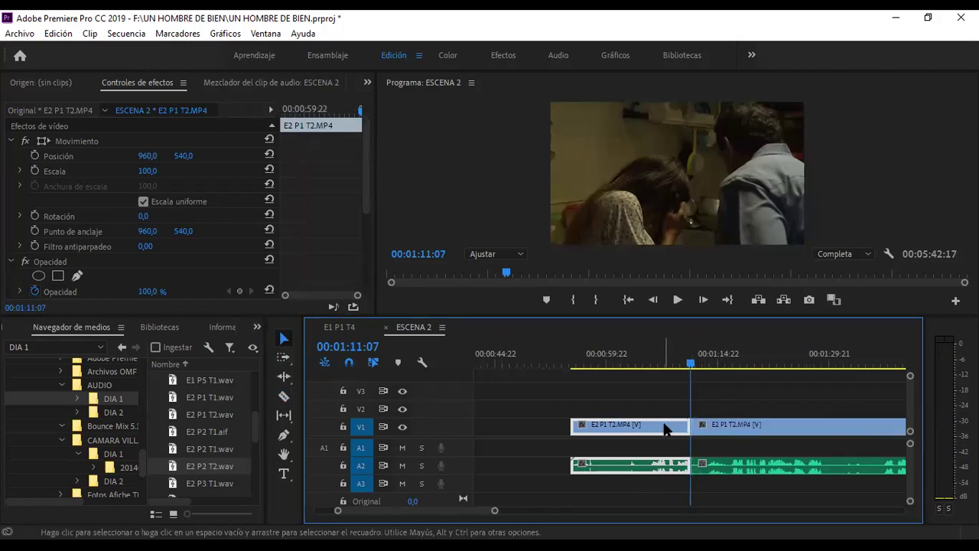
key(Delete)
Move the trimmed E2 P1 T2 video and its linked audio to the very start of the ESCENA 2 sequence.
drag(494, 511, 618, 510)
click(662, 426)
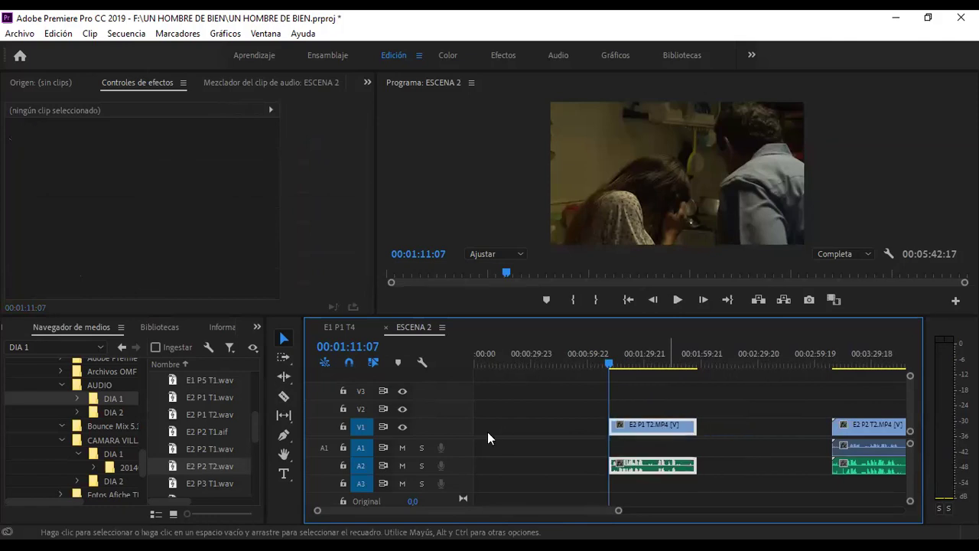
key(Delete)
Play the opening of E2 P1 T2 to about 00:00:04:16 and sample its ending around 00:00:37:13.
click(504, 363)
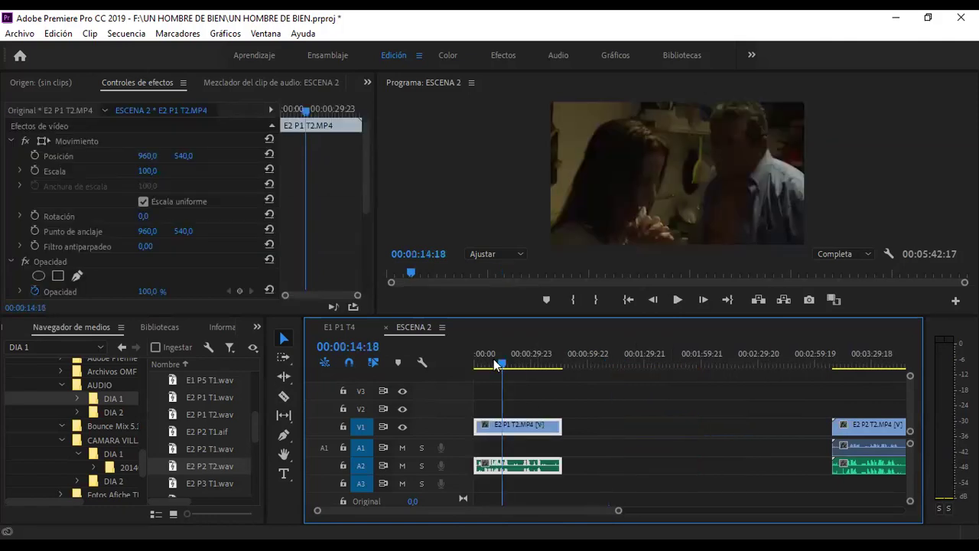
drag(504, 362, 446, 362)
key(space)
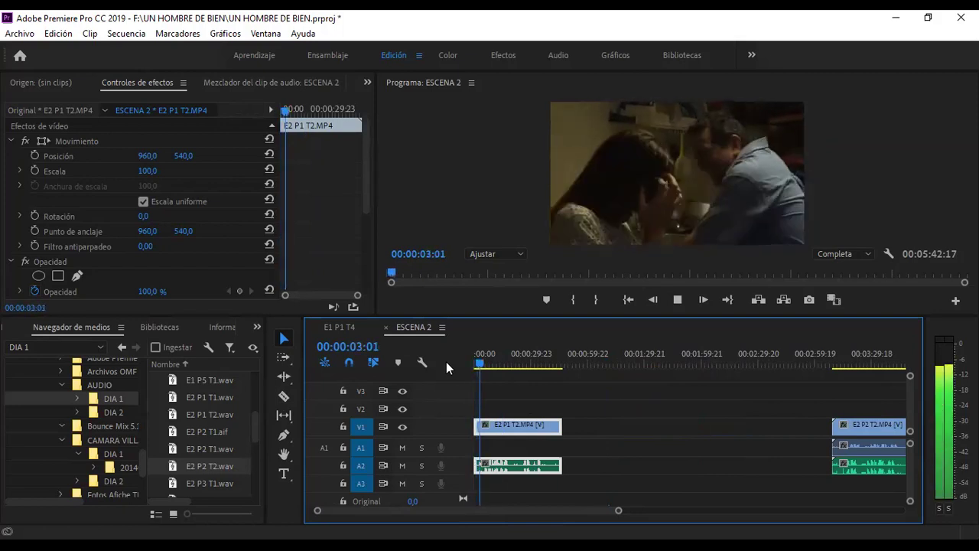
key(space)
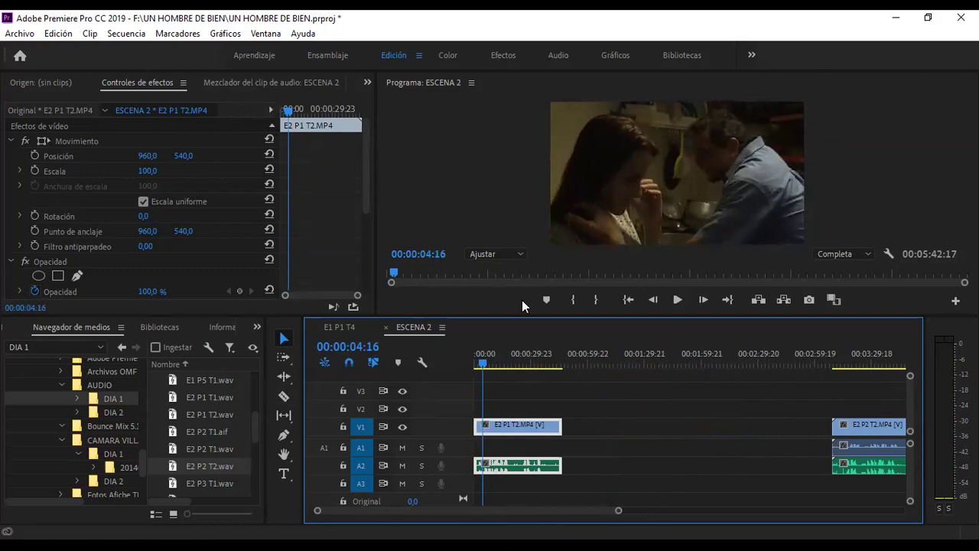
click(543, 354)
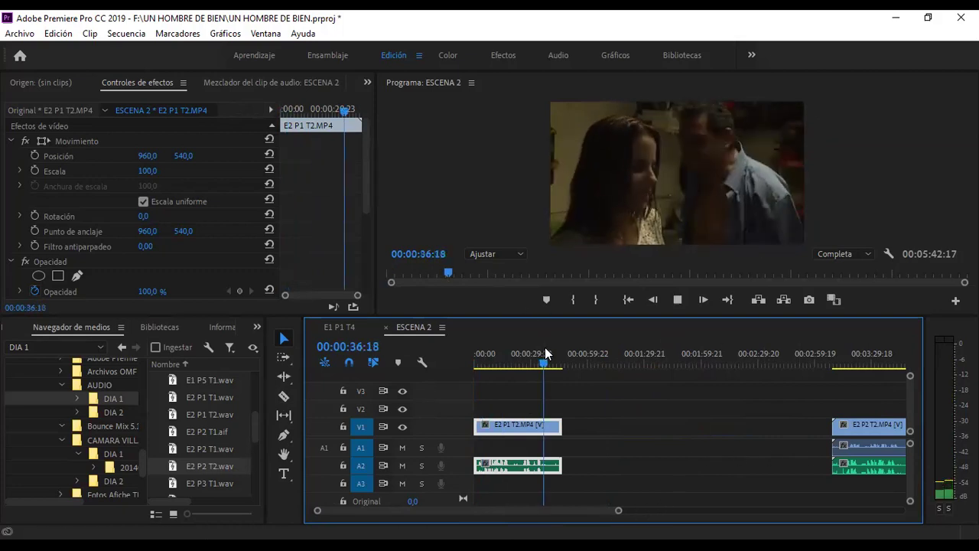
key(space)
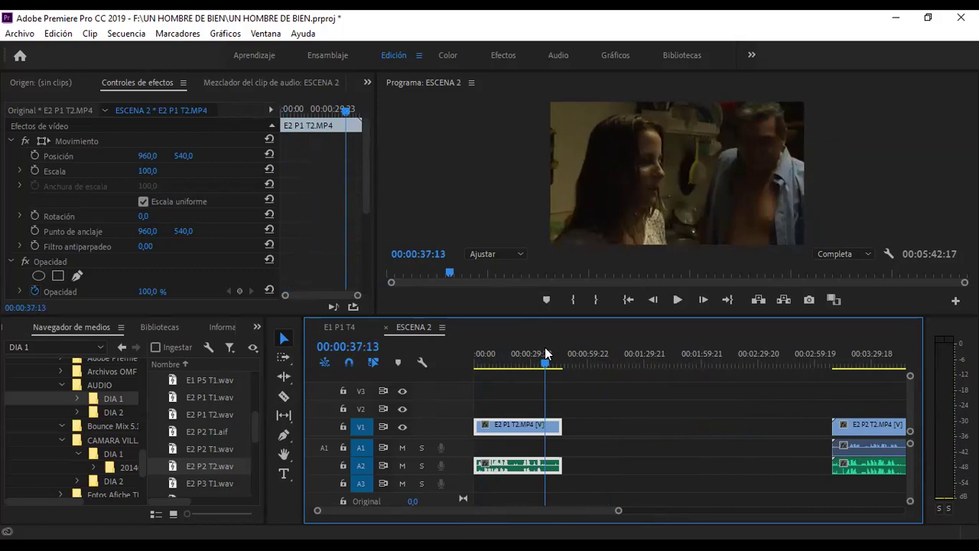
Unlink E2 P2 T2.MP4 from its camera sound and delete that audio from track A1.
drag(616, 510, 747, 525)
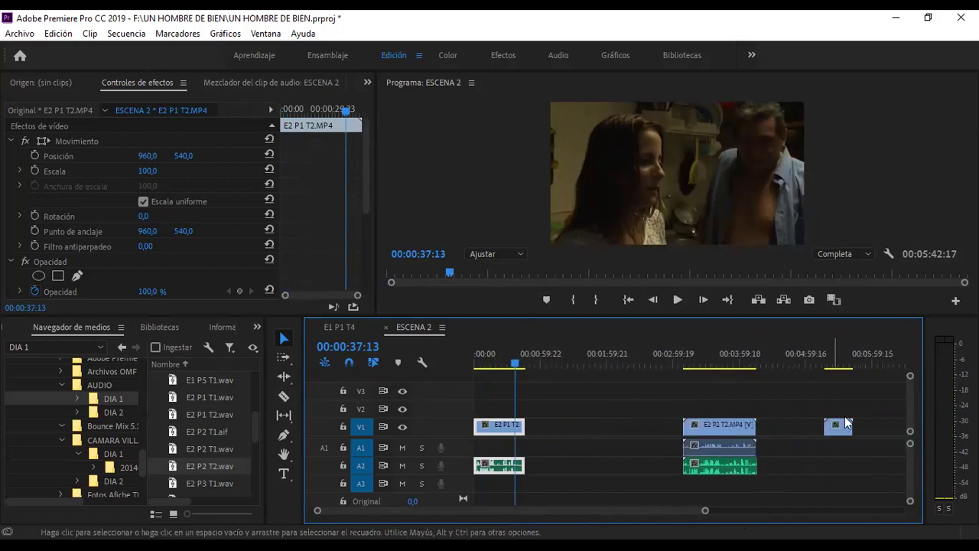
click(719, 426)
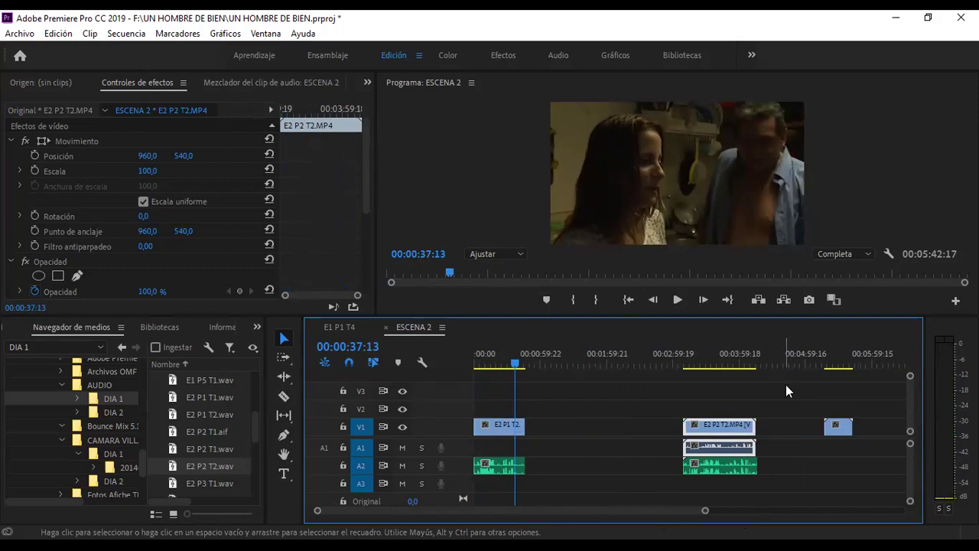
click(704, 354)
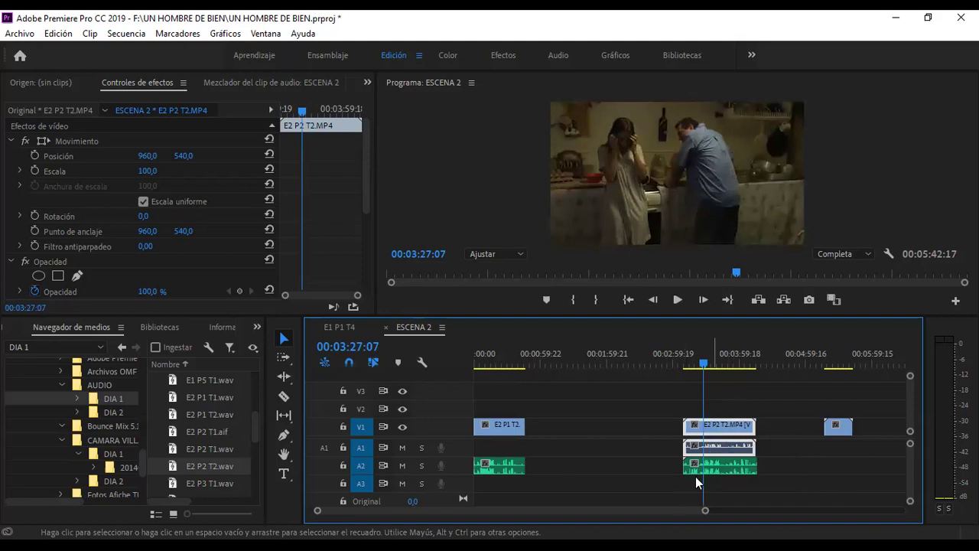
drag(314, 517, 422, 522)
right_click(632, 429)
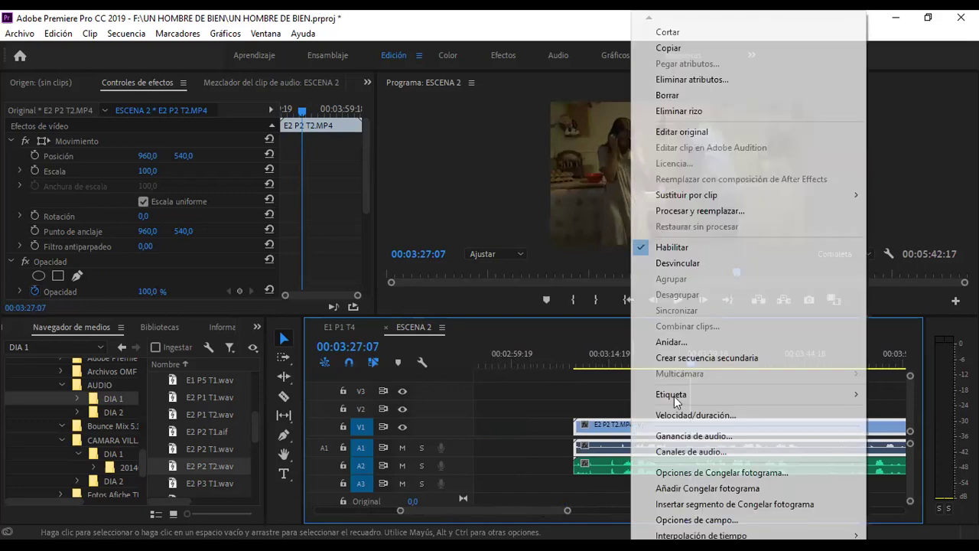
key(Return)
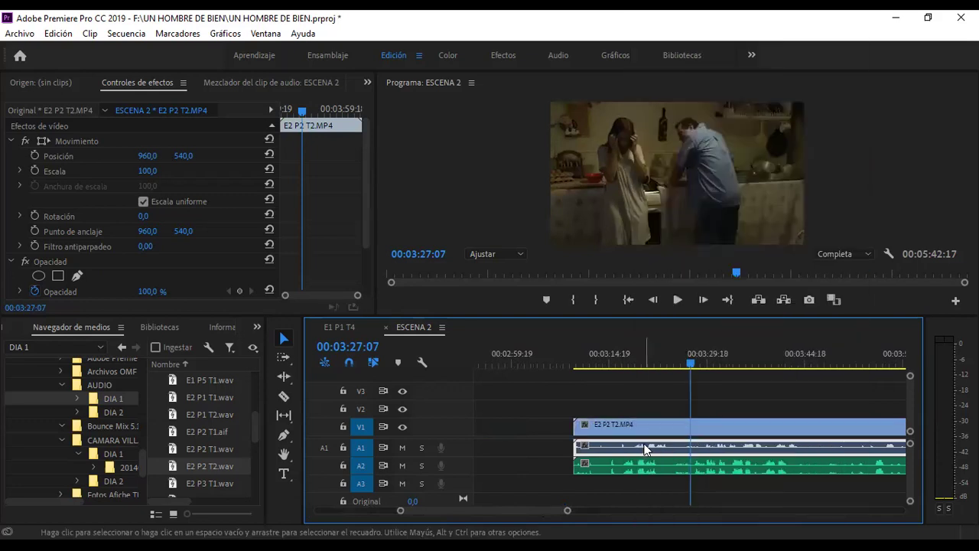
click(645, 448)
key(Delete)
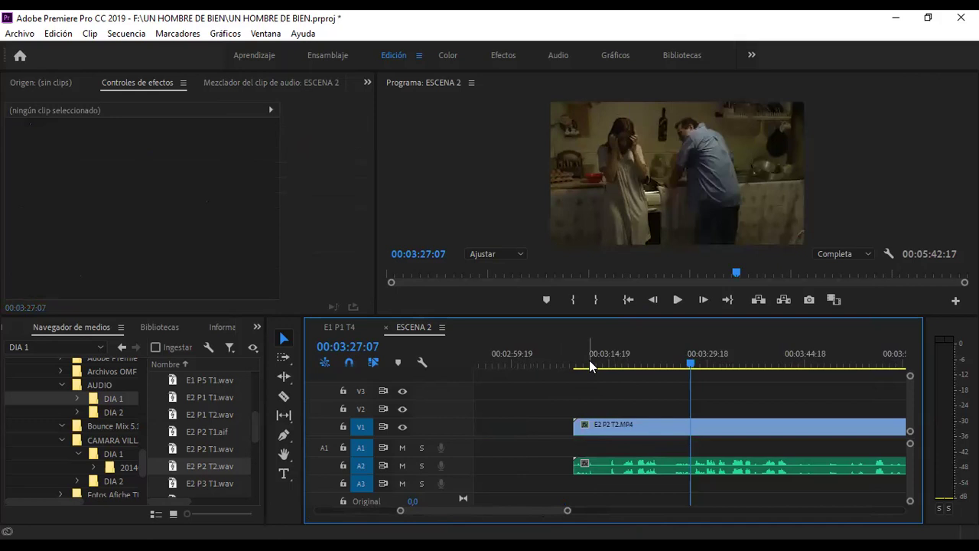
Play the start of E2 P2 T2.MP4 and step frame by frame to the clapperboard closing at 00:03:13:11.
click(610, 428)
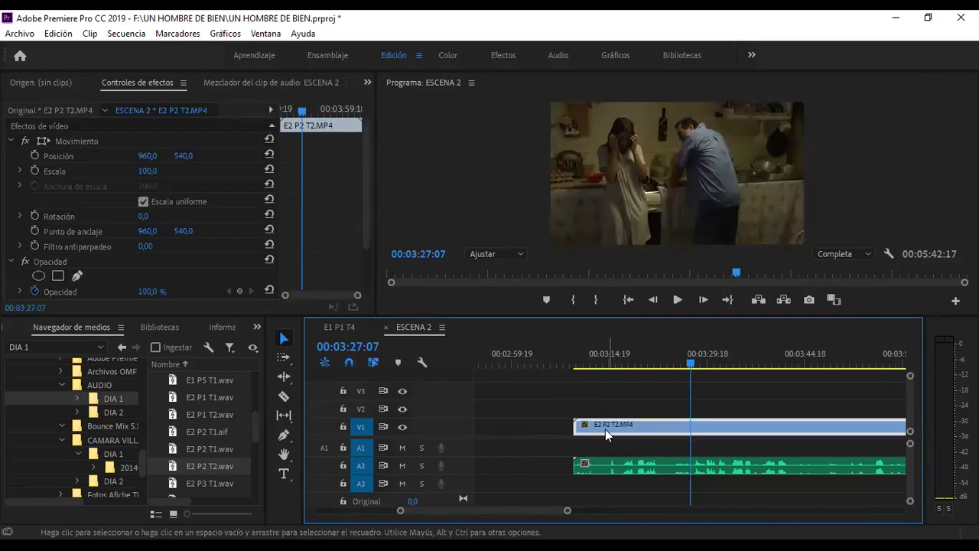
click(616, 468)
click(596, 365)
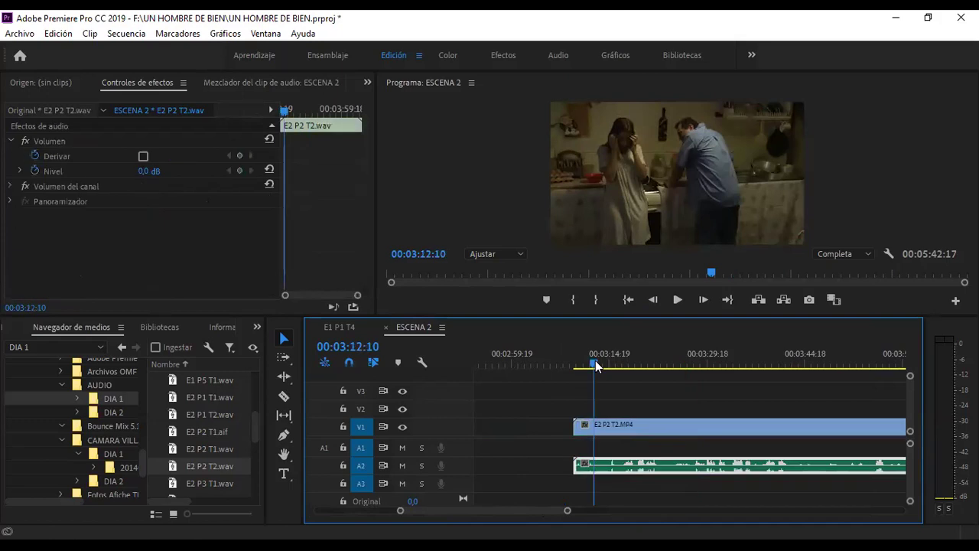
key(space)
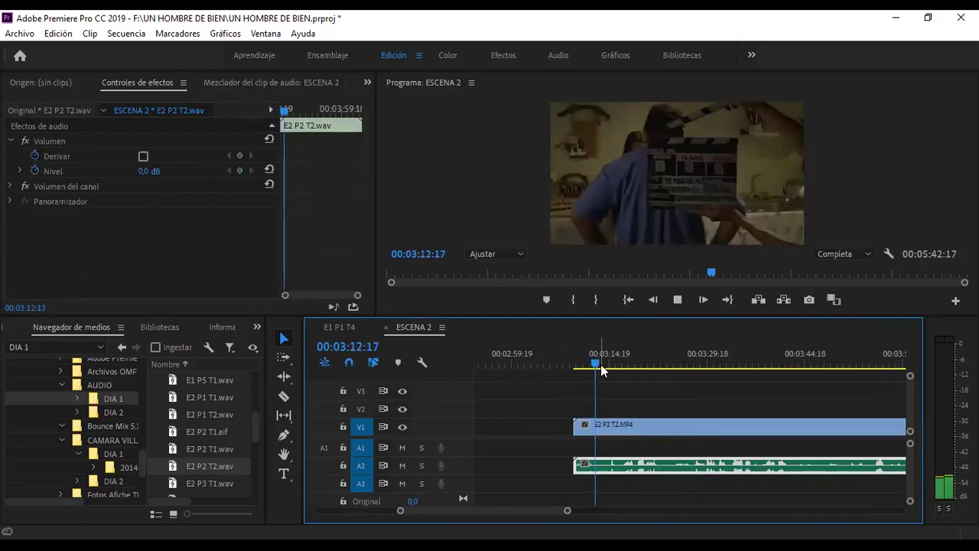
key(space)
key(Left)
key(Left)
key(Left)
key(Left)
key(Left)
key(Left)
key(Left)
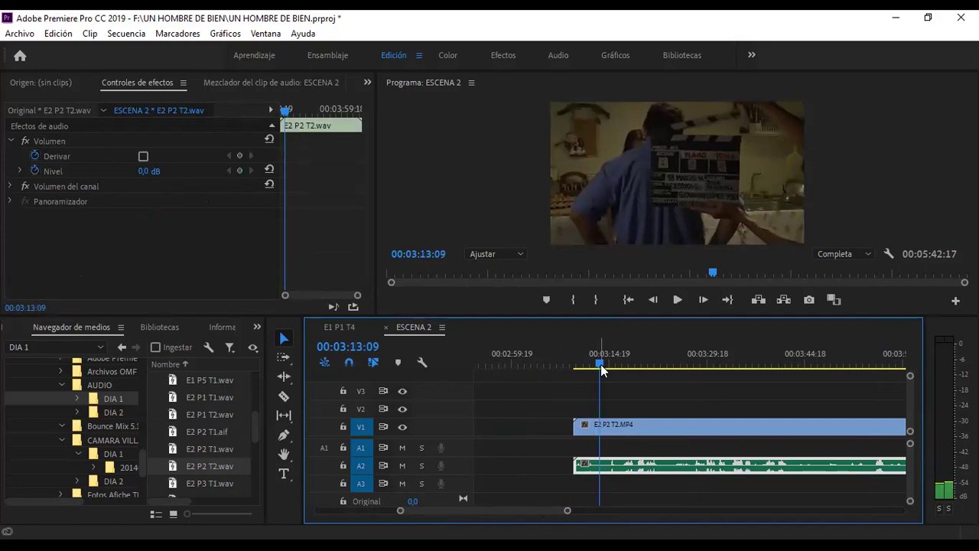
key(Right)
key(Right)
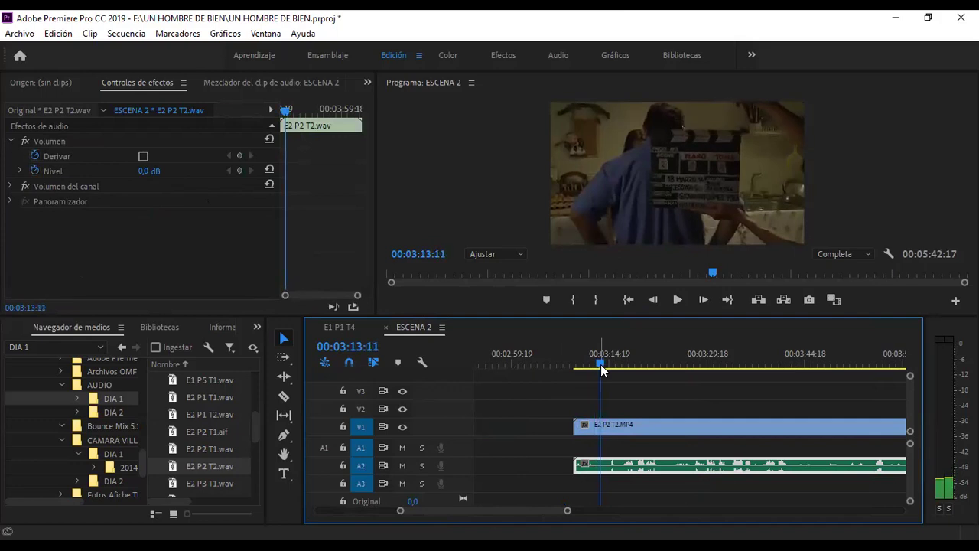
Slide E2 P2 T2.wav earlier so its clap peak meets 00:03:13:11, and trim its head to the start of the video.
drag(567, 510, 525, 511)
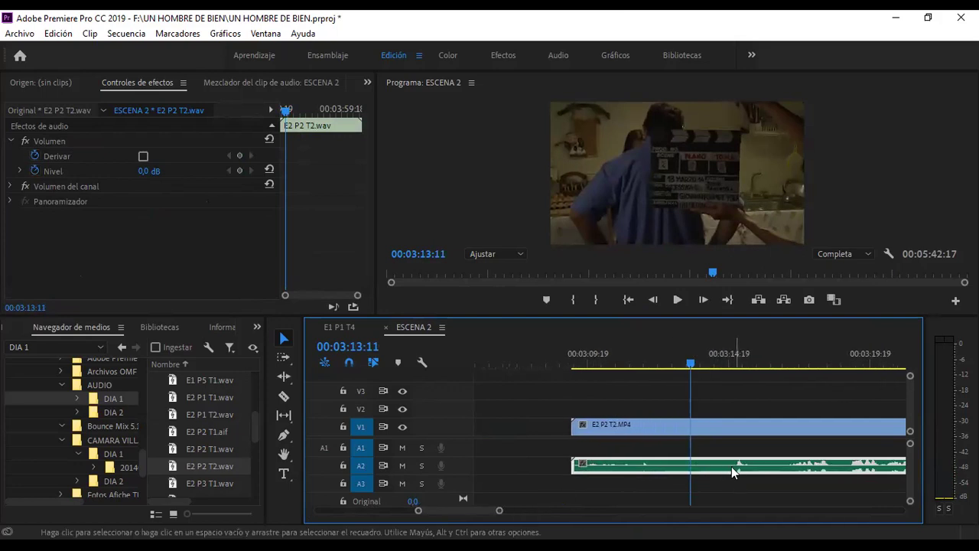
drag(686, 469, 660, 470)
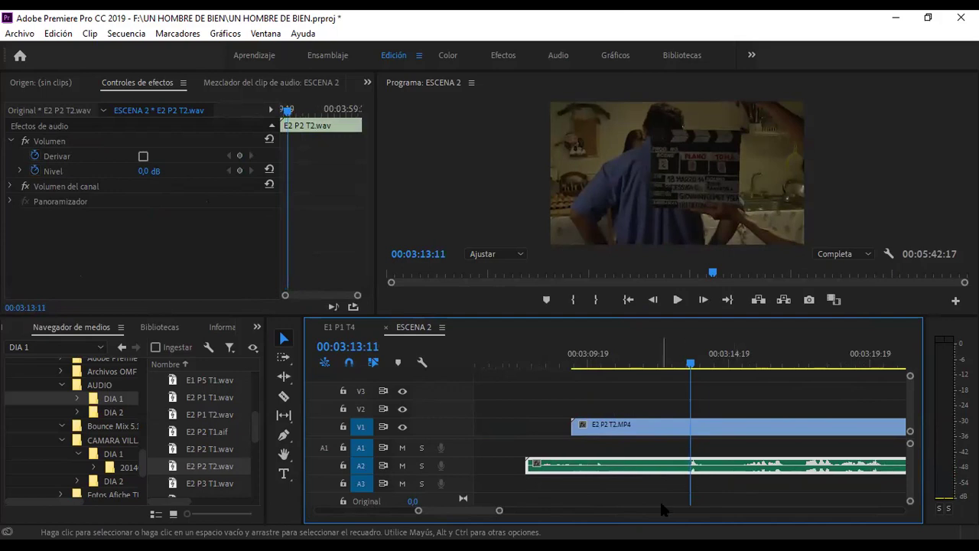
drag(527, 465, 572, 465)
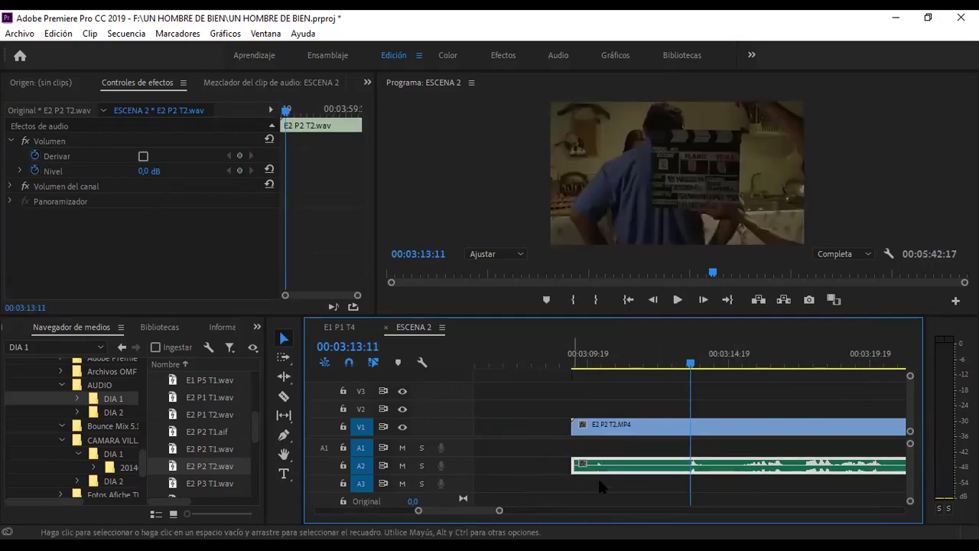
Play the clapperboard section from about 00:03:10 to check the sync between E2 P2 T2.MP4 and E2 P2 T2.wav.
click(647, 358)
key(space)
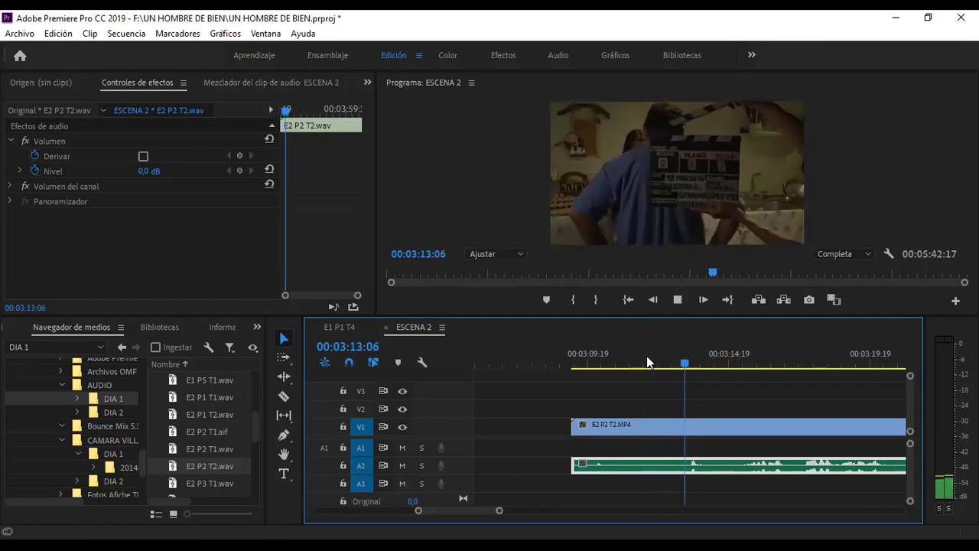
key(space)
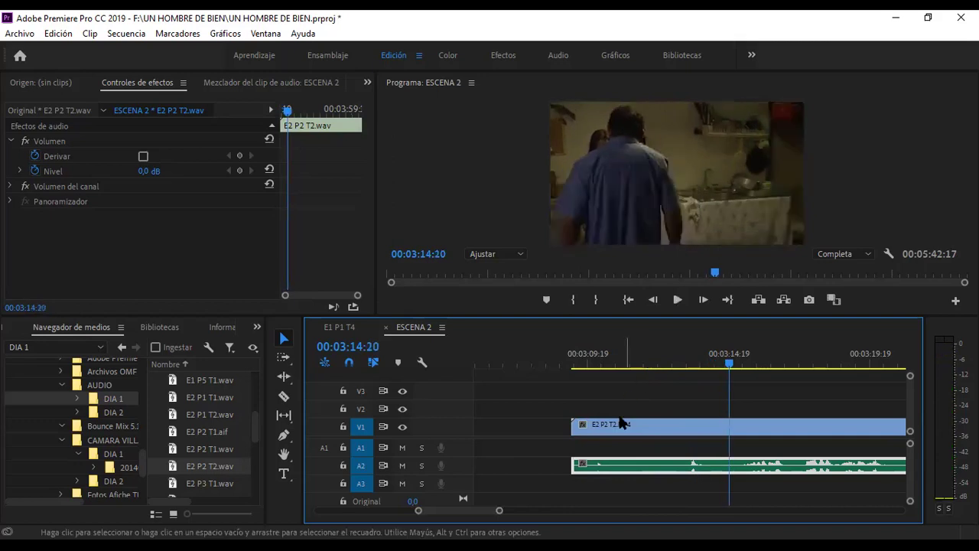
click(588, 358)
key(space)
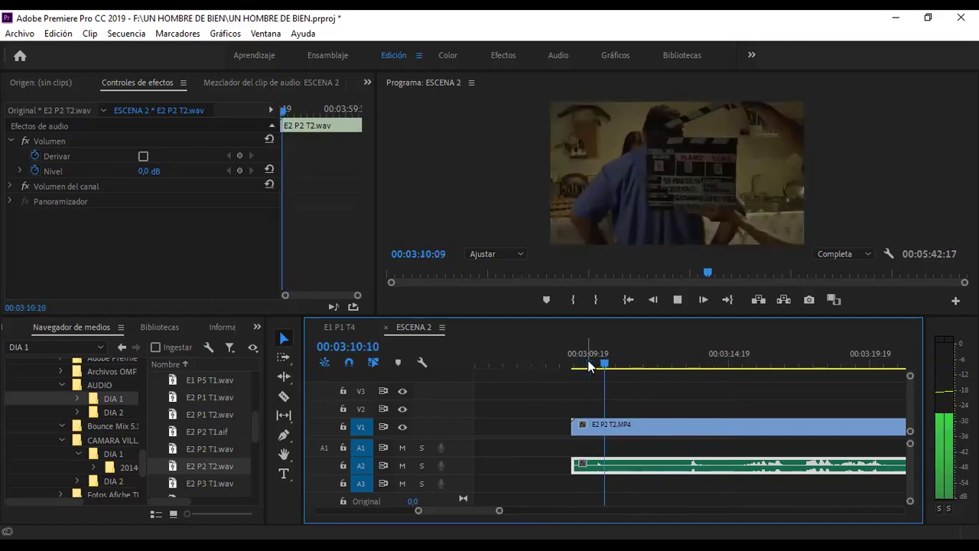
click(594, 366)
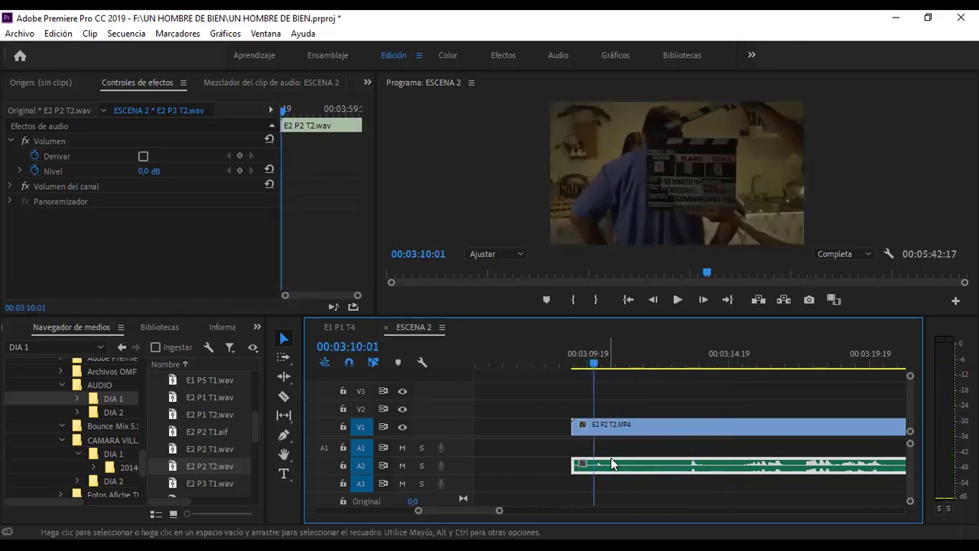
Shift E2 P2 T2.wav about two seconds forward on track A2 and step the playhead to the clapperboard-closing frame at 00:03:13:11.
drag(614, 470, 669, 468)
click(641, 365)
key(Right)
key(Right)
key(Right)
key(Right)
key(Right)
key(Right)
key(Right)
key(Right)
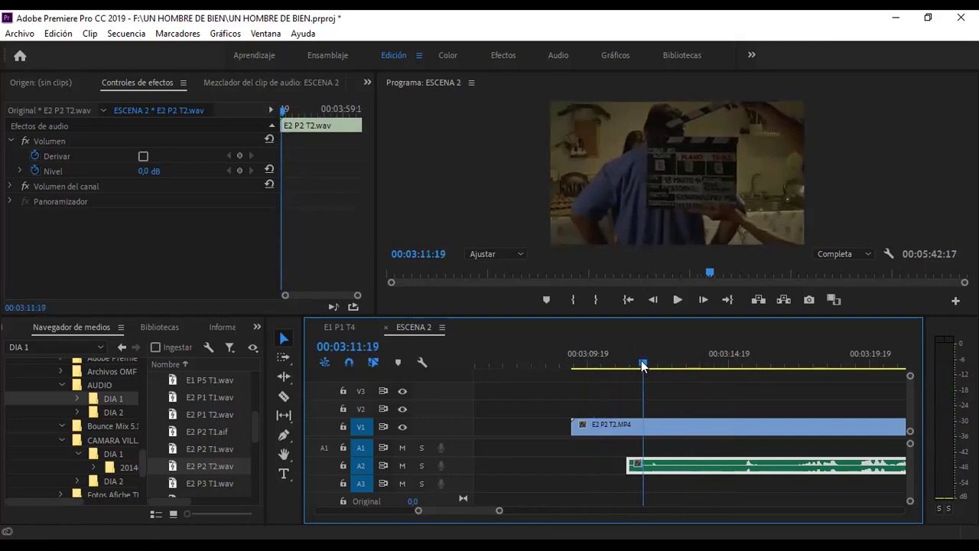
key(Right)
key(Right)
key(Right)
key(Right)
key(Right)
key(Right)
key(Right)
key(Right)
key(Right)
key(Right)
key(Right)
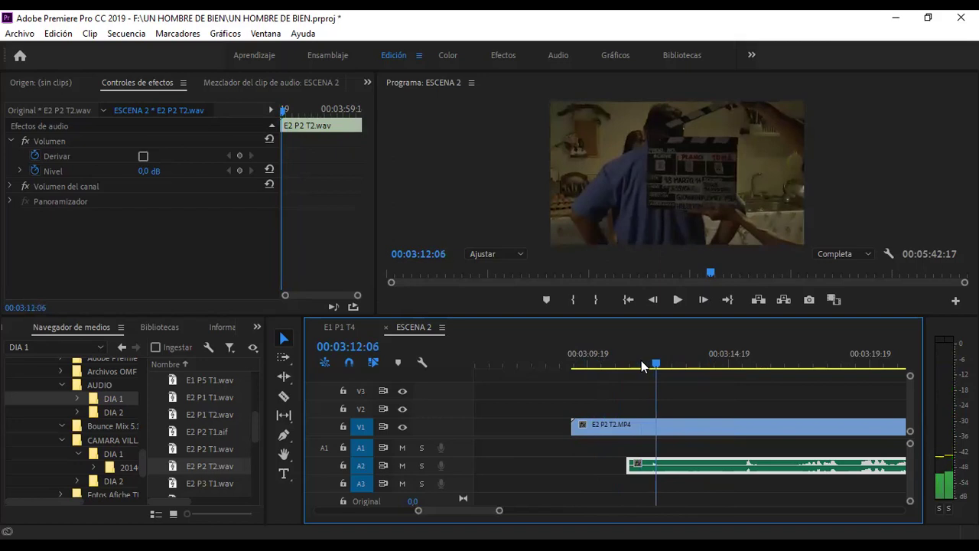
key(Right)
key(Right)
key(Right)
key(Right)
key(Right)
key(Right)
key(Right)
key(Right)
key(Right)
key(Right)
key(Right)
key(Right)
key(Right)
key(Right)
key(Right)
key(Right)
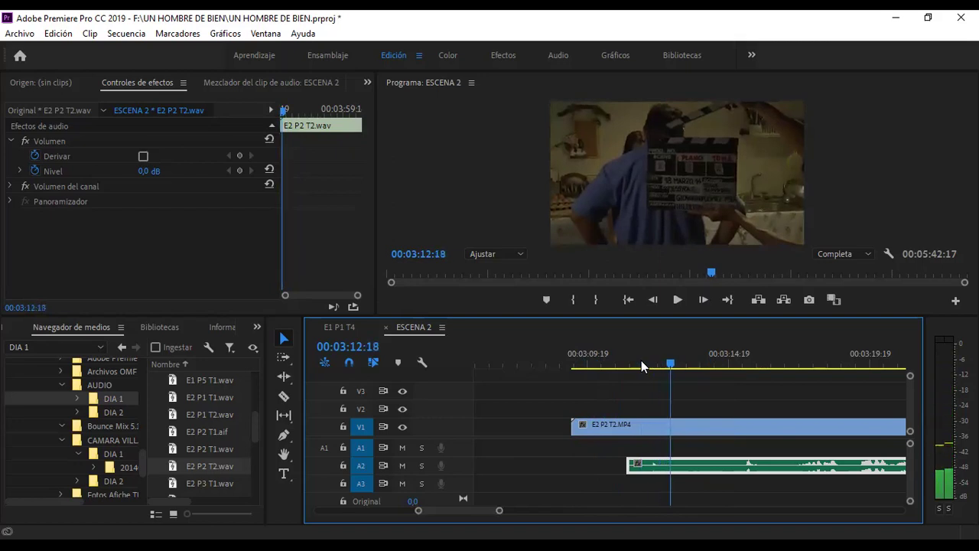
key(Right)
key(Right)
key(Right)
key(Right)
key(Right)
key(Right)
key(Right)
key(Right)
key(Right)
key(Right)
key(Left)
key(Left)
key(Left)
key(Left)
key(Right)
key(Right)
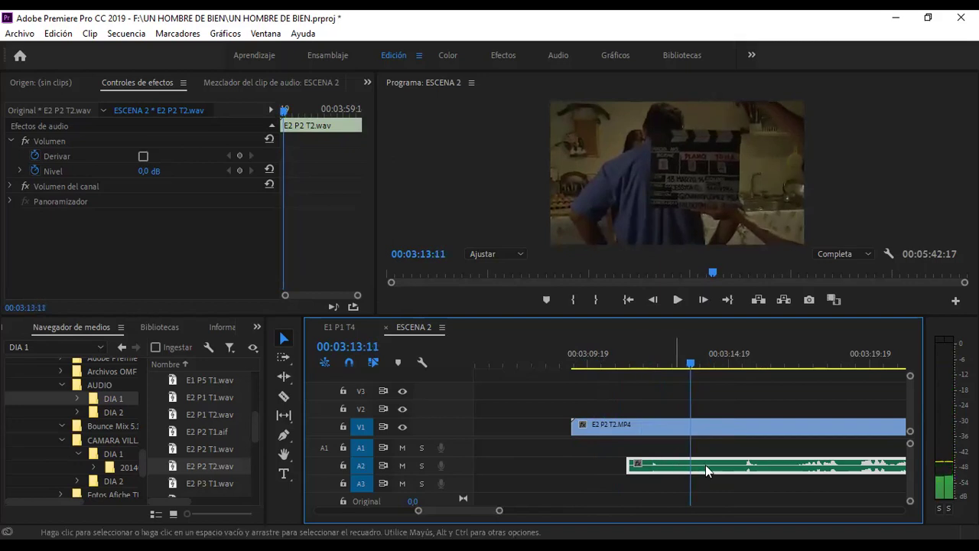
Align the first small peak of E2 P2 T2.wav with the clapperboard-closing frame at 00:03:13:11.
drag(706, 471, 739, 466)
drag(498, 511, 452, 511)
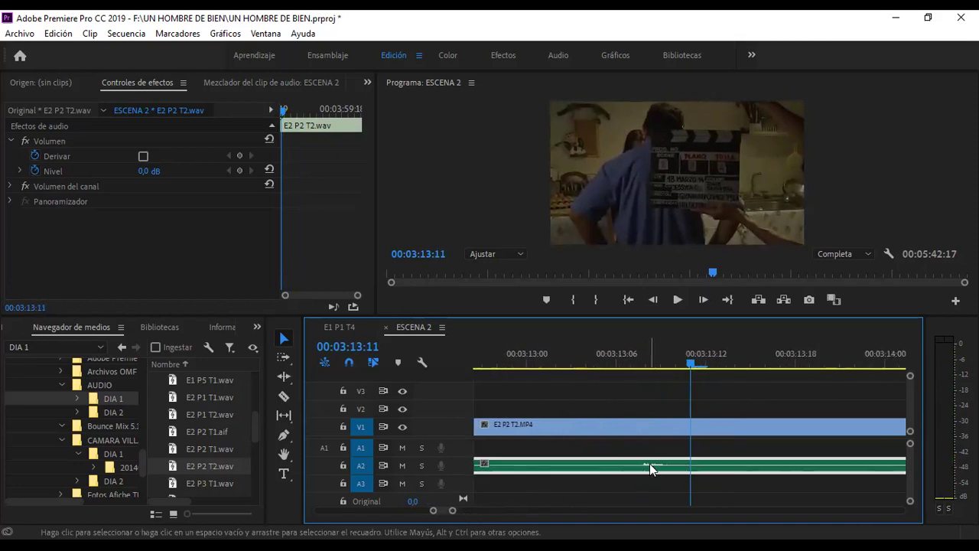
drag(436, 511, 515, 511)
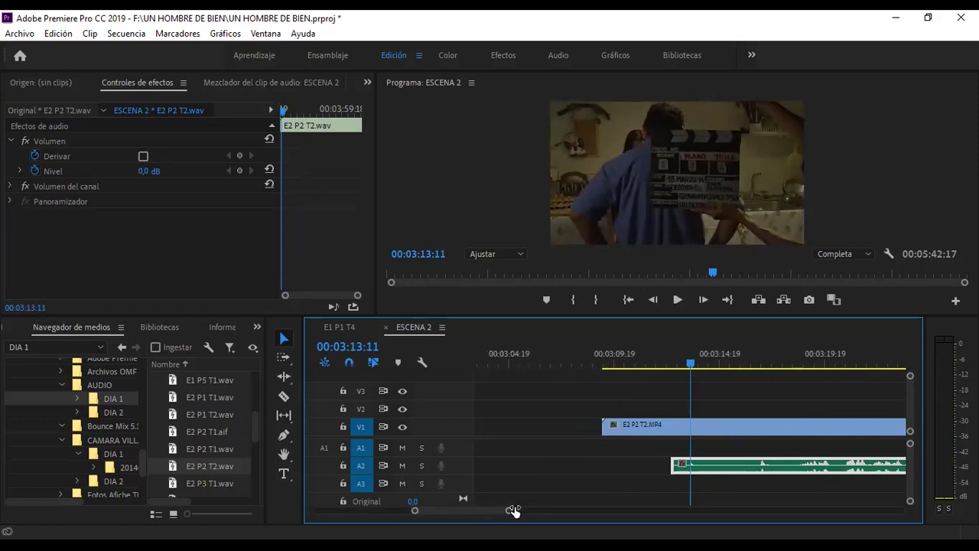
key(minus)
drag(690, 364, 684, 364)
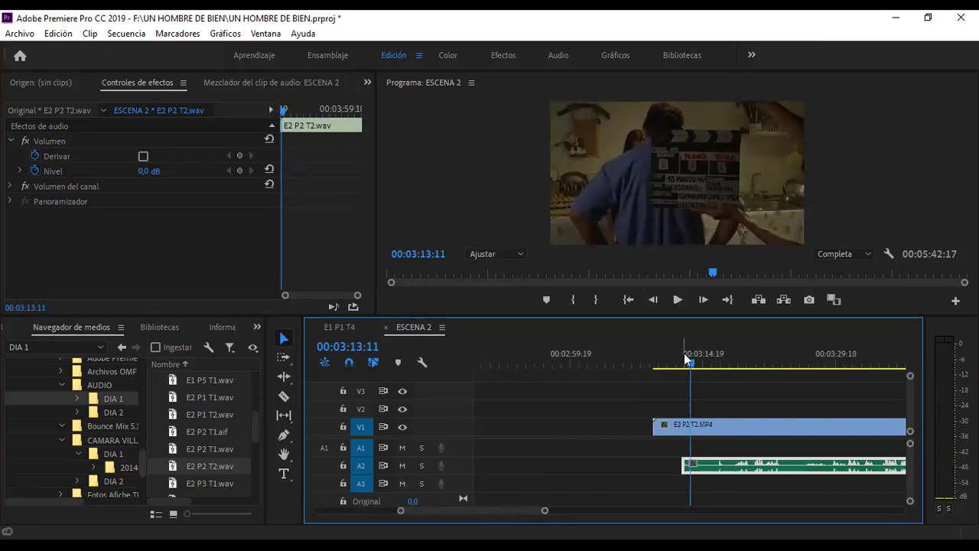
Play the E2 P2 T2 clip from 00:03:13:11, skipping ahead to about 00:03:31, to check its sync with the separate sound.
key(space)
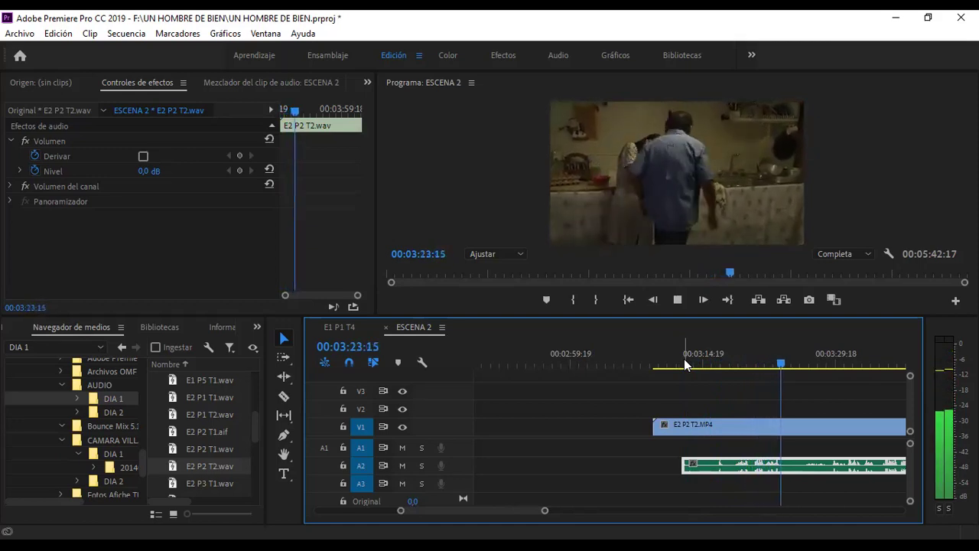
click(846, 362)
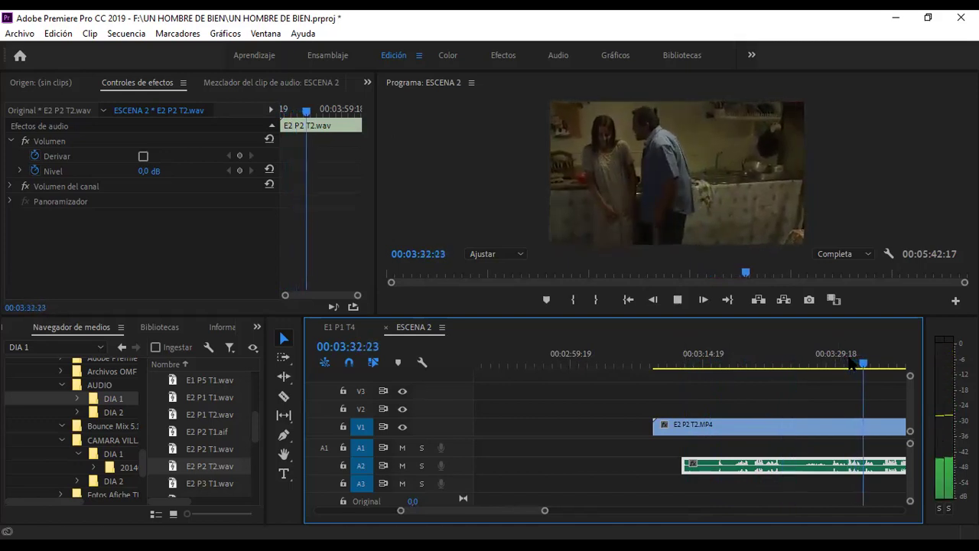
key(space)
click(754, 430)
right_click(754, 430)
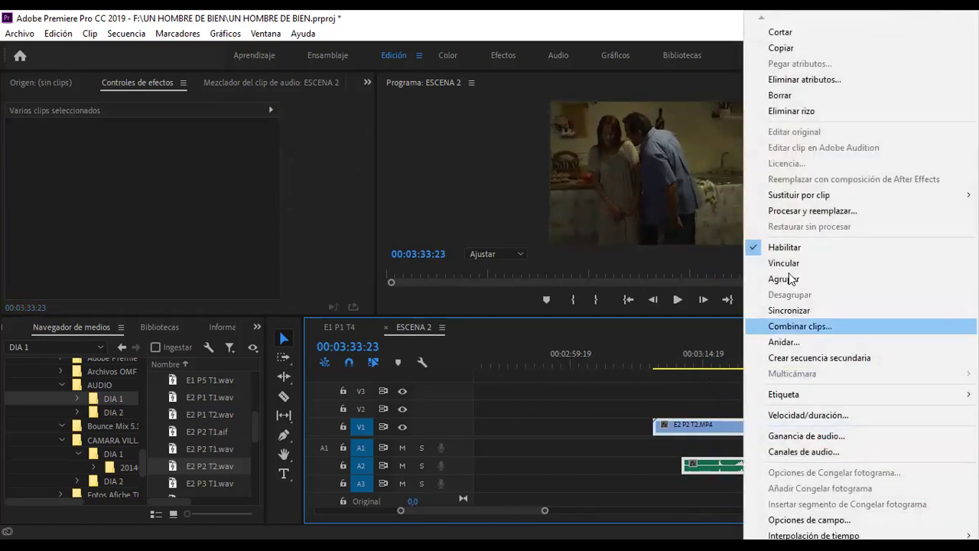
Split E2 P2 T2.MP4 just after 00:03:12:01, where its audio starts, and trim away the leading piece.
click(679, 368)
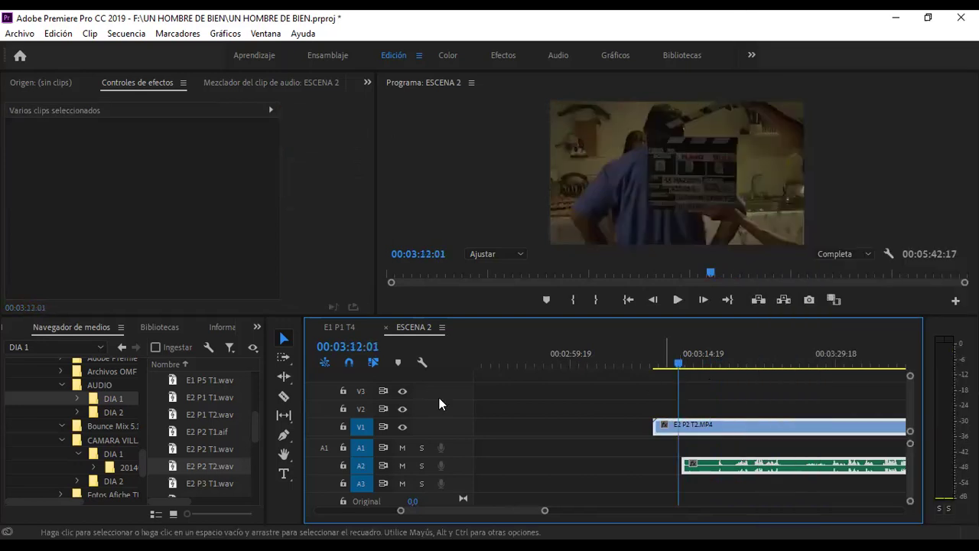
click(284, 396)
click(683, 431)
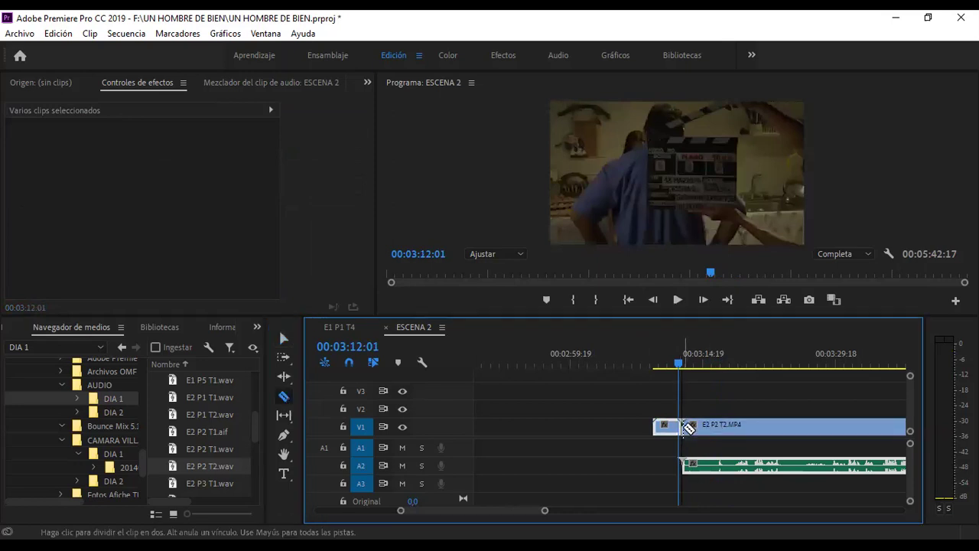
drag(544, 513, 631, 511)
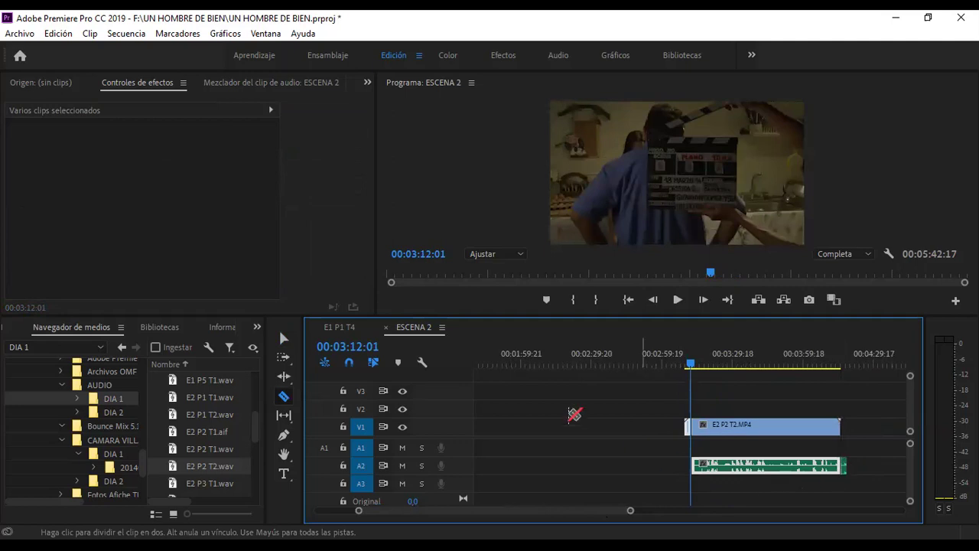
click(284, 339)
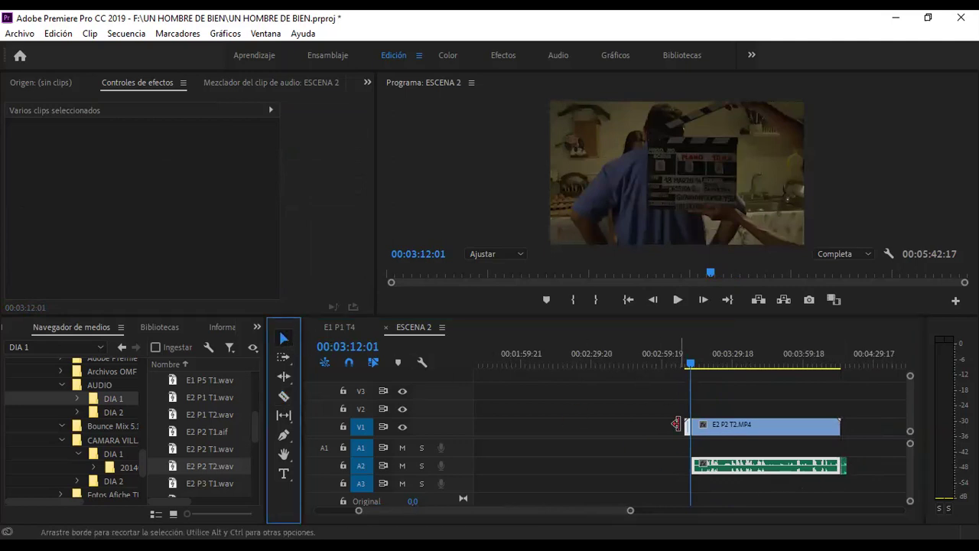
click(745, 447)
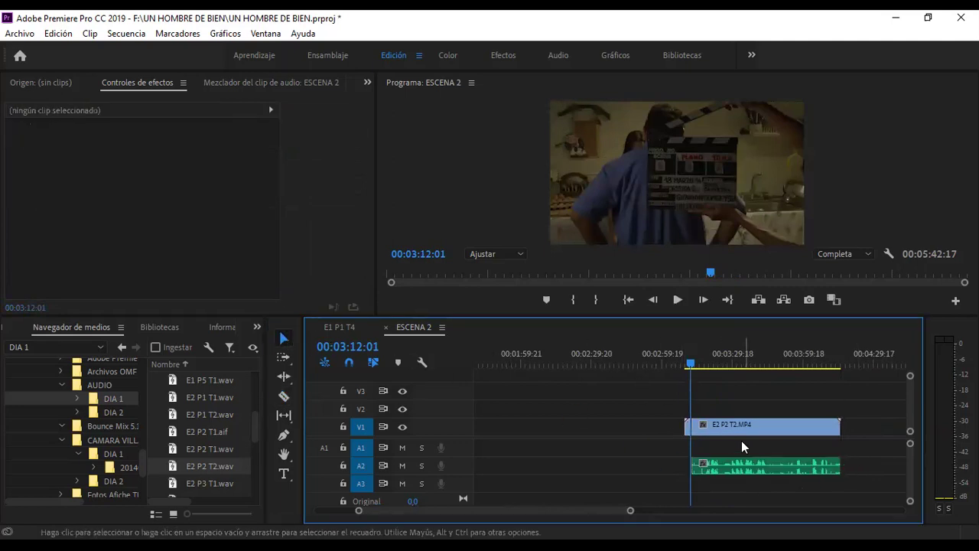
drag(685, 422, 693, 425)
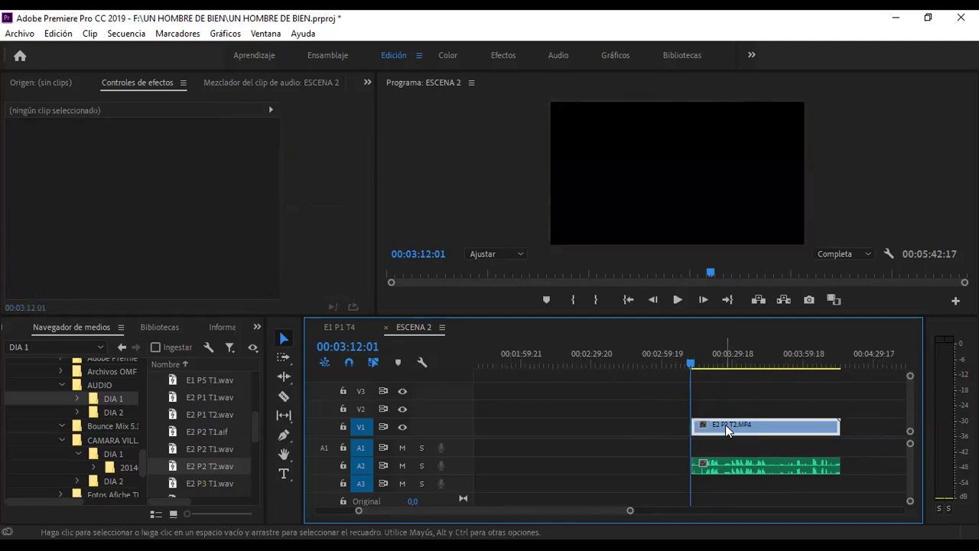
Link the trimmed E2 P2 T2.MP4 video with the E2 P2 T2.wav audio.
click(725, 424)
shift+click(726, 463)
right_click(728, 468)
click(790, 264)
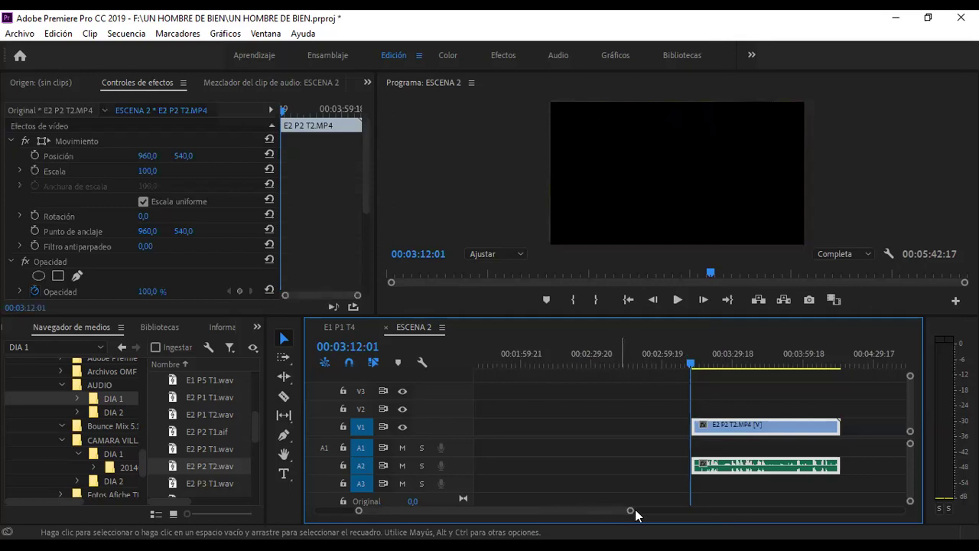
Move the linked E2 P2 T2 video up to track V2 and its audio up to track A1.
drag(622, 508, 739, 510)
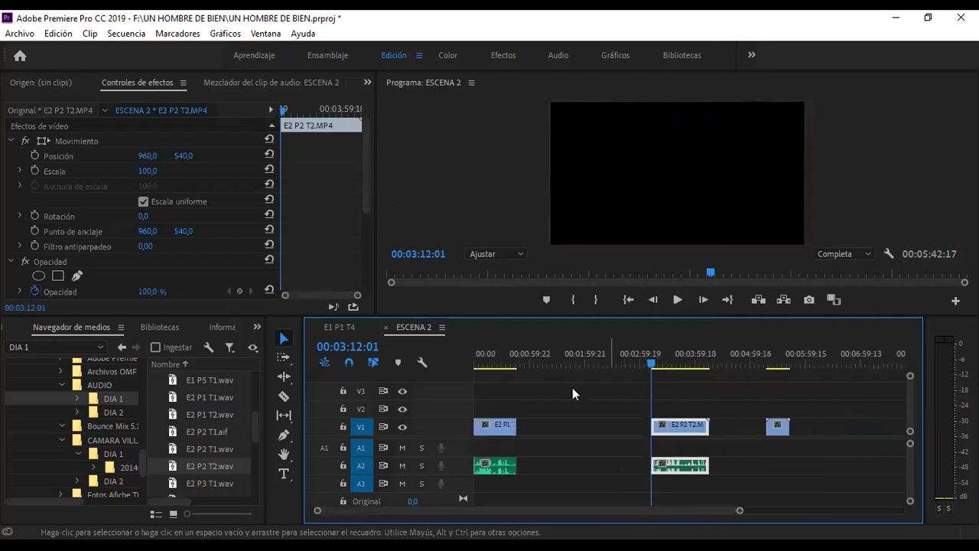
click(489, 358)
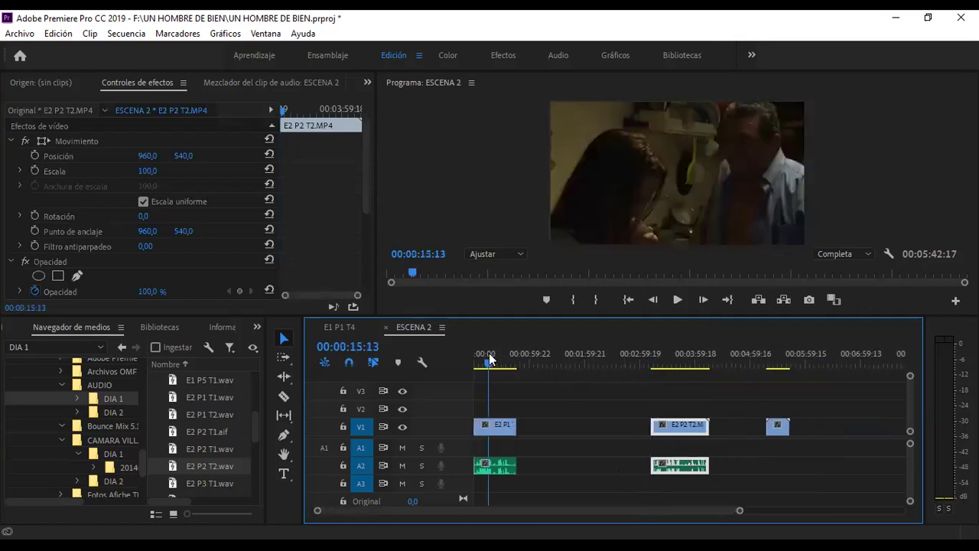
click(678, 364)
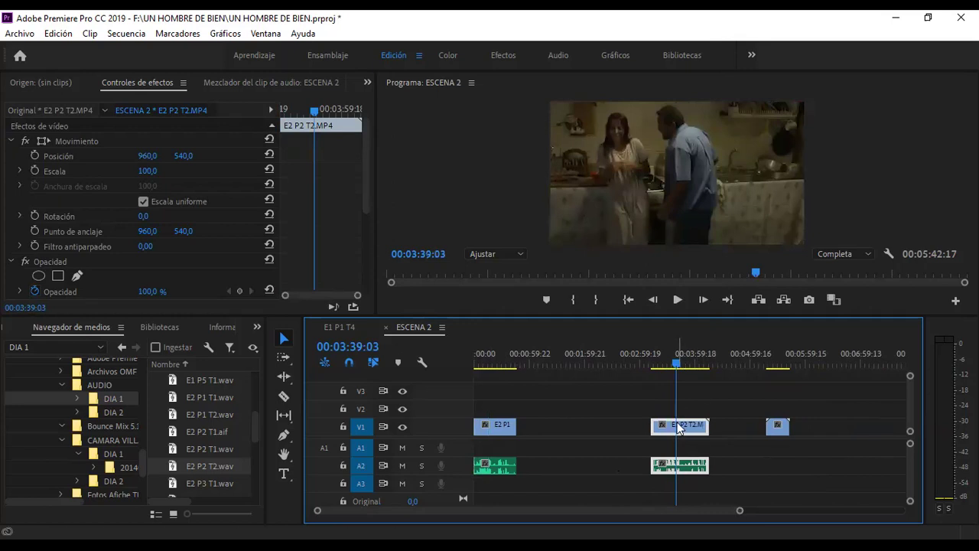
key(alt+Up)
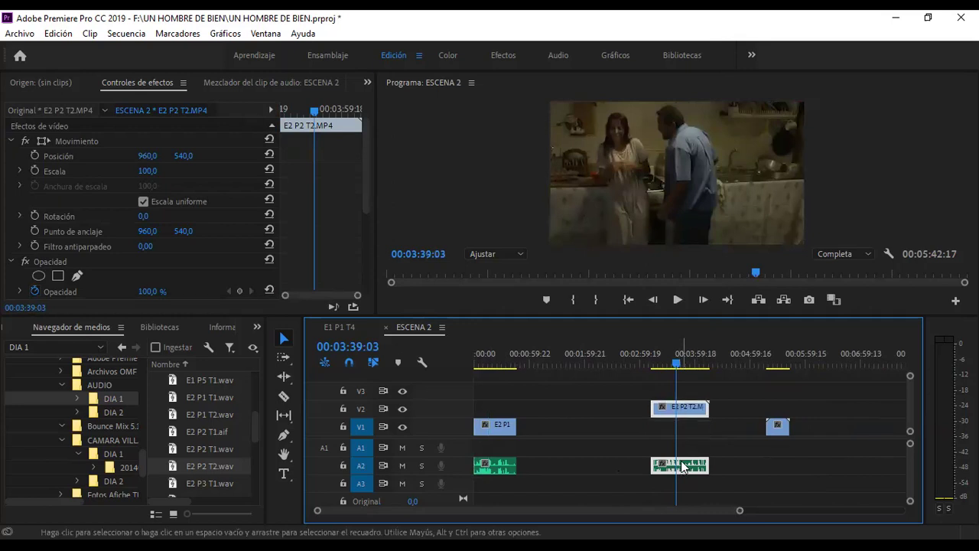
key(alt+Up)
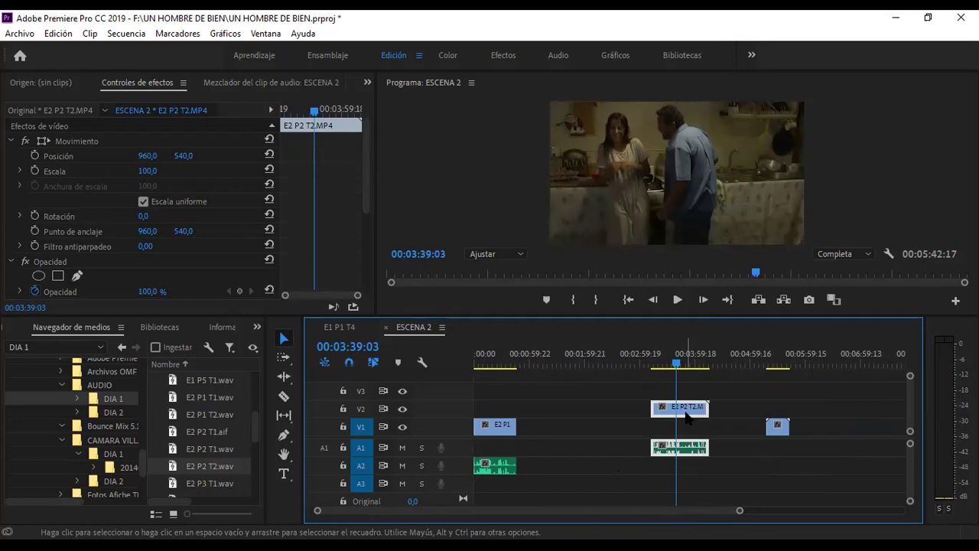
Move the linked E2 P2 T2 clip earlier to start at about 00:01:00, with a gap after E2 P1 T2.
drag(559, 409, 533, 407)
drag(738, 513, 486, 510)
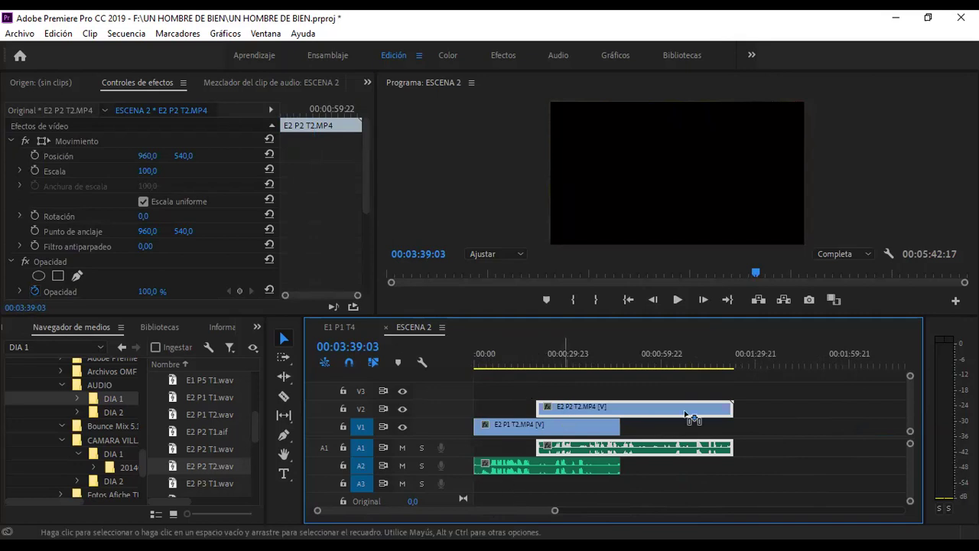
drag(691, 417, 814, 417)
Play E2 P1 T2 from 00:00:11:22 to about 00:00:18 to find the moment for changing shots.
click(513, 359)
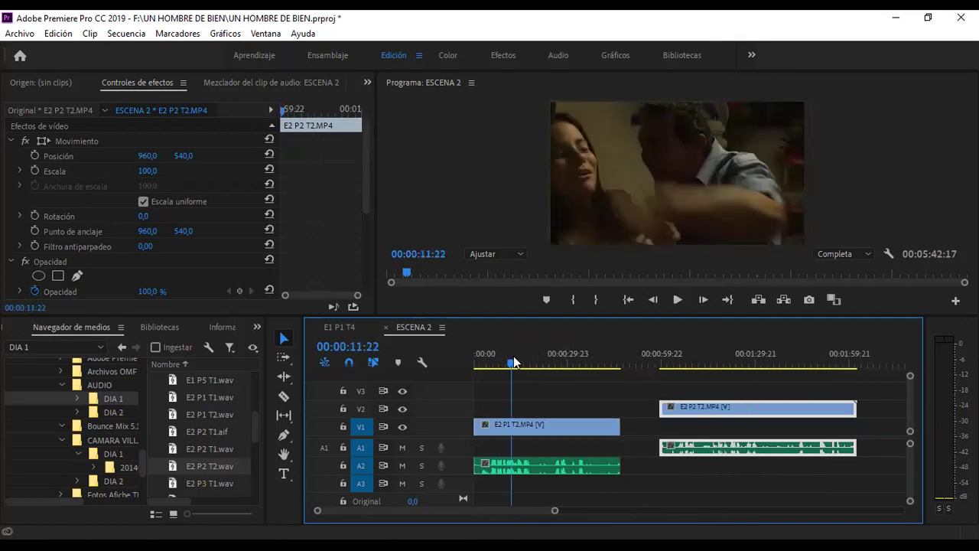
key(space)
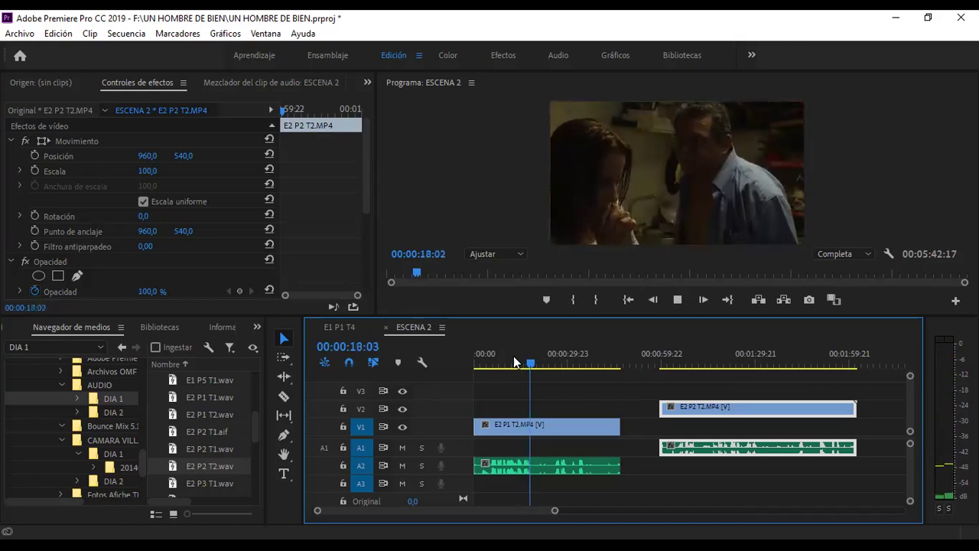
key(space)
Replay E2 P2 T2 between about 00:01:06 and 00:01:30 to locate the action matching the end point in E2 P1 T2.
click(710, 356)
key(space)
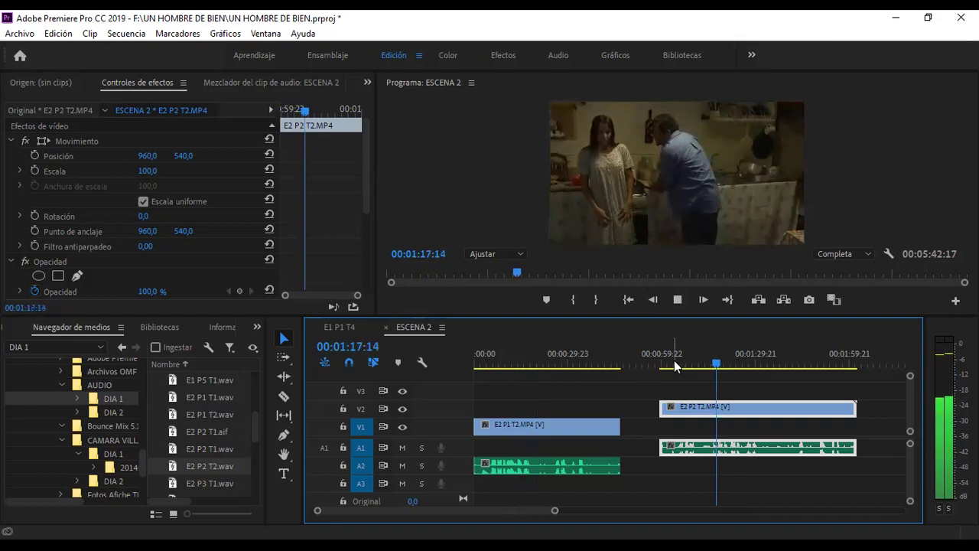
click(681, 356)
click(732, 354)
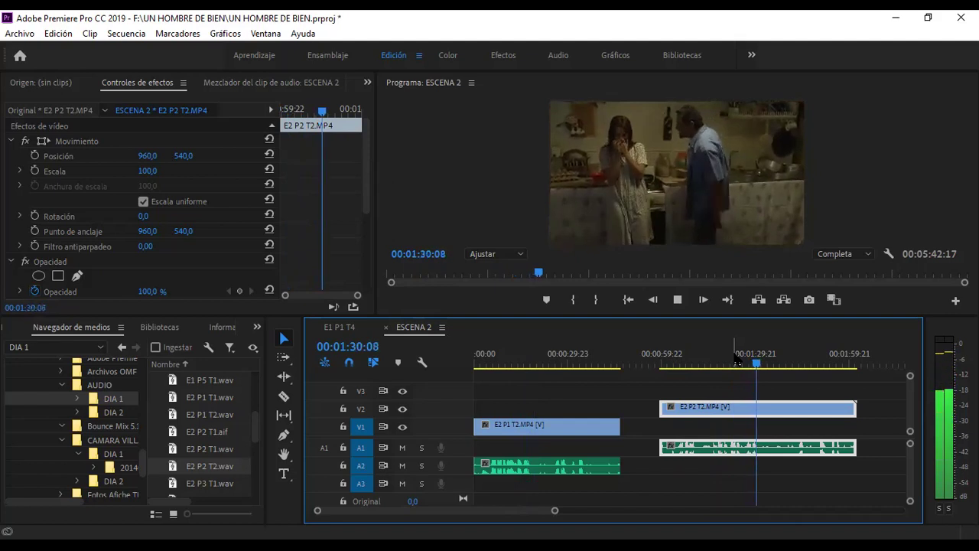
click(736, 361)
key(space)
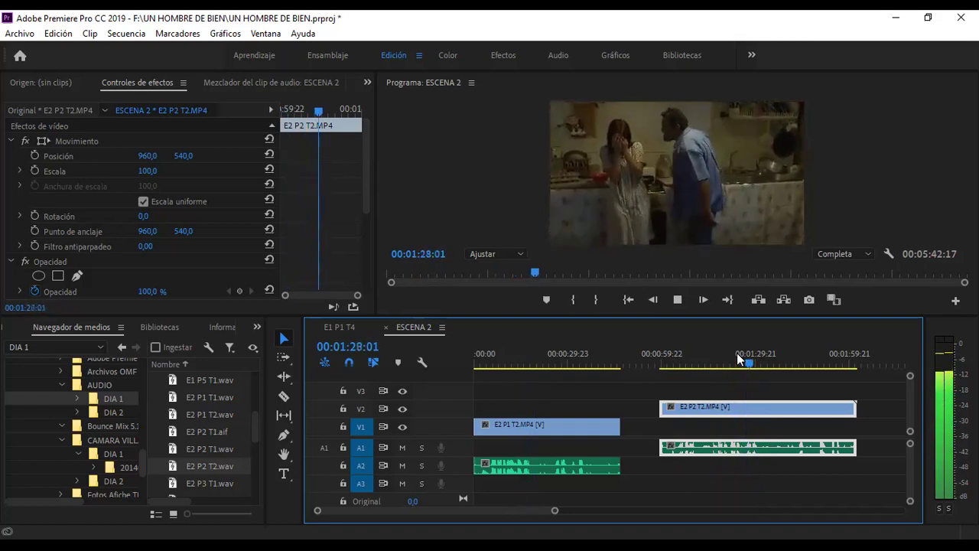
key(space)
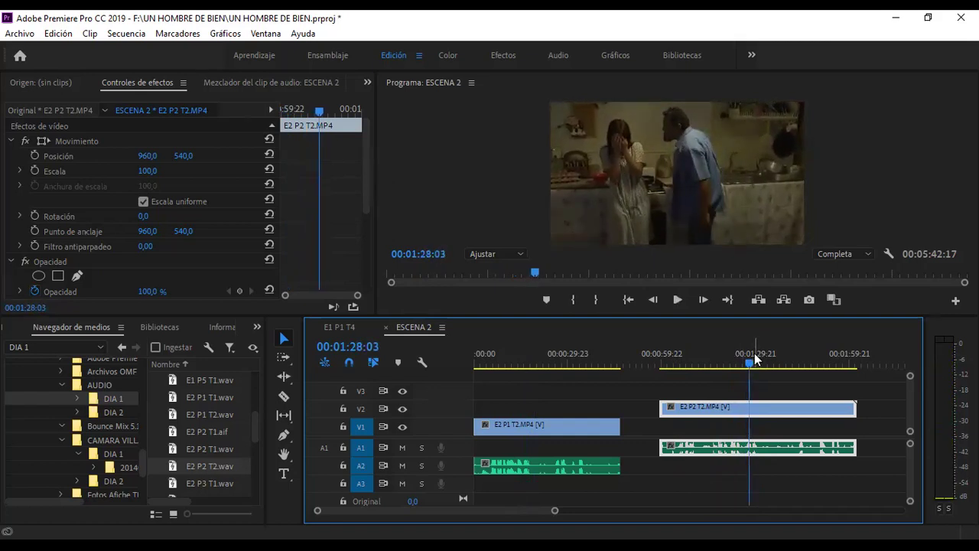
click(738, 363)
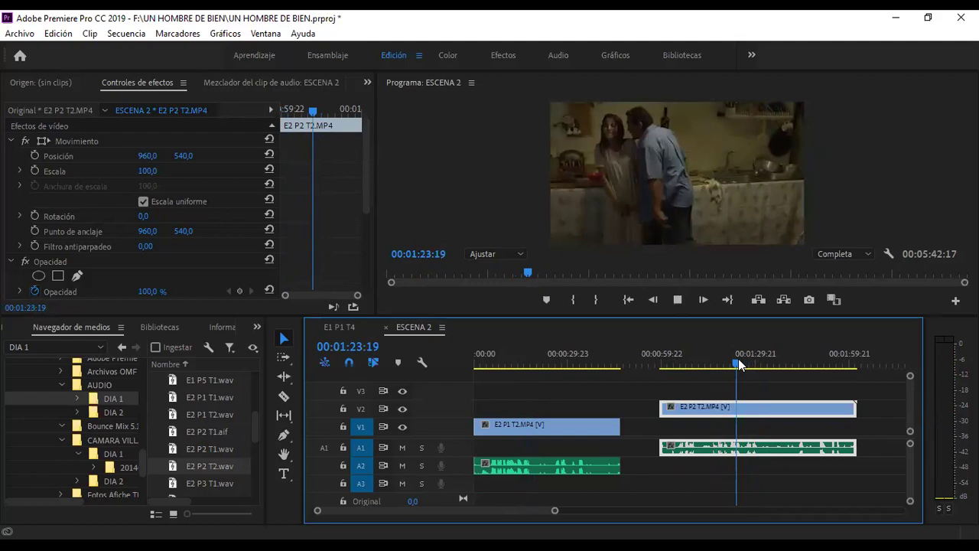
key(space)
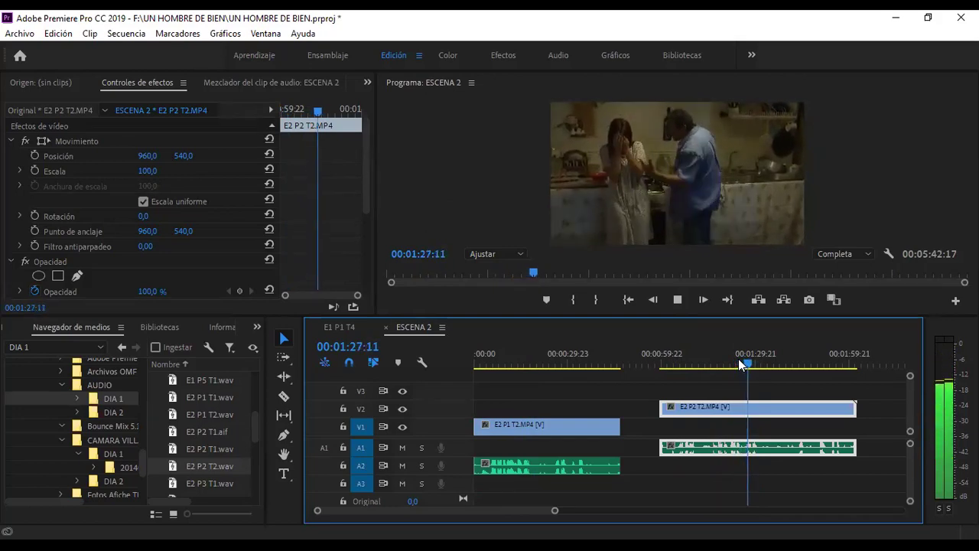
key(space)
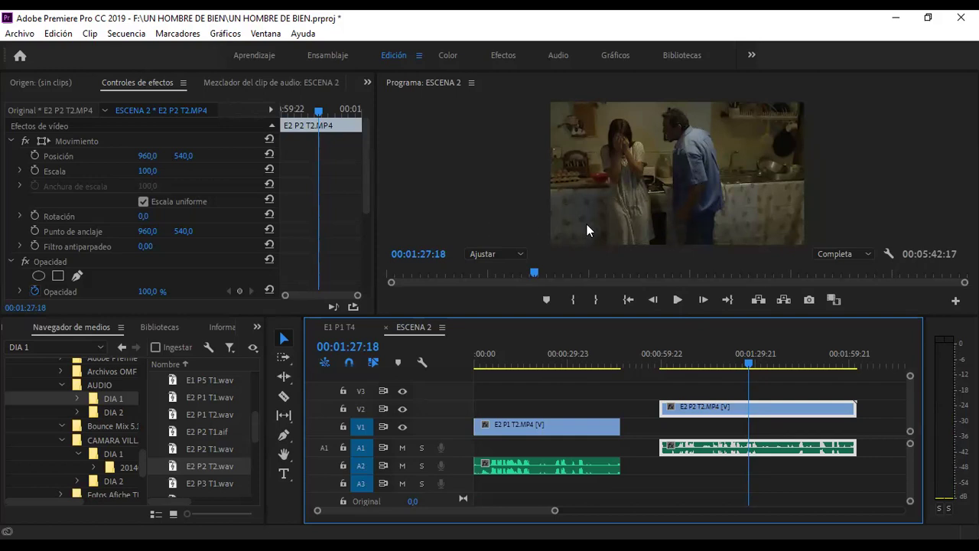
Step frame by frame through E2 P2 T2 from 00:01:27:18 to 00:01:28:05 to examine the matching action and sound.
key(Right)
key(Right)
key(Right)
key(Right)
key(Right)
key(Right)
key(Right)
key(Right)
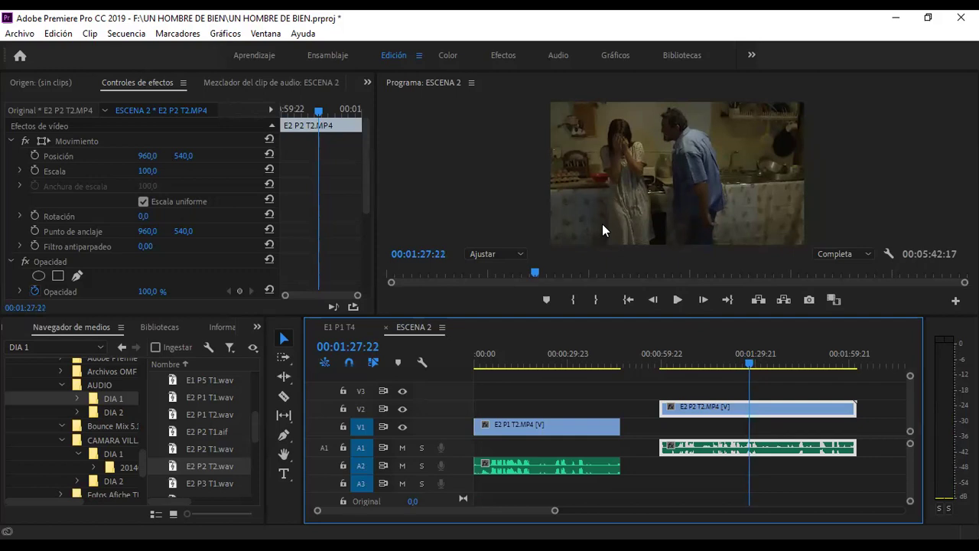
key(Right)
key(Left)
key(Left)
key(Right)
key(Right)
key(Right)
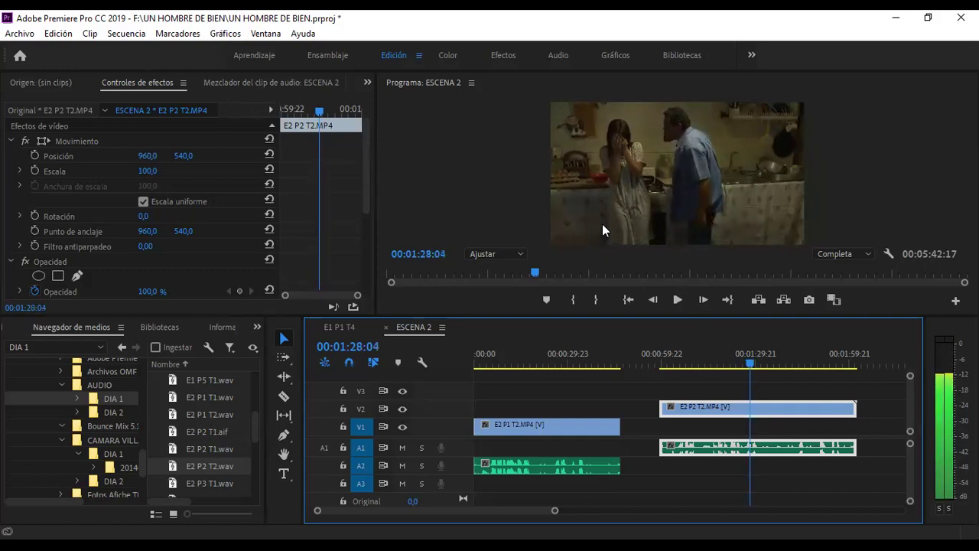
key(Left)
key(Left)
key(Left)
key(Right)
key(Right)
key(Right)
key(Right)
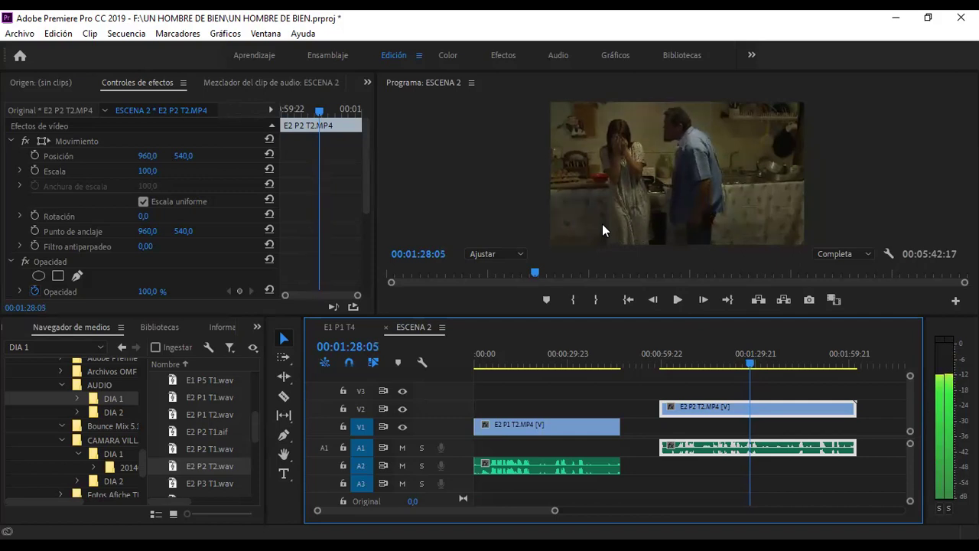
Split the linked E2 P2 T2 clip at 00:01:31:10 and delete the part before the cut.
key(space)
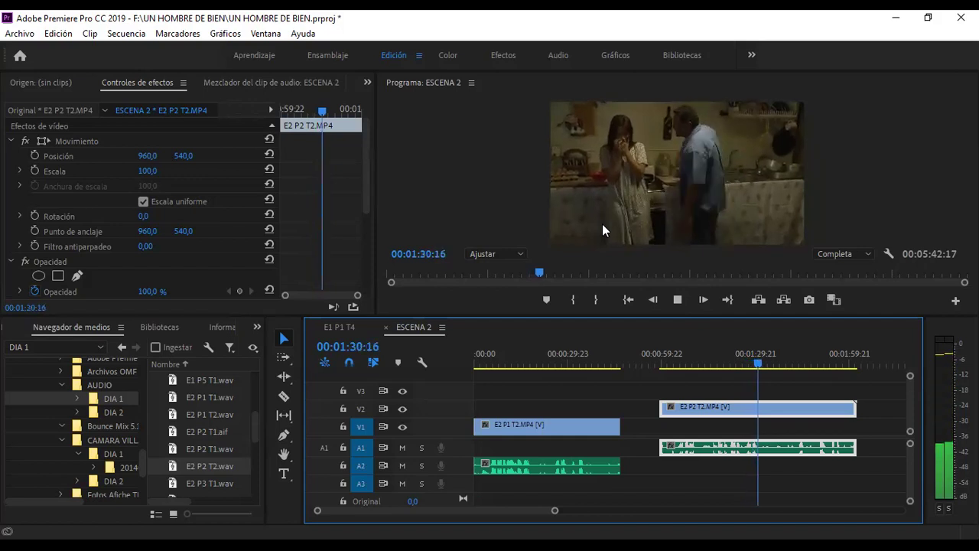
key(space)
click(756, 362)
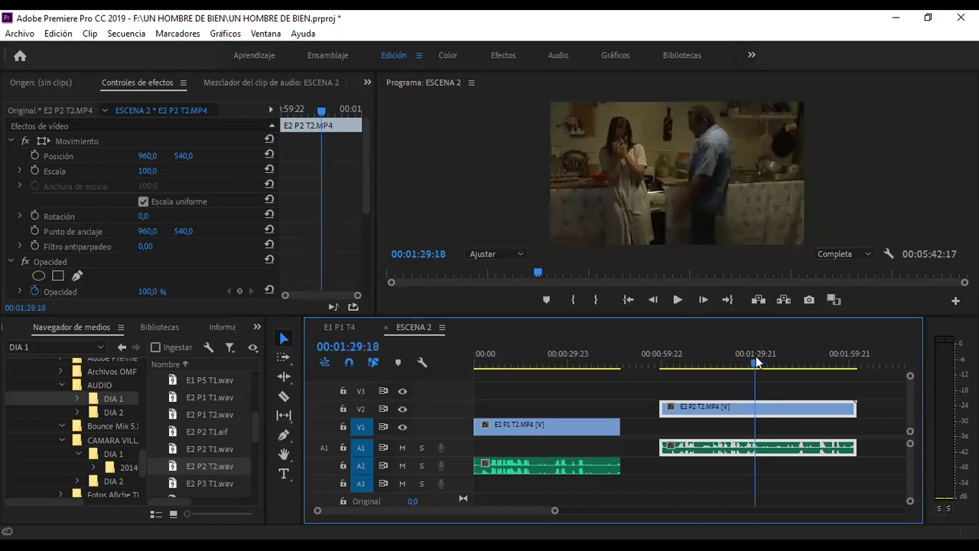
key(space)
key(space)
click(283, 395)
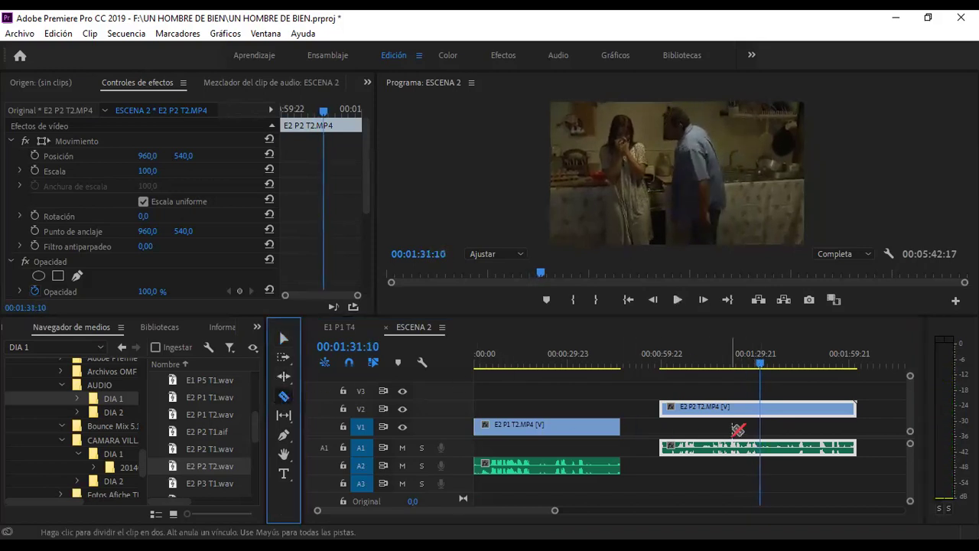
click(762, 413)
click(284, 338)
click(697, 411)
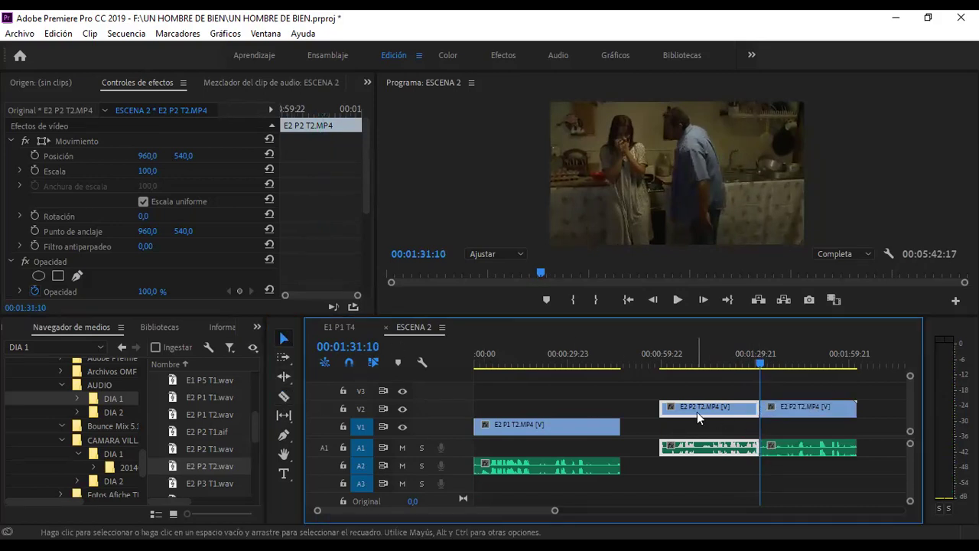
key(Delete)
Move the remaining E2 P2 T2 clip on V2 and A1 to start at 00:00:22:07, overlapping E2 P1 T2.
click(784, 407)
click(583, 413)
key(Delete)
Try starting E2 P2 T2 at about 00:00:18:08 over E2 P1 T2, play the shot change, and undo the move.
click(534, 362)
drag(554, 512, 515, 508)
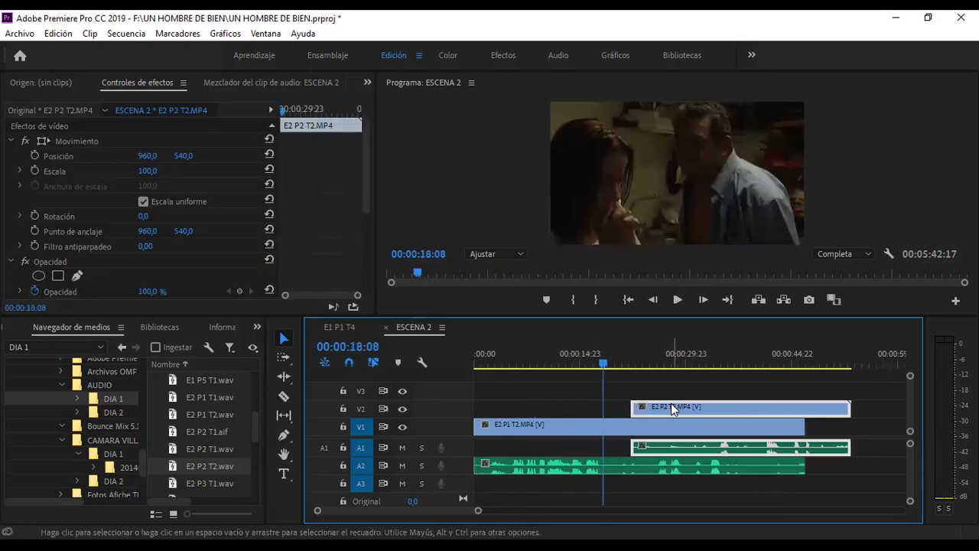
drag(670, 403, 643, 404)
click(591, 347)
key(space)
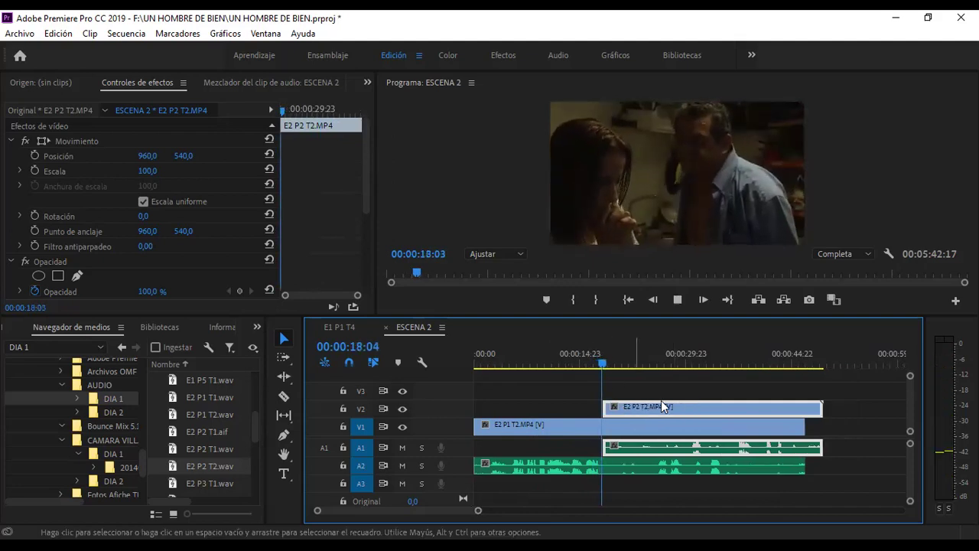
key(ctrl+z)
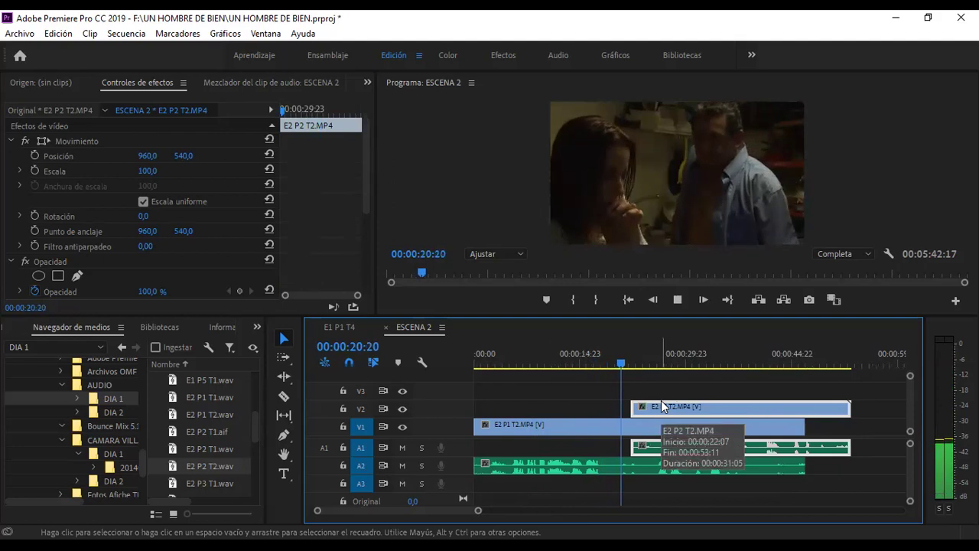
Move the E2 P2 T2 clip on V2 and A1 earlier to start at about 00:00:20 over E2 P1 T2.
key(space)
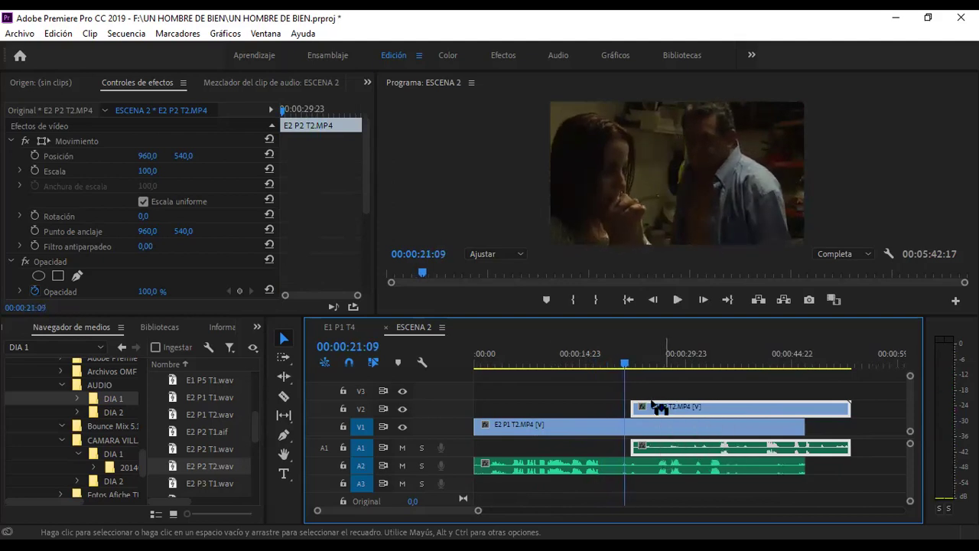
drag(648, 405, 632, 405)
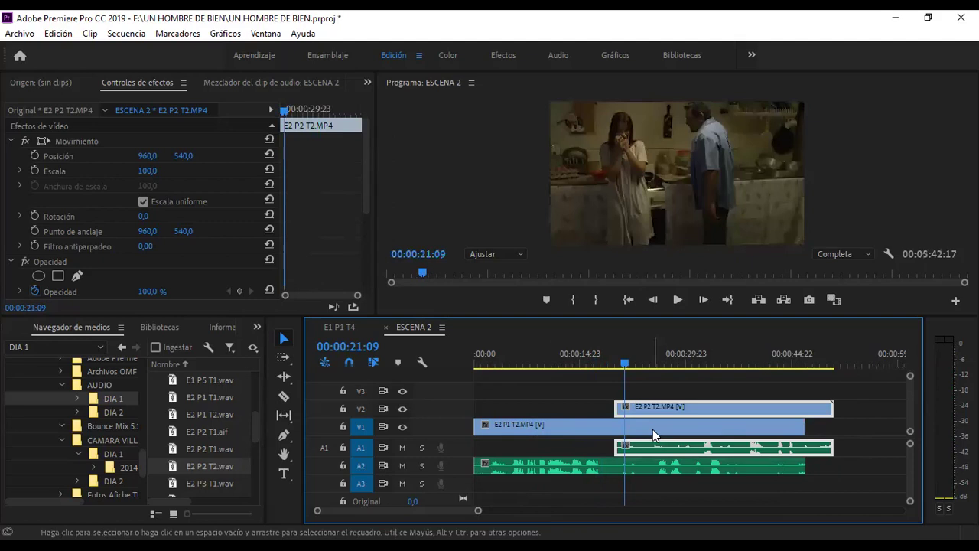
click(663, 468)
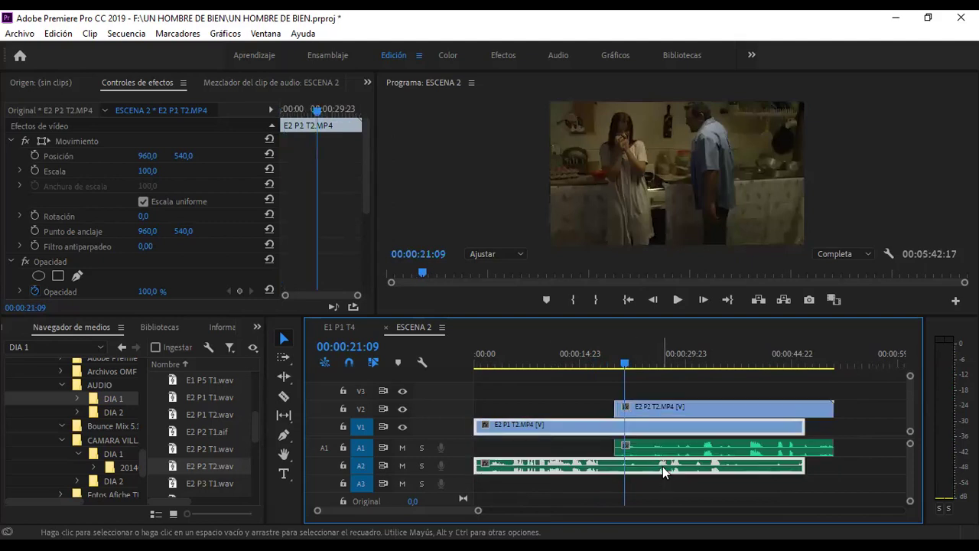
click(652, 405)
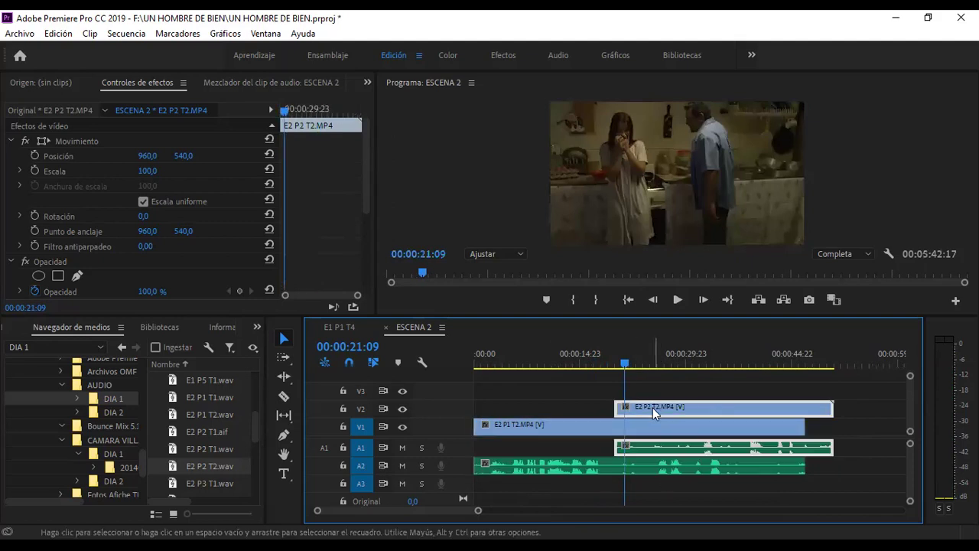
Split E2 P1 T2 where E2 P2 T2 starts and trim the second part's beginning to about 00:00:33.
click(610, 359)
click(284, 396)
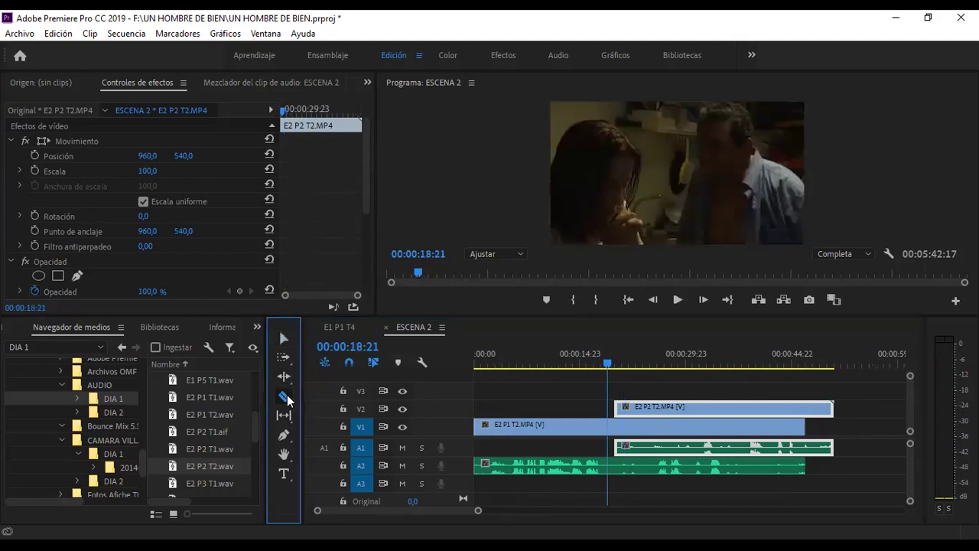
click(621, 428)
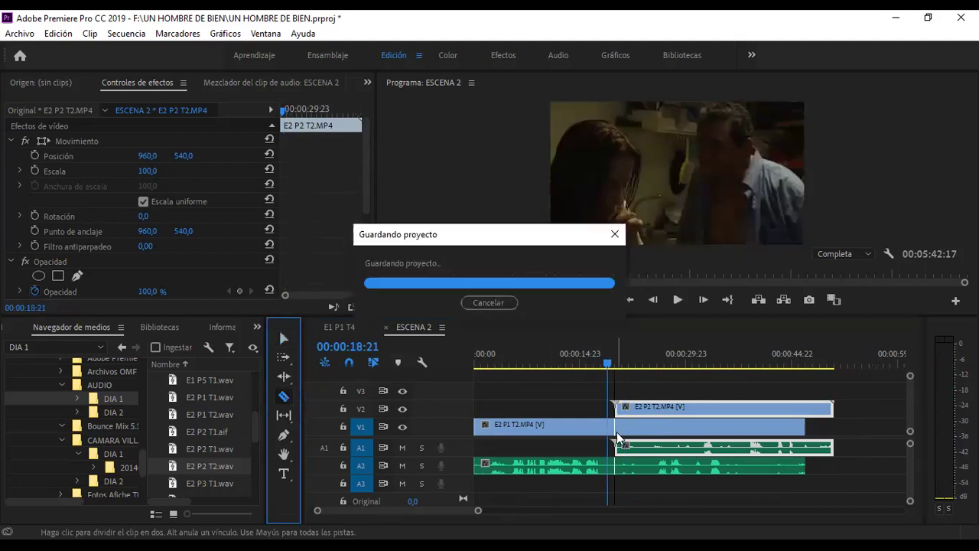
click(284, 337)
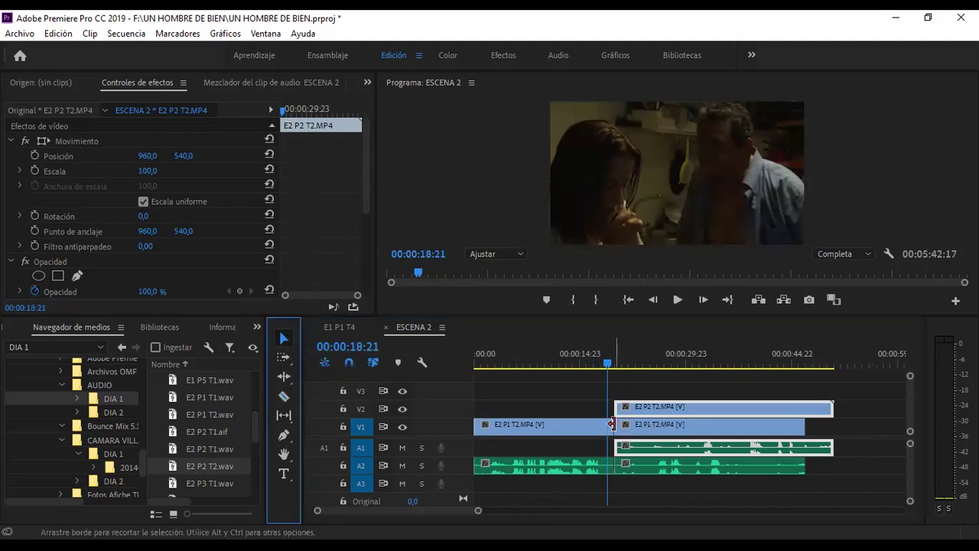
drag(617, 426, 708, 426)
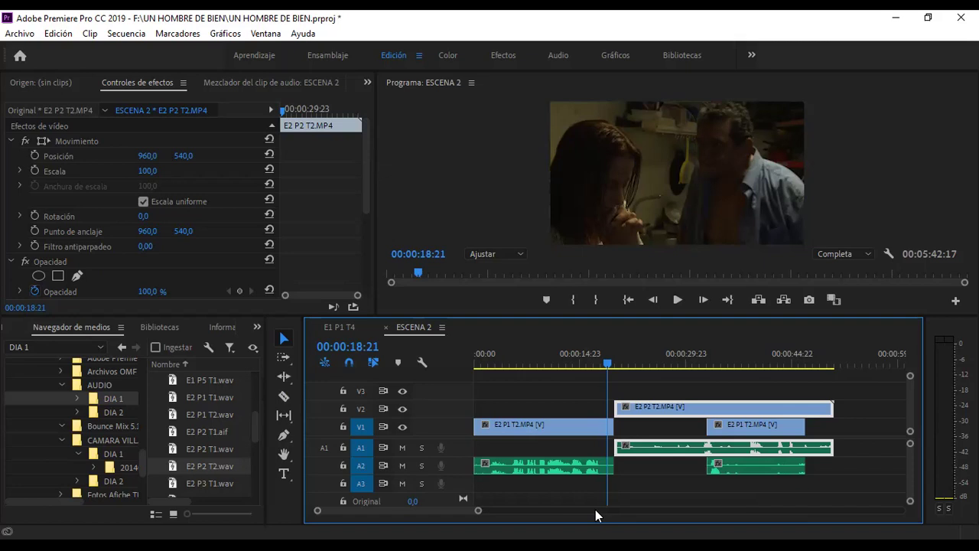
Play the edit to 00:00:34:06 and extend the beginning of the second E2 P1 T2 part back to about 00:00:32:04.
key(space)
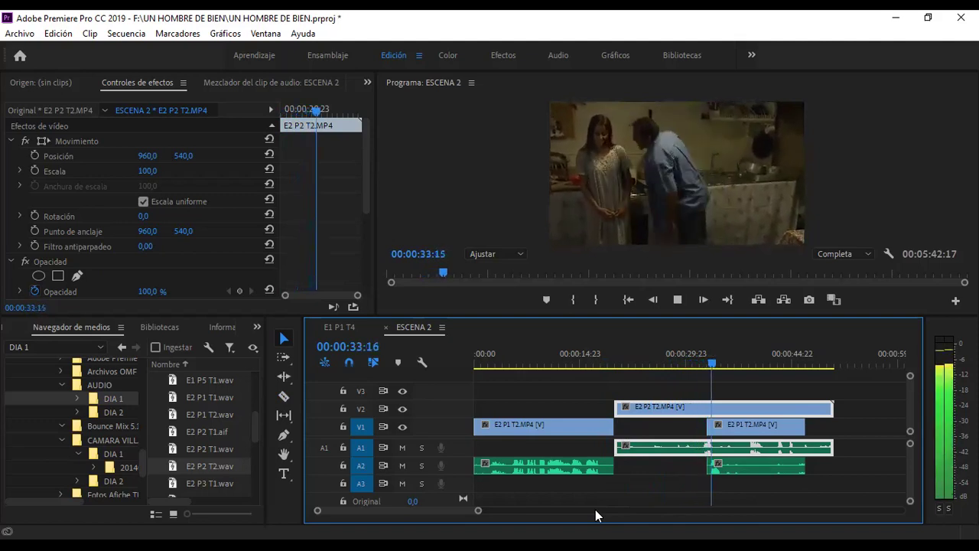
key(space)
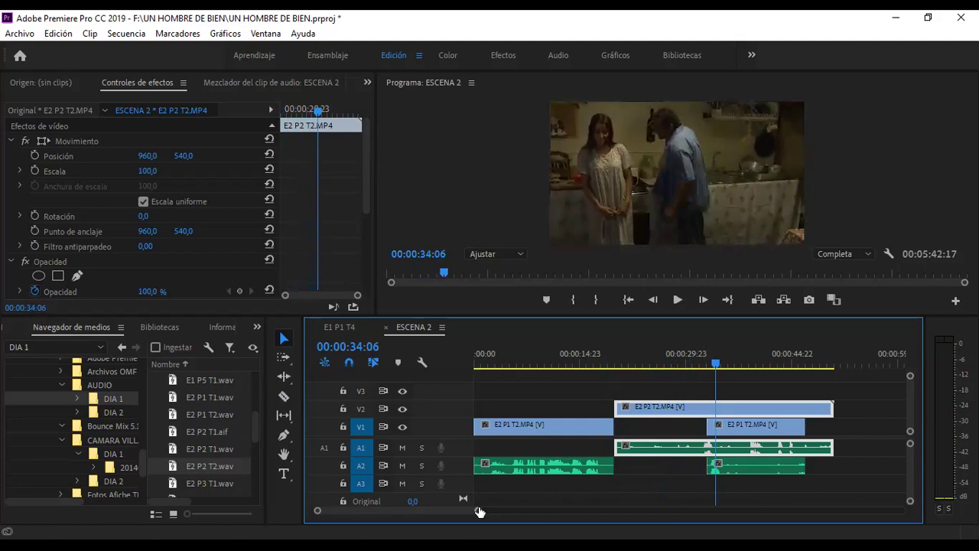
scroll(451, 511, up, 3)
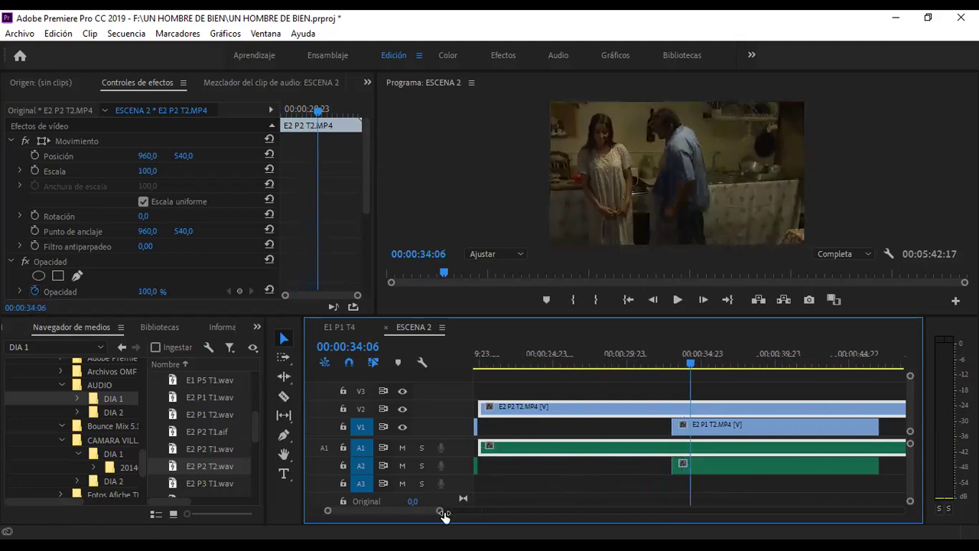
click(670, 425)
drag(670, 426, 653, 426)
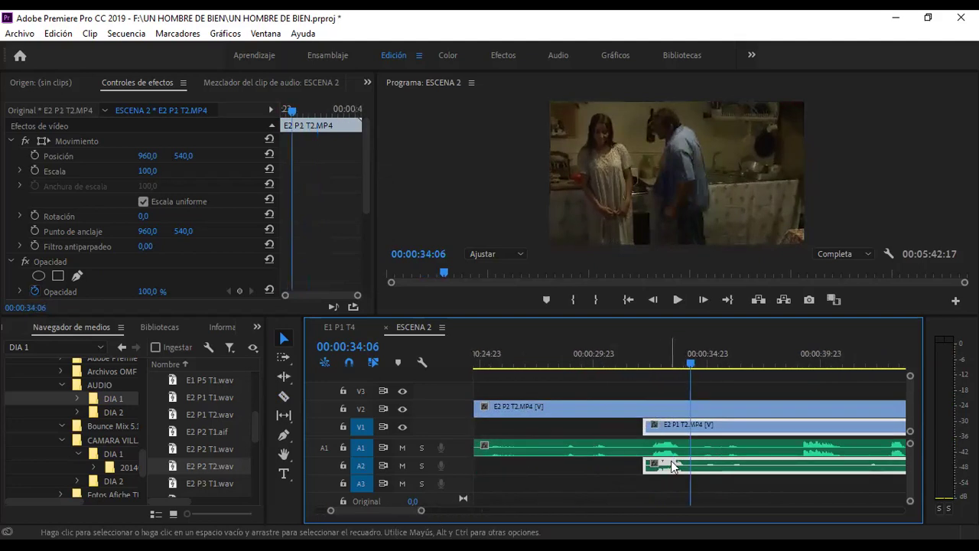
Split E2 P2 T2 where the second E2 P1 T2 part begins and trim the later piece's start to about 00:00:39.
click(286, 395)
click(645, 406)
drag(420, 510, 452, 510)
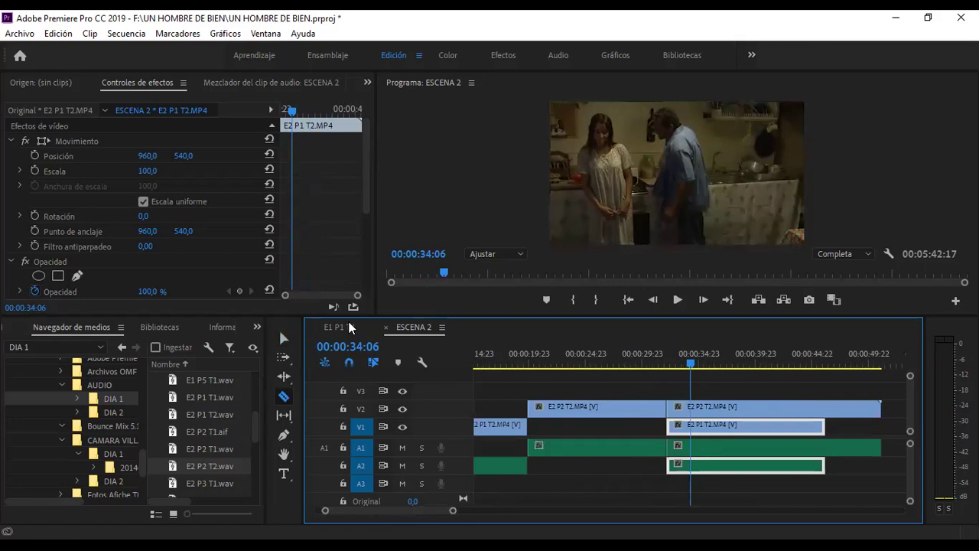
click(283, 338)
drag(680, 406, 722, 413)
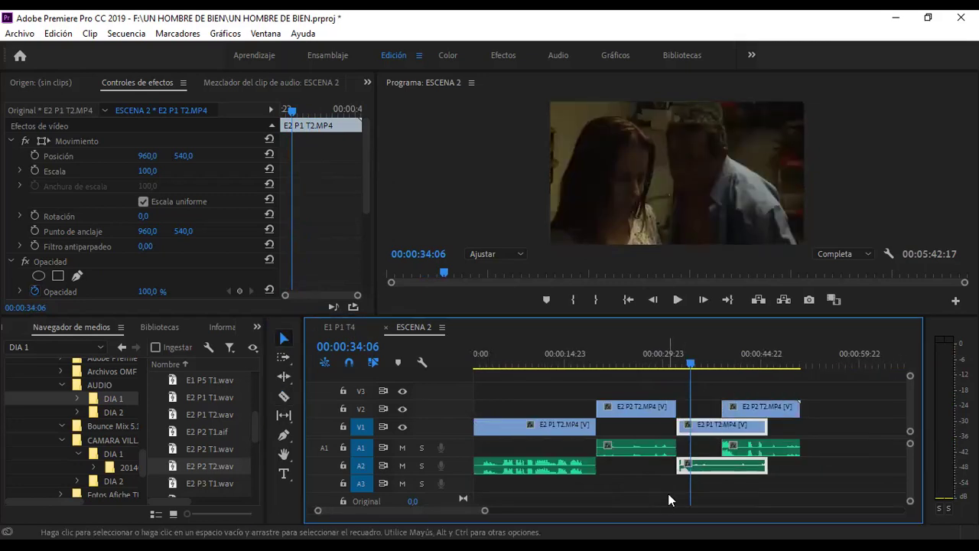
Play the shot changes between E2 P1 T2 and E2 P2 T2 to check action and sound continuity.
click(671, 358)
key(space)
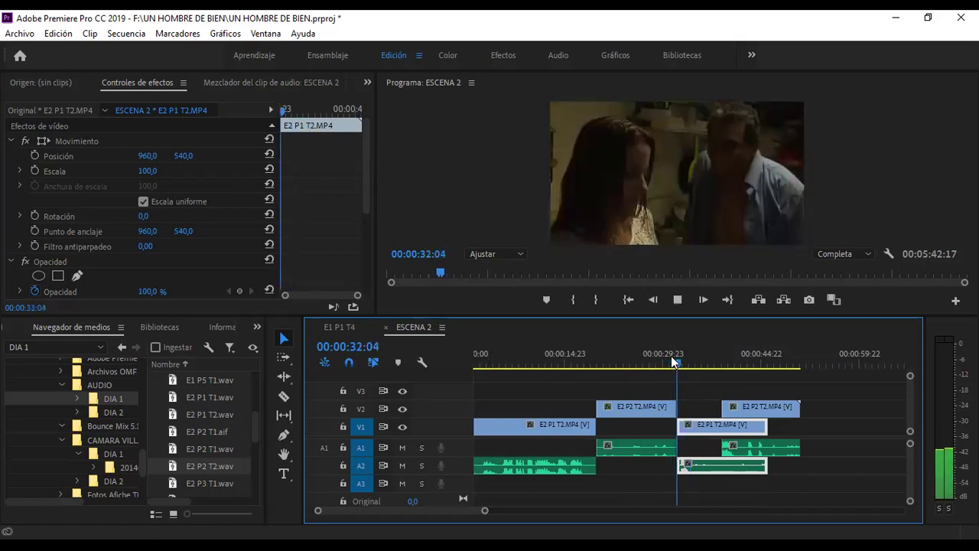
key(space)
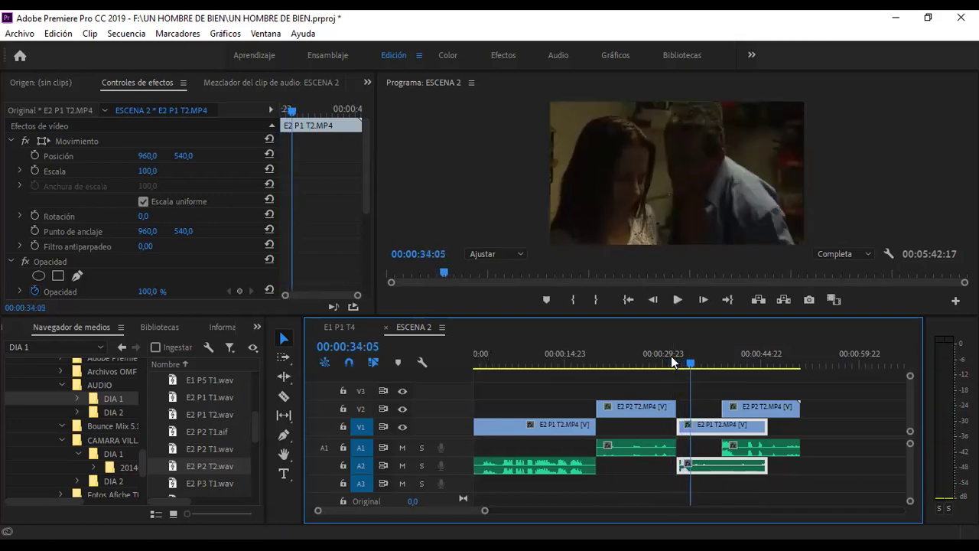
click(591, 353)
key(space)
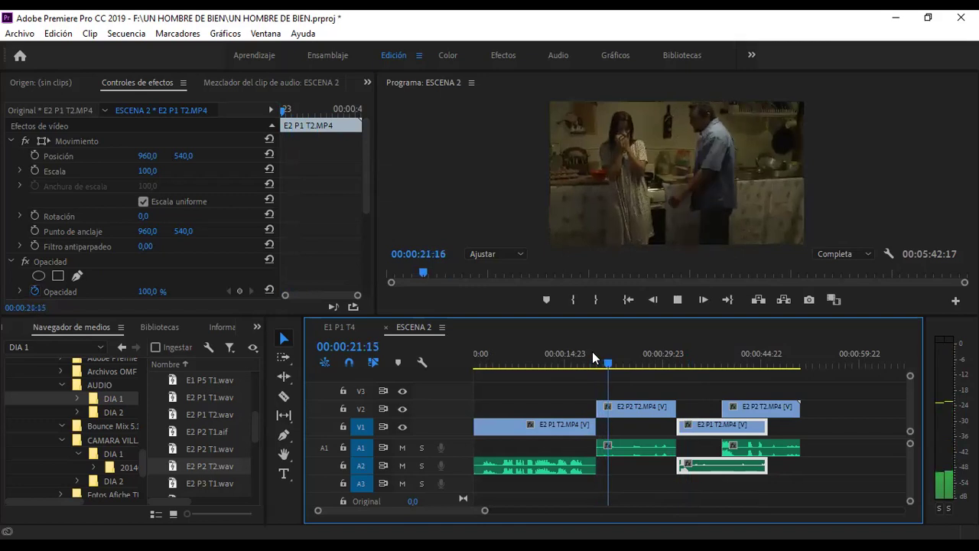
click(663, 352)
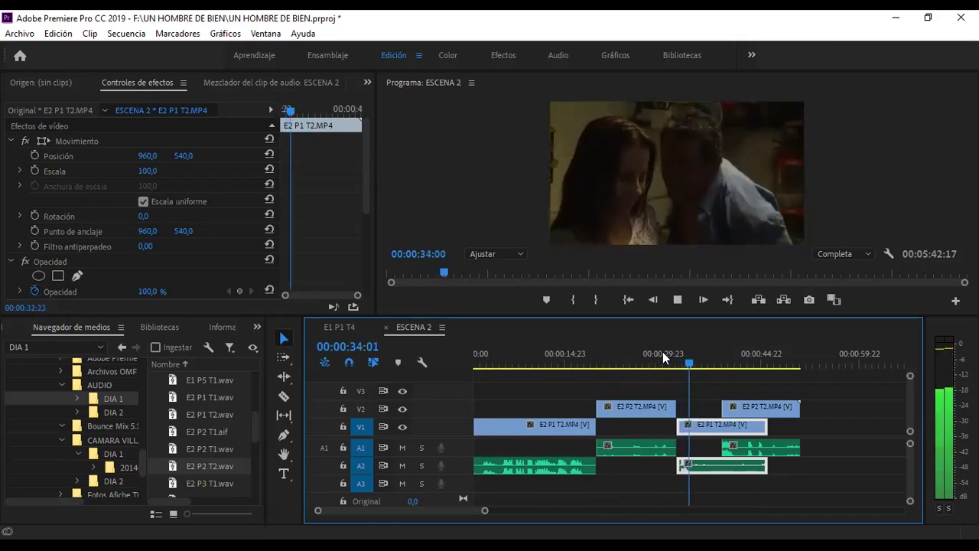
key(space)
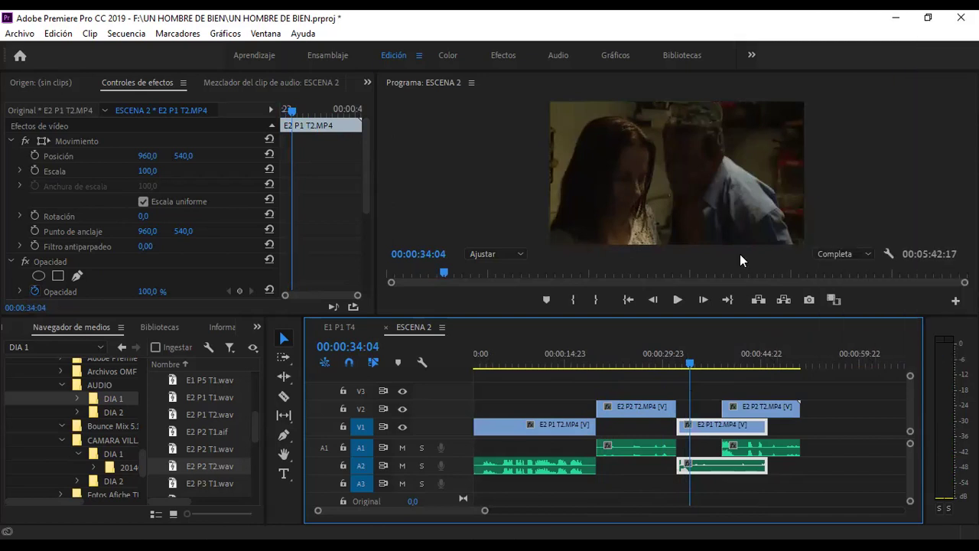
Extend the start of the last E2 P2 T2 clip back to about 00:00:38:14 and play the cut.
key(space)
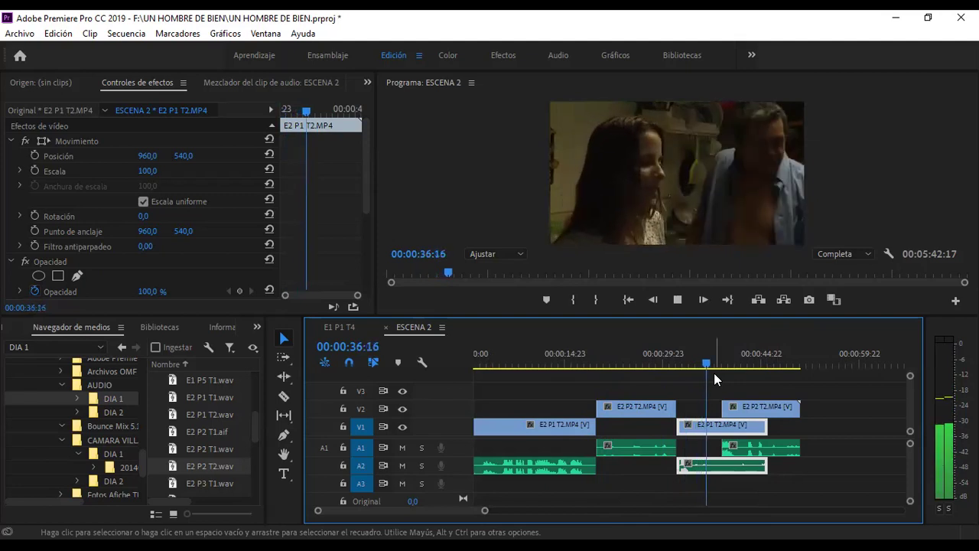
mouse_move(725, 403)
mouse_down()
mouse_move(748, 403)
mouse_move(724, 405)
mouse_up()
key(space)
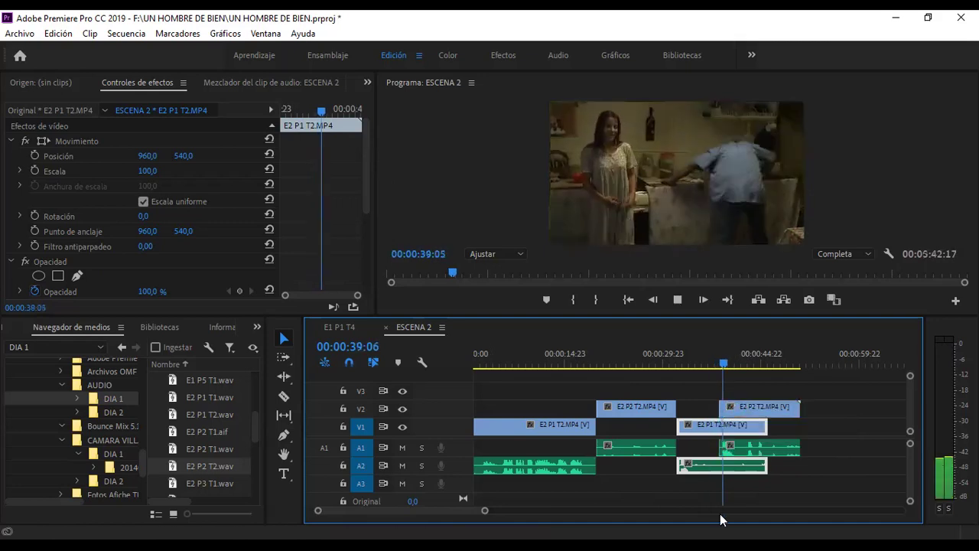
Play the shot change from 00:00:37:19 and trim the end of the second E2 P1 T2 clip to about 00:00:41:10.
drag(712, 364, 700, 365)
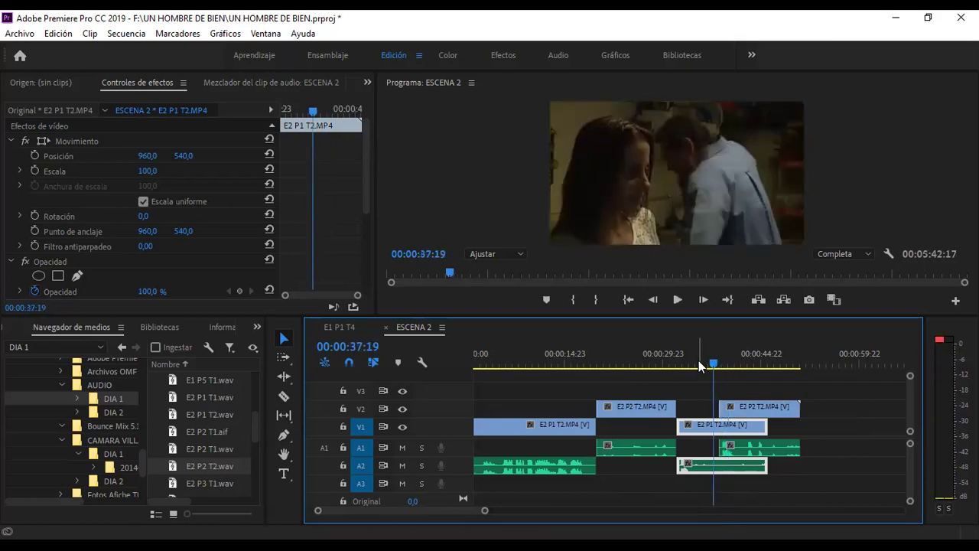
key(space)
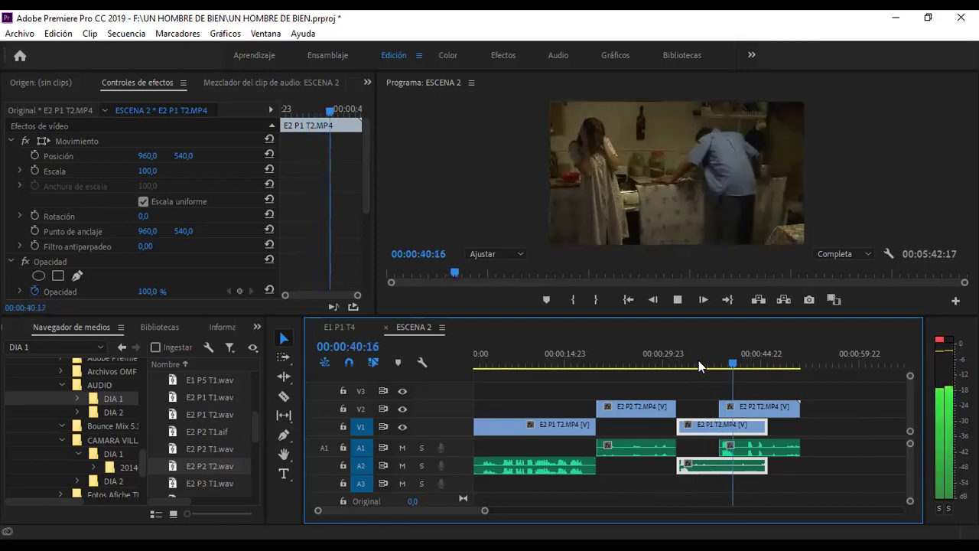
drag(739, 459, 710, 462)
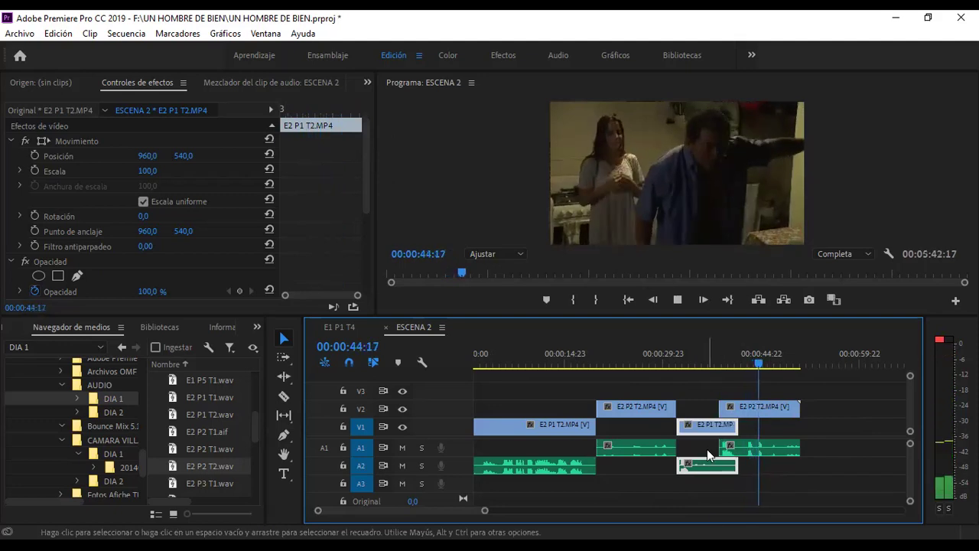
Split the last E2 P2 T2 clip at 00:00:45:12 and delete the part after the cut.
key(space)
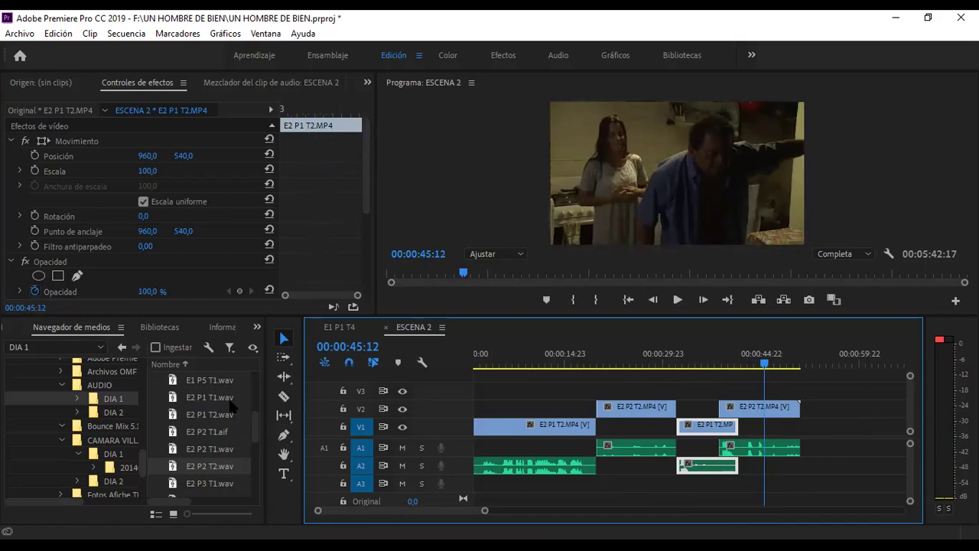
click(283, 396)
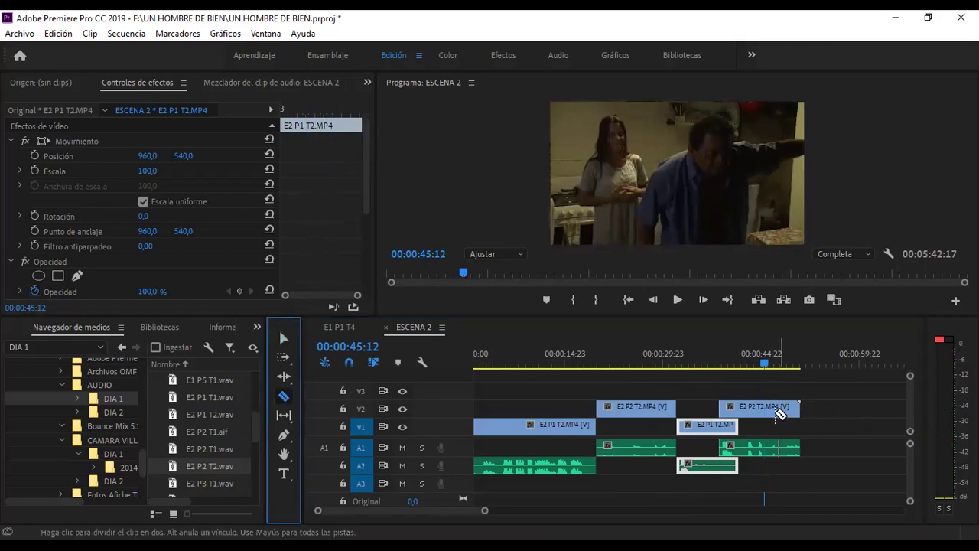
click(771, 410)
click(290, 345)
click(786, 425)
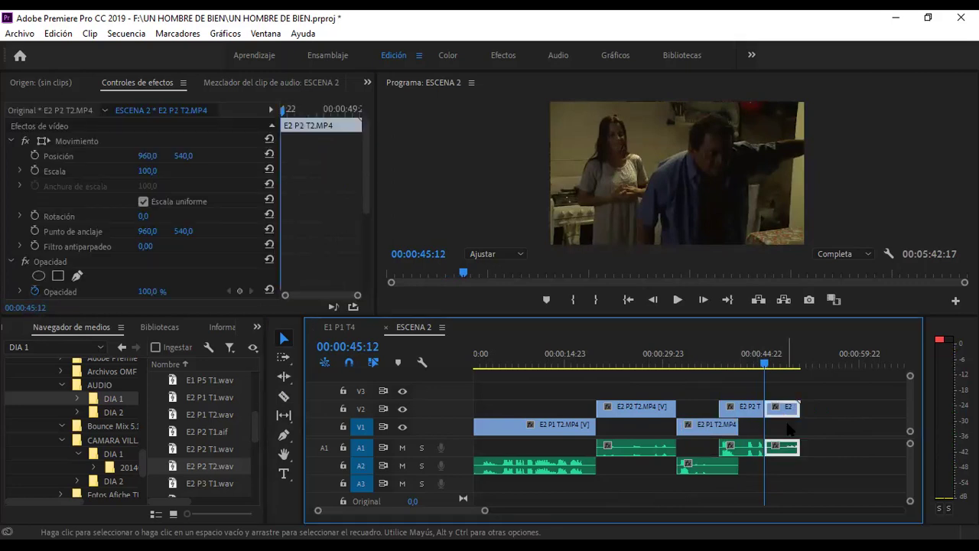
key(Delete)
Switch between the E1 P1 T4 and ESCENA 2 sequences to compare the two assembled scenes.
scroll(241, 468, down, 2)
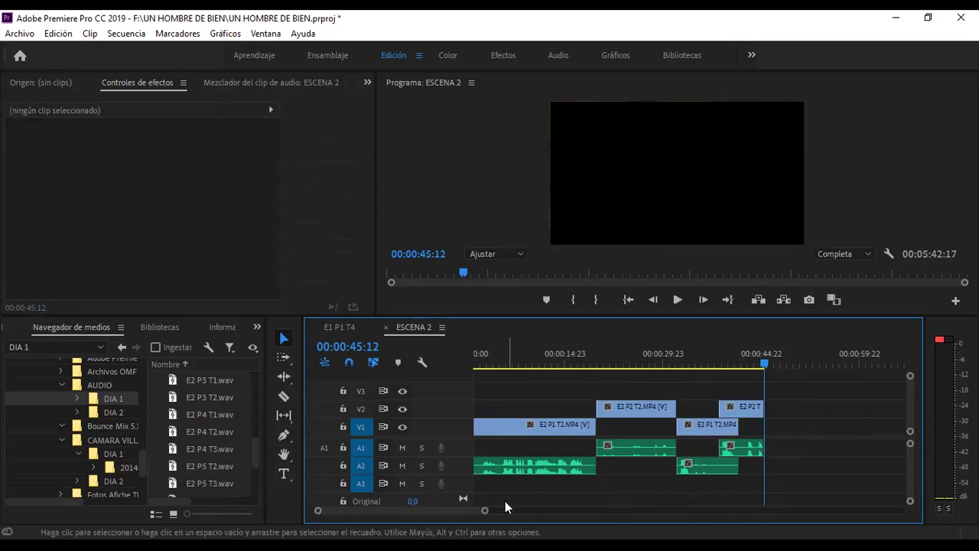
drag(474, 512, 573, 518)
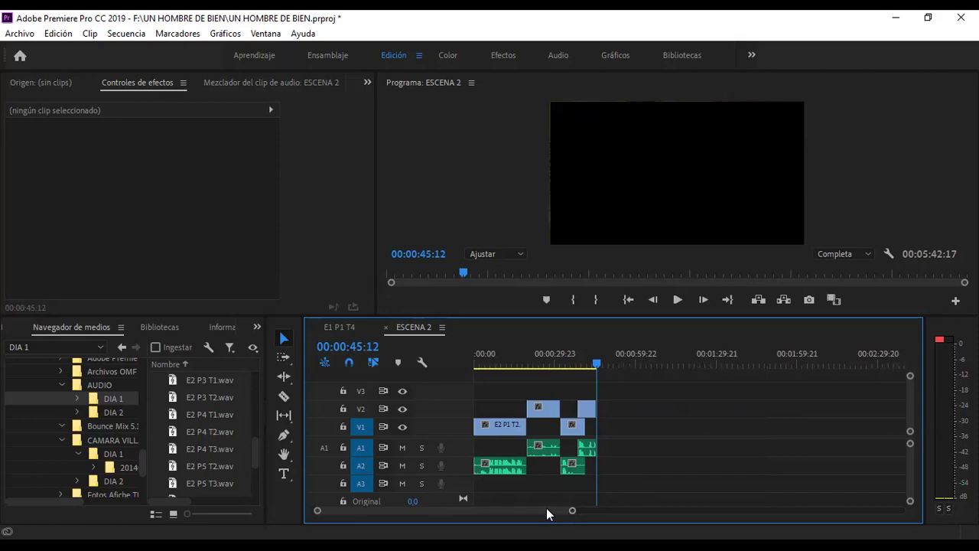
click(340, 327)
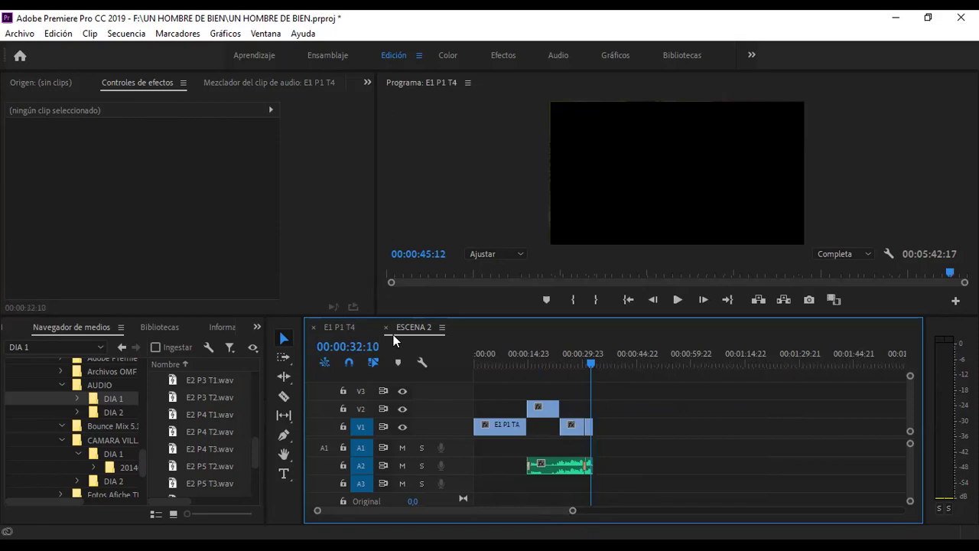
click(406, 329)
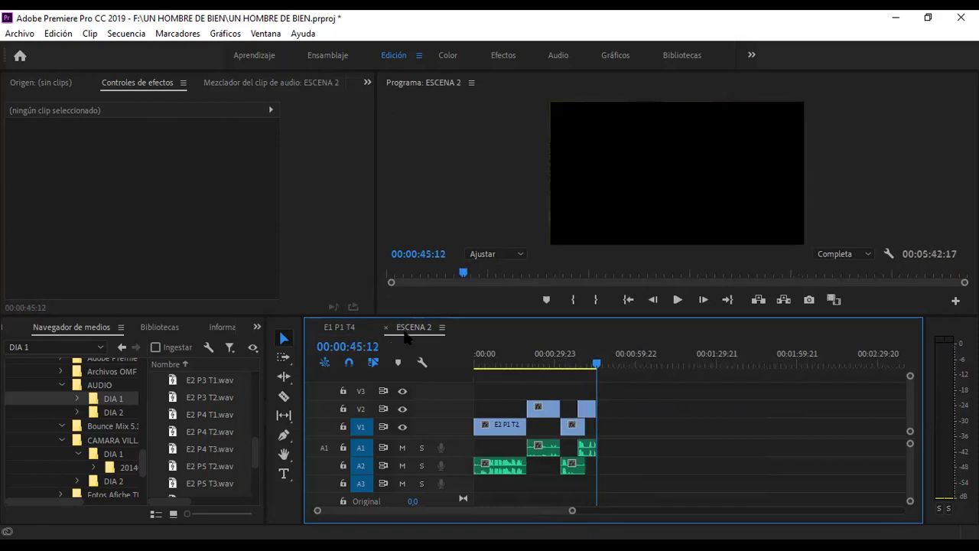
click(350, 327)
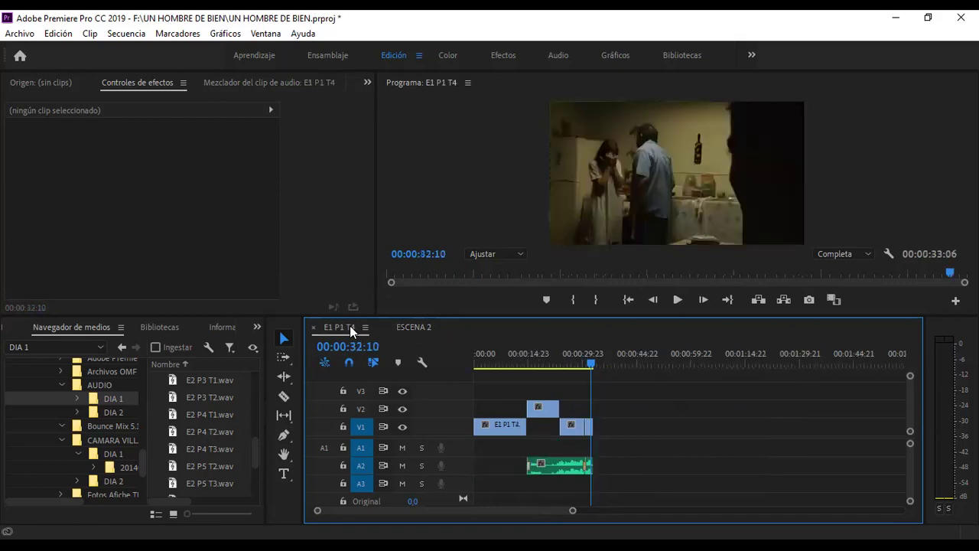
click(400, 329)
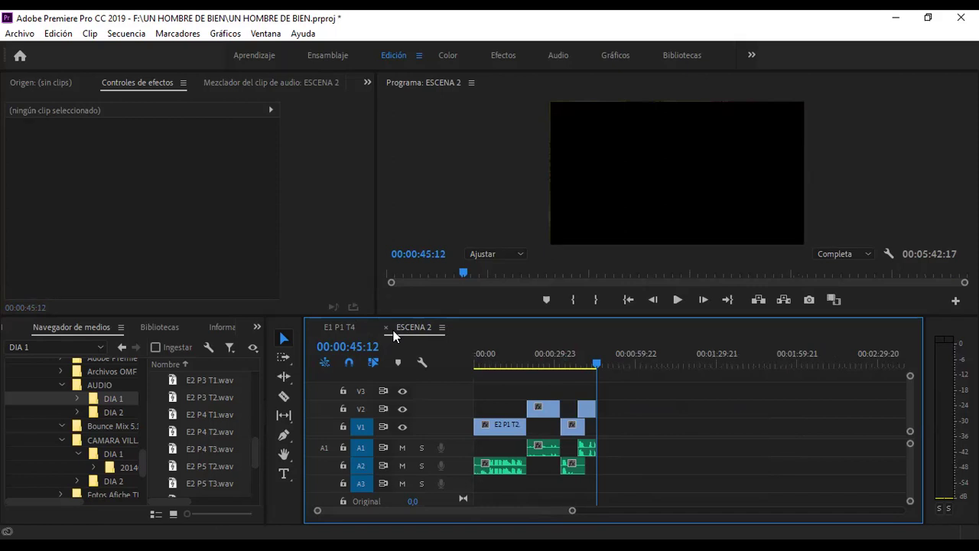
drag(419, 328, 476, 328)
click(338, 328)
click(408, 327)
Begin a new sequence with the custom editing mode and a 23,976 frames-per-second timebase.
click(19, 33)
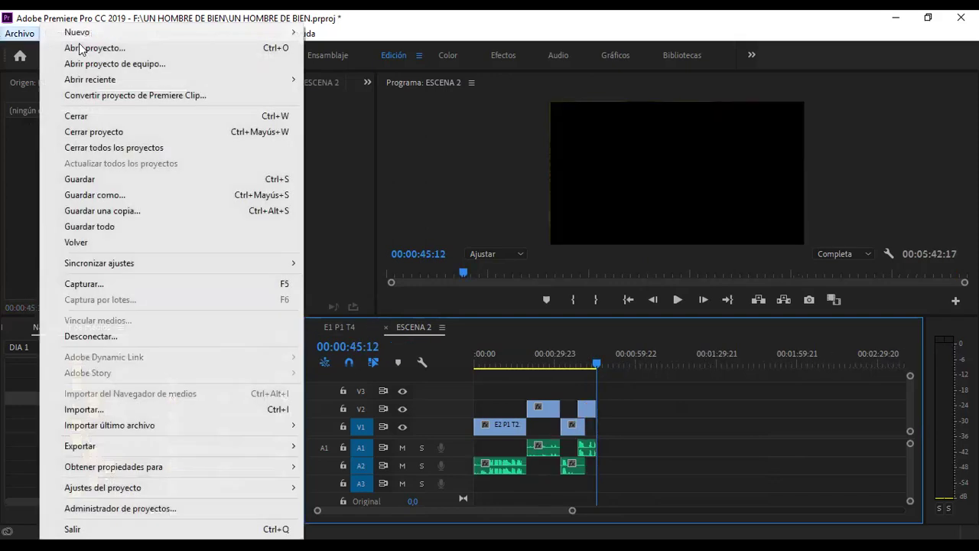
mouse_move(299, 37)
click(326, 65)
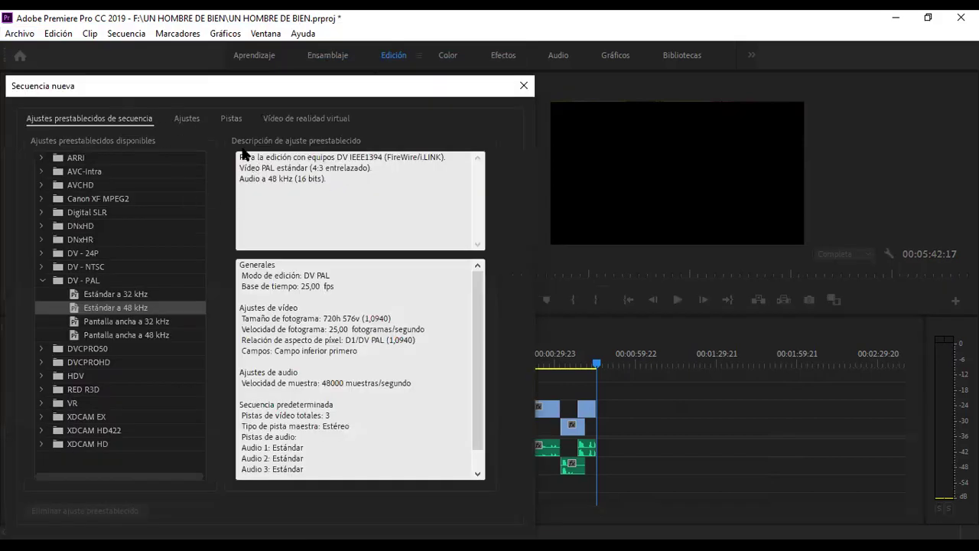
click(187, 117)
click(244, 143)
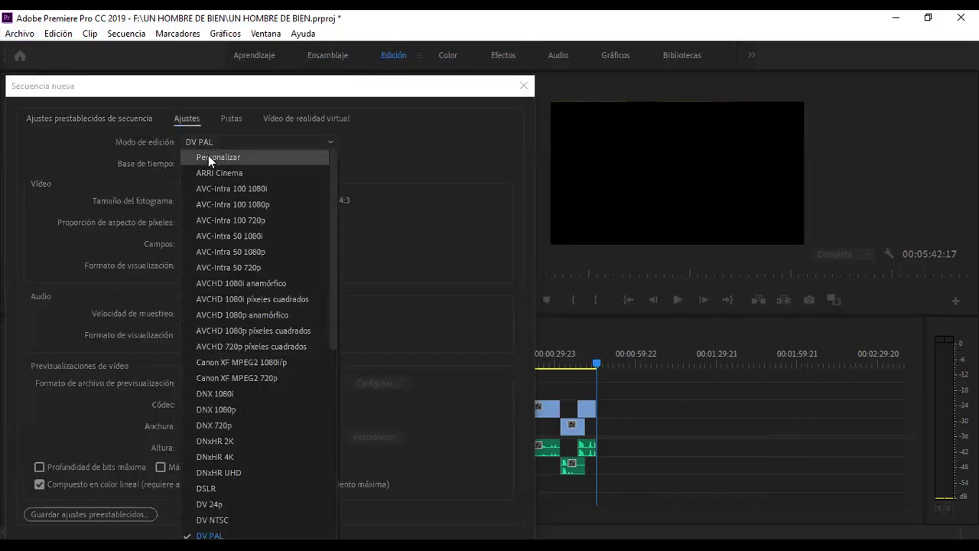
click(208, 157)
click(229, 163)
click(230, 239)
Set the new sequence's frame size to 1920 by 1080 with square pixels (1,0).
click(200, 201)
text(1920)
key(Tab)
text(1080)
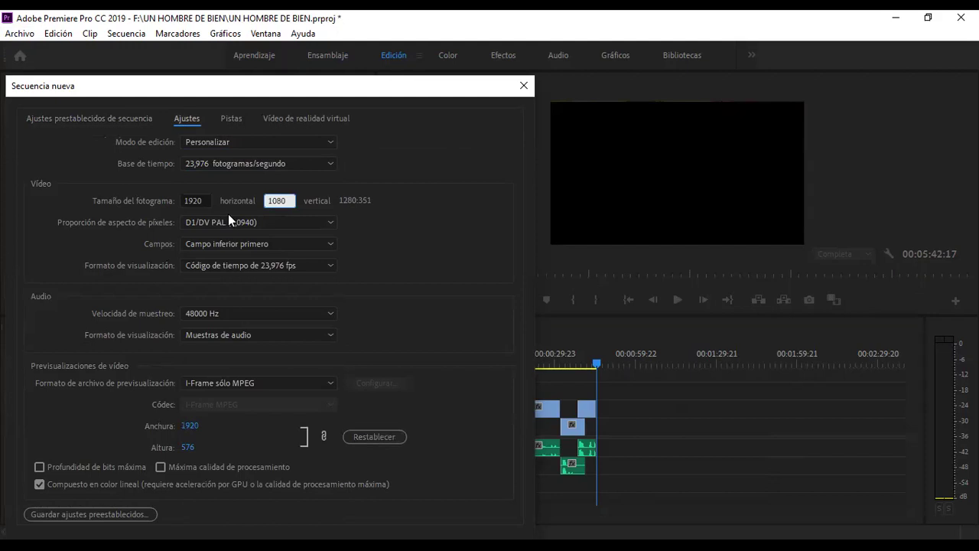
click(225, 244)
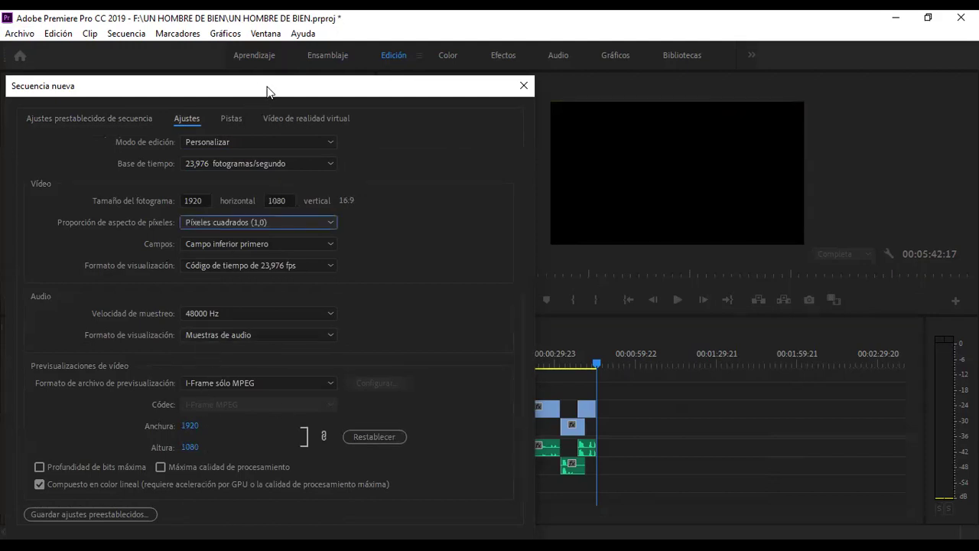
Name the new sequence CHORIZO and create it.
drag(267, 91, 440, 26)
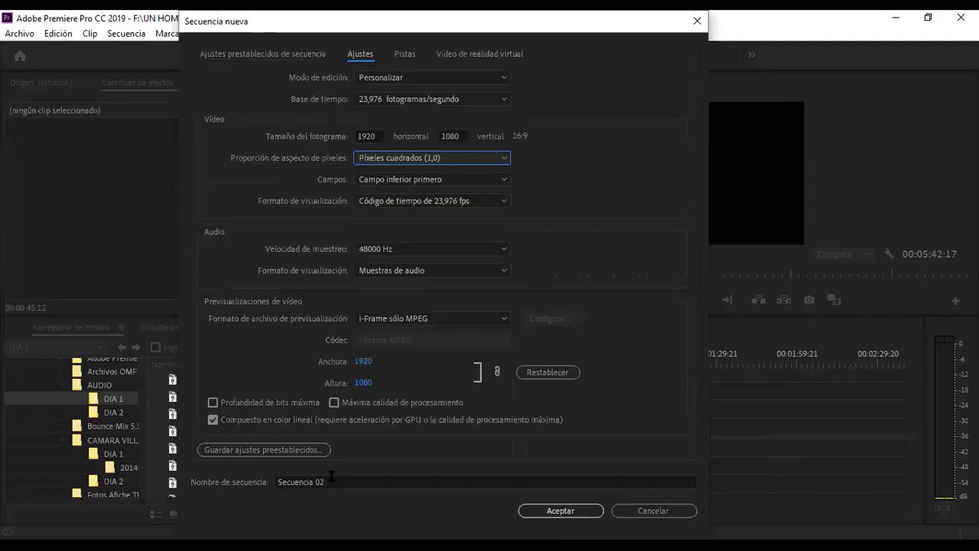
click(326, 482)
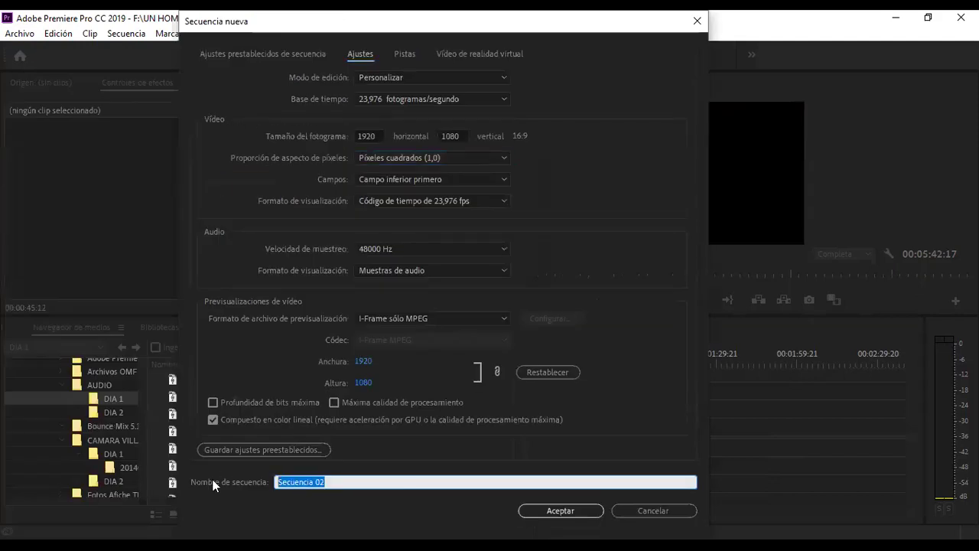
text(CH)
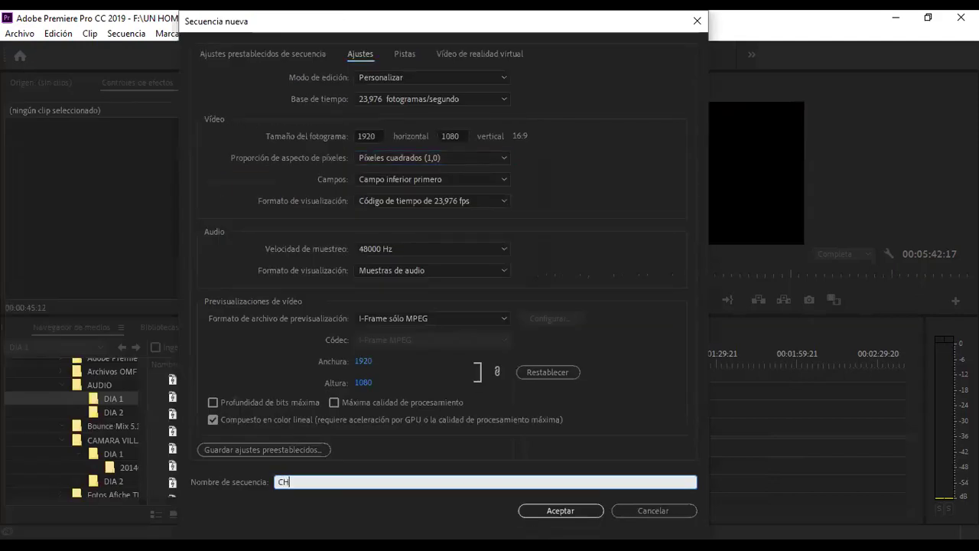
text(ORIZO)
click(565, 514)
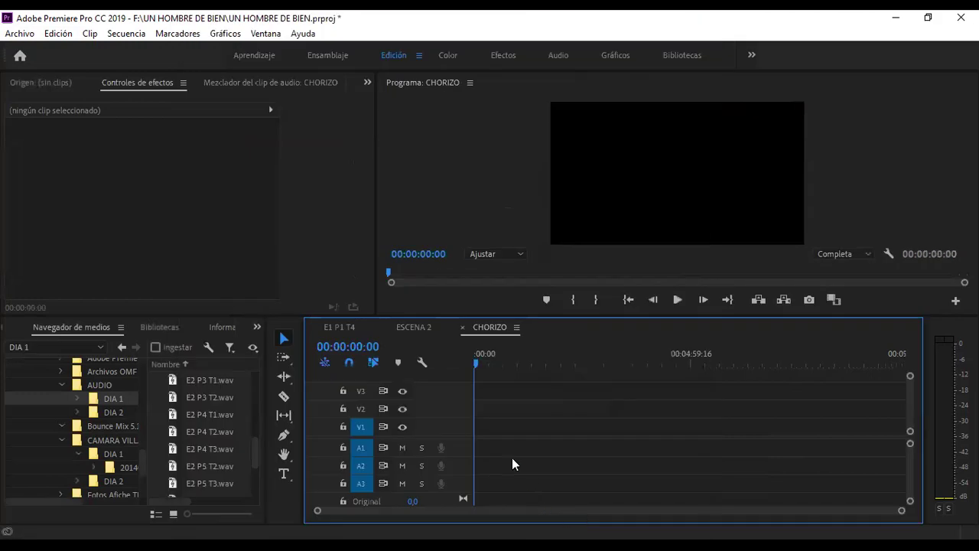
Look through the E1 P1 T4, ESCENA 2 and CHORIZO sequences and return to CHORIZO.
click(405, 326)
click(341, 326)
click(407, 328)
click(494, 327)
click(404, 326)
click(476, 325)
Locate the E1 P1 T4 and ESCENA 2 sequences among the project items.
click(257, 328)
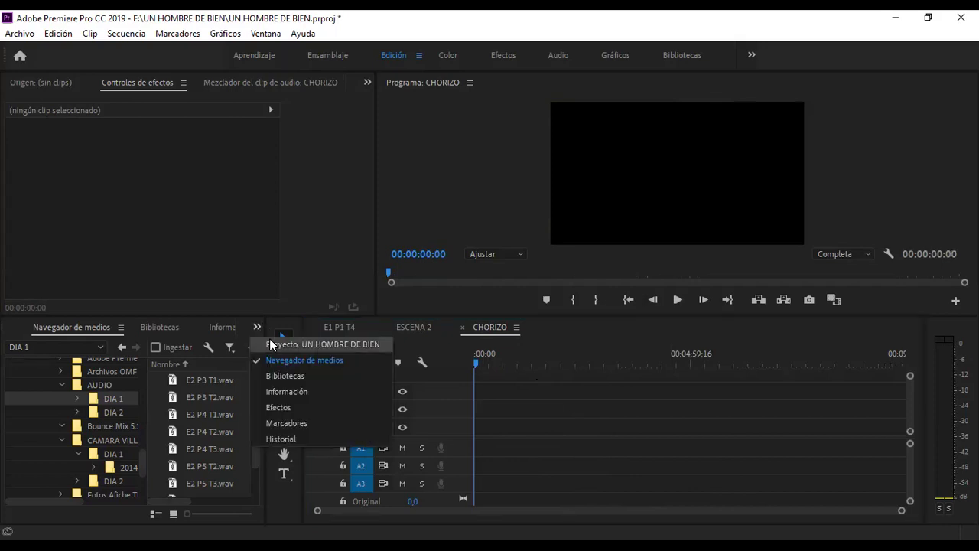
click(272, 345)
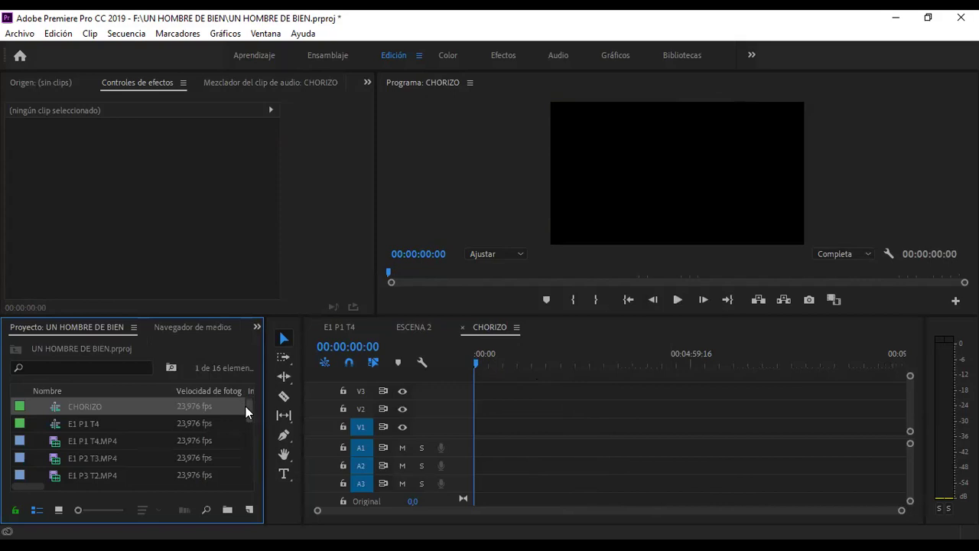
click(83, 426)
click(85, 451)
scroll(85, 449, down, 1)
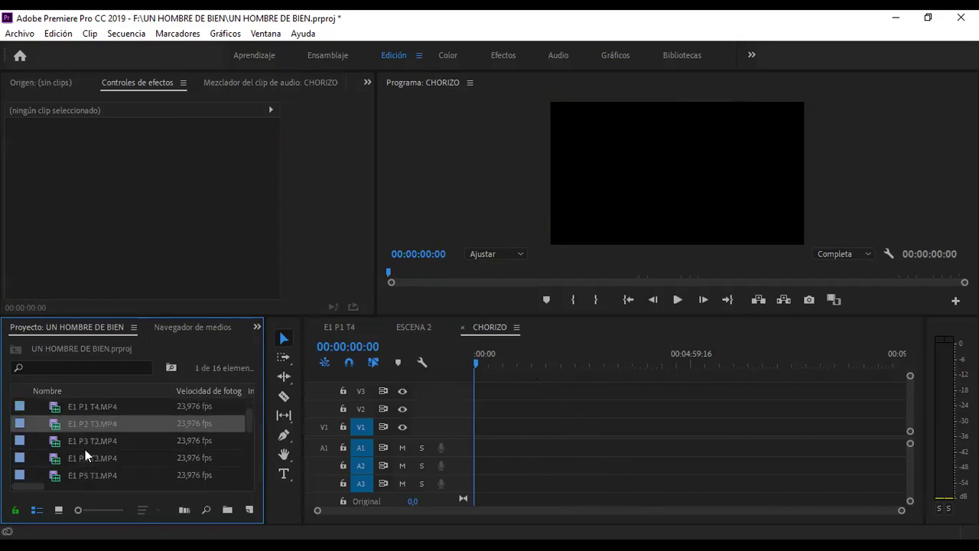
scroll(85, 449, down, 2)
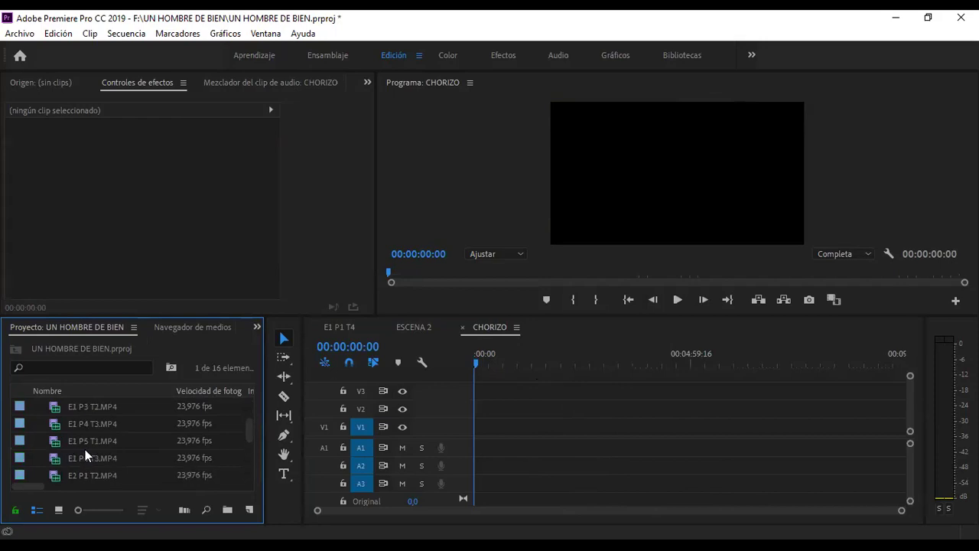
scroll(85, 449, up, 2)
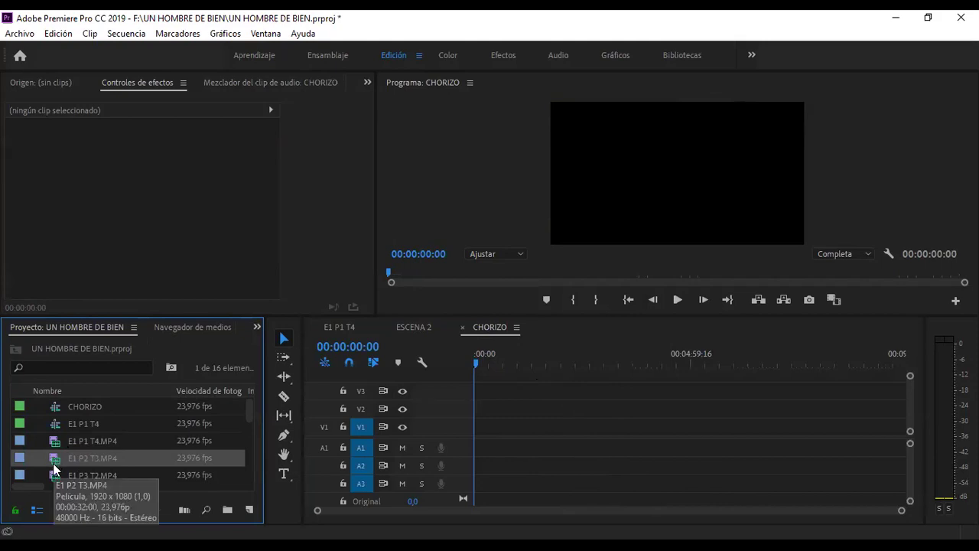
click(68, 425)
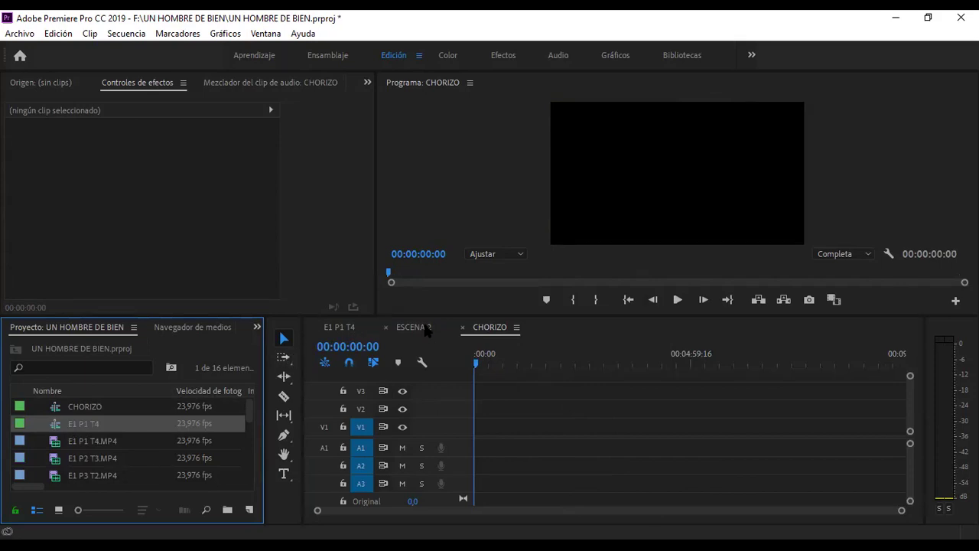
scroll(95, 450, down, 1)
scroll(95, 449, down, 5)
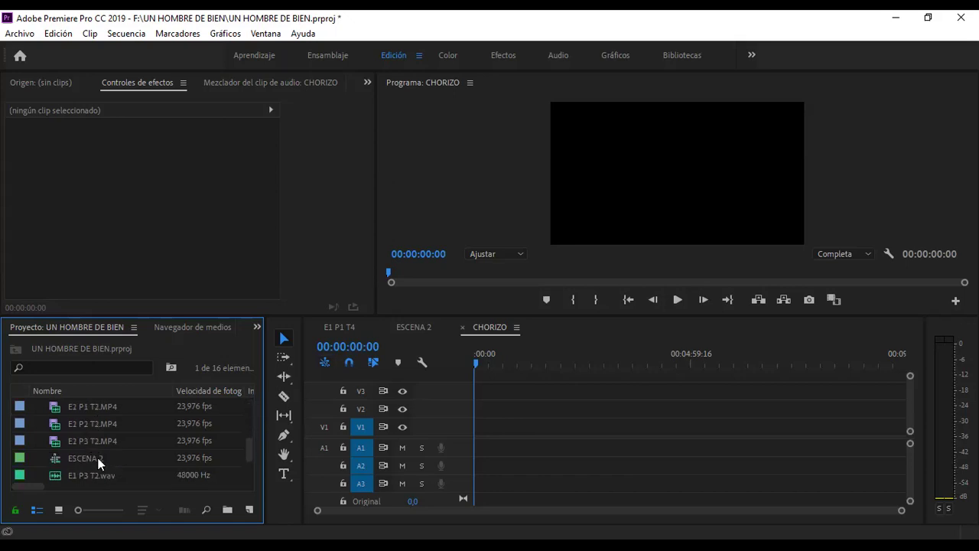
scroll(98, 462, up, 5)
scroll(98, 462, up, 3)
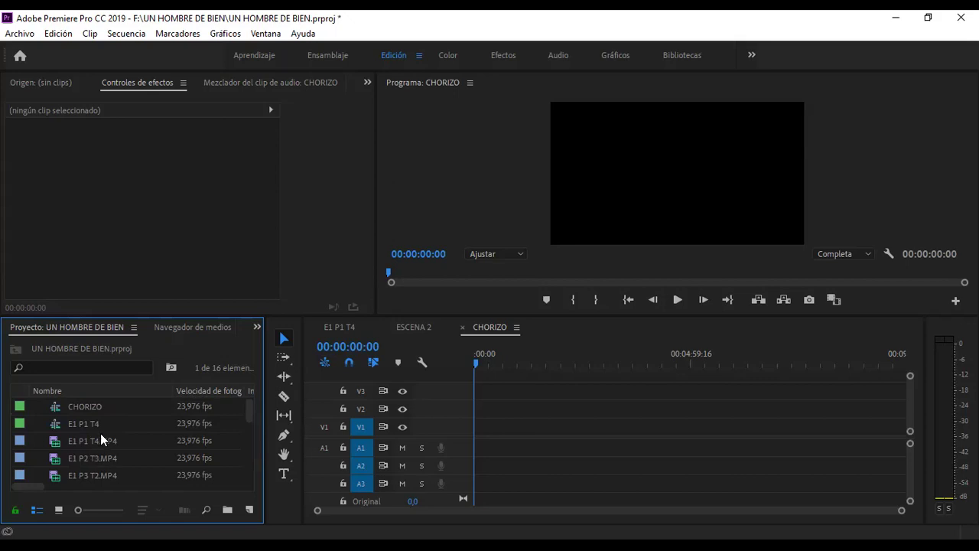
Nest the E1 P1 T4 sequence on V1 and A1 of CHORIZO, keeping the existing sequence settings, and view its frame at 00:00:49:13.
click(90, 421)
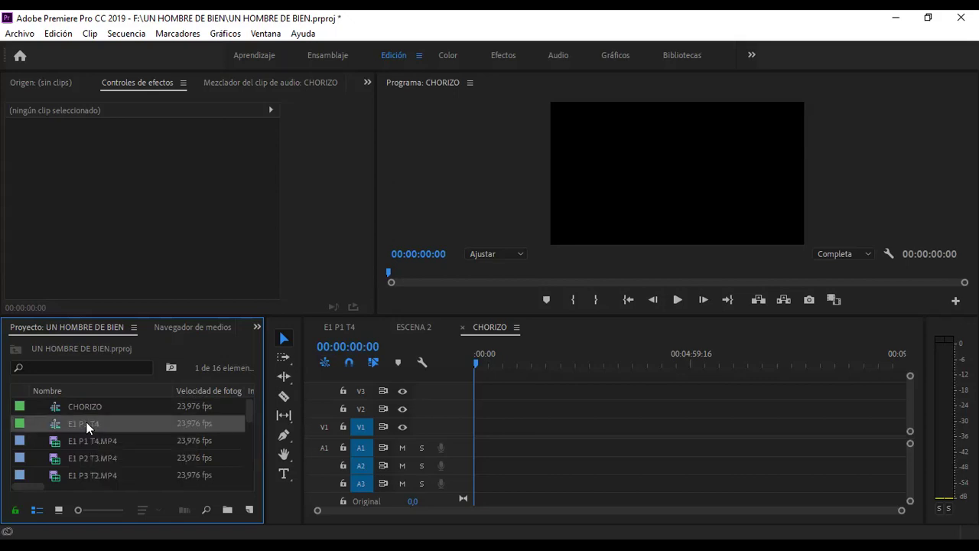
drag(108, 421, 516, 449)
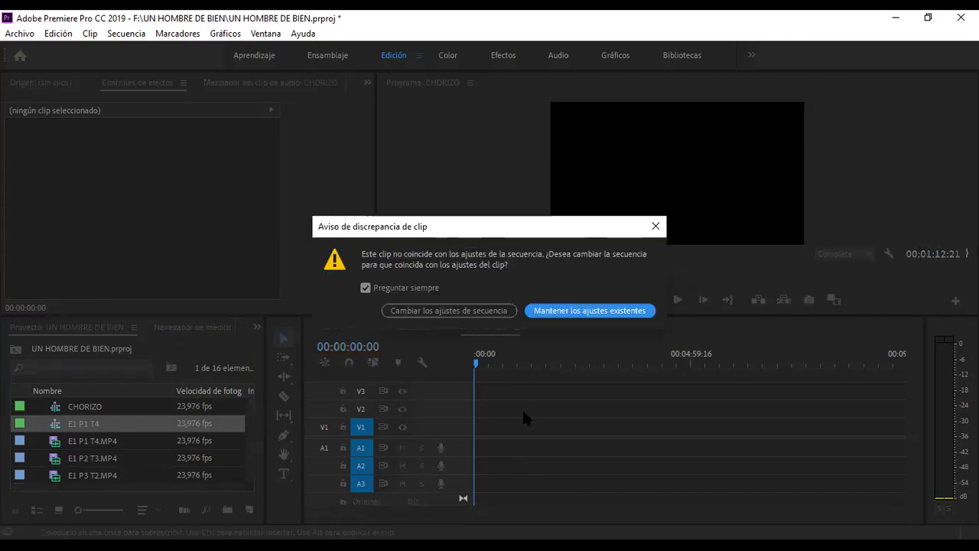
click(560, 309)
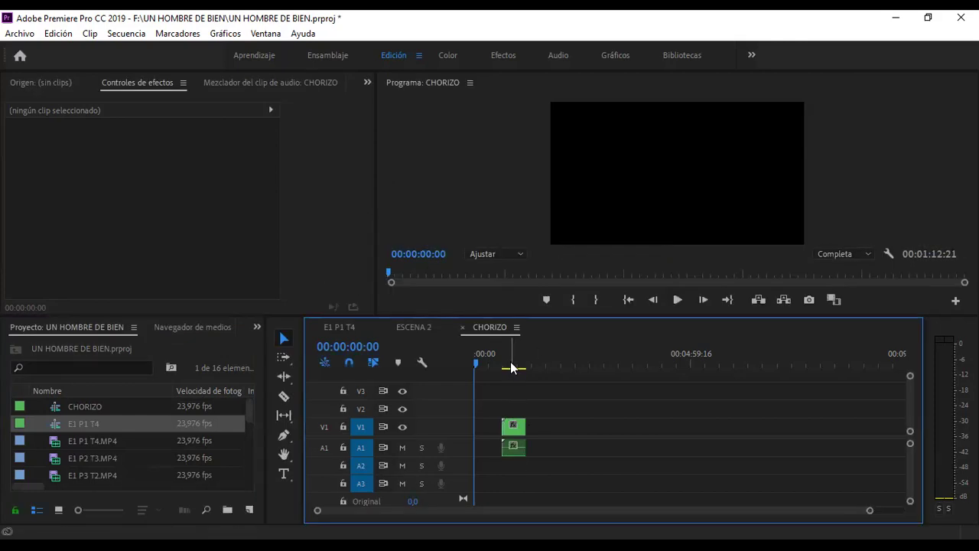
click(510, 368)
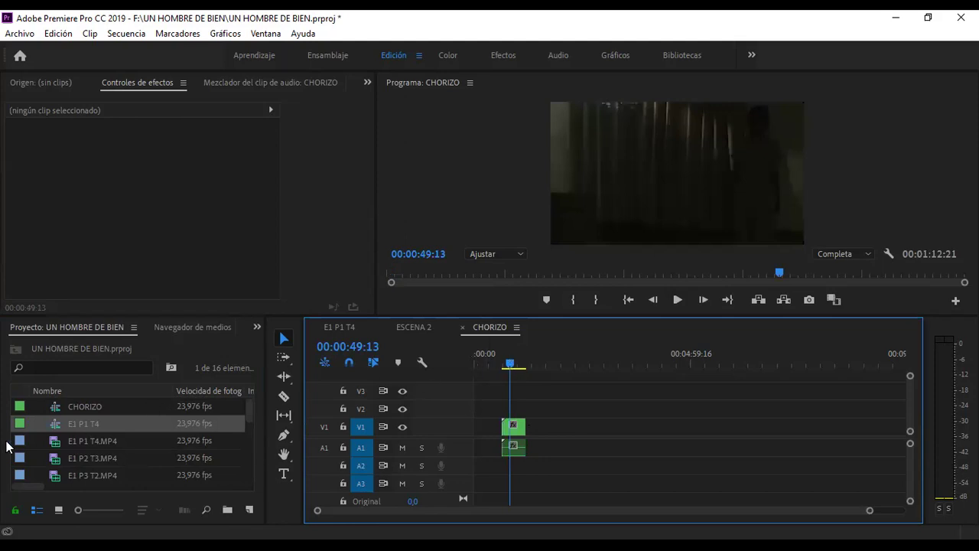
Nest the ESCENA 2 sequence in CHORIZO directly after the E1 P1 T4 clip on V1 and A1.
scroll(90, 437, down, 3)
scroll(91, 440, down, 2)
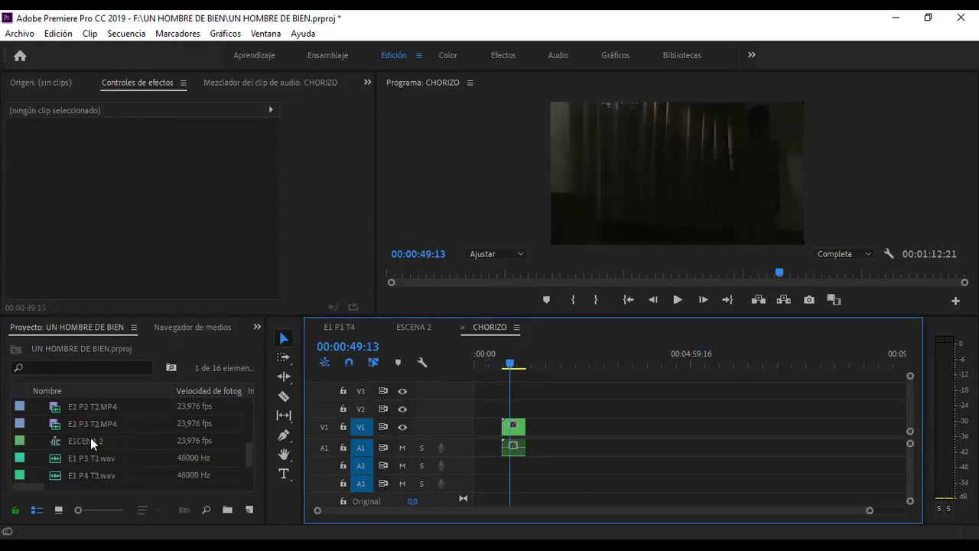
click(91, 439)
drag(95, 440, 530, 435)
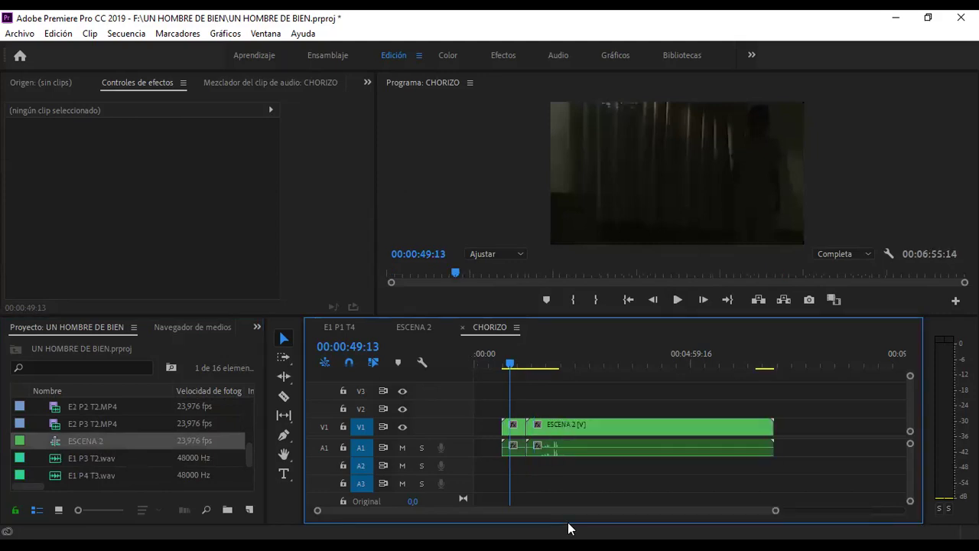
Move the E1 P1 T4 and ESCENA 2 clips back to back nearer the start of CHORIZO and play the join from about 00:00:38:14.
drag(511, 428, 464, 426)
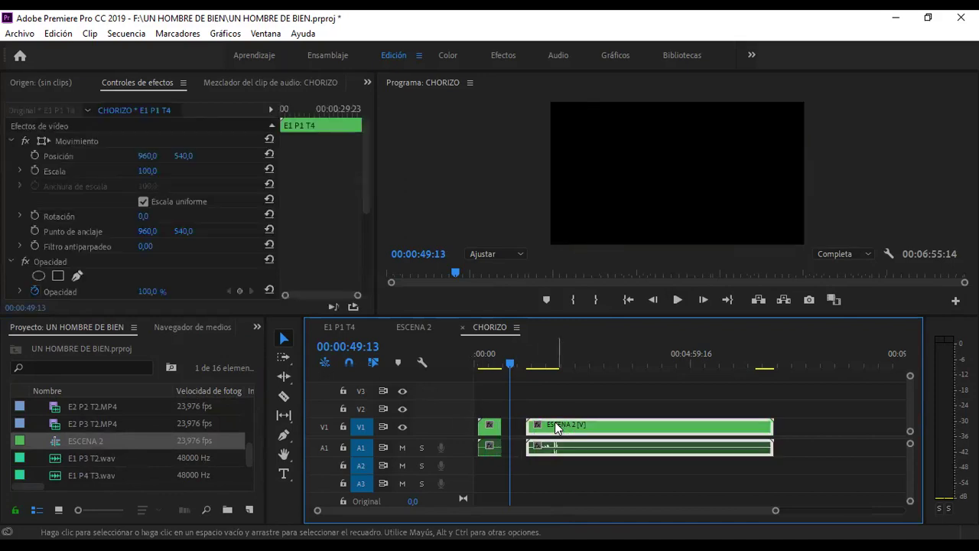
drag(537, 430, 512, 430)
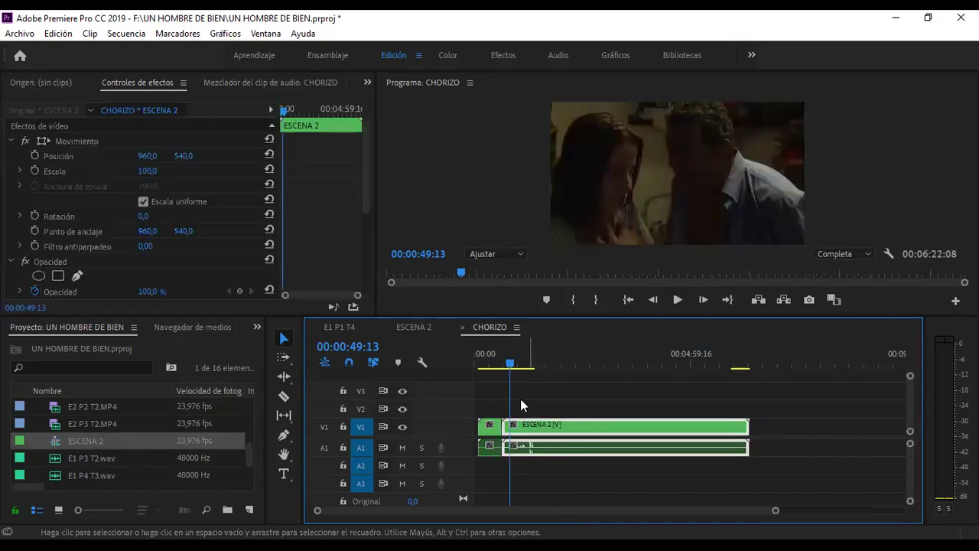
click(500, 354)
key(space)
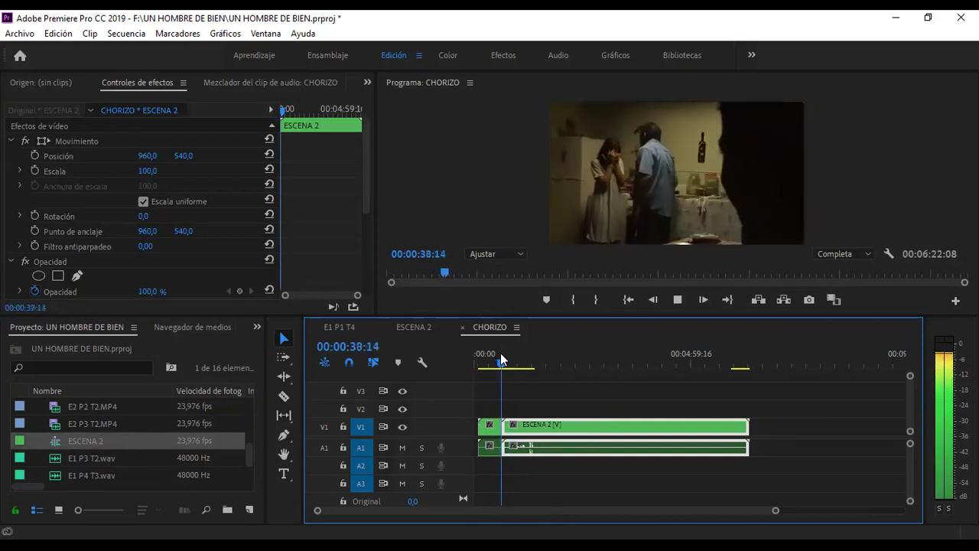
key(space)
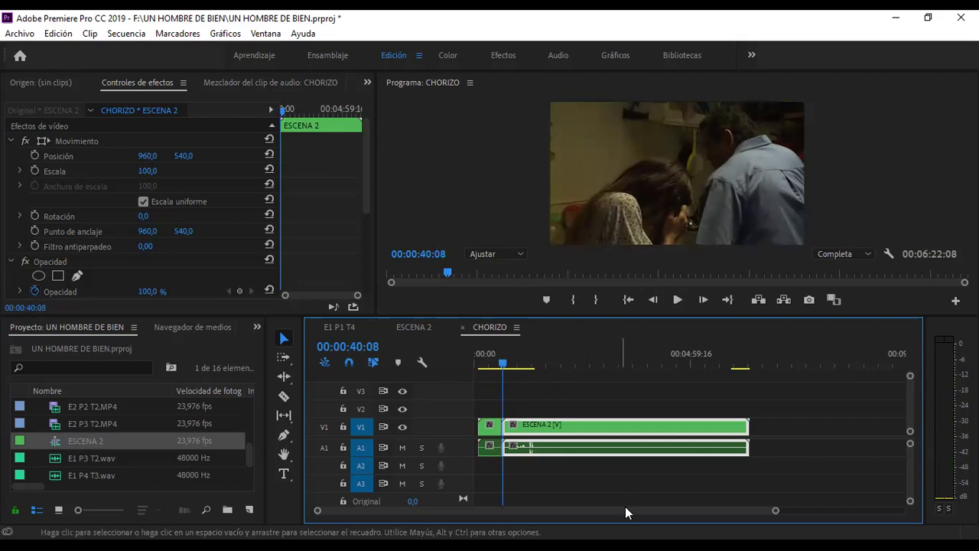
View the whole CHORIZO assembly, check the ESCENA 2 sequence and return to CHORIZO.
drag(776, 513, 750, 510)
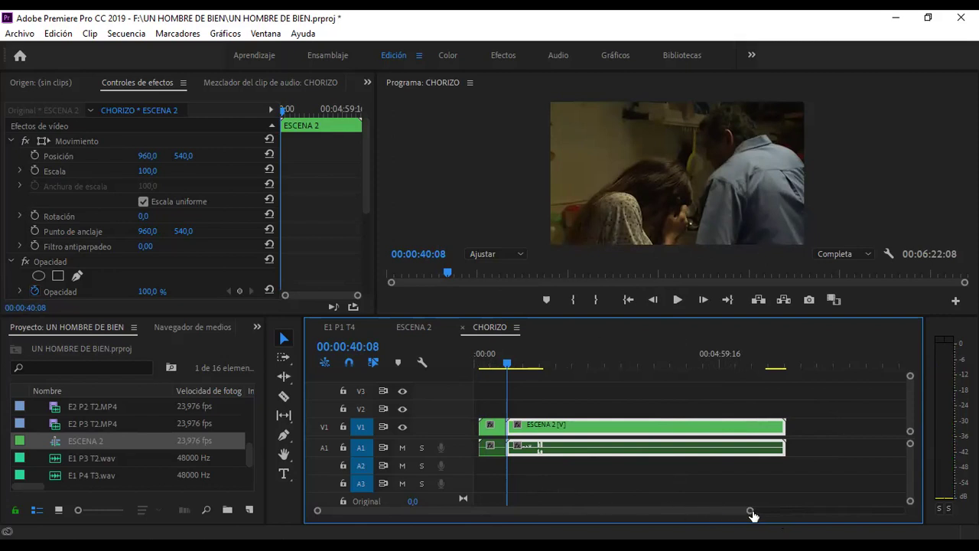
mouse_move(750, 514)
mouse_down()
mouse_move(722, 518)
mouse_move(767, 520)
mouse_up()
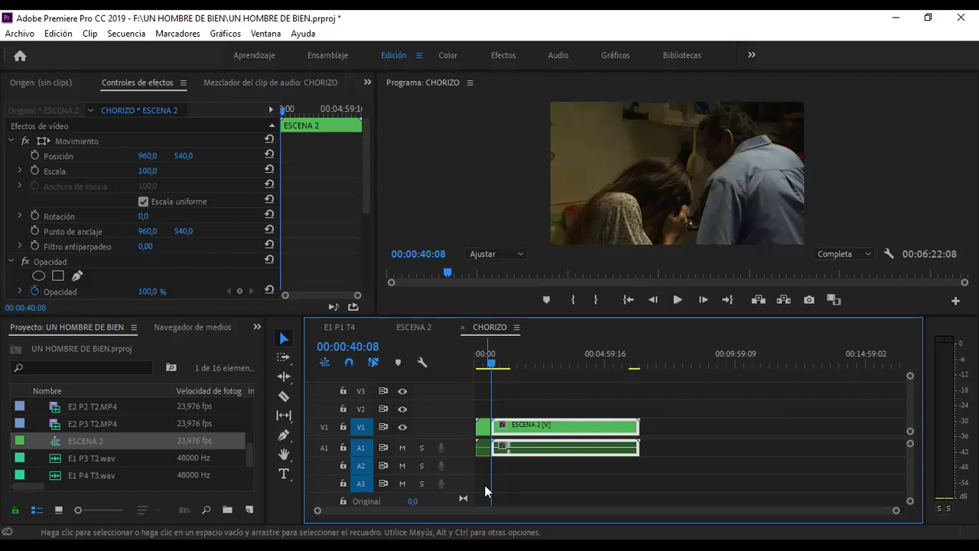
click(413, 328)
click(493, 325)
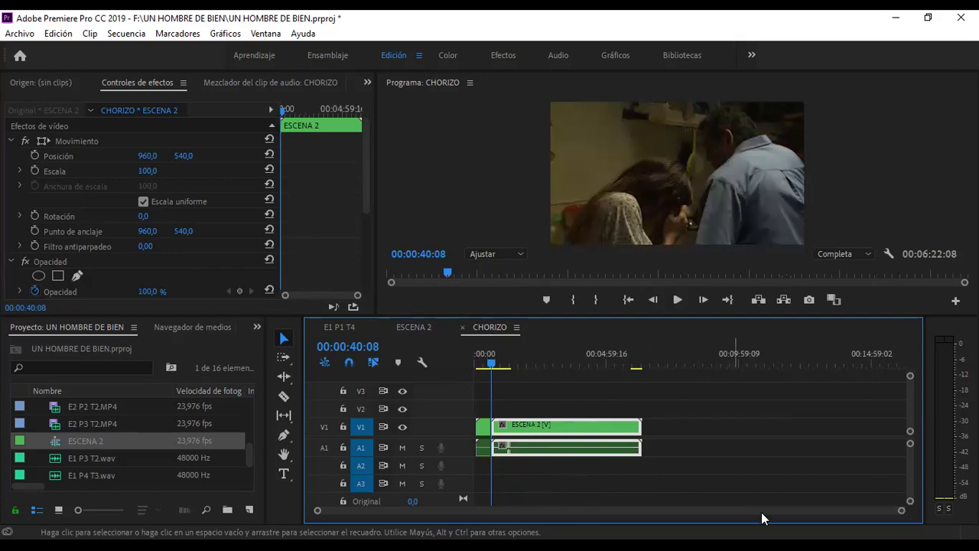
Open the nested E1 P1 T4 sequence from its clip in CHORIZO to view its individual shots.
drag(901, 511, 571, 510)
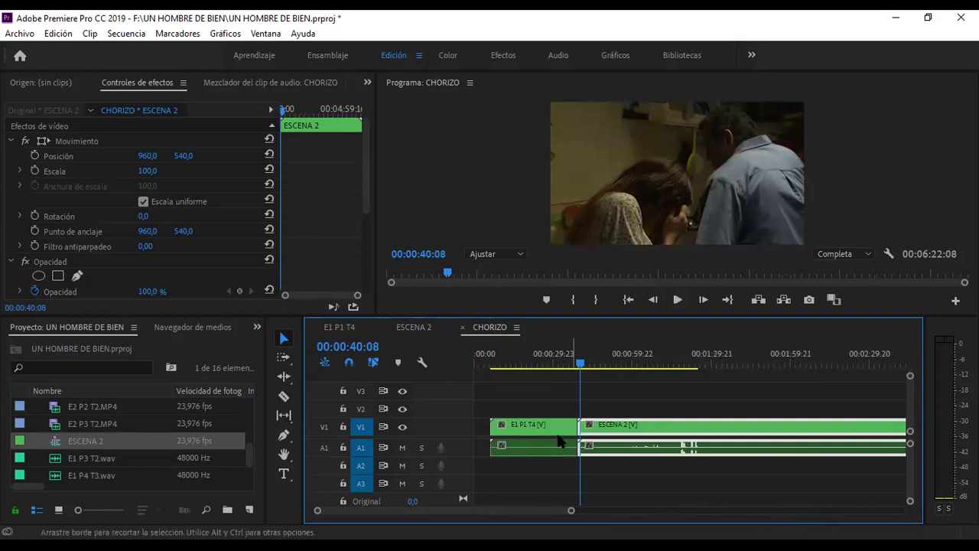
click(530, 364)
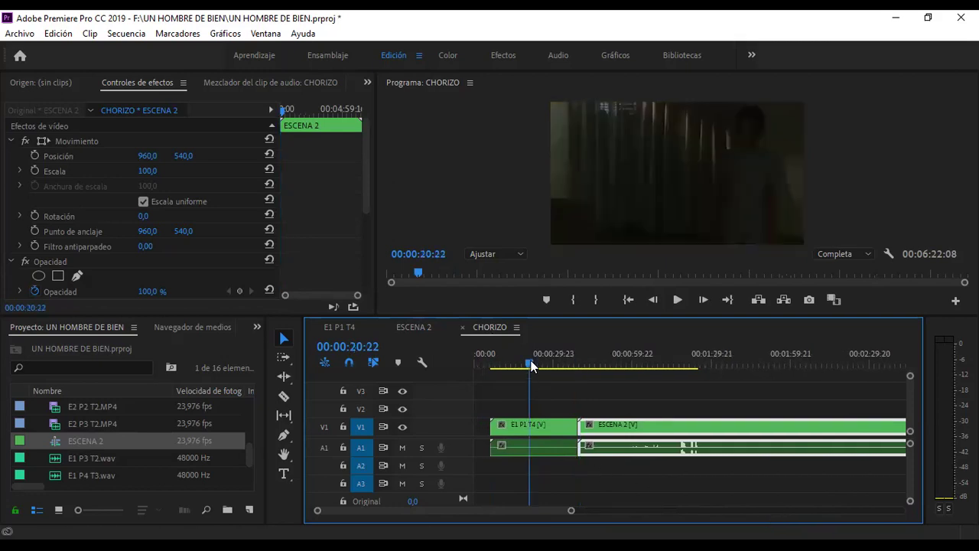
click(543, 427)
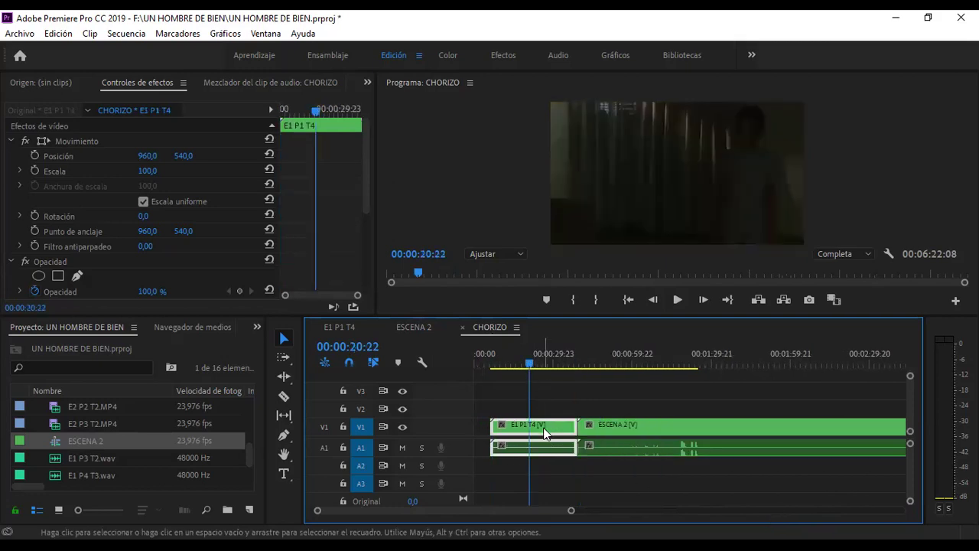
double_click(545, 430)
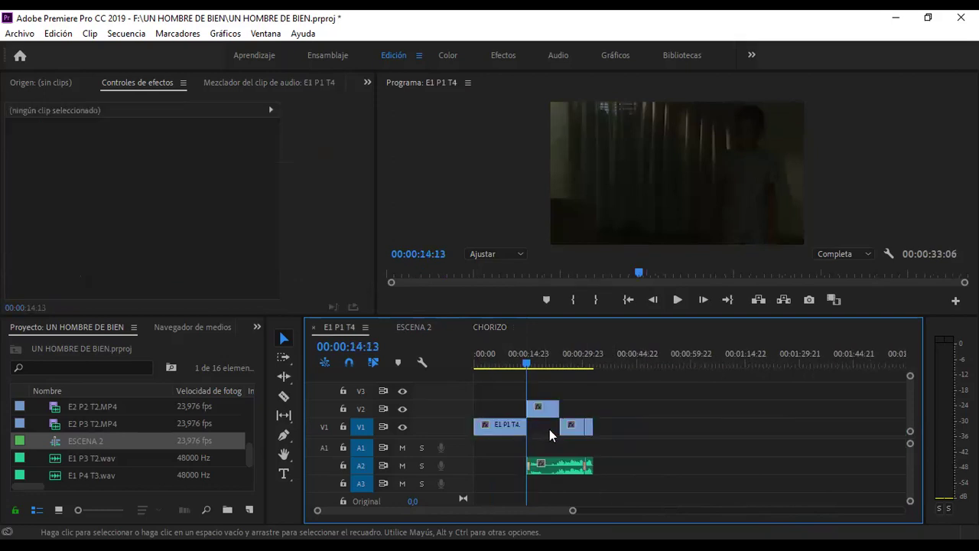
drag(572, 511, 538, 510)
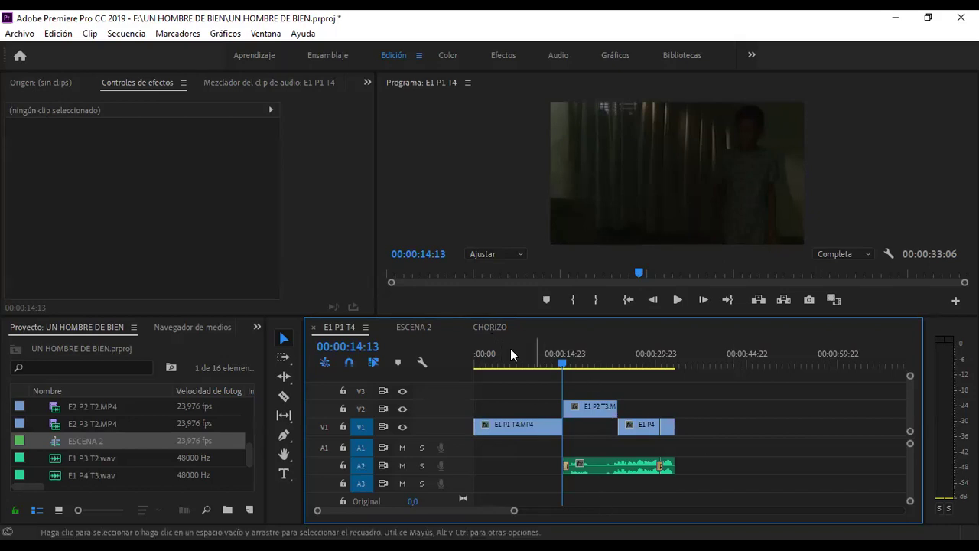
Compare the CHORIZO master sequence with the E1 P1 T4 scene sequence, and return to CHORIZO to view the whole assembly.
click(488, 329)
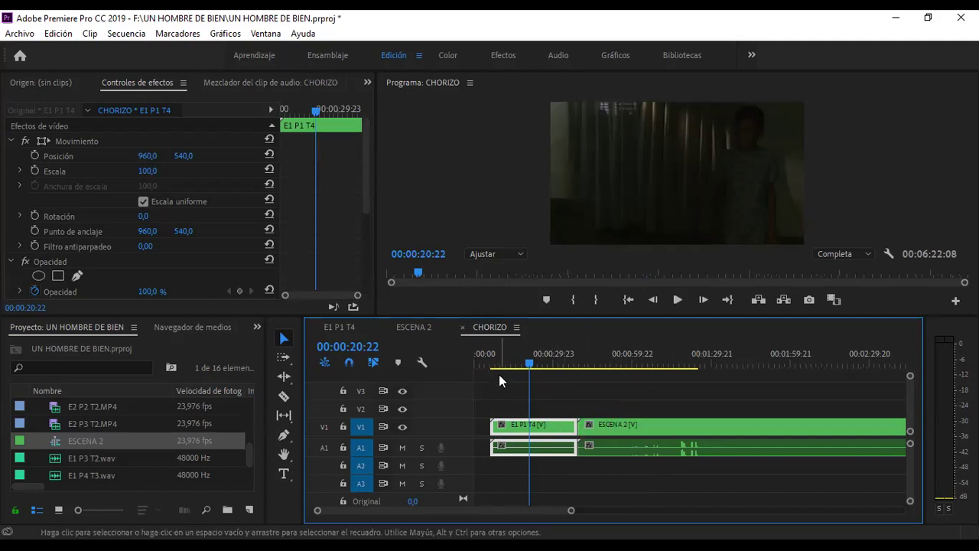
click(351, 326)
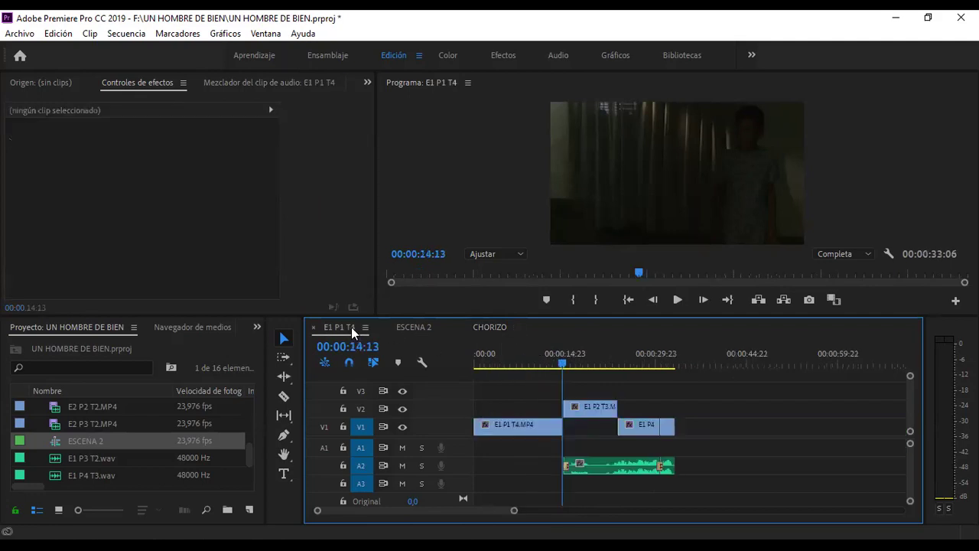
click(489, 326)
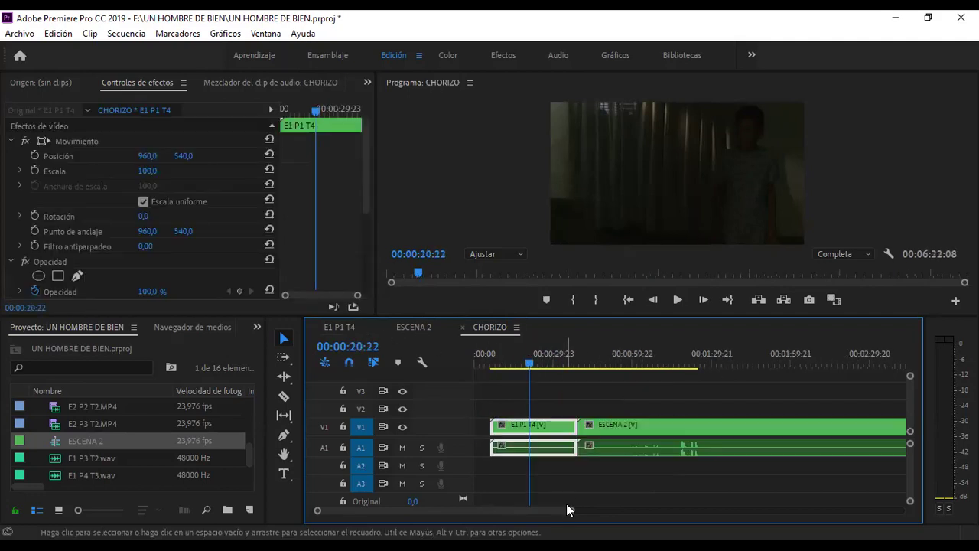
drag(568, 509, 763, 511)
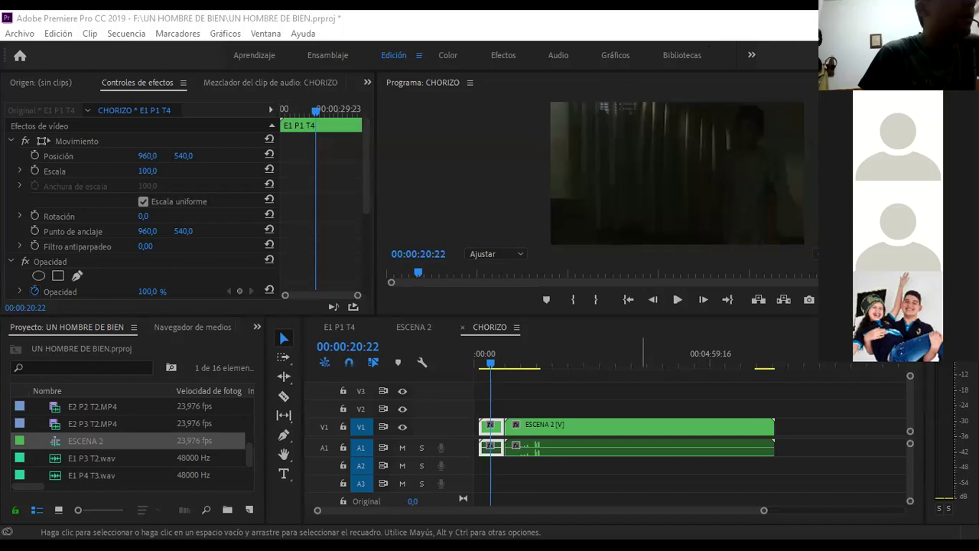
click(314, 337)
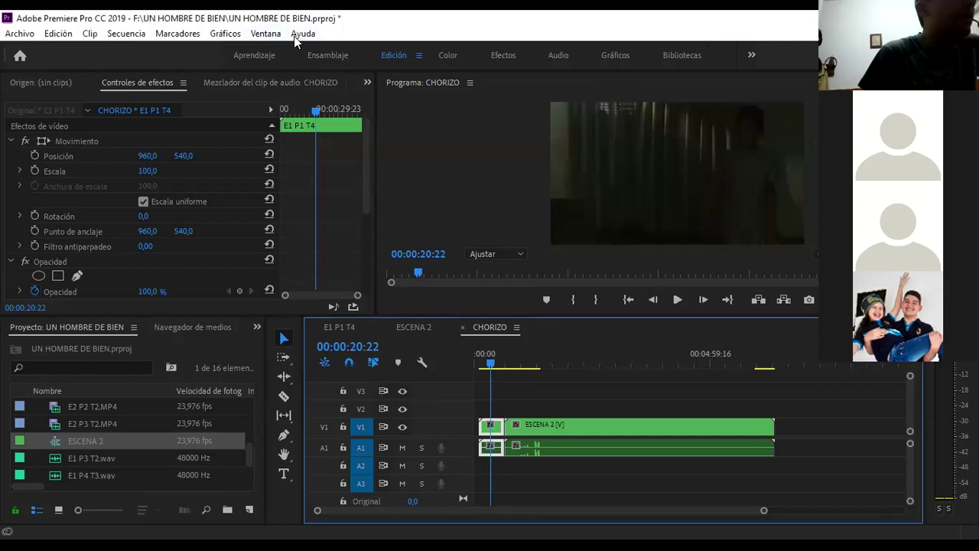
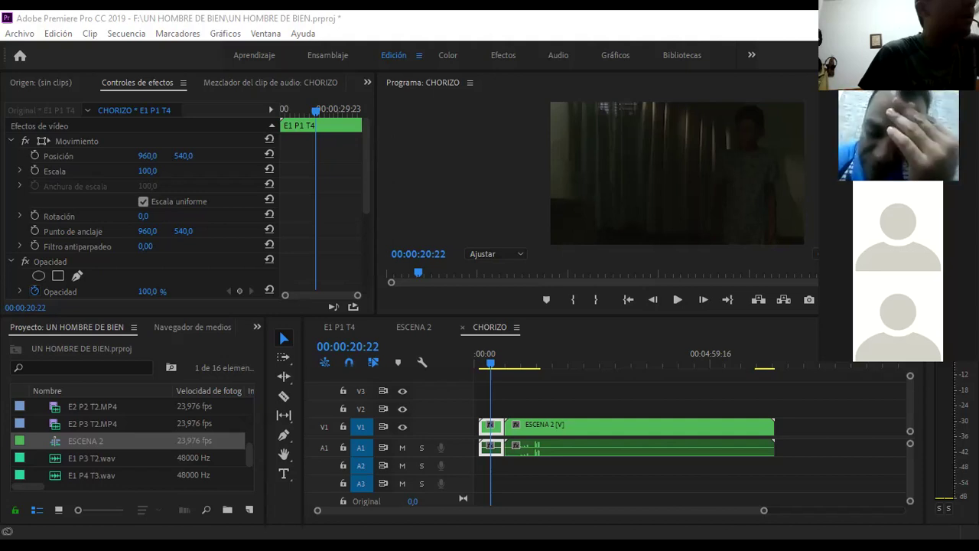
key(shift+3)
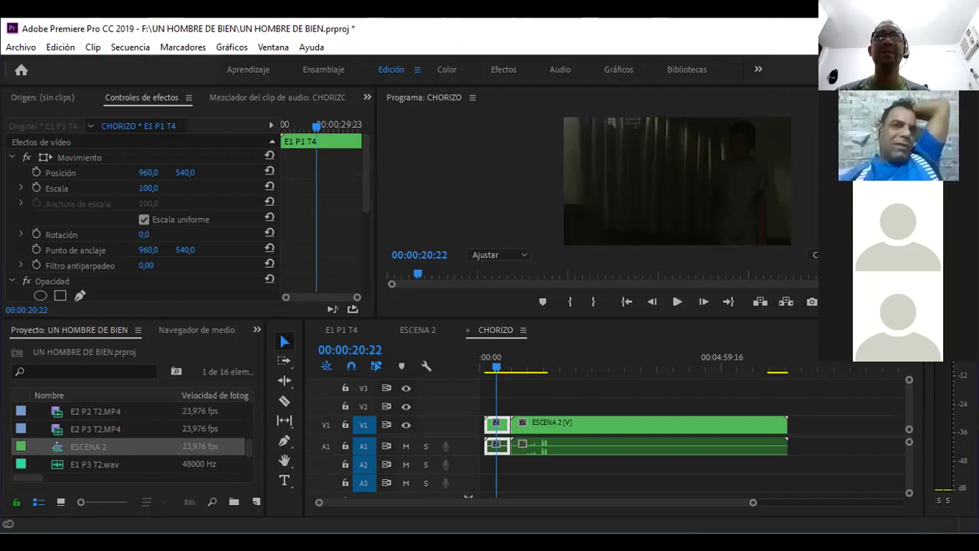
double_click(652, 28)
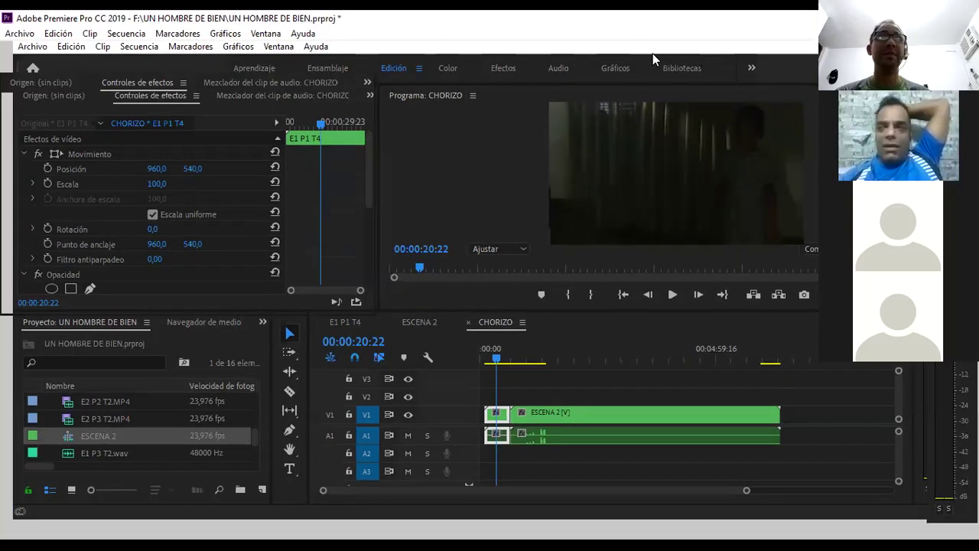